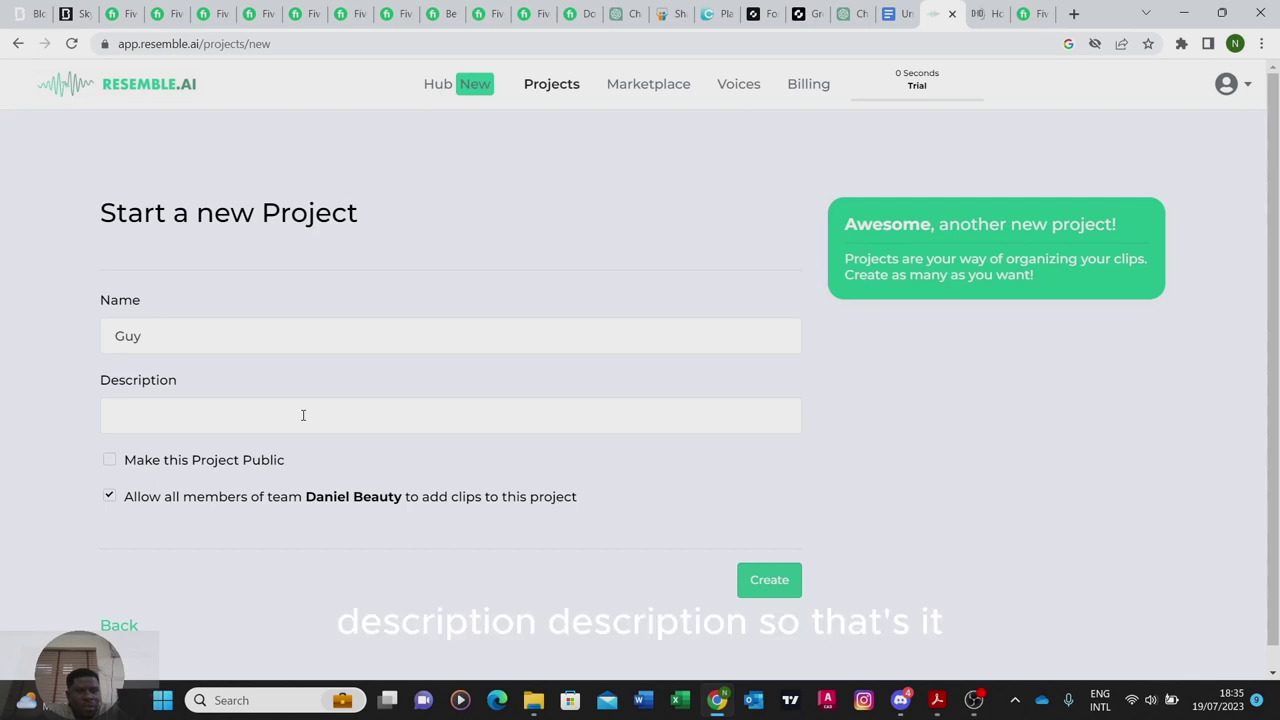
{"action": "type", "text": "ealt"}
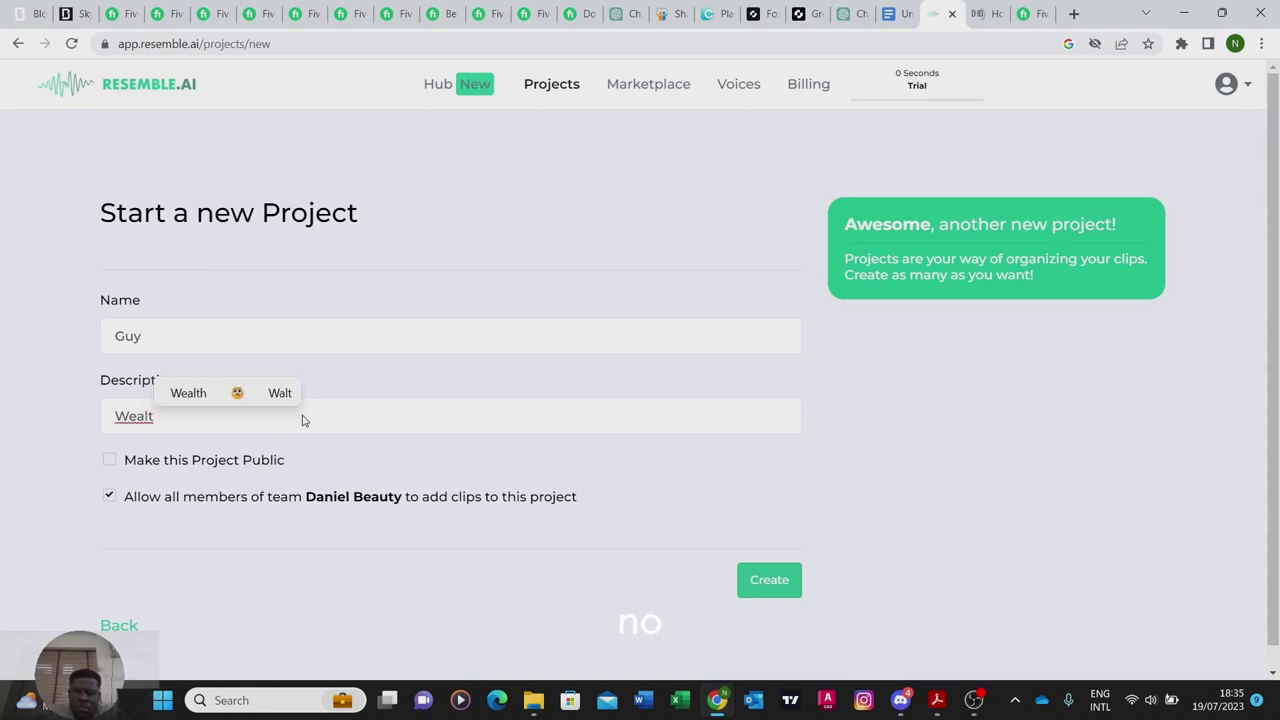
{"action": "key", "text": "BackSpace"}
{"action": "key", "text": "BackSpace"}
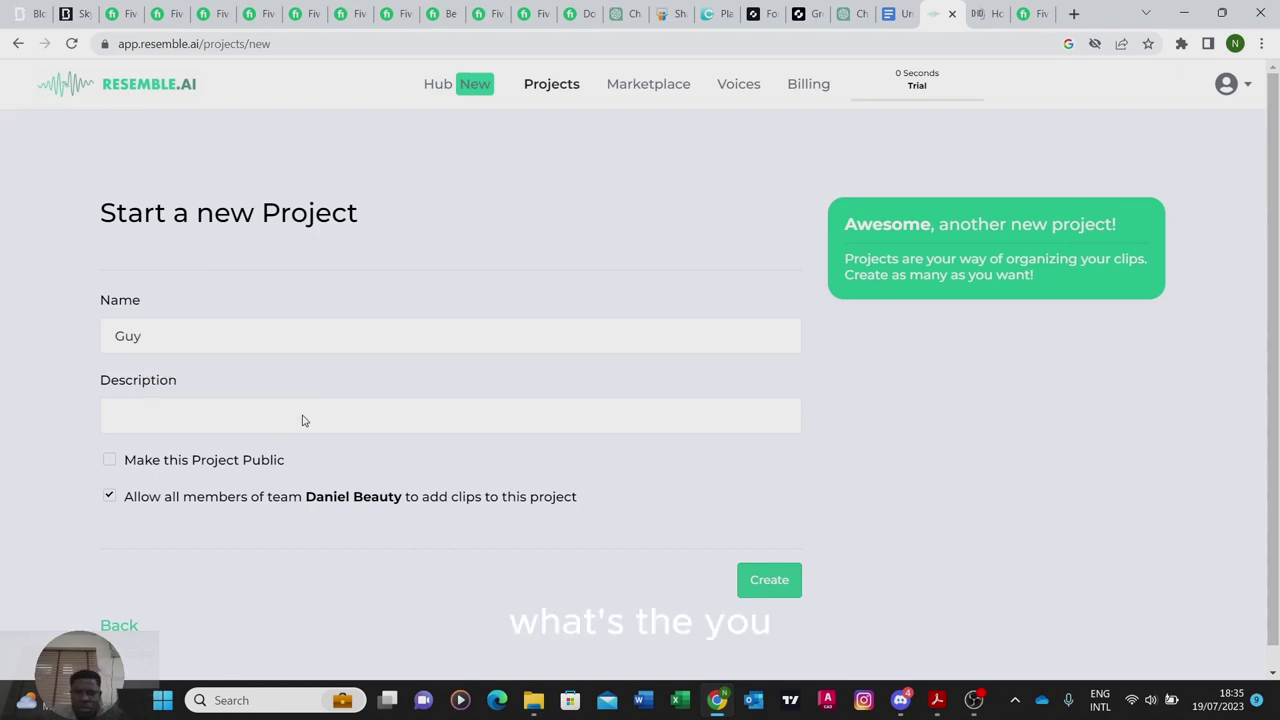
Step: Review the "Unlocking the Wealth Mindset" script in Google Docs to decide on a description for the new project
{"action": "left_click", "coordinate": [893, 14]}
{"action": "scroll", "coordinate": [462, 303], "scroll_direction": "down", "scroll_amount": 20}
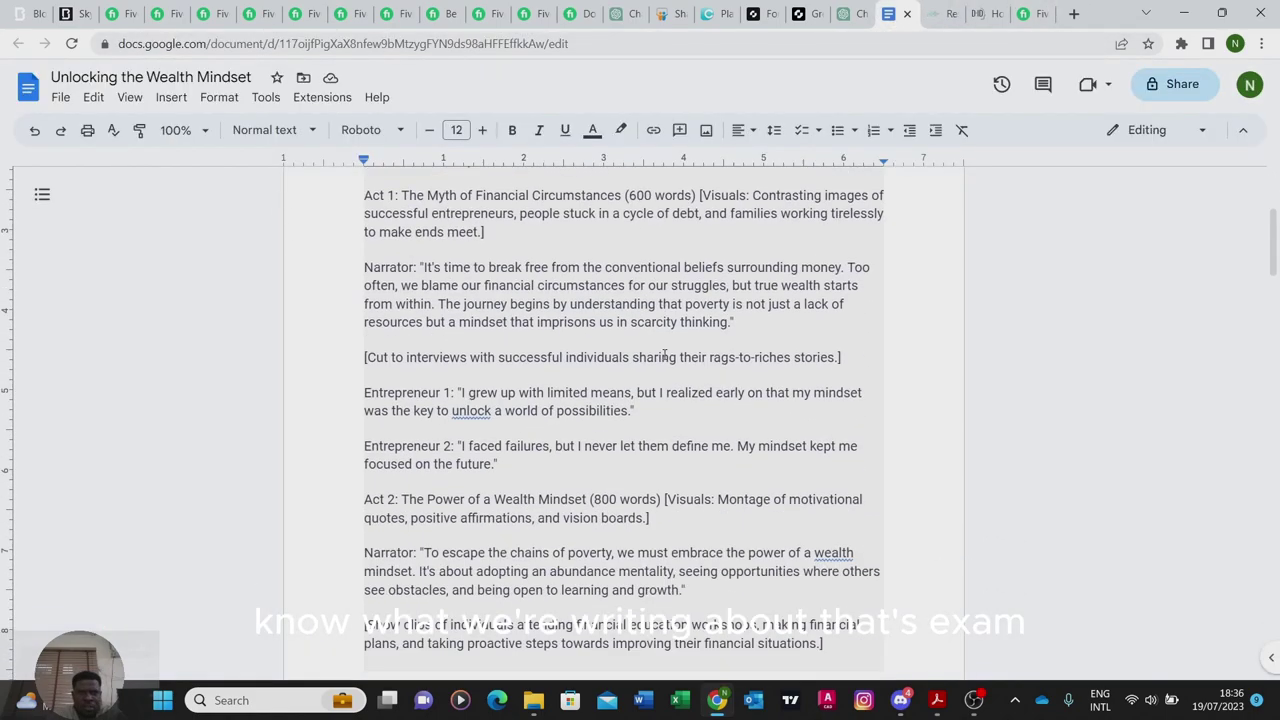
{"action": "scroll", "coordinate": [708, 395], "scroll_direction": "down", "scroll_amount": 5}
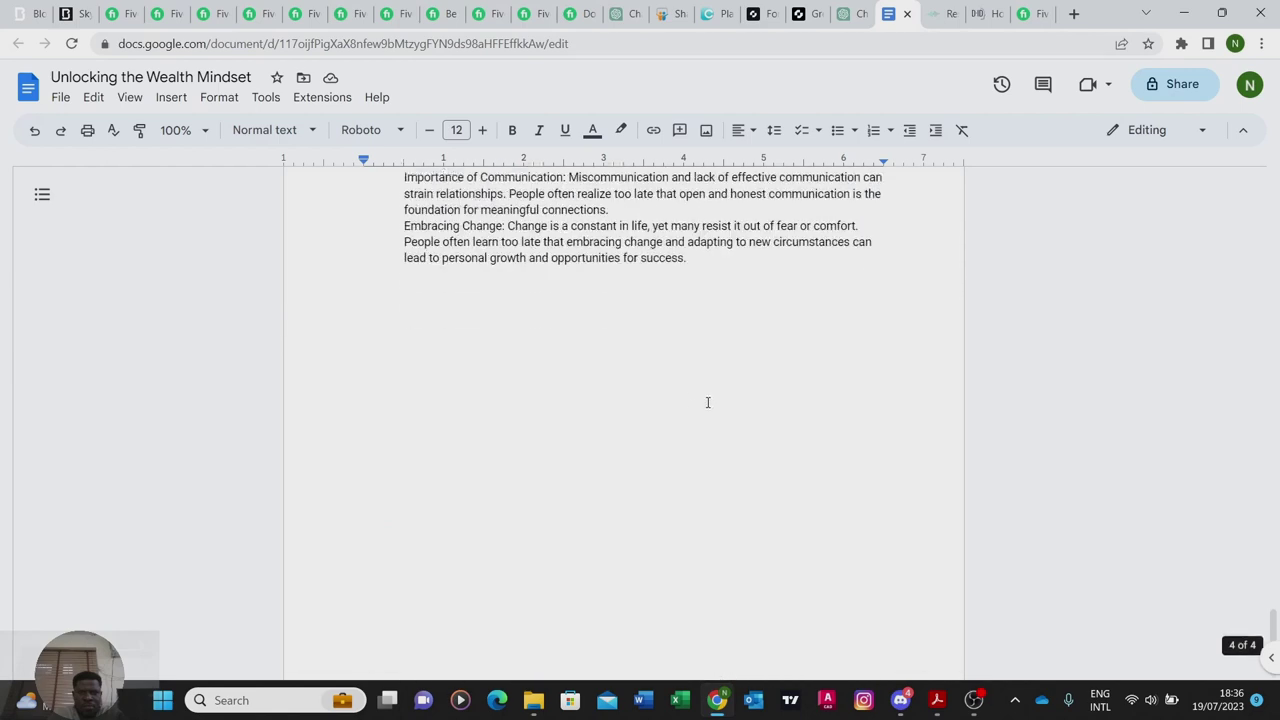
{"action": "scroll", "coordinate": [679, 374], "scroll_direction": "up", "scroll_amount": 3}
{"action": "scroll", "coordinate": [679, 373], "scroll_direction": "up", "scroll_amount": 1}
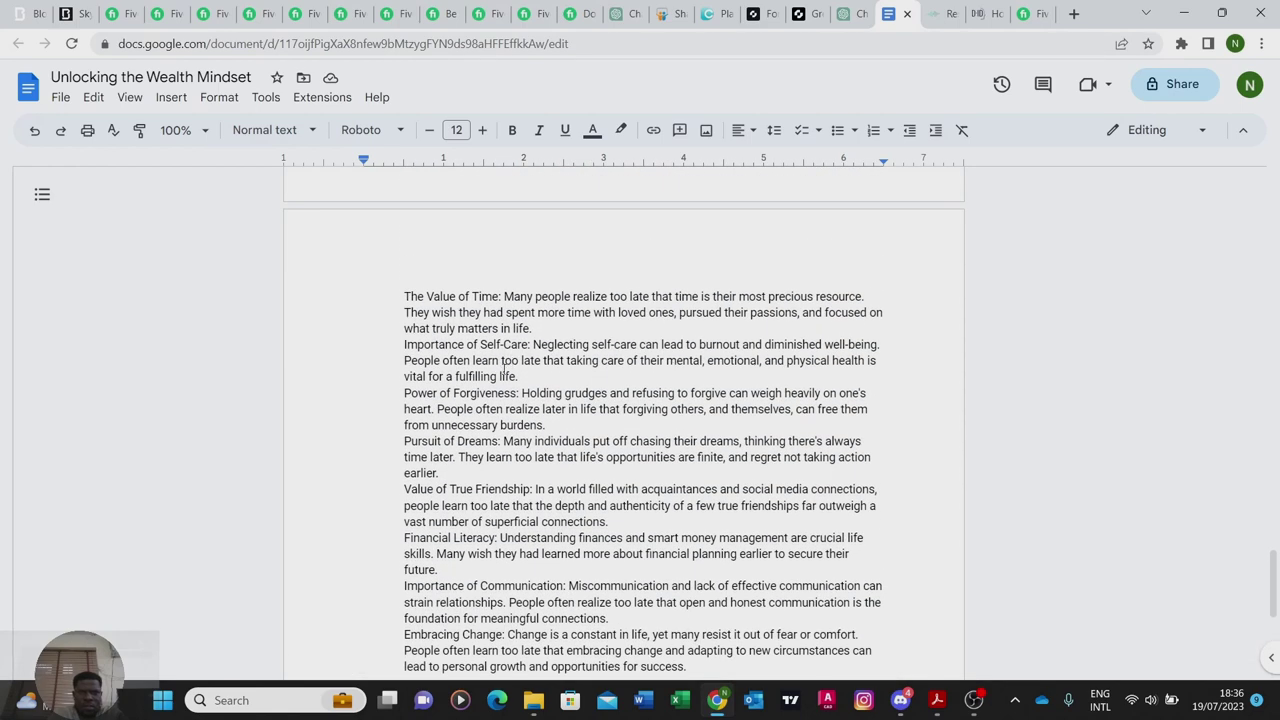
{"action": "scroll", "coordinate": [466, 390], "scroll_direction": "up", "scroll_amount": 5}
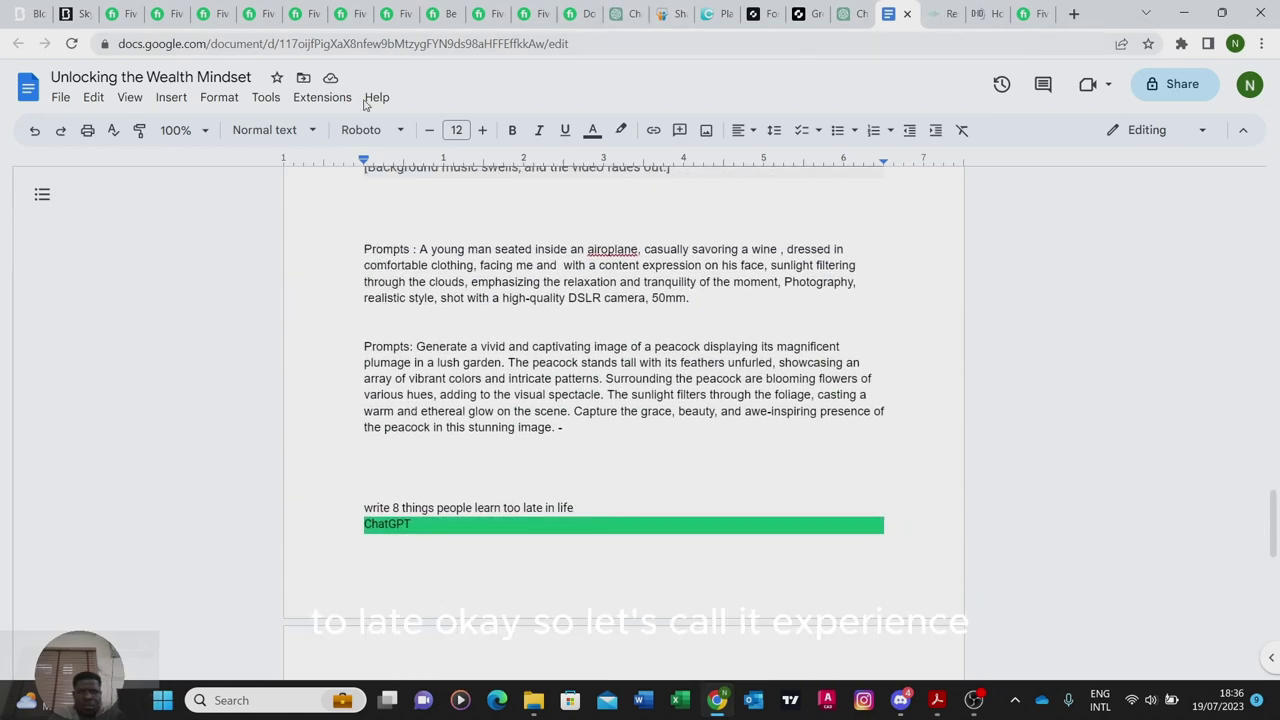
Step: Return to Resemble AI, describe the project Guy as "Experience", and create it
{"action": "left_click", "coordinate": [935, 15]}
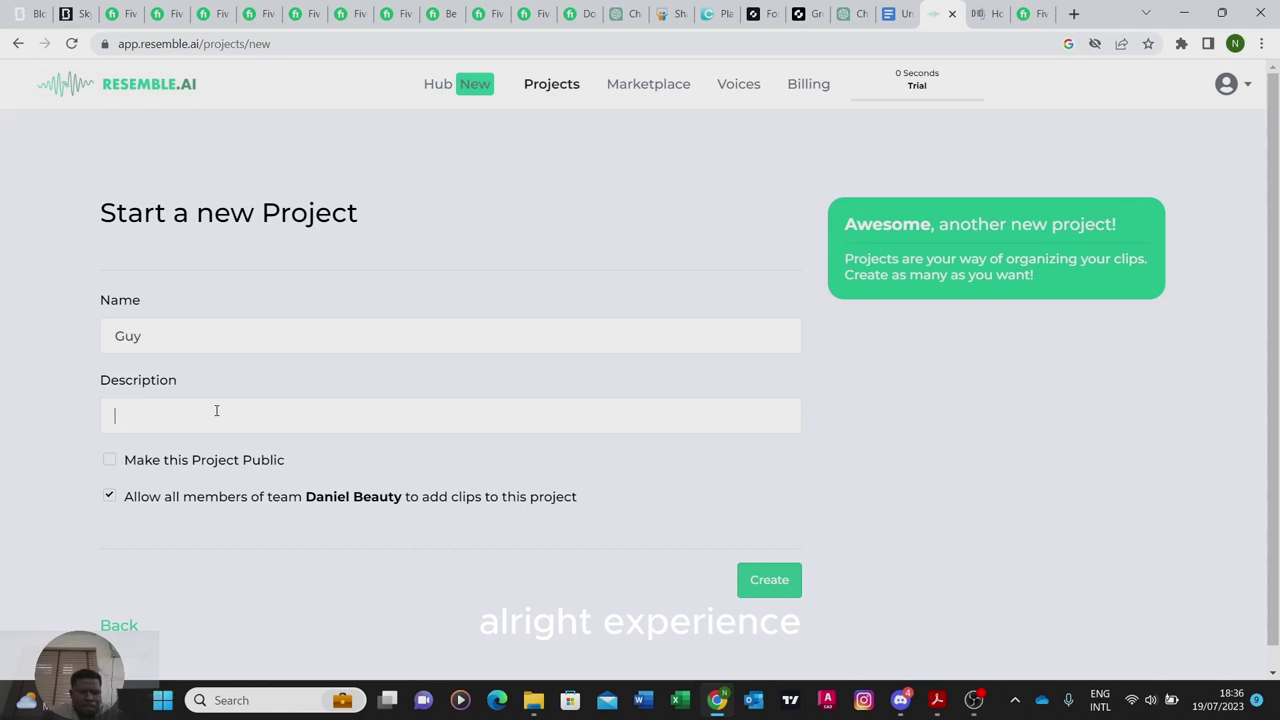
{"action": "type", "text": "Experienc"}
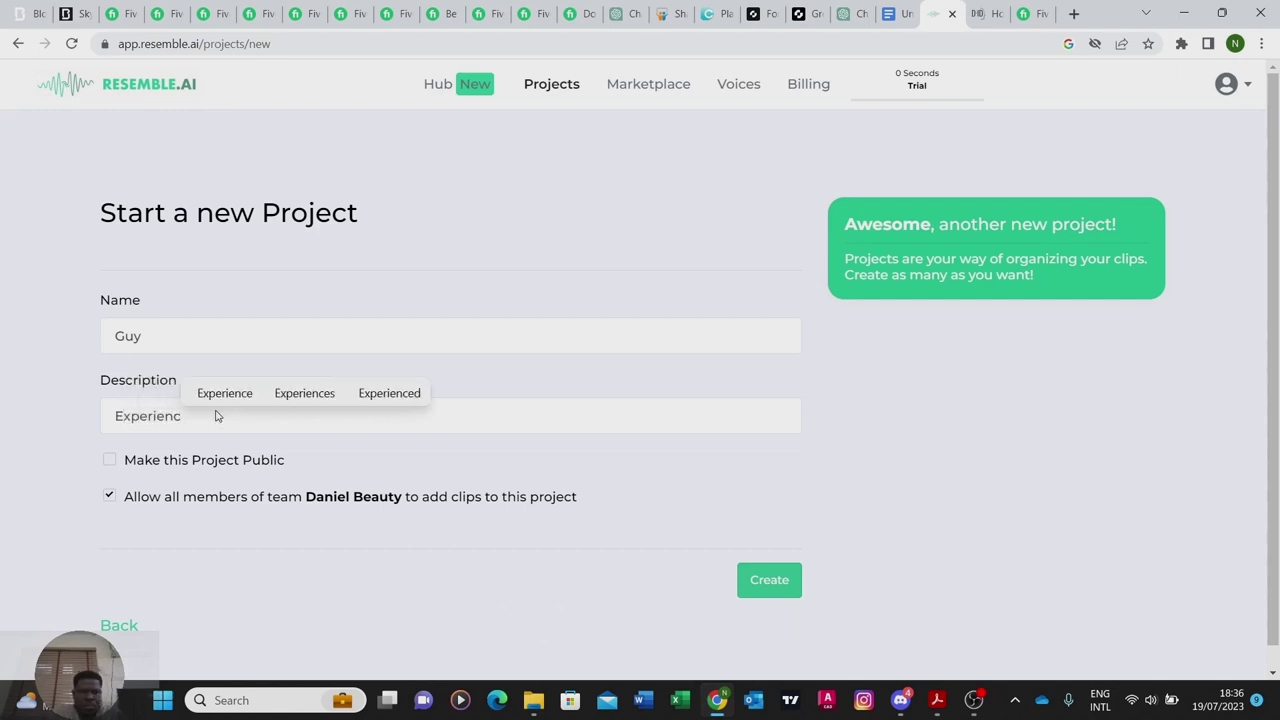
{"action": "type", "text": "e"}
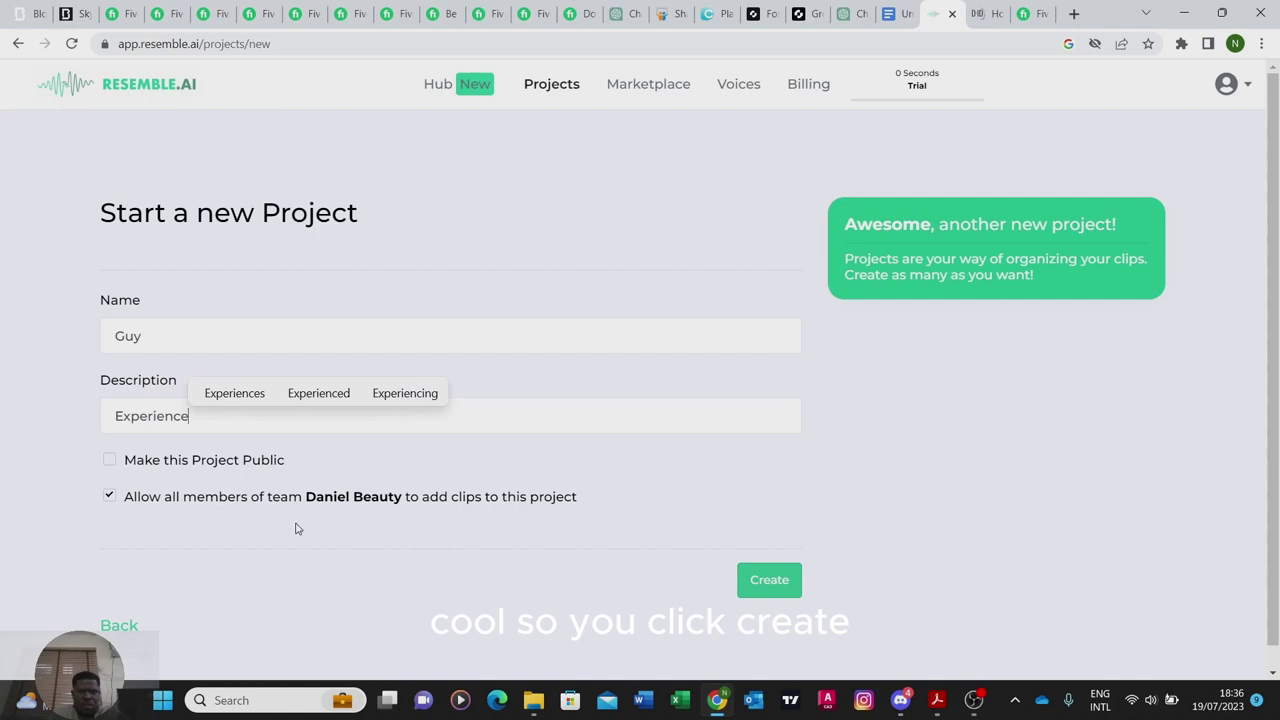
{"action": "left_click", "coordinate": [769, 581]}
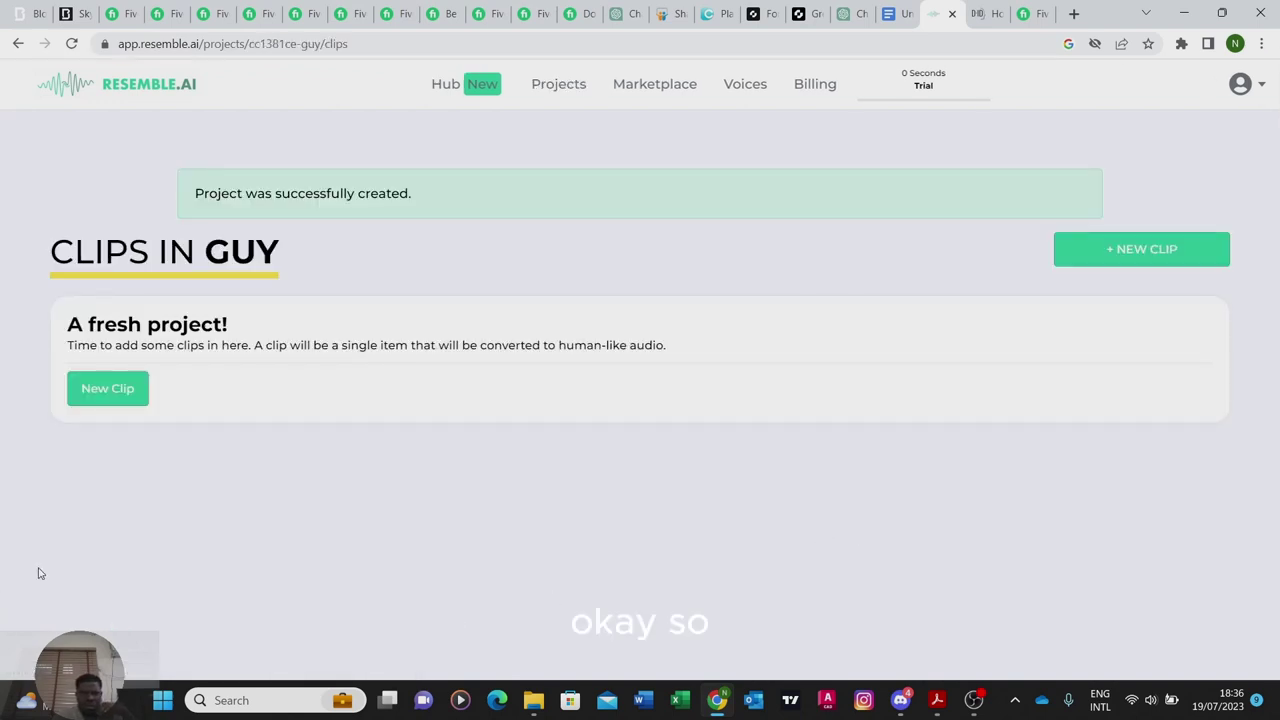
Step: From the Hub, use Generate Content to start a new clip in the Guy project, ready for text entry
{"action": "left_click", "coordinate": [486, 88]}
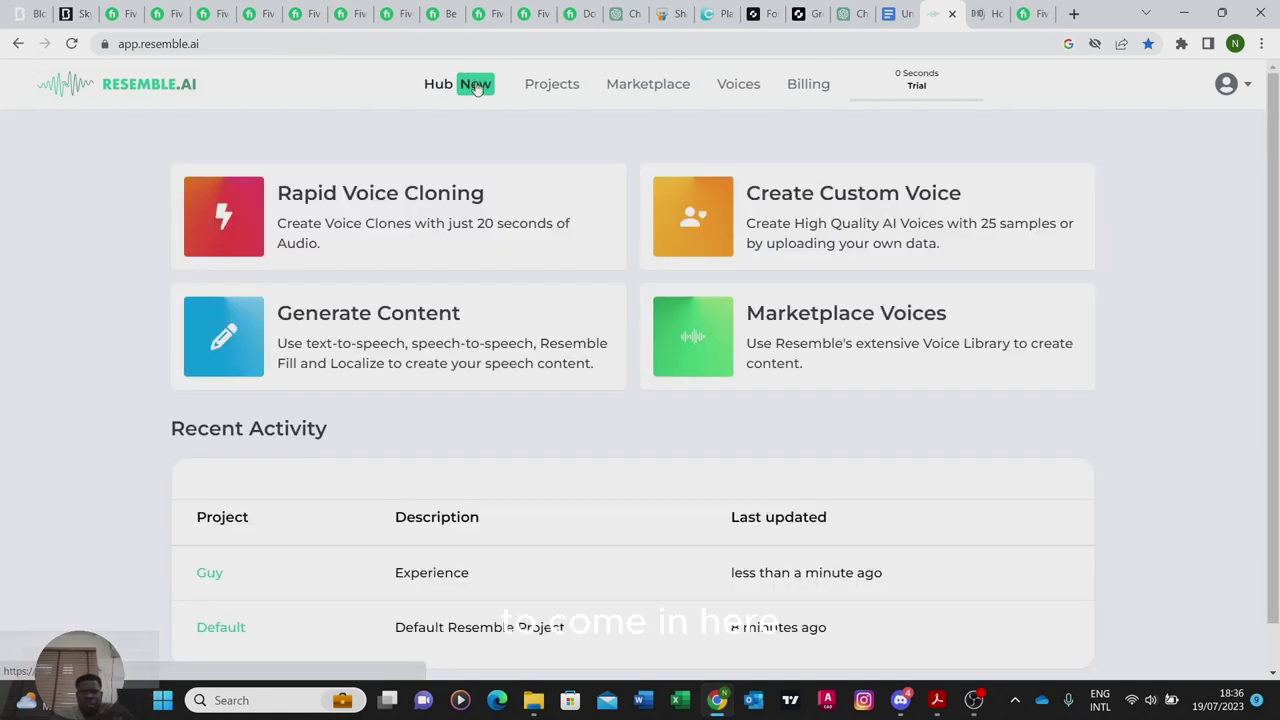
{"action": "left_click", "coordinate": [336, 340]}
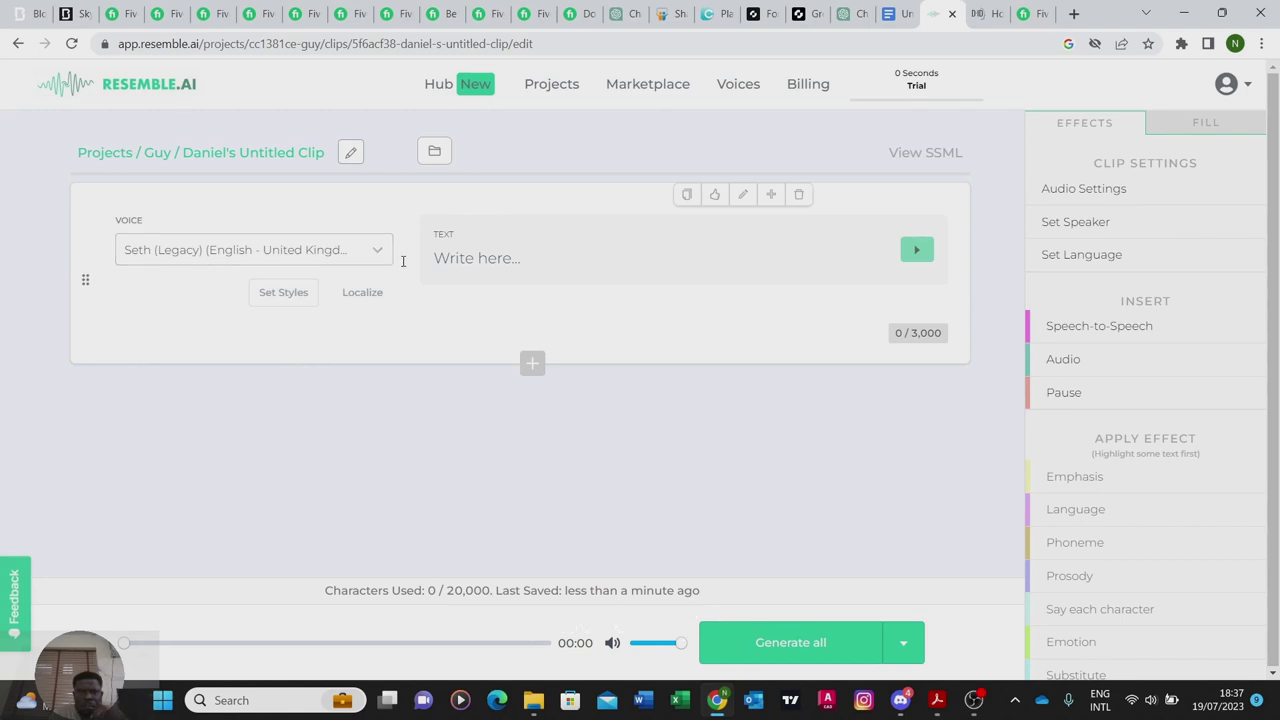
{"action": "left_click", "coordinate": [481, 258]}
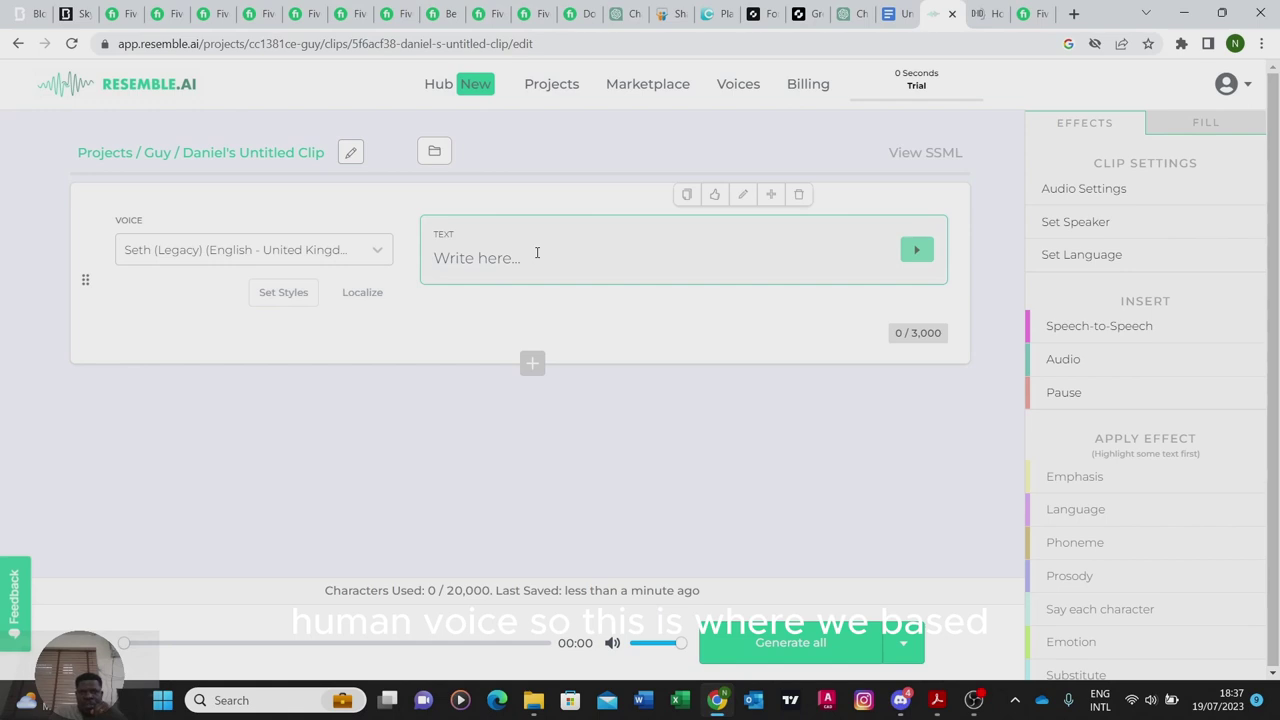
Step: Copy the line "write 8 things people learn too late in life" from the script in Google Docs
{"action": "left_click", "coordinate": [888, 16]}
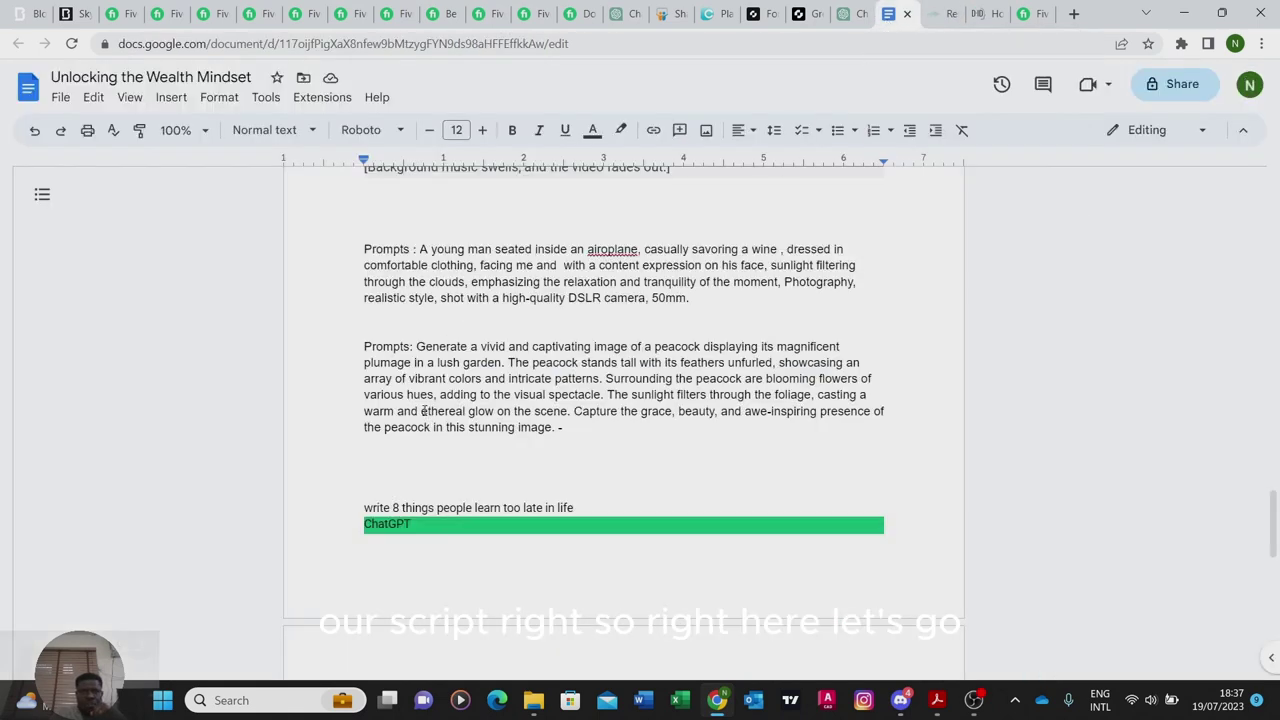
{"action": "scroll", "coordinate": [432, 543], "scroll_direction": "up", "scroll_amount": 1}
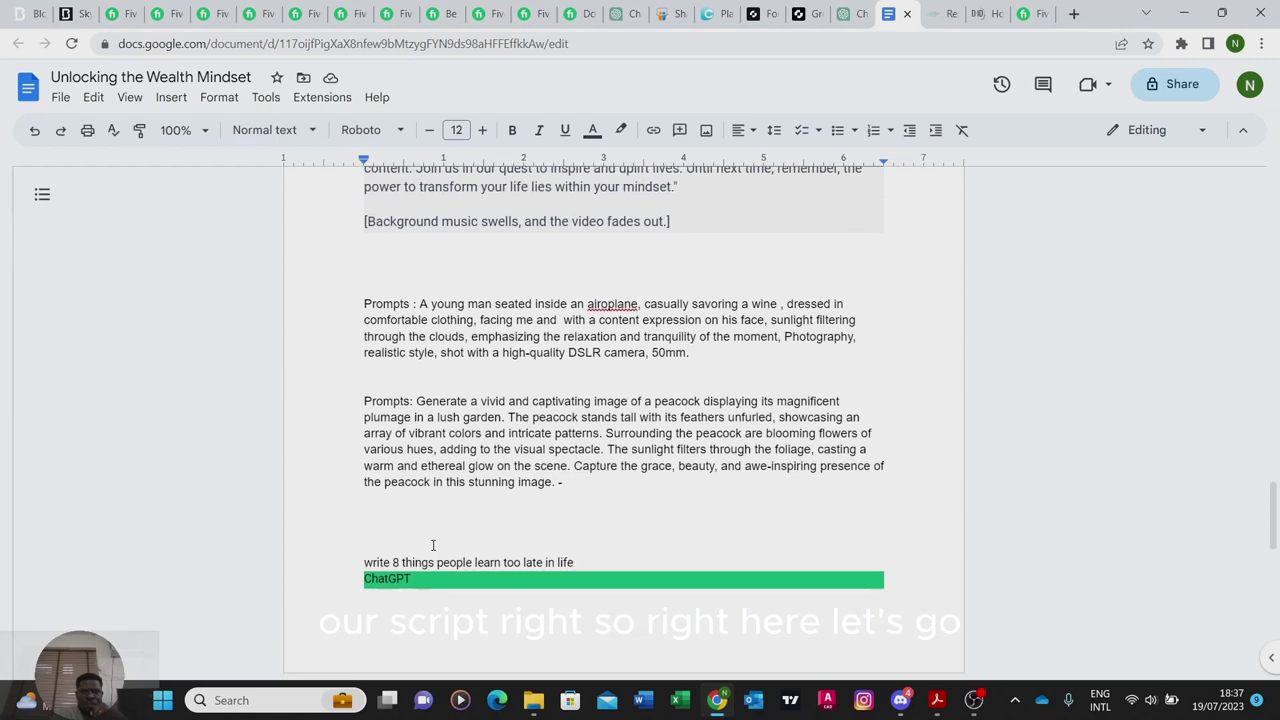
{"action": "scroll", "coordinate": [432, 549], "scroll_direction": "down", "scroll_amount": 4}
{"action": "scroll", "coordinate": [432, 546], "scroll_direction": "down", "scroll_amount": 3}
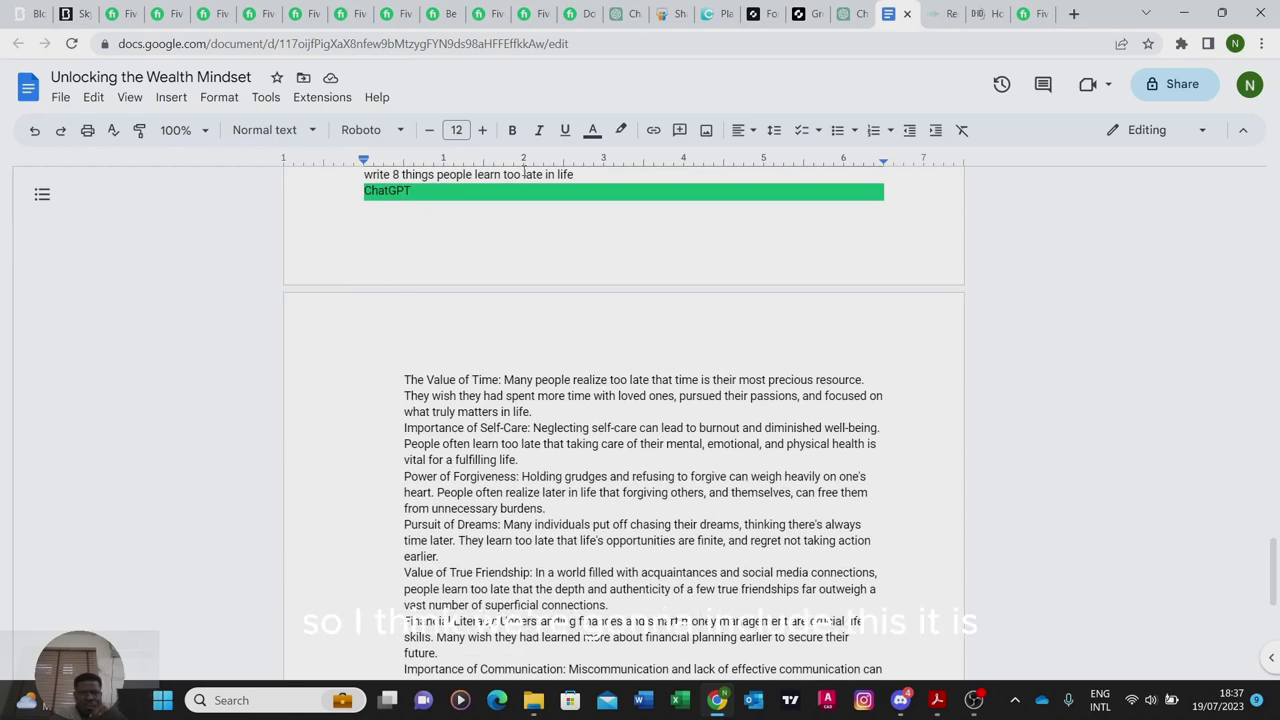
{"action": "scroll", "coordinate": [585, 234], "scroll_direction": "up", "scroll_amount": 2}
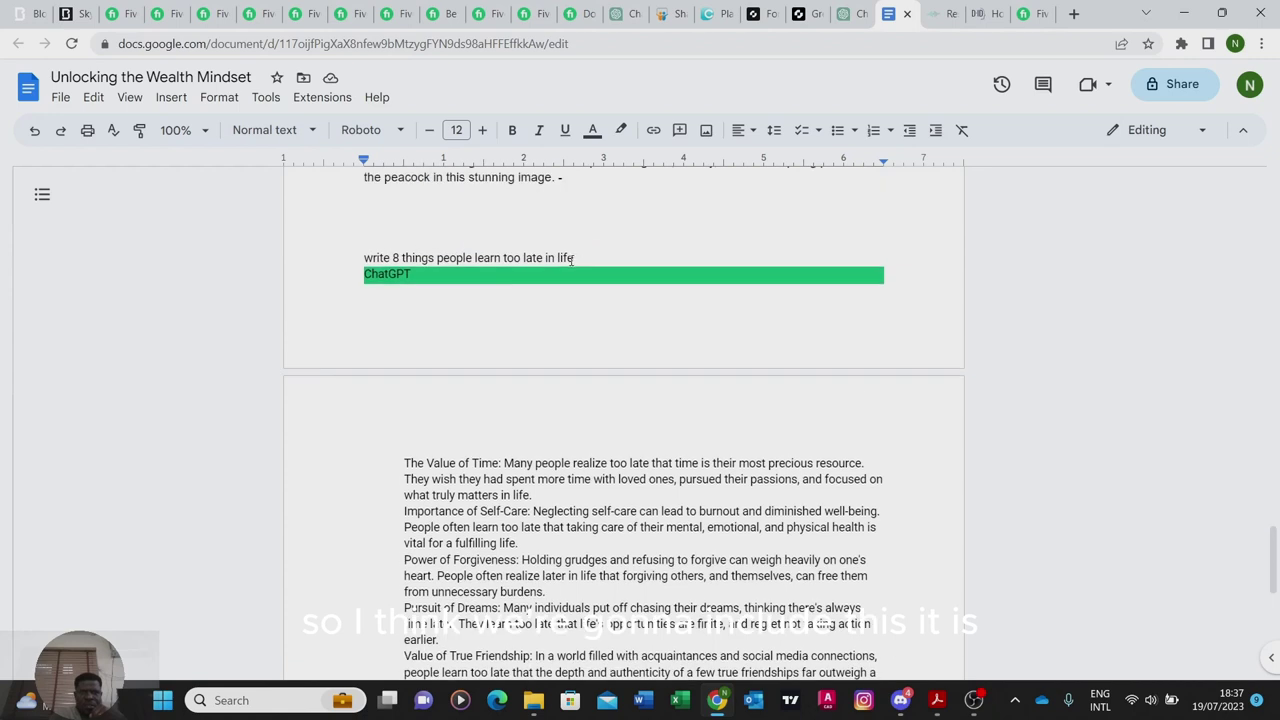
{"action": "left_click_drag", "start_coordinate": [577, 258], "coordinate": [397, 248]}
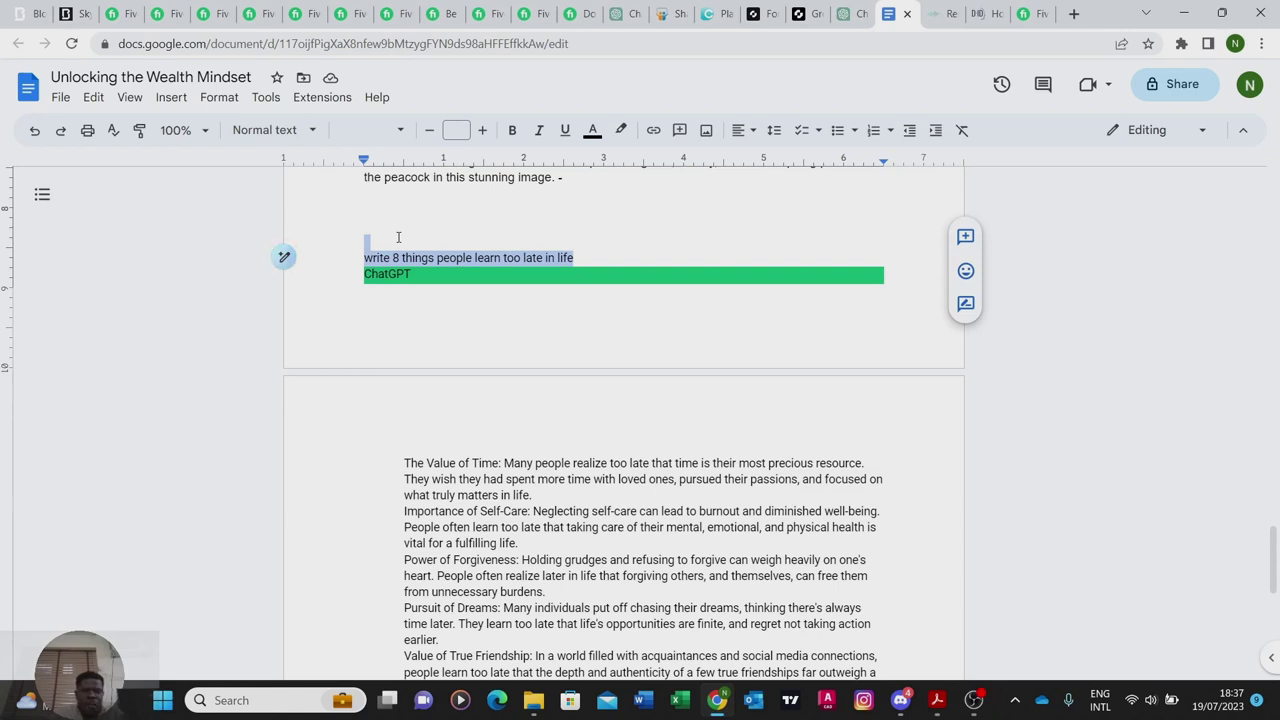
{"action": "key", "text": "ctrl+c"}
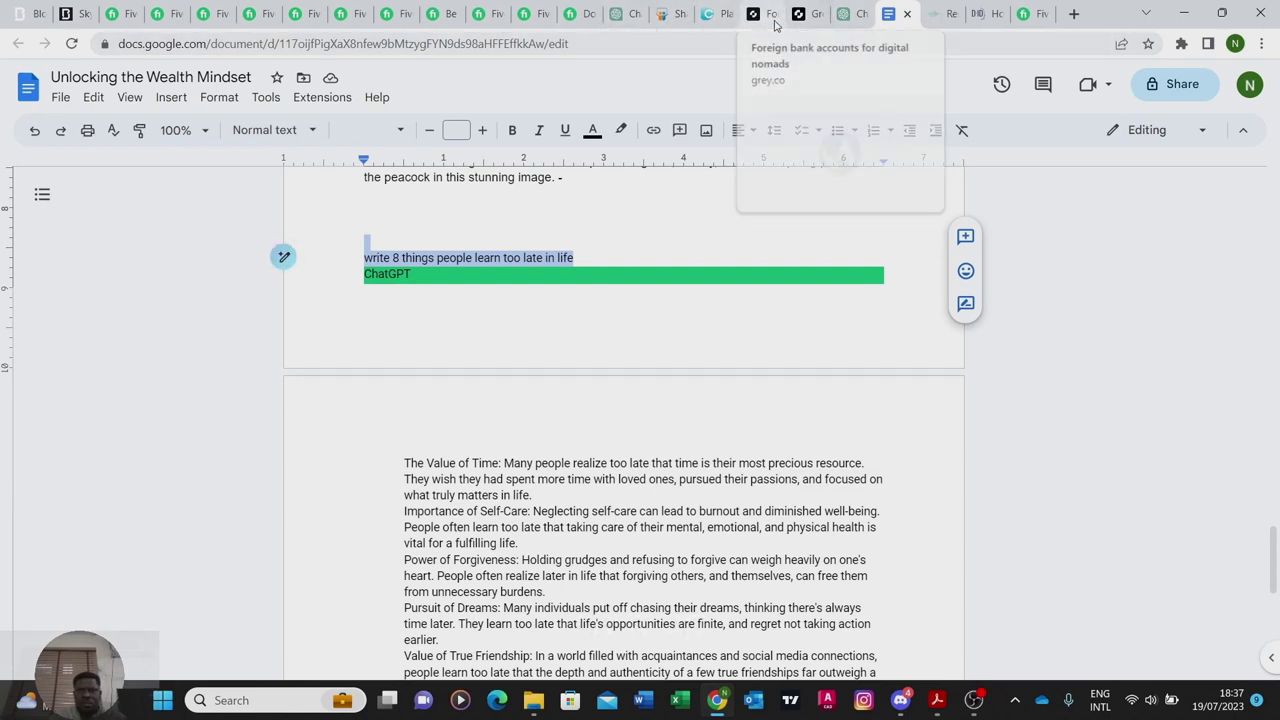
Step: Switch back to Resemble AI and paste the copied line as plain text into the clip's first text block
{"action": "left_click", "coordinate": [940, 14]}
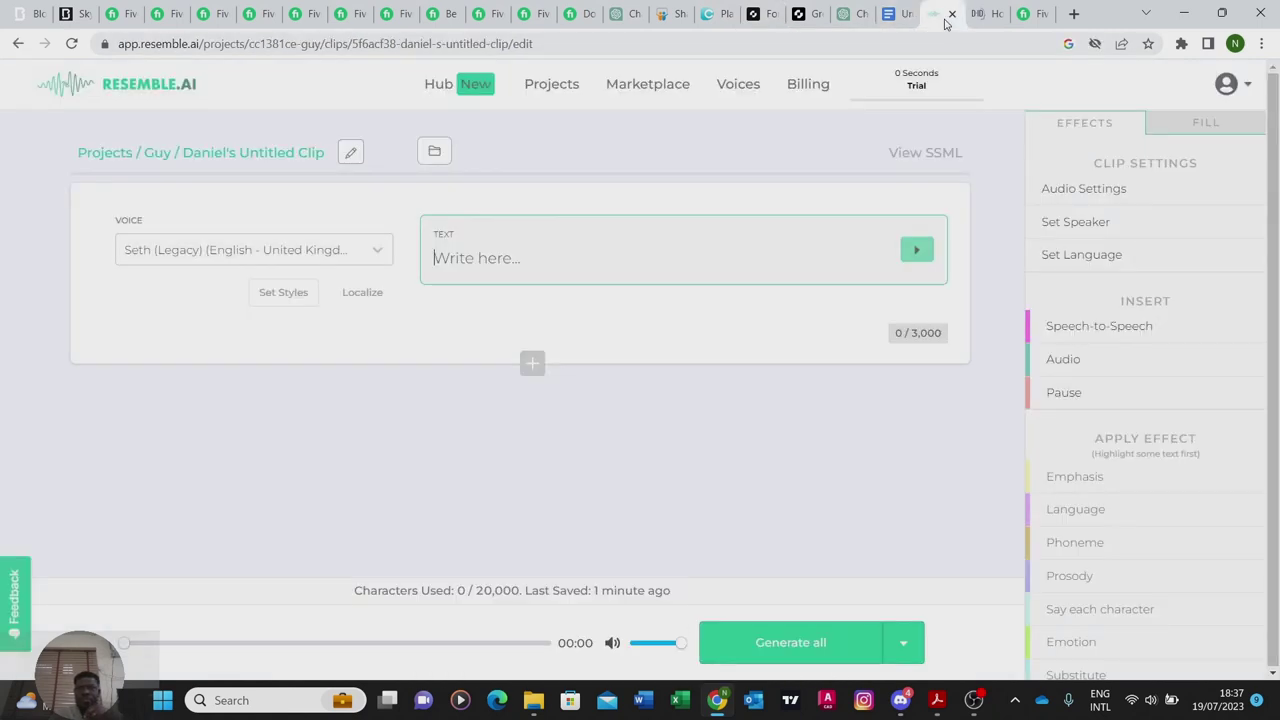
{"action": "left_click", "coordinate": [513, 251]}
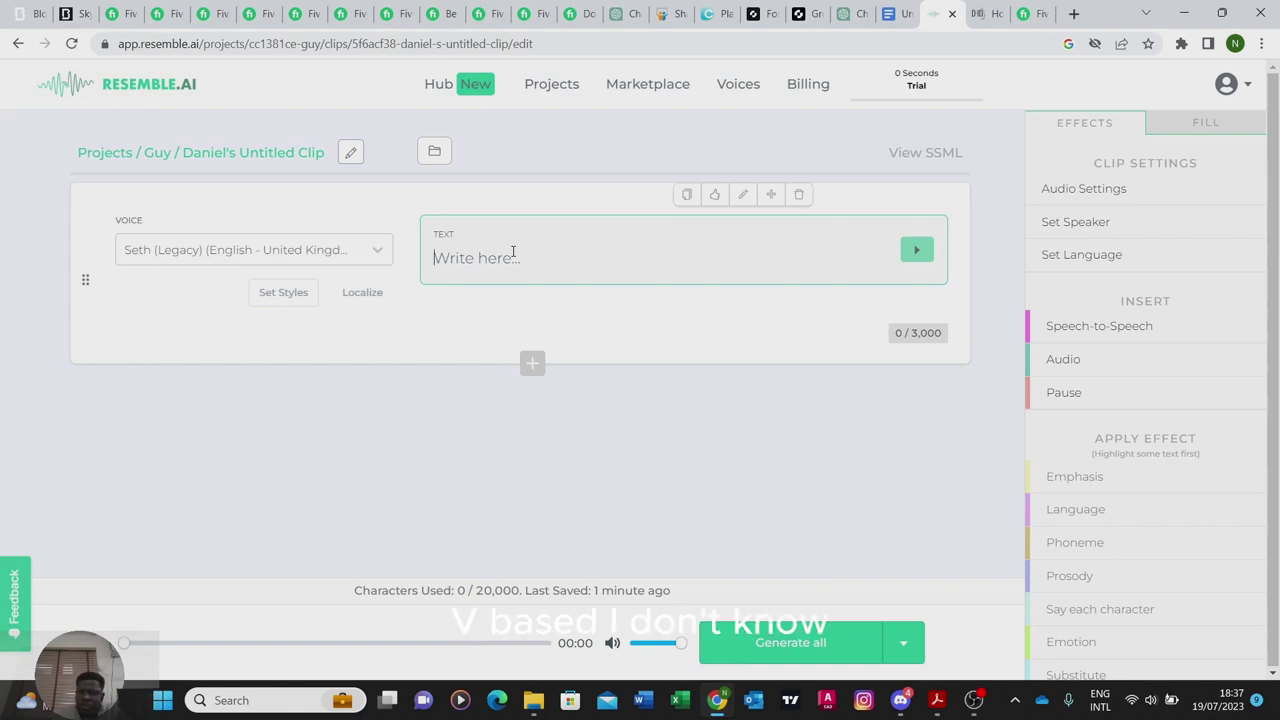
{"action": "right_click", "coordinate": [509, 257]}
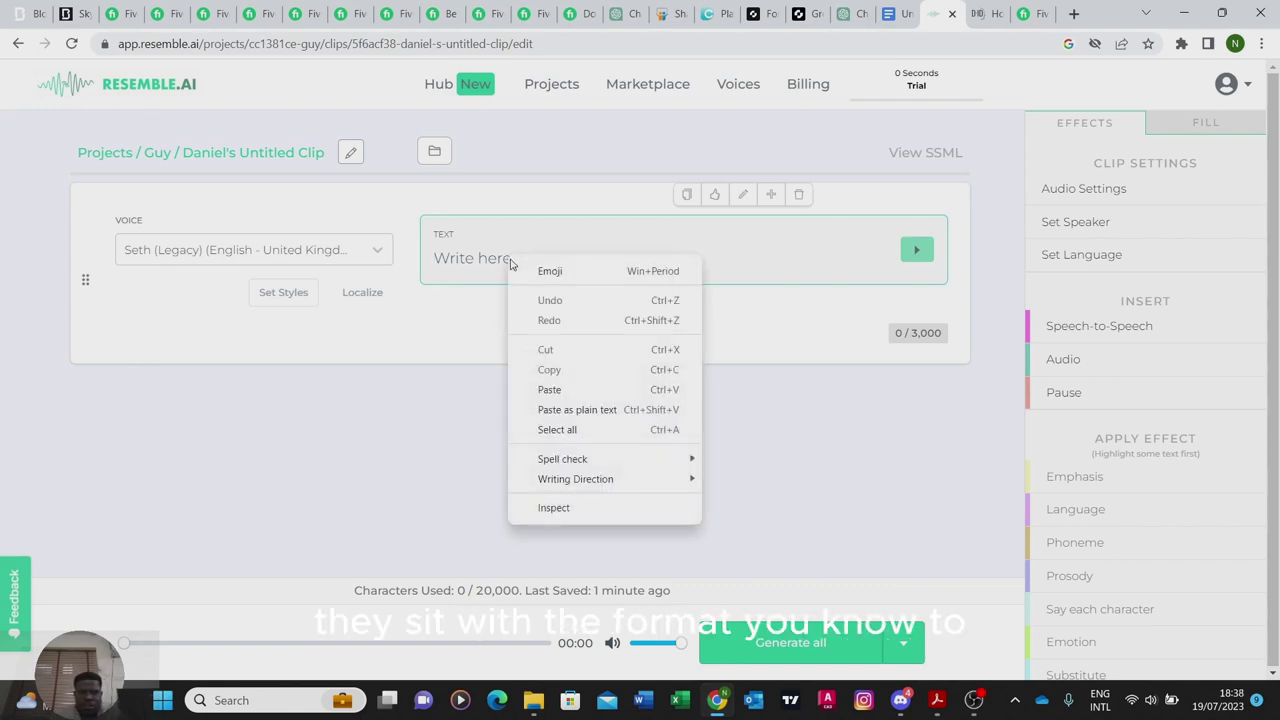
{"action": "left_click", "coordinate": [556, 410]}
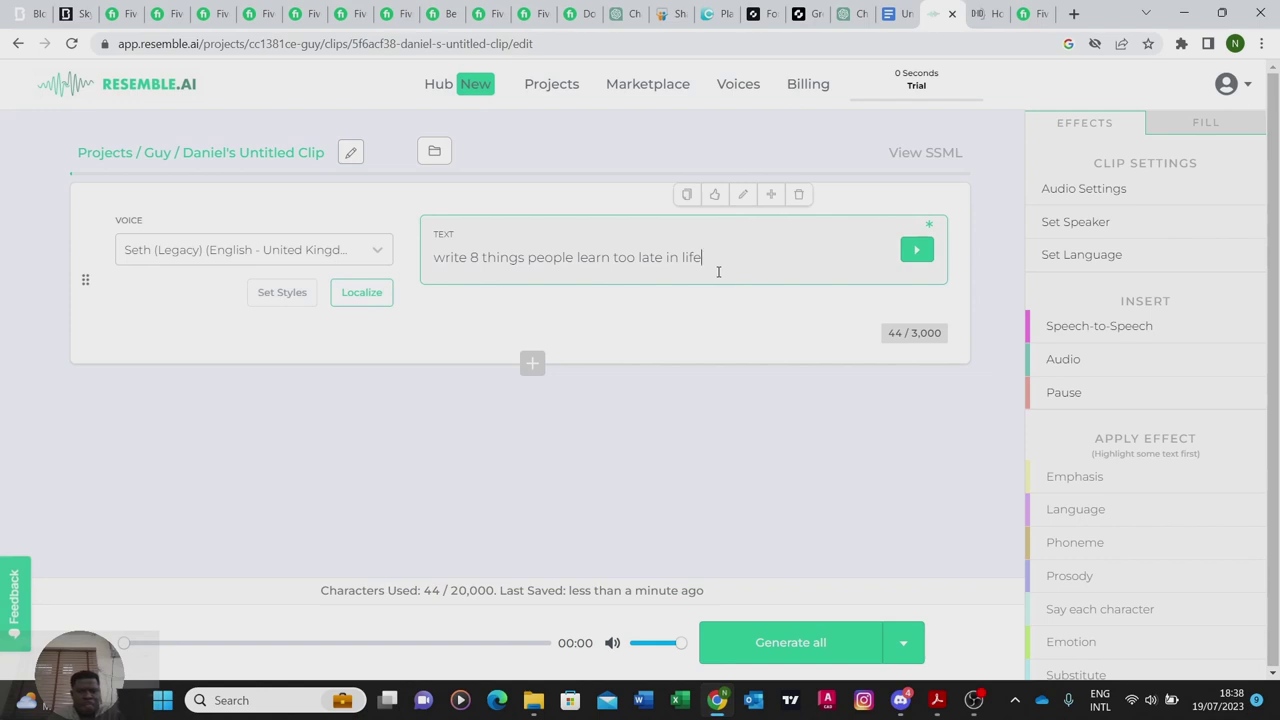
Step: Add a second text block and paste into it the script paragraphs from "The Value of Time" through "Embracing Change", copied from Google Docs
{"action": "key", "text": "Return"}
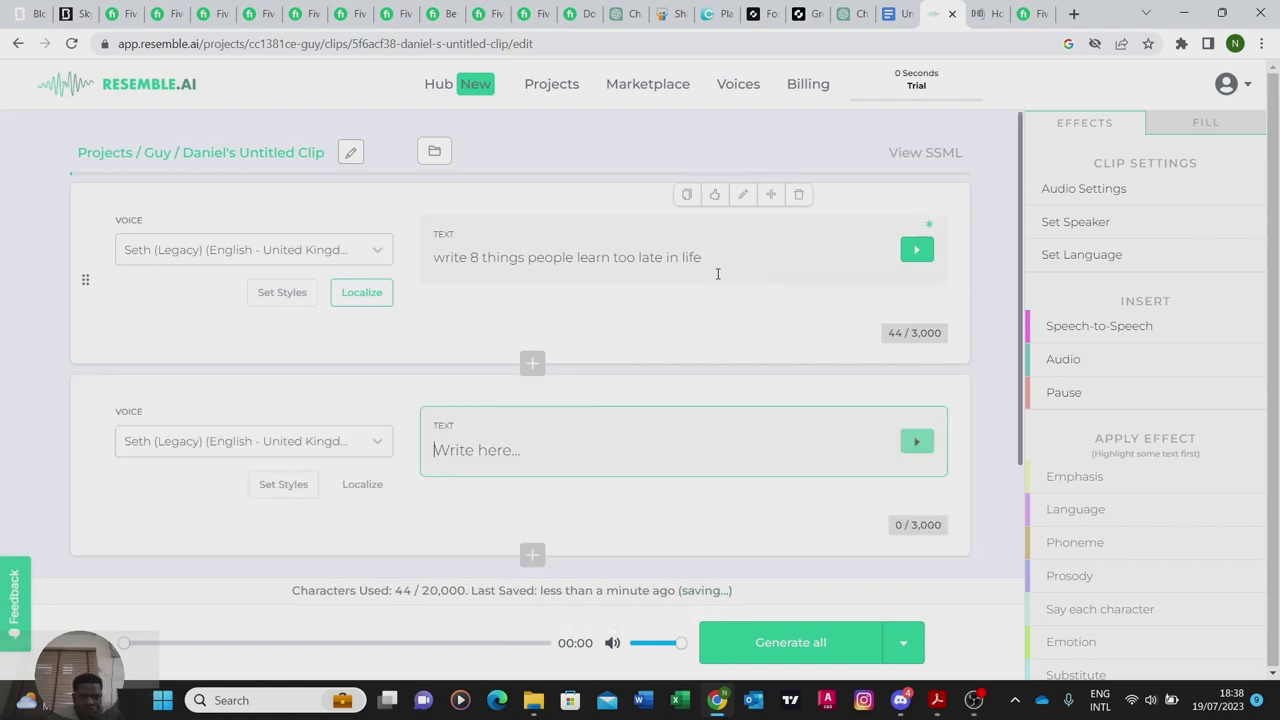
{"action": "left_click", "coordinate": [897, 14]}
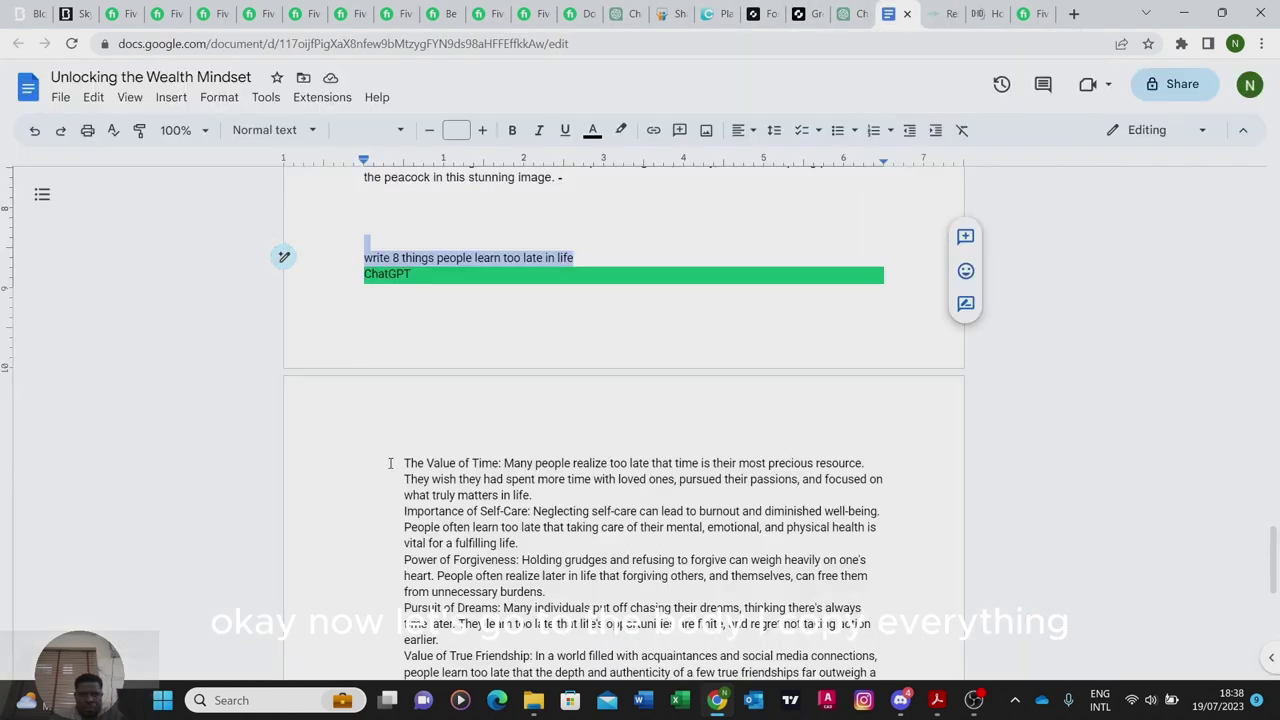
{"action": "left_click_drag", "start_coordinate": [400, 458], "coordinate": [716, 665]}
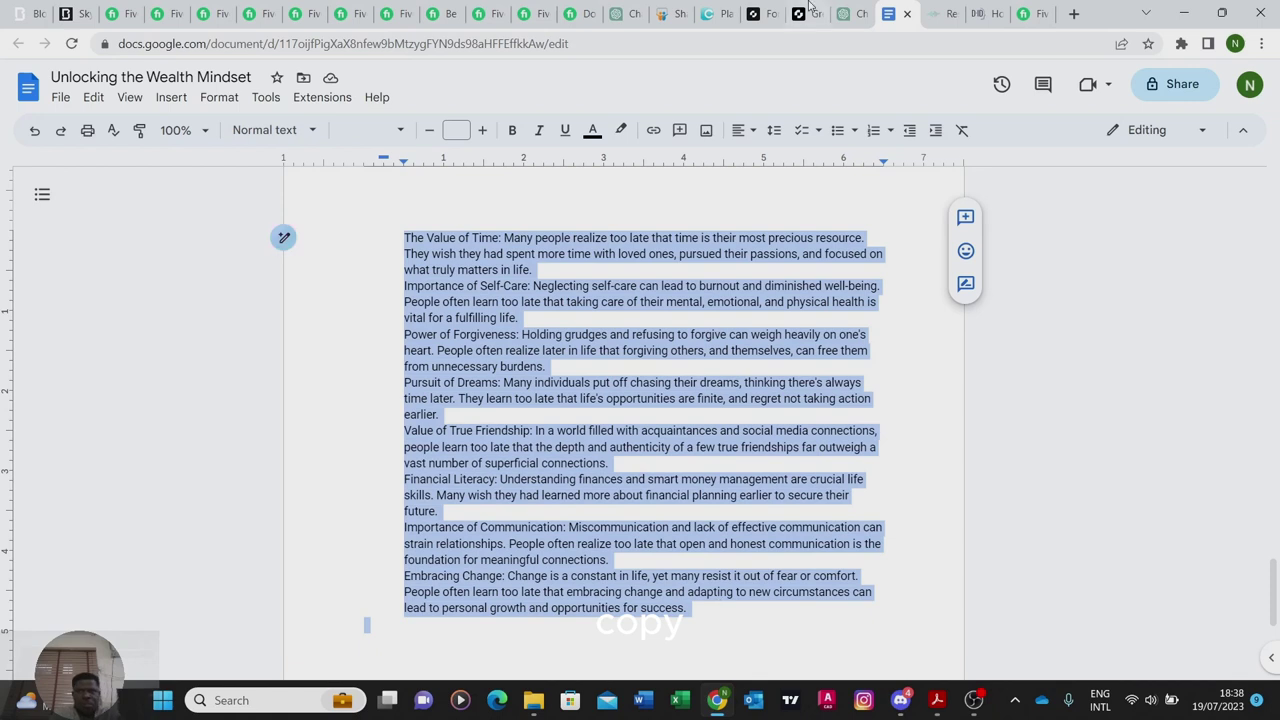
{"action": "left_click", "coordinate": [943, 17]}
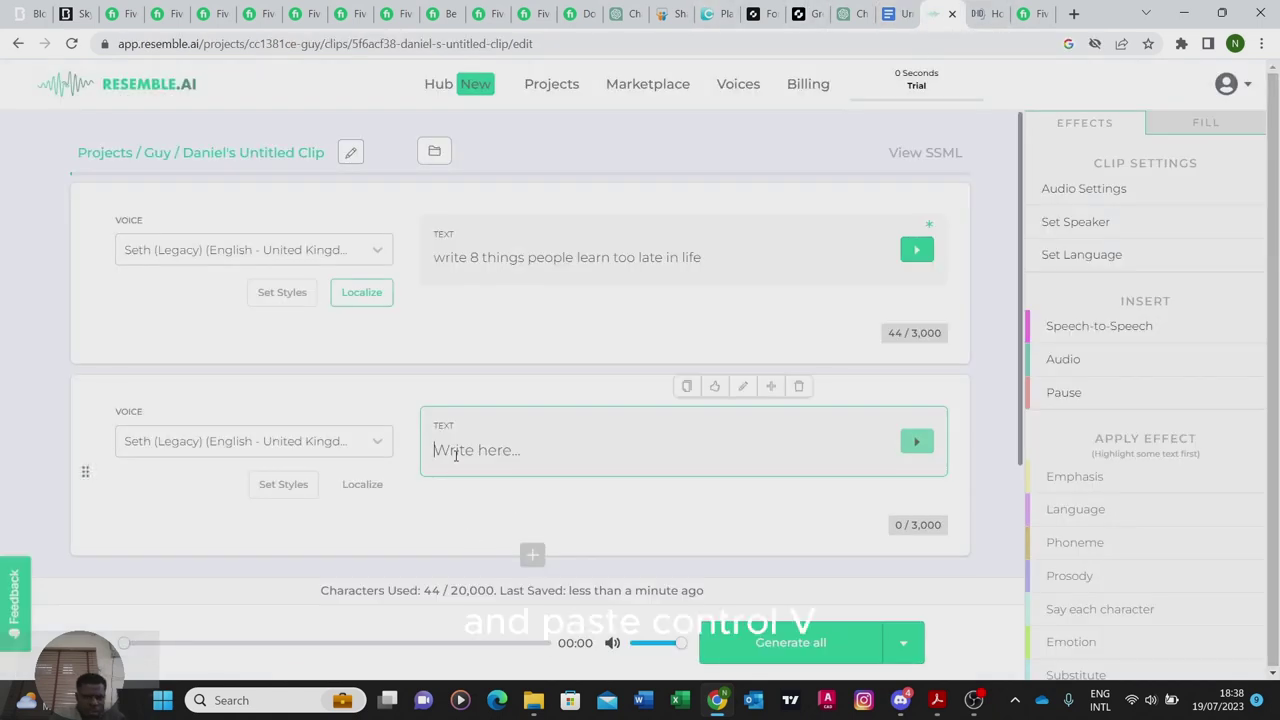
{"action": "key", "text": "ctrl+v"}
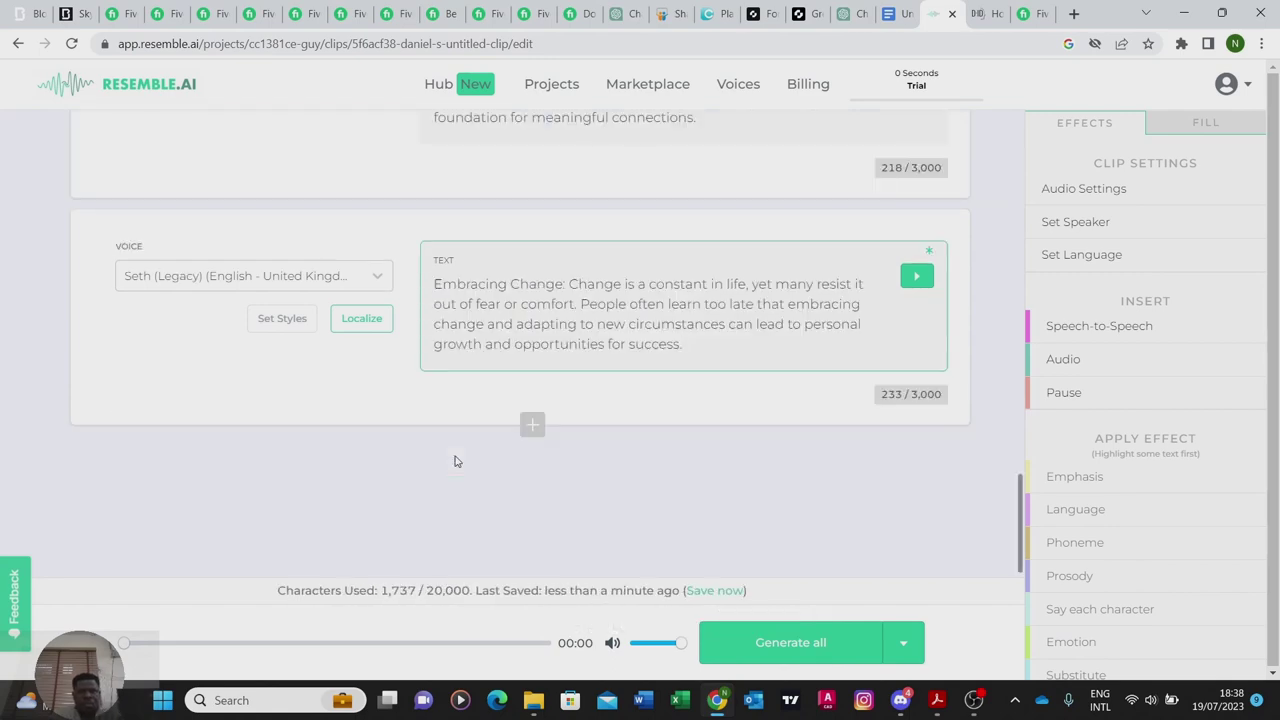
Step: Examine how the pasted script is divided into separate text blocks in the clip
{"action": "scroll", "coordinate": [708, 364], "scroll_direction": "up", "scroll_amount": 2}
{"action": "scroll", "coordinate": [708, 364], "scroll_direction": "up", "scroll_amount": 6}
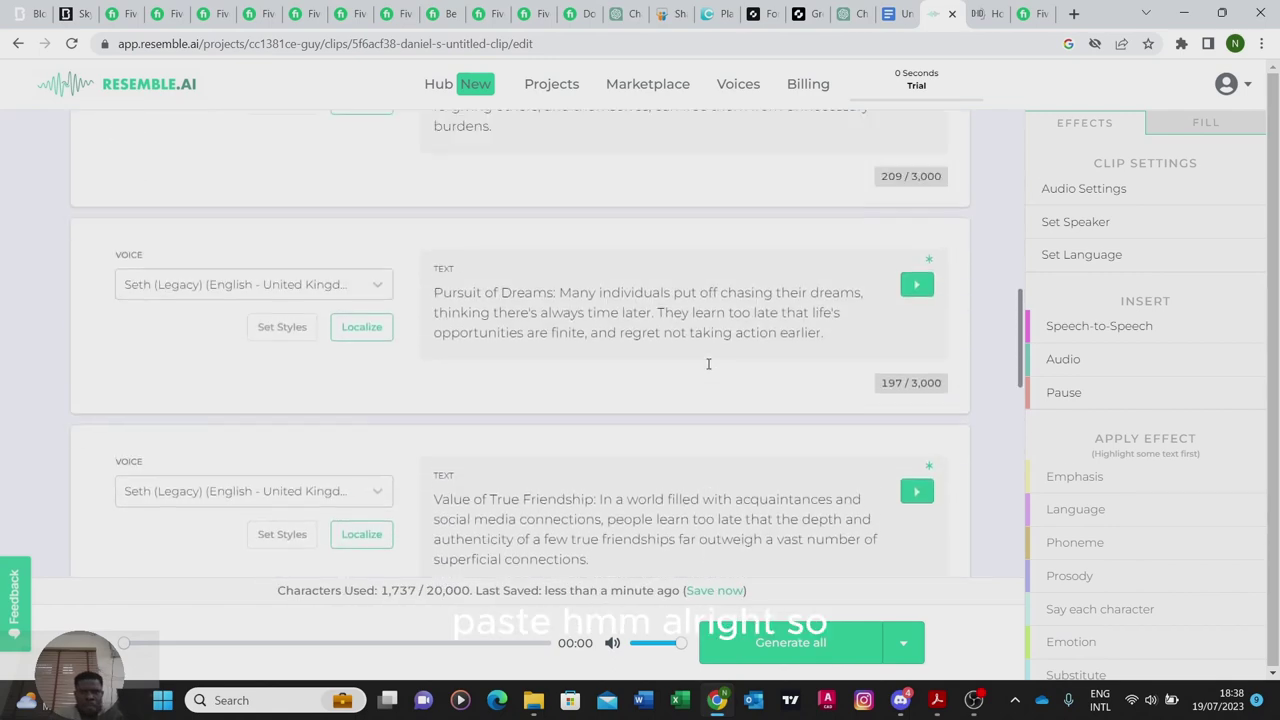
{"action": "scroll", "coordinate": [657, 416], "scroll_direction": "down", "scroll_amount": 9}
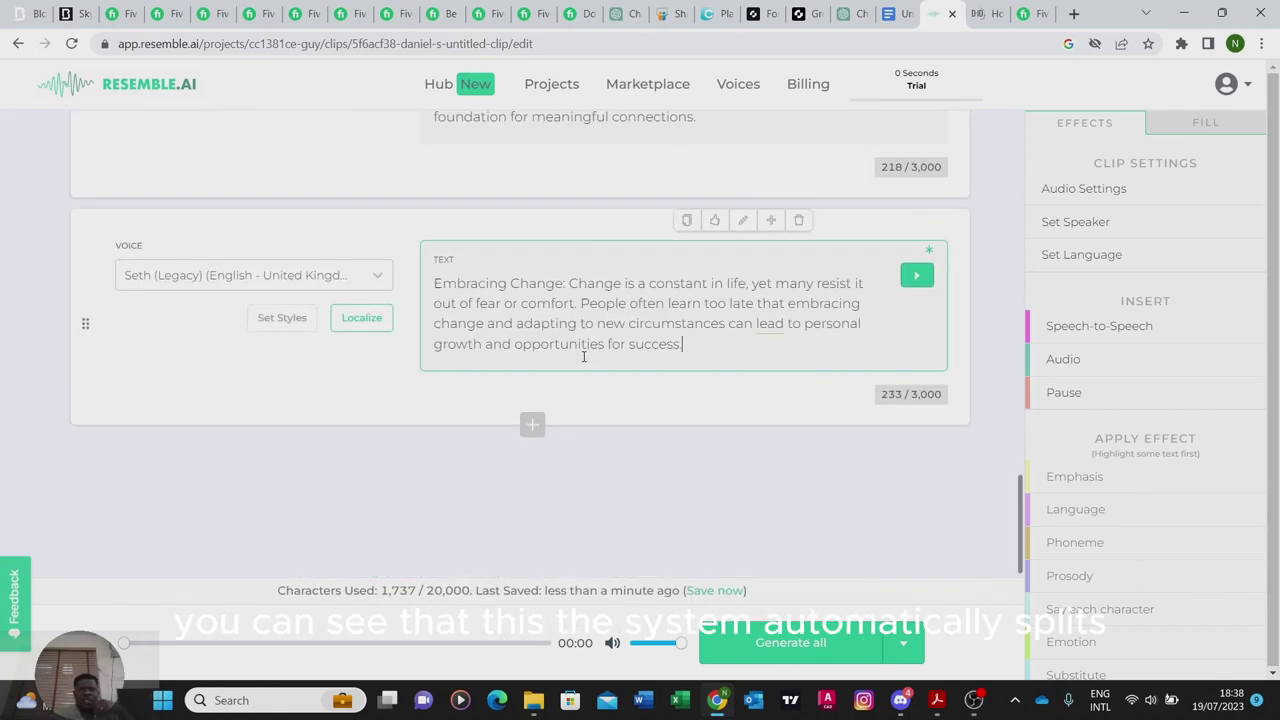
{"action": "scroll", "coordinate": [607, 360], "scroll_direction": "up", "scroll_amount": 3}
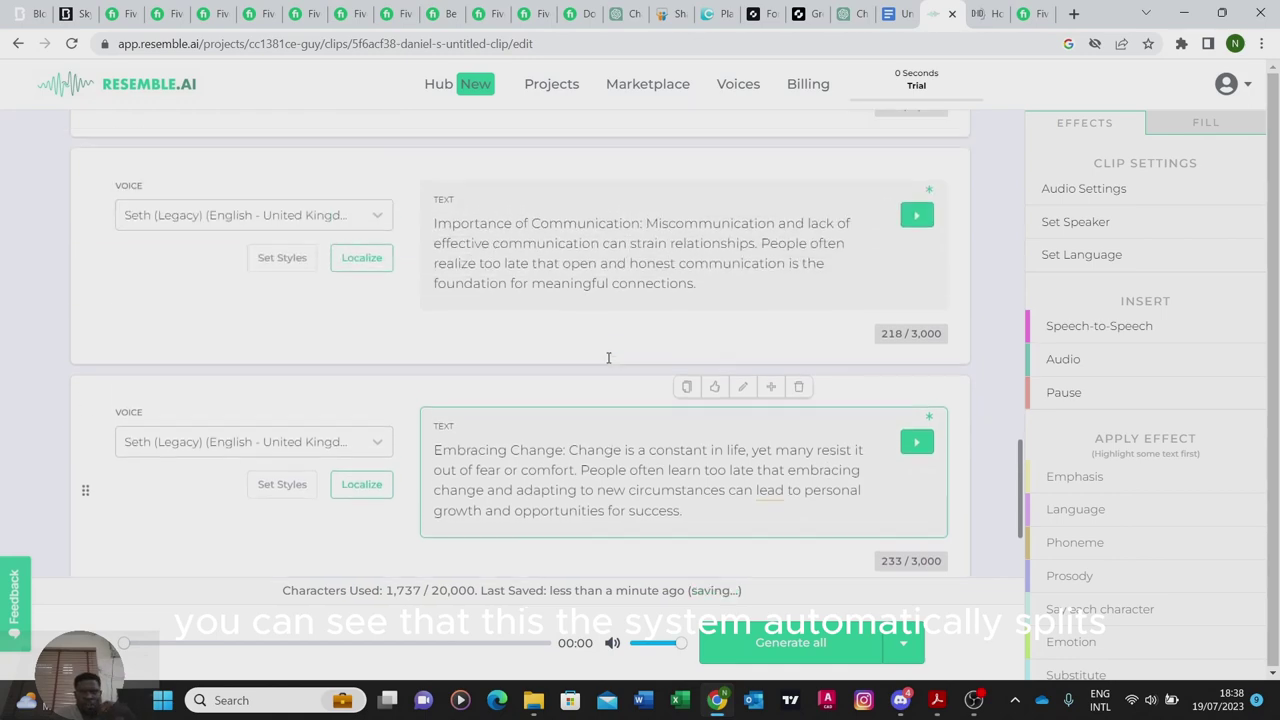
{"action": "scroll", "coordinate": [509, 349], "scroll_direction": "up", "scroll_amount": 3}
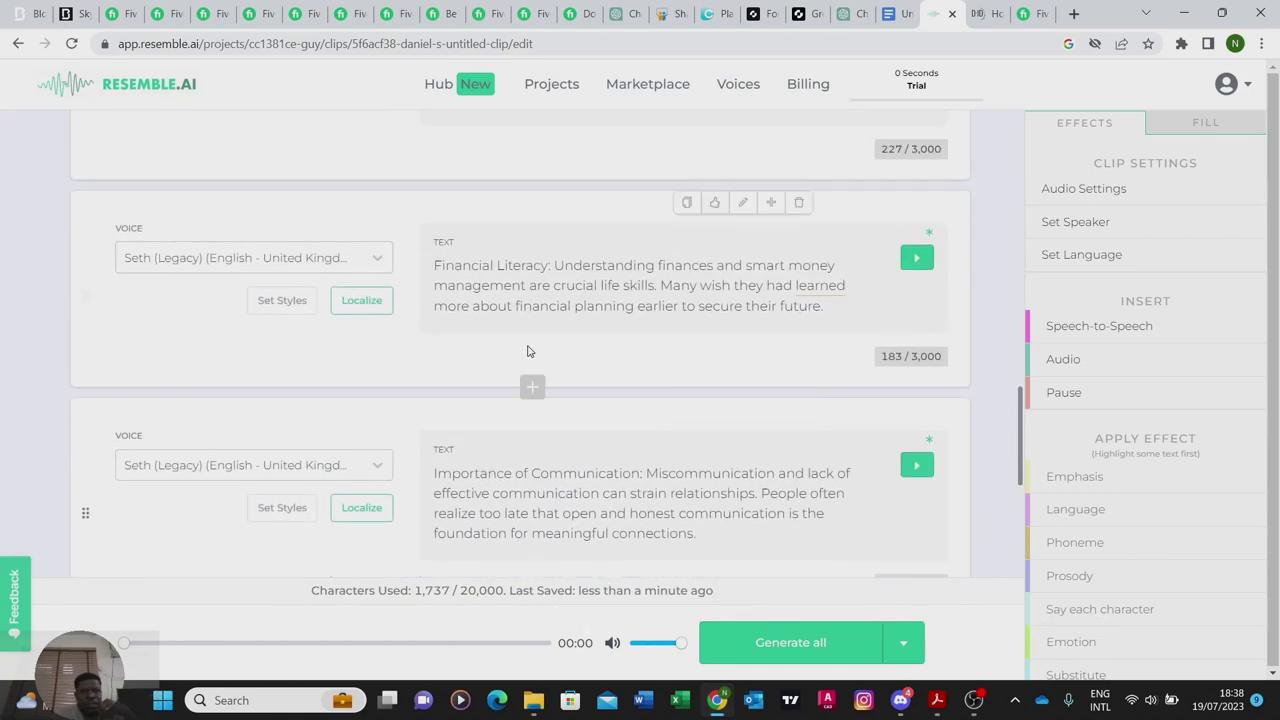
{"action": "scroll", "coordinate": [529, 351], "scroll_direction": "up", "scroll_amount": 3}
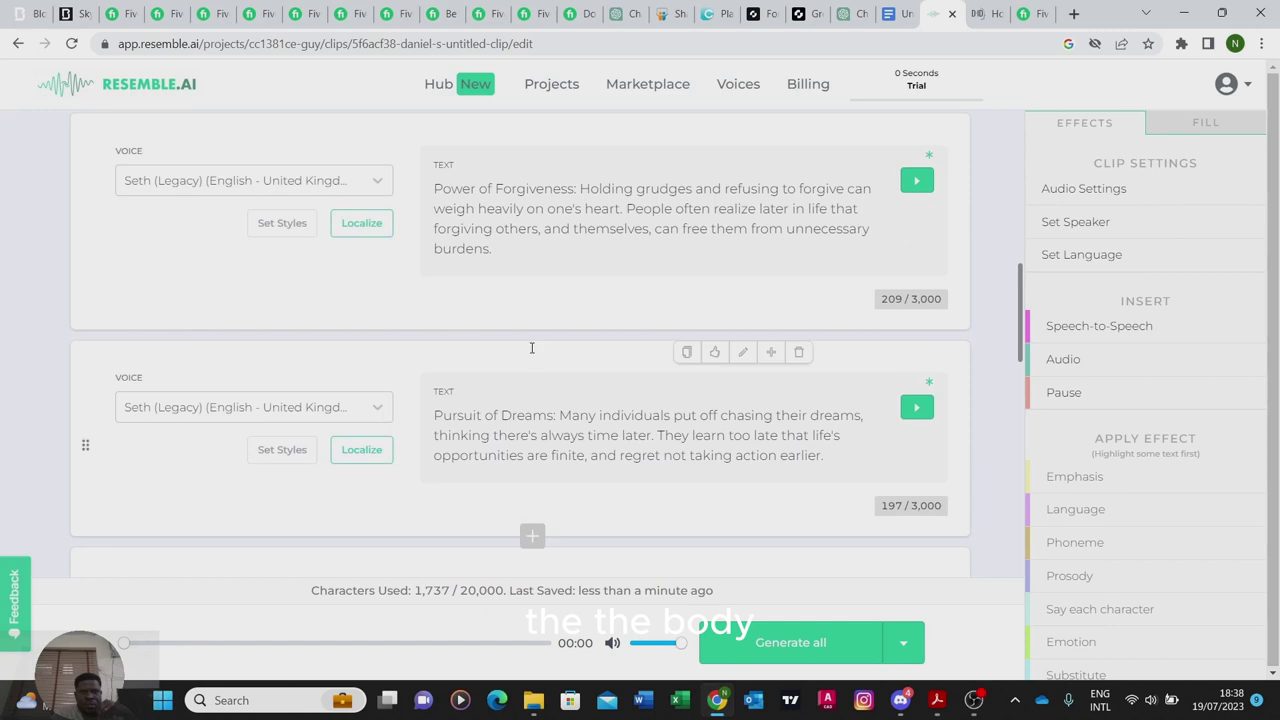
{"action": "scroll", "coordinate": [652, 295], "scroll_direction": "down", "scroll_amount": 3}
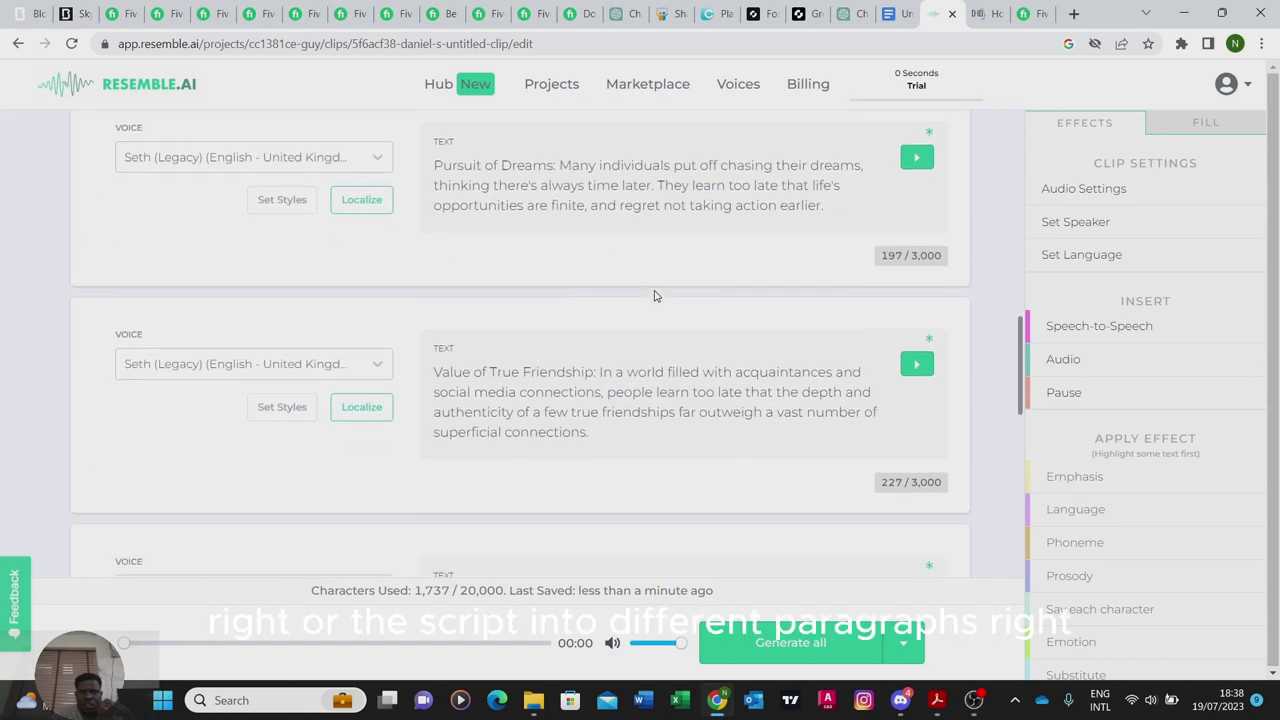
{"action": "scroll", "coordinate": [652, 295], "scroll_direction": "up", "scroll_amount": 2}
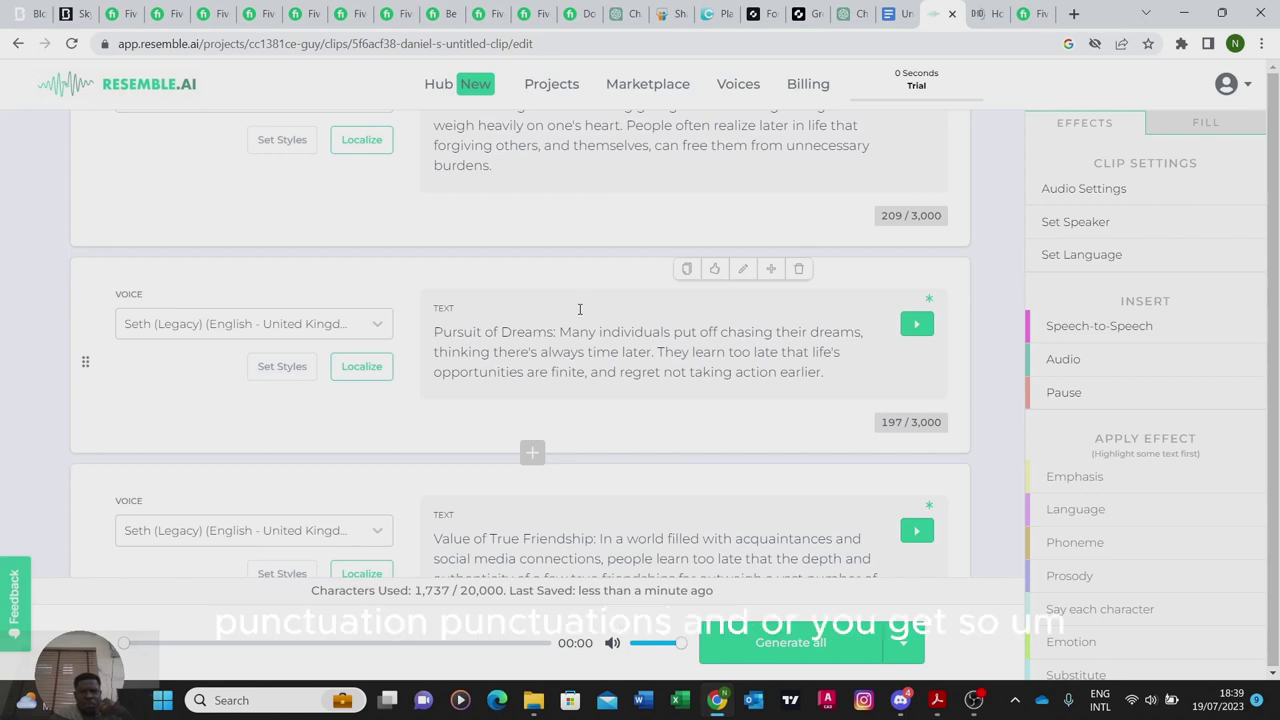
Step: Generate the voiceover audio for all text blocks in the clip
{"action": "scroll", "coordinate": [580, 311], "scroll_direction": "up", "scroll_amount": 10}
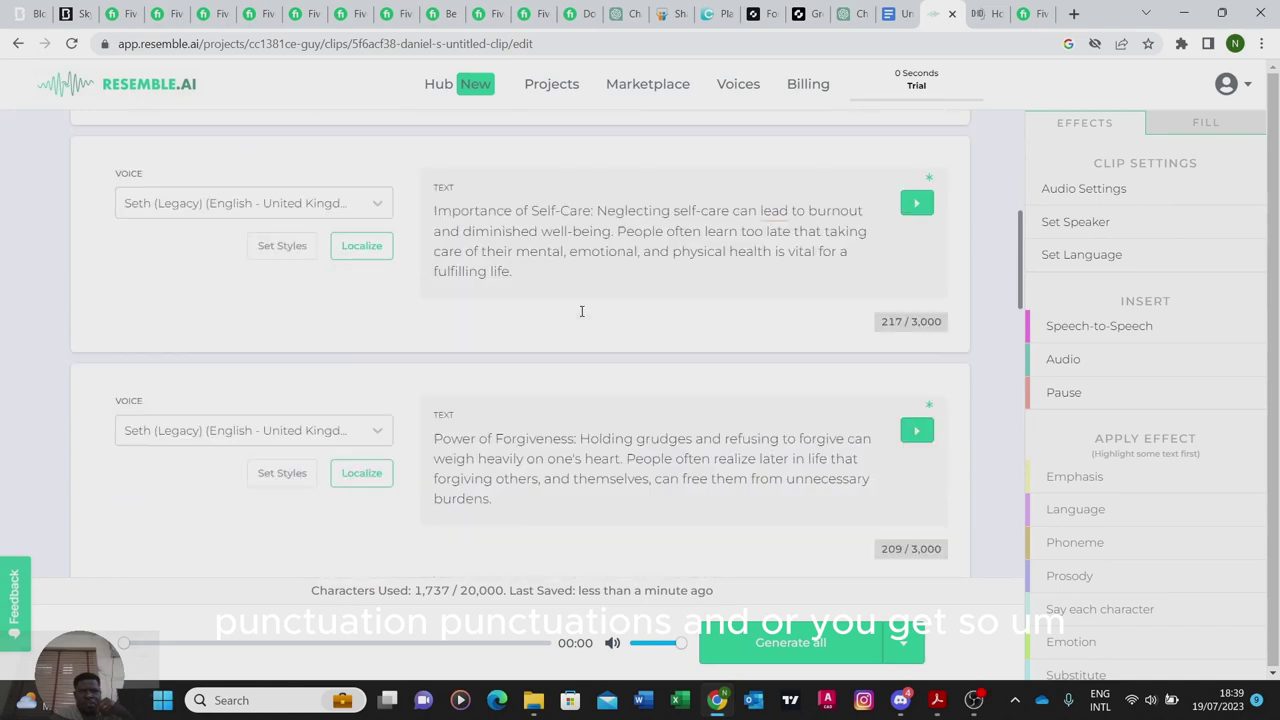
{"action": "scroll", "coordinate": [580, 312], "scroll_direction": "down", "scroll_amount": 10}
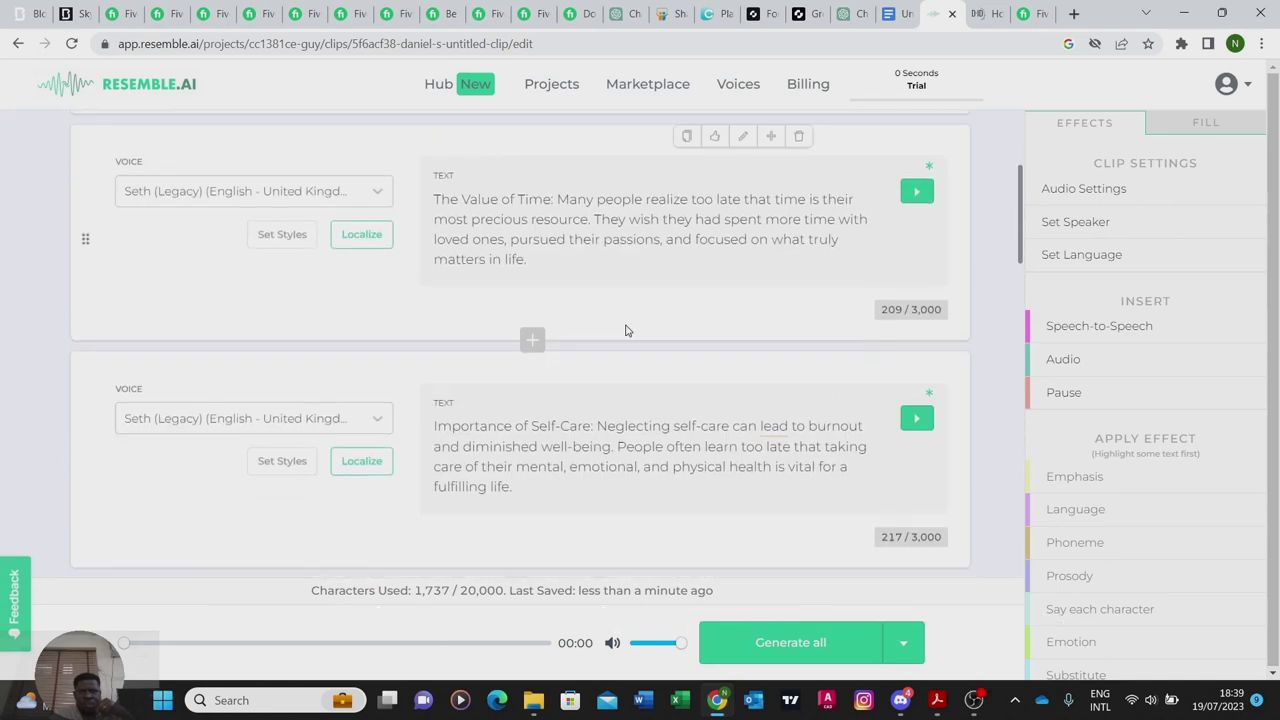
{"action": "scroll", "coordinate": [630, 325], "scroll_direction": "down", "scroll_amount": 3}
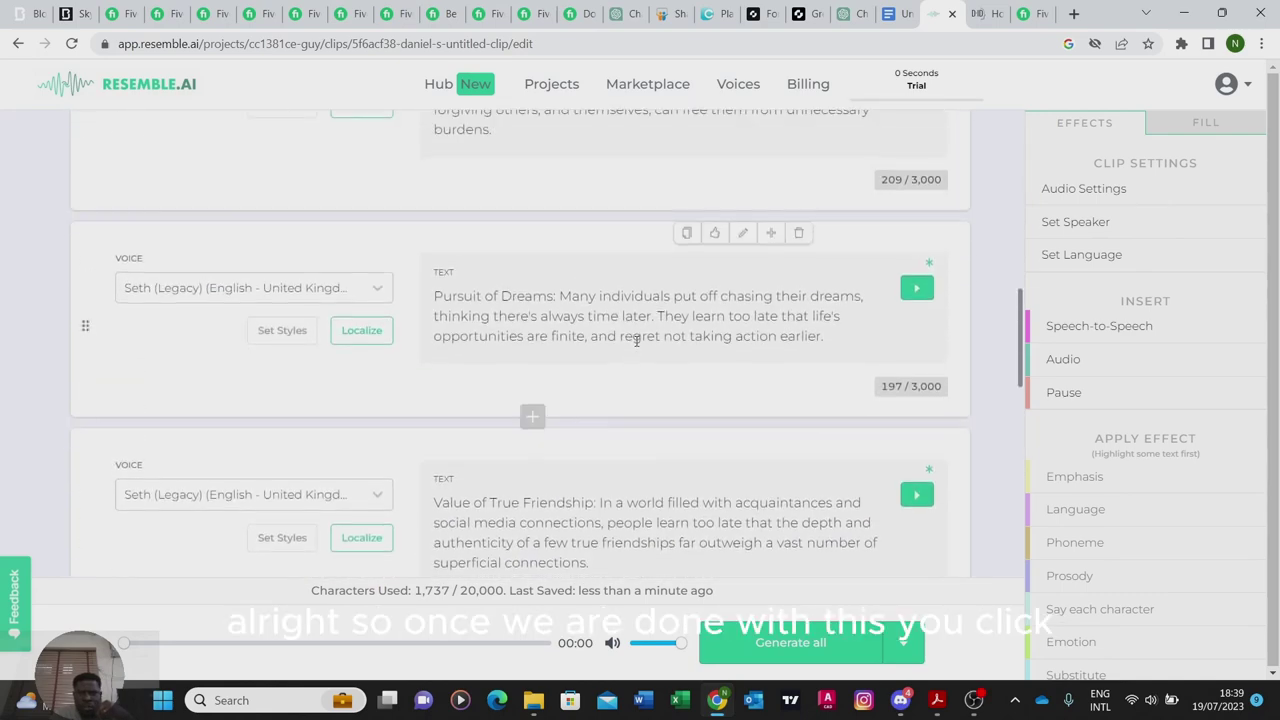
{"action": "left_click", "coordinate": [785, 646]}
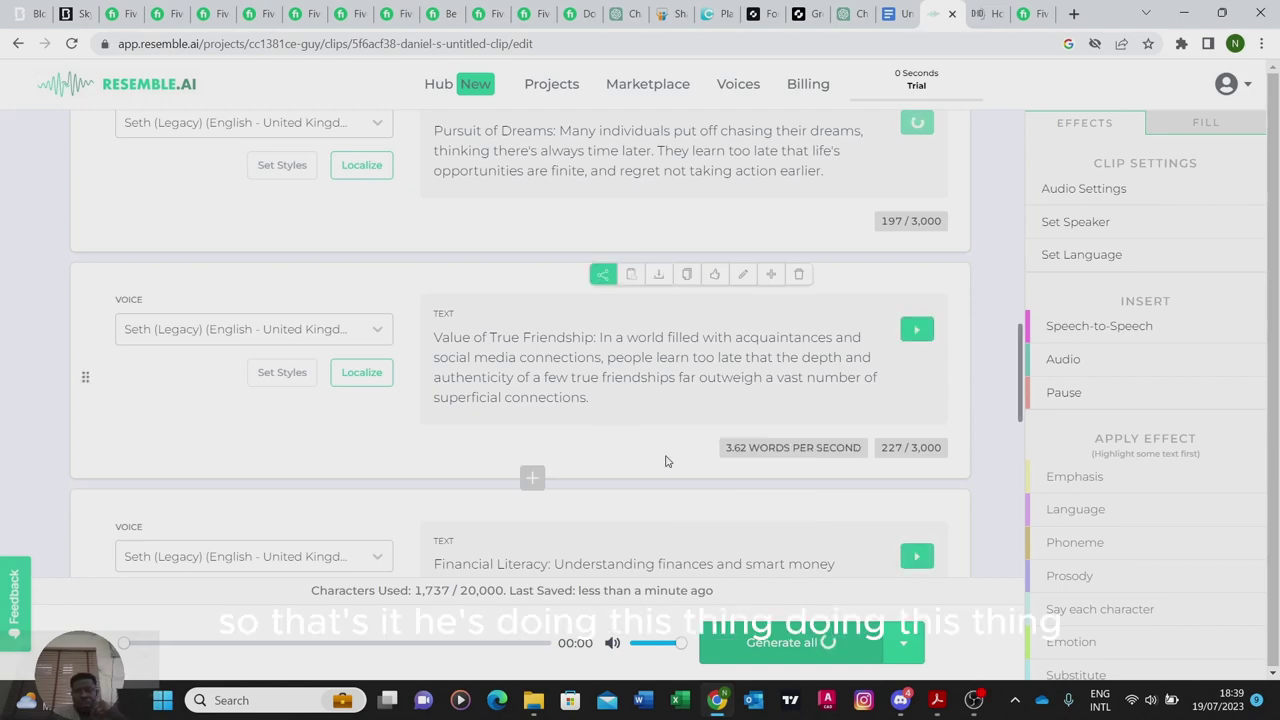
{"action": "scroll", "coordinate": [614, 417], "scroll_direction": "up", "scroll_amount": 15}
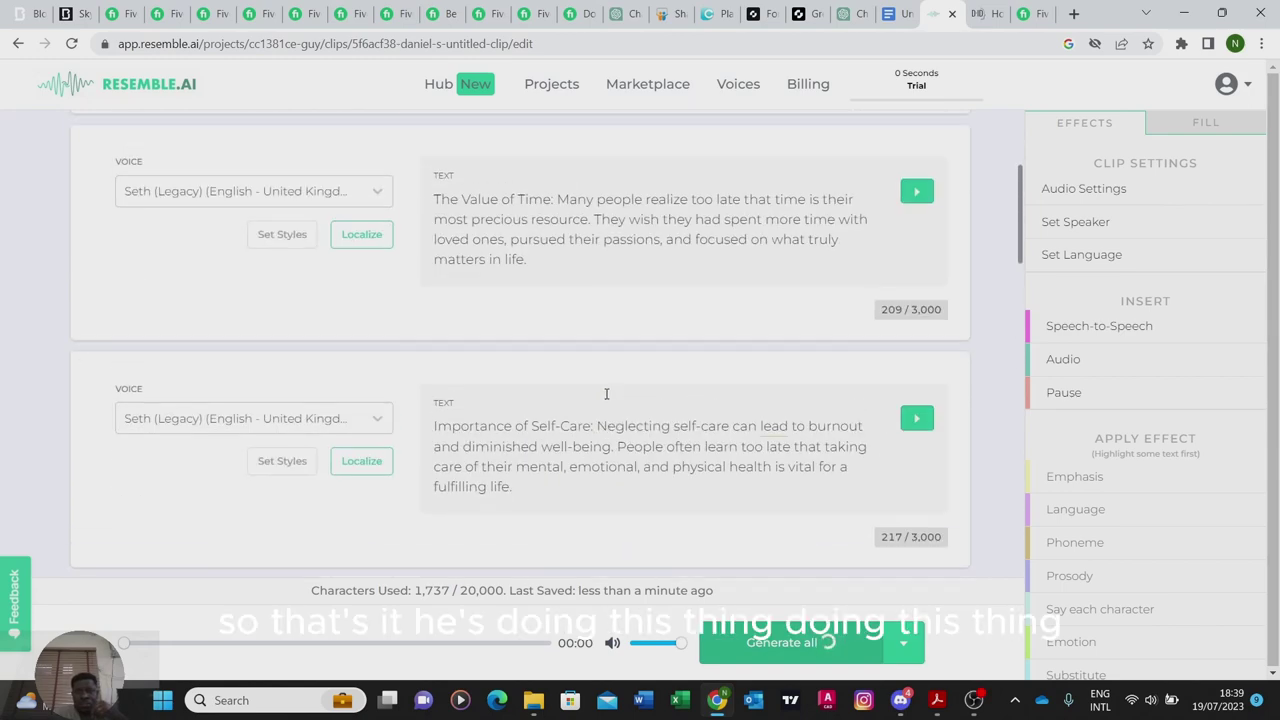
{"action": "mouse_move", "coordinate": [604, 392]}
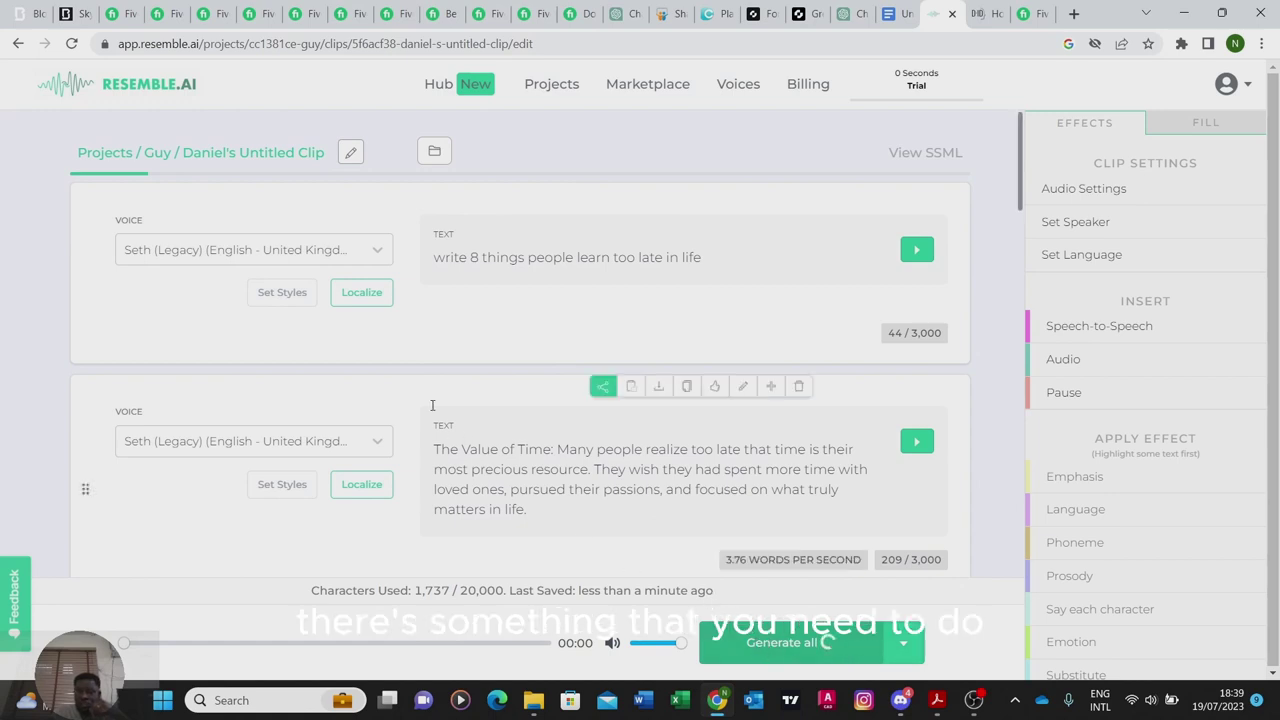
Step: Listen to the generated voiceover while reviewing the text blocks, and dismiss the Live Caption overlay
{"action": "left_click", "coordinate": [377, 255]}
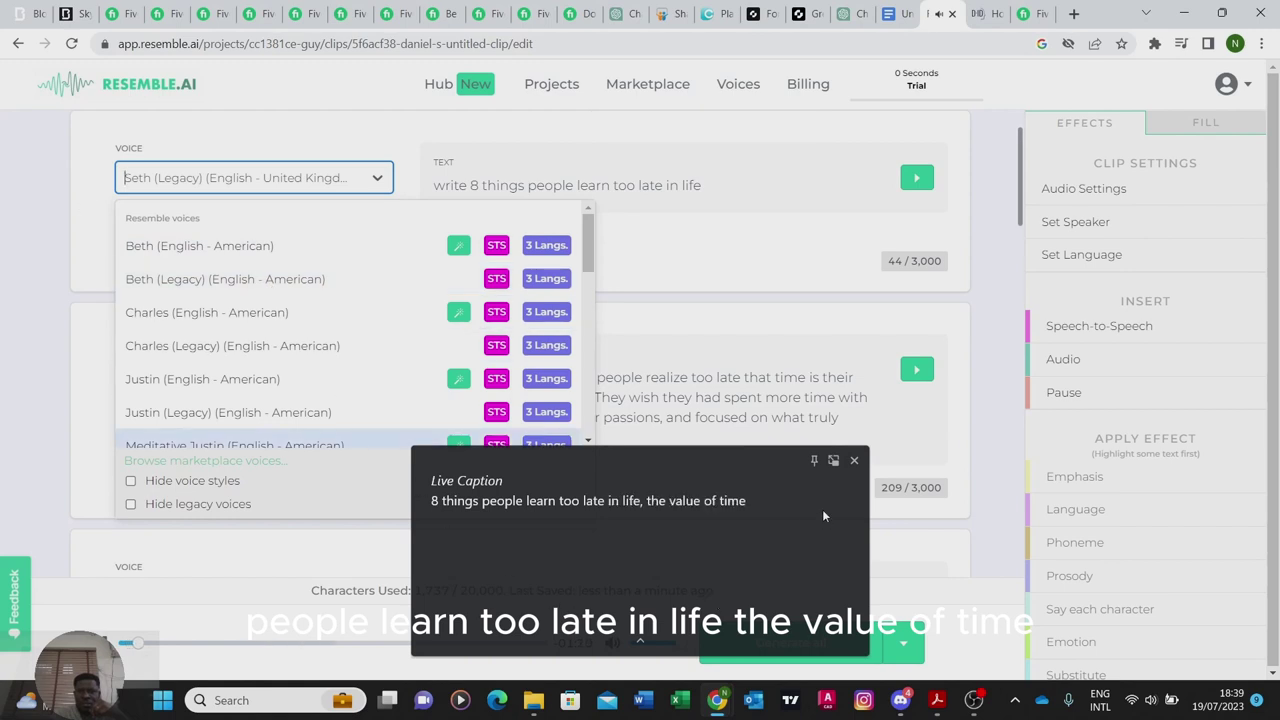
{"action": "left_click", "coordinate": [854, 462]}
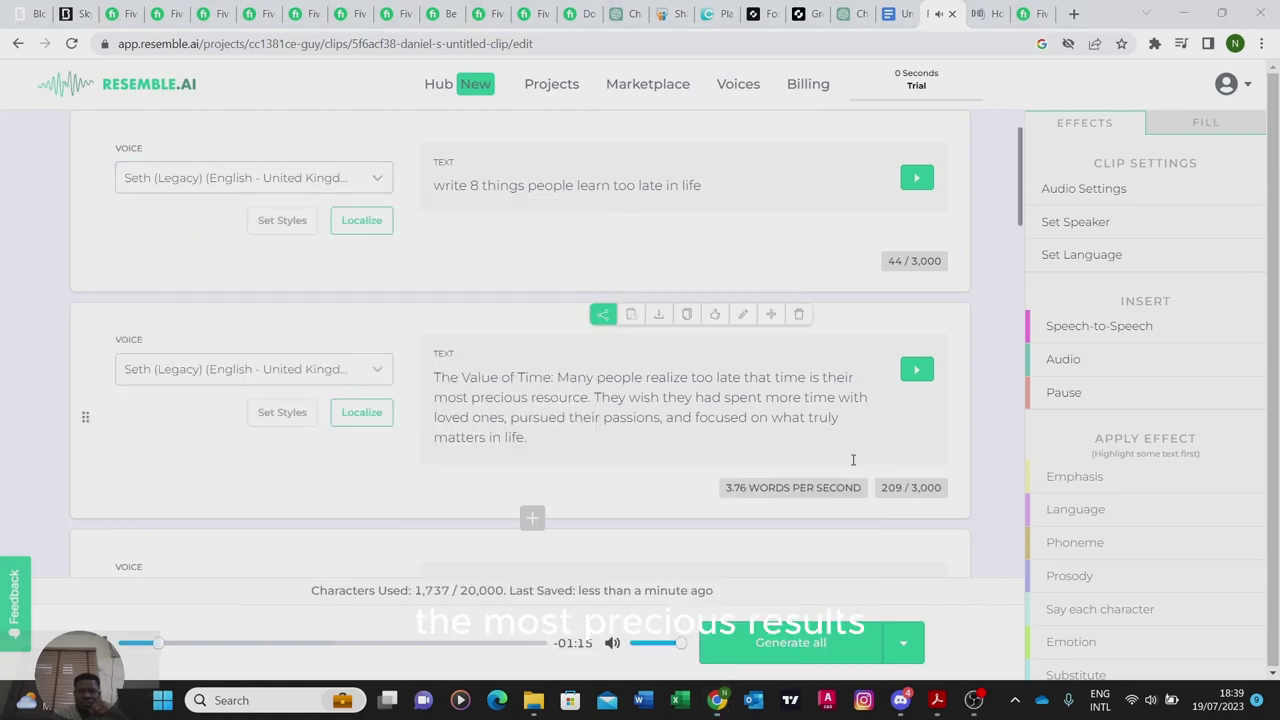
{"action": "scroll", "coordinate": [740, 420], "scroll_direction": "up", "scroll_amount": 1}
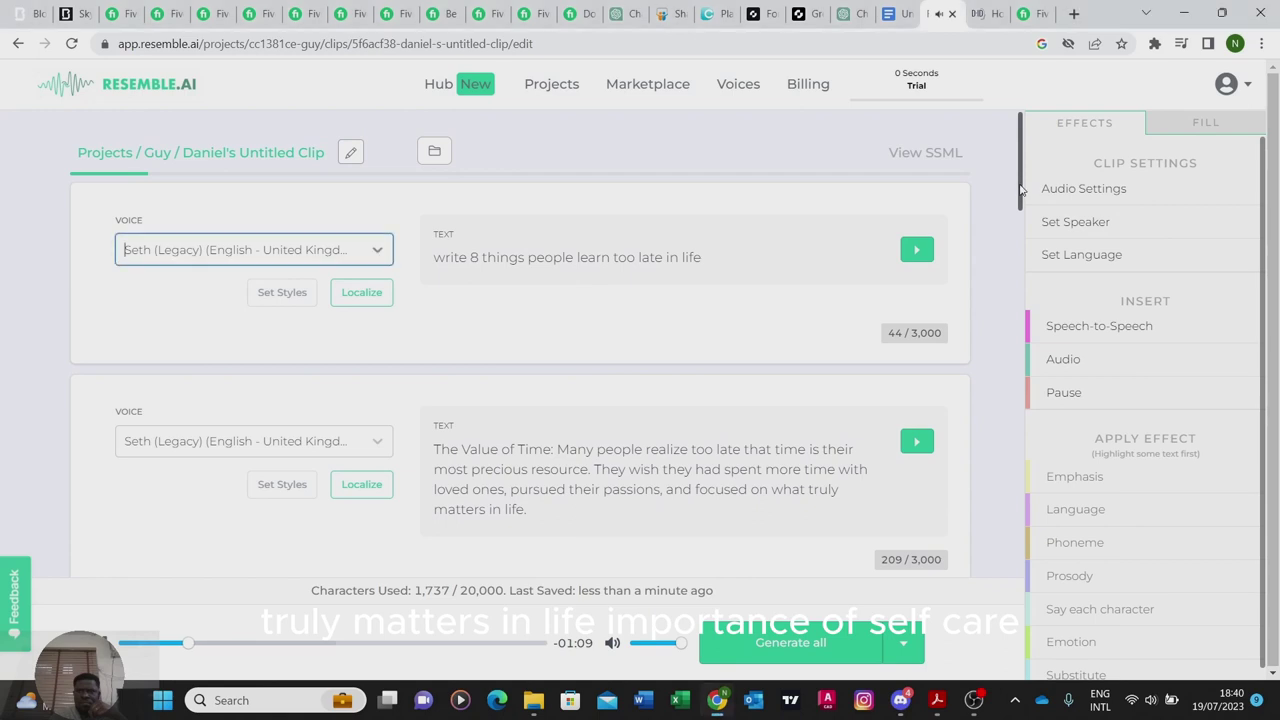
{"action": "left_click_drag", "start_coordinate": [1021, 190], "coordinate": [949, 500]}
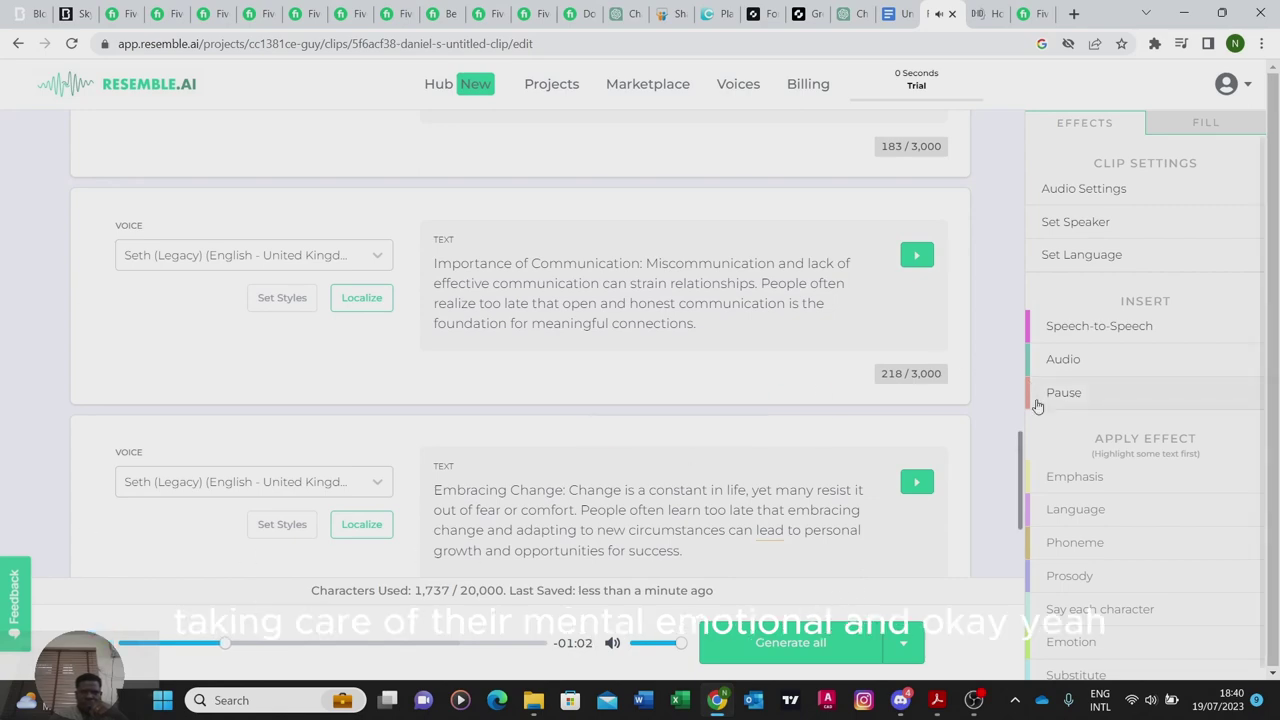
{"action": "left_click_drag", "start_coordinate": [1021, 480], "coordinate": [1021, 152]}
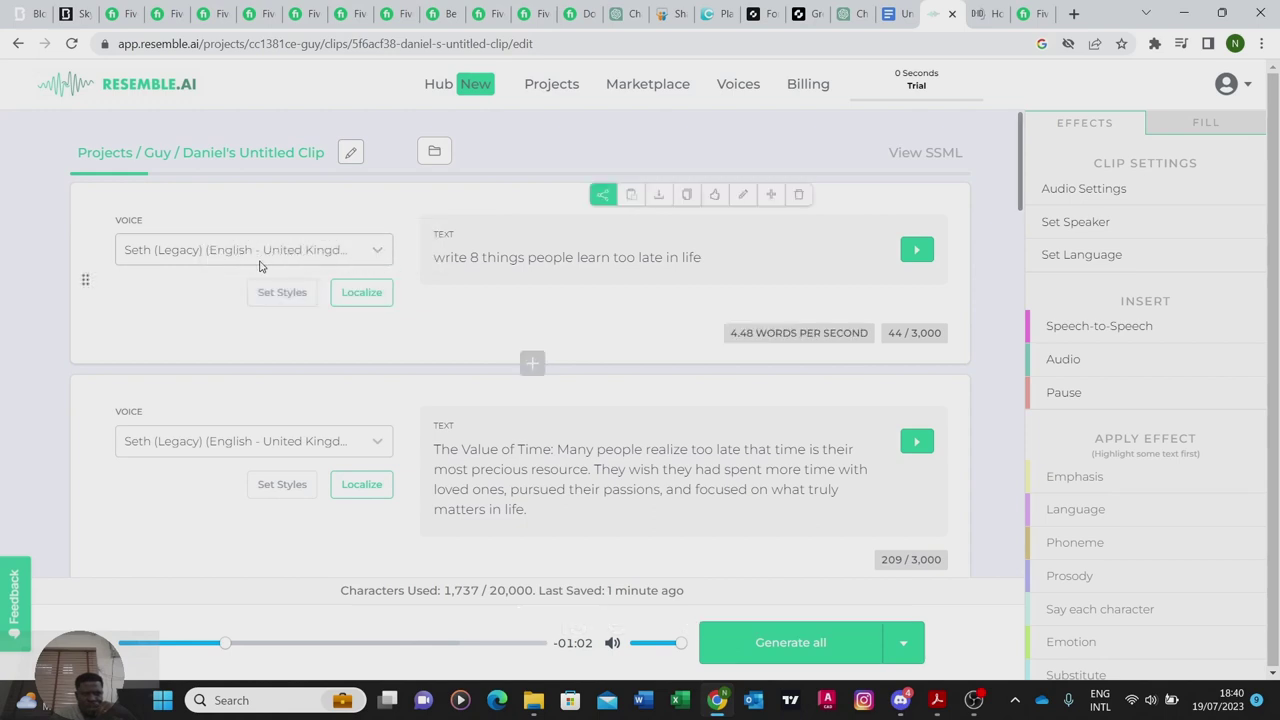
Step: Try the Beth (English - American) voice on the first text block
{"action": "left_click", "coordinate": [374, 254]}
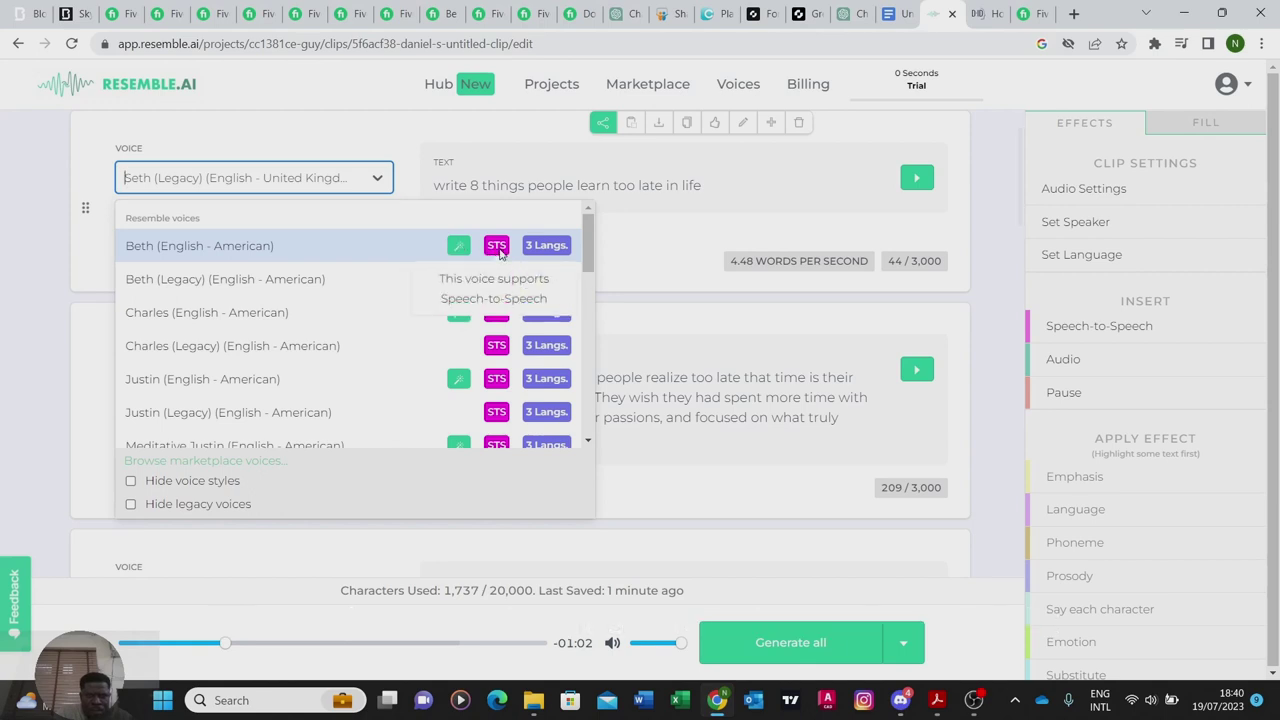
{"action": "left_click", "coordinate": [325, 245]}
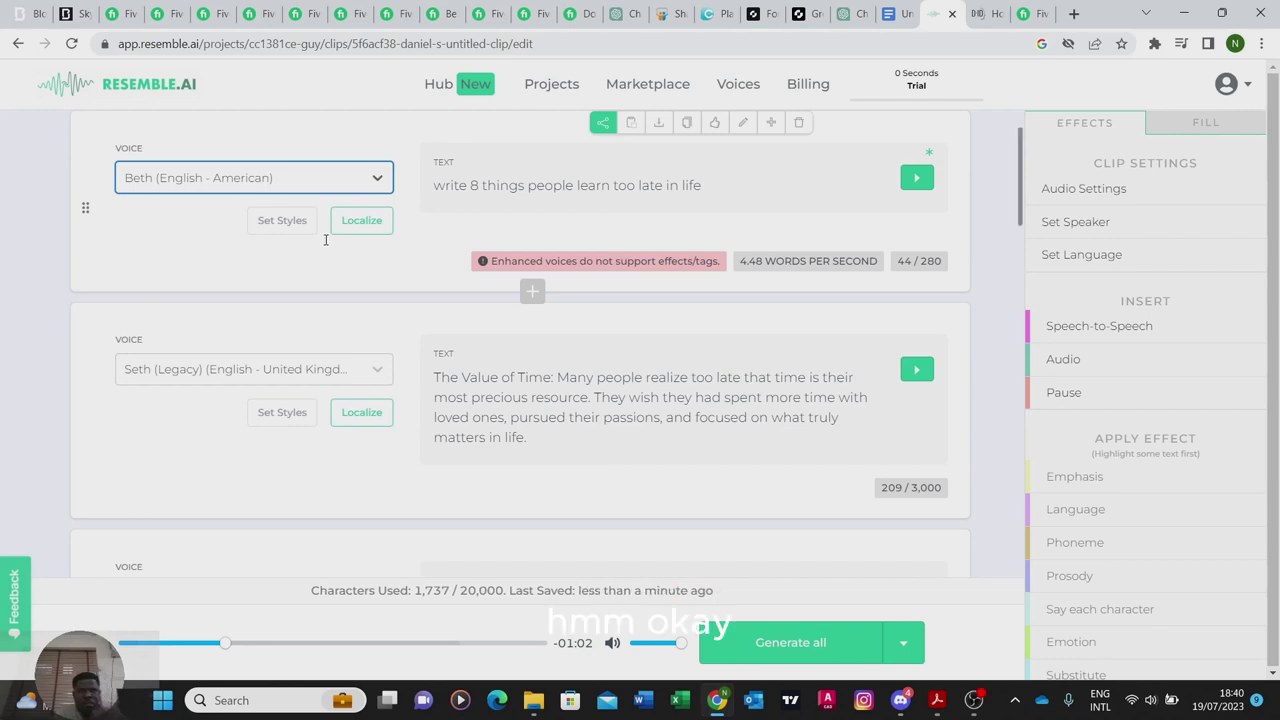
{"action": "scroll", "coordinate": [476, 180], "scroll_direction": "up", "scroll_amount": 1}
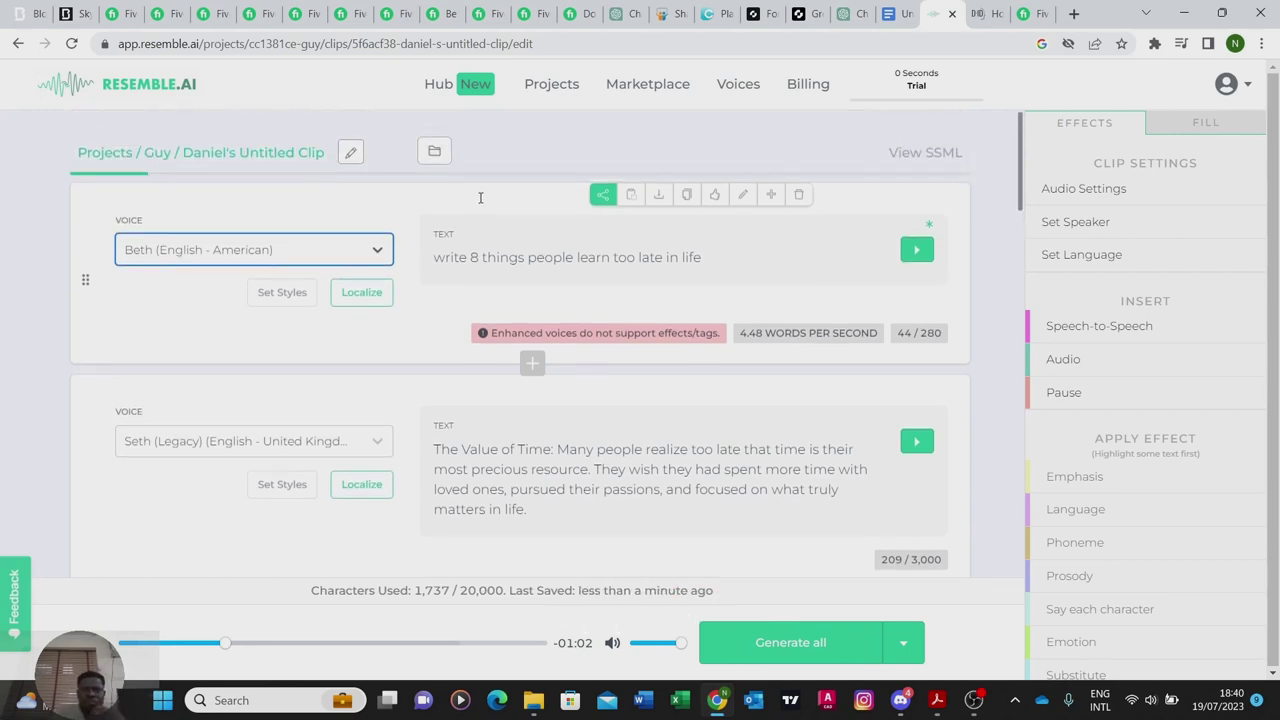
Step: Set the first text block's voice to Charles (English - American) and generate that block's audio to hear it
{"action": "left_click", "coordinate": [378, 256]}
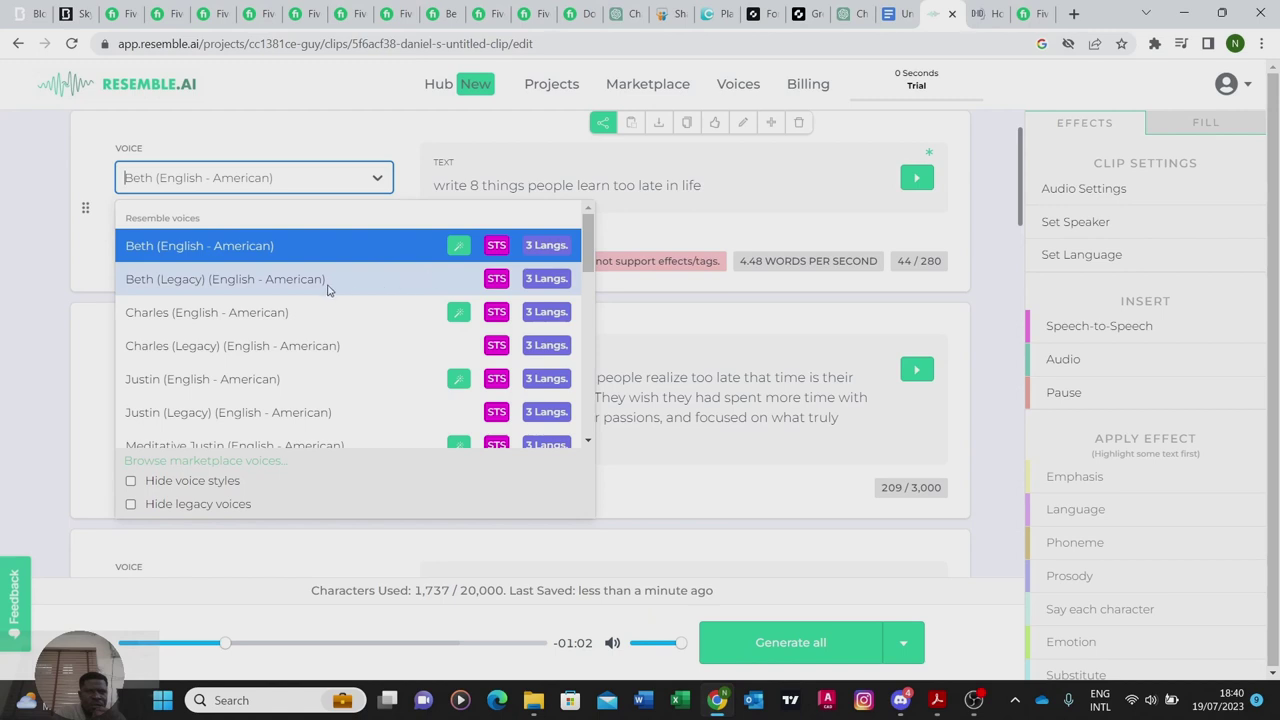
{"action": "left_click", "coordinate": [163, 313]}
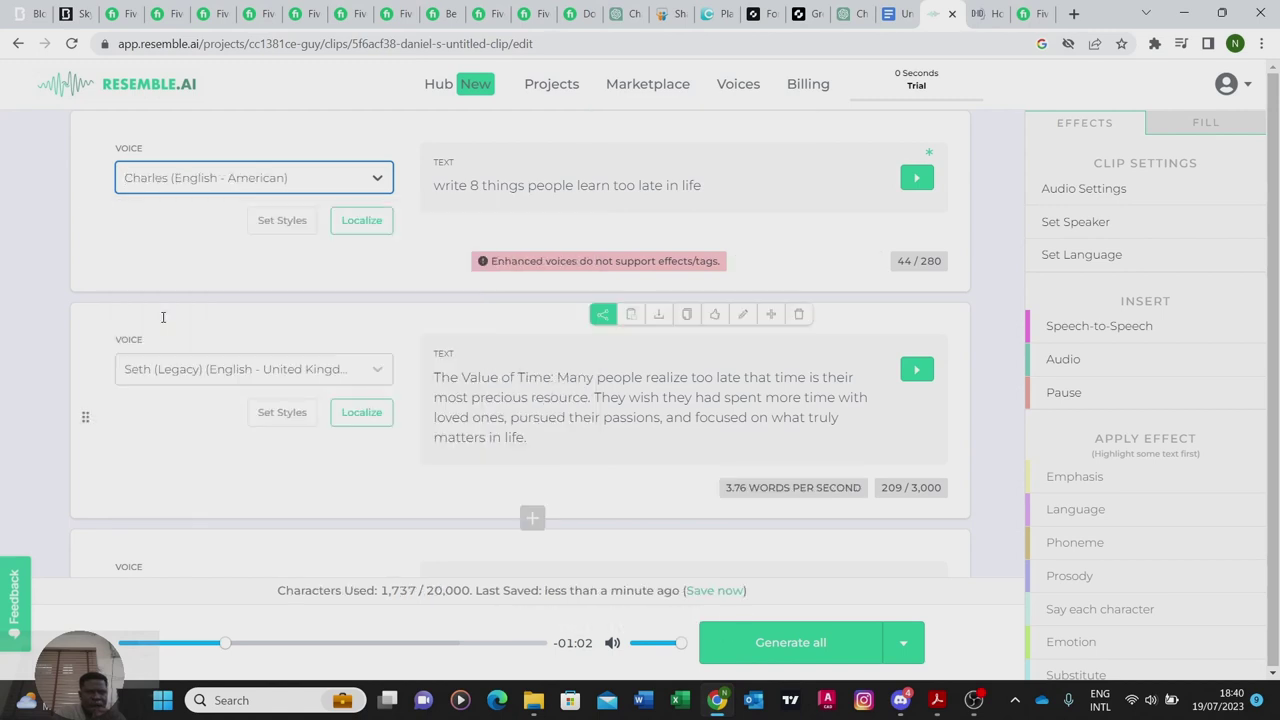
{"action": "left_click", "coordinate": [918, 181]}
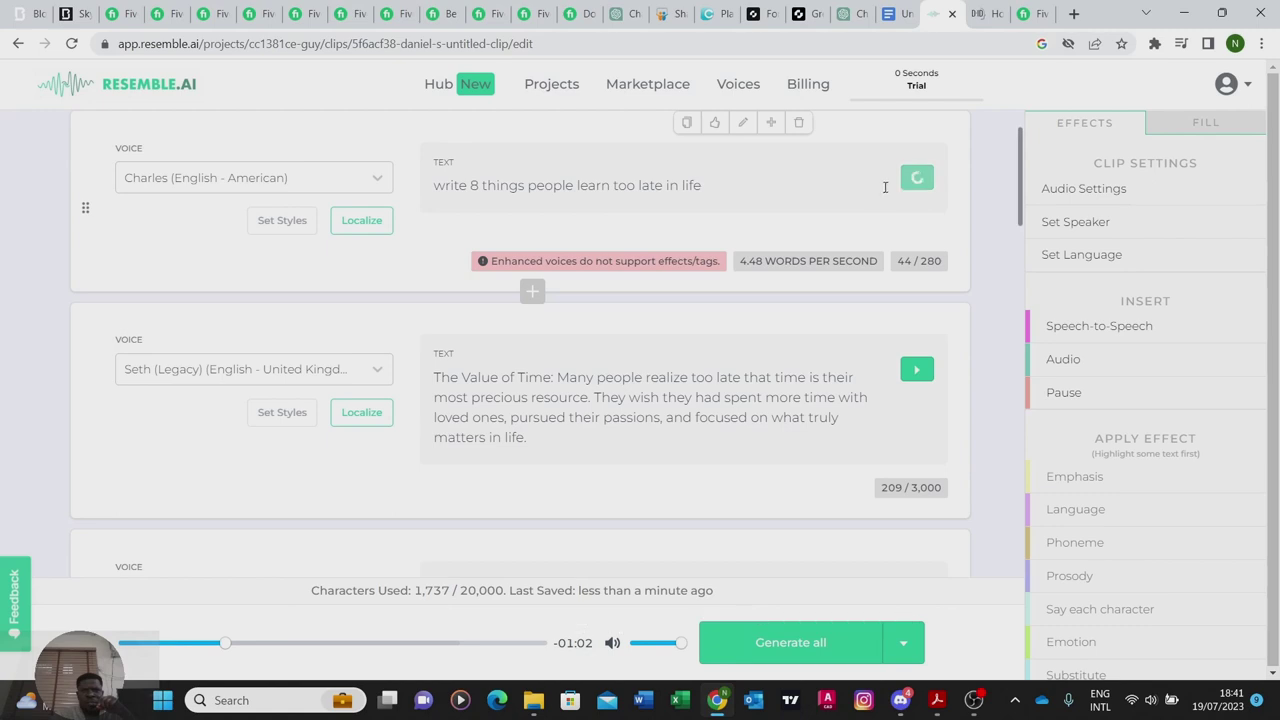
{"action": "scroll", "coordinate": [871, 189], "scroll_direction": "down", "scroll_amount": 1}
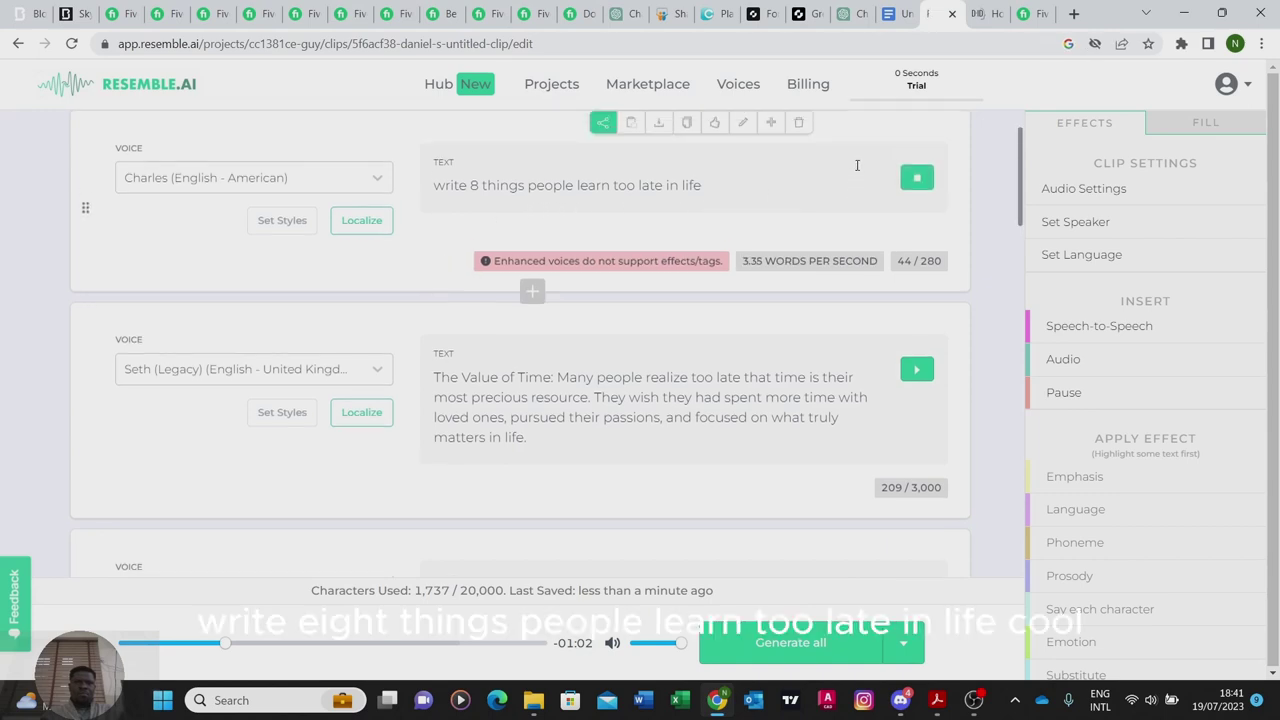
Step: Assign the Charles (English - American) voice to the "The Value of Time" and "Importance of Self-Care" blocks
{"action": "scroll", "coordinate": [848, 200], "scroll_direction": "up", "scroll_amount": 1}
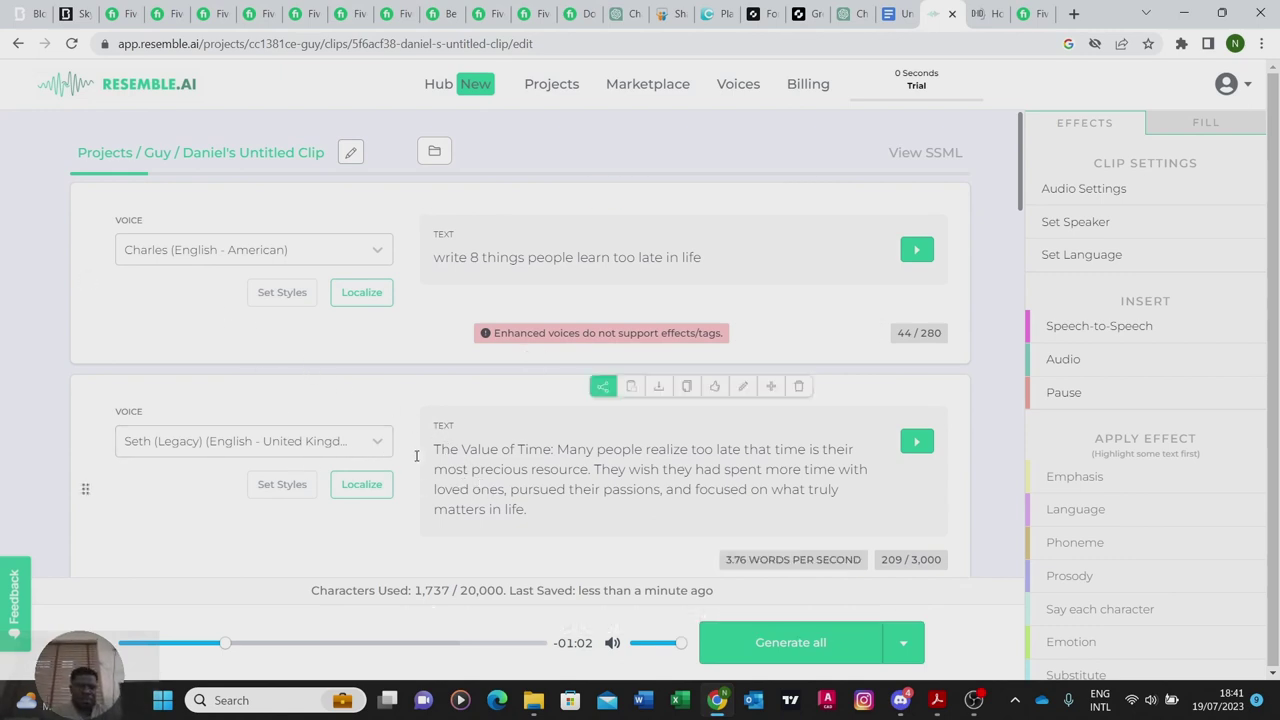
{"action": "left_click", "coordinate": [377, 445]}
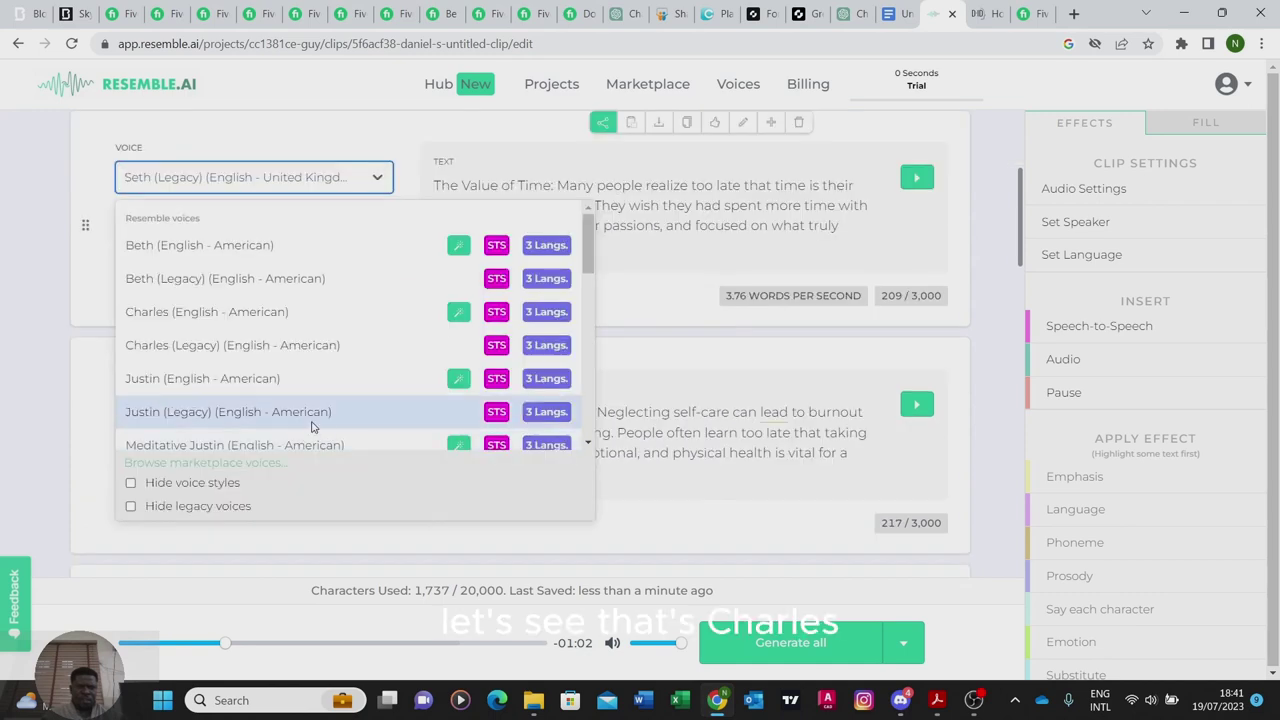
{"action": "left_click", "coordinate": [178, 312]}
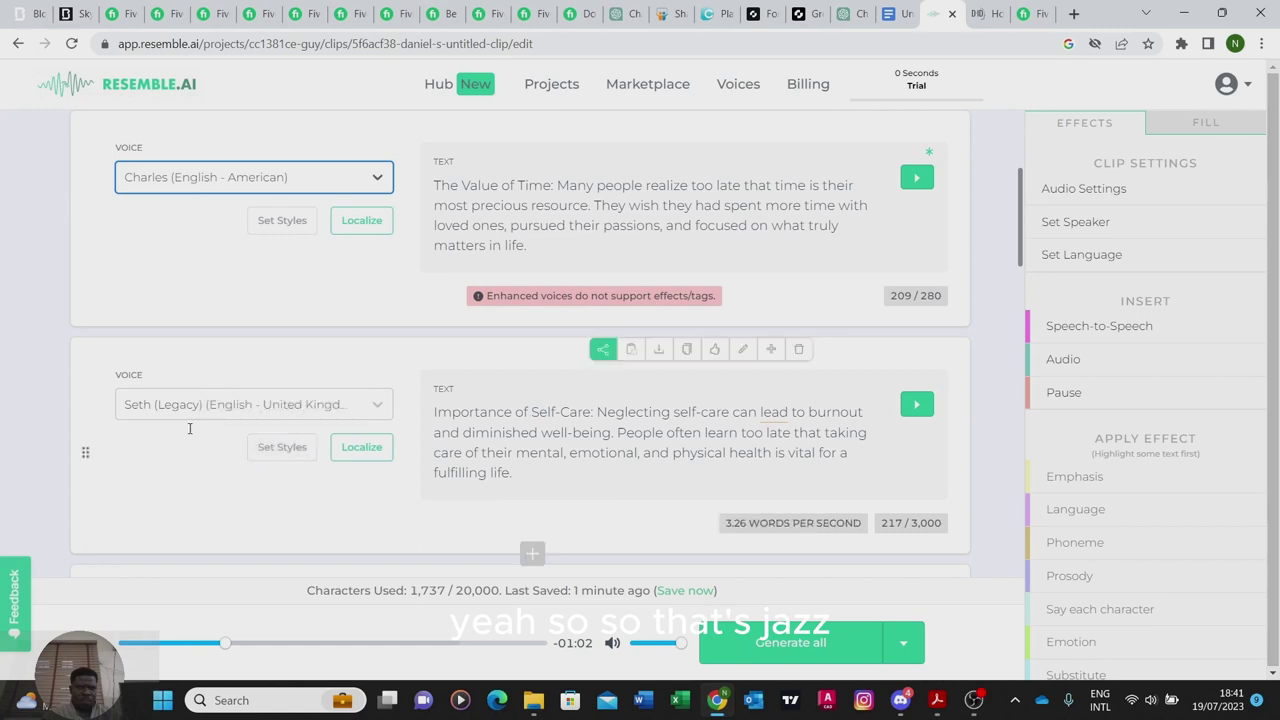
{"action": "left_click", "coordinate": [173, 404]}
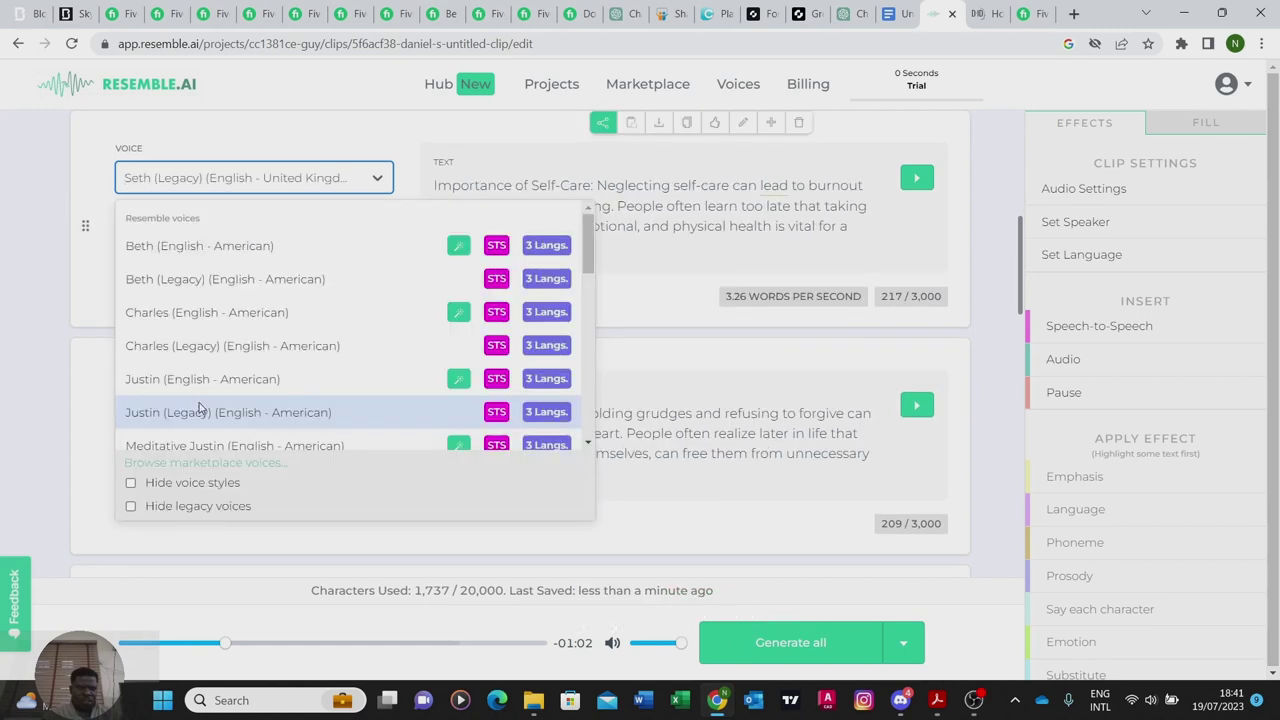
{"action": "left_click", "coordinate": [193, 313]}
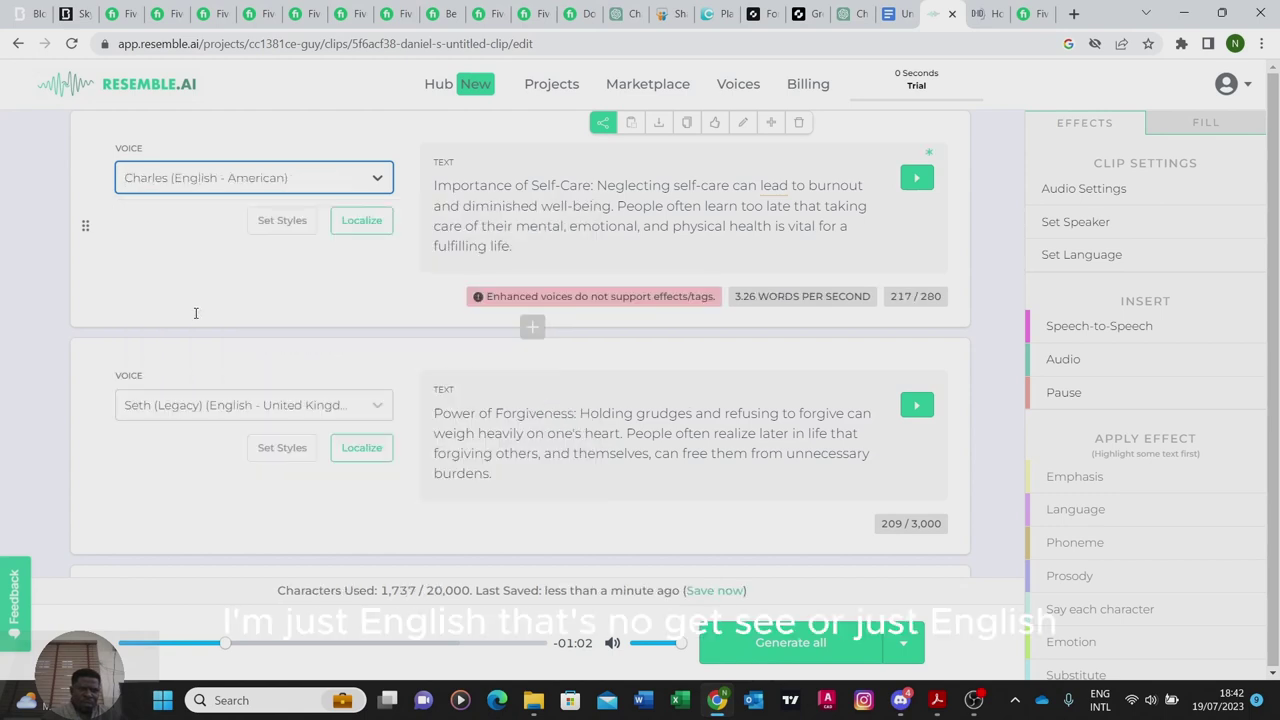
Step: Check which blocks still use another voice and set the "Power of Forgiveness" block to Charles (English - American)
{"action": "scroll", "coordinate": [196, 241], "scroll_direction": "up", "scroll_amount": 2}
{"action": "scroll", "coordinate": [197, 240], "scroll_direction": "up", "scroll_amount": 2}
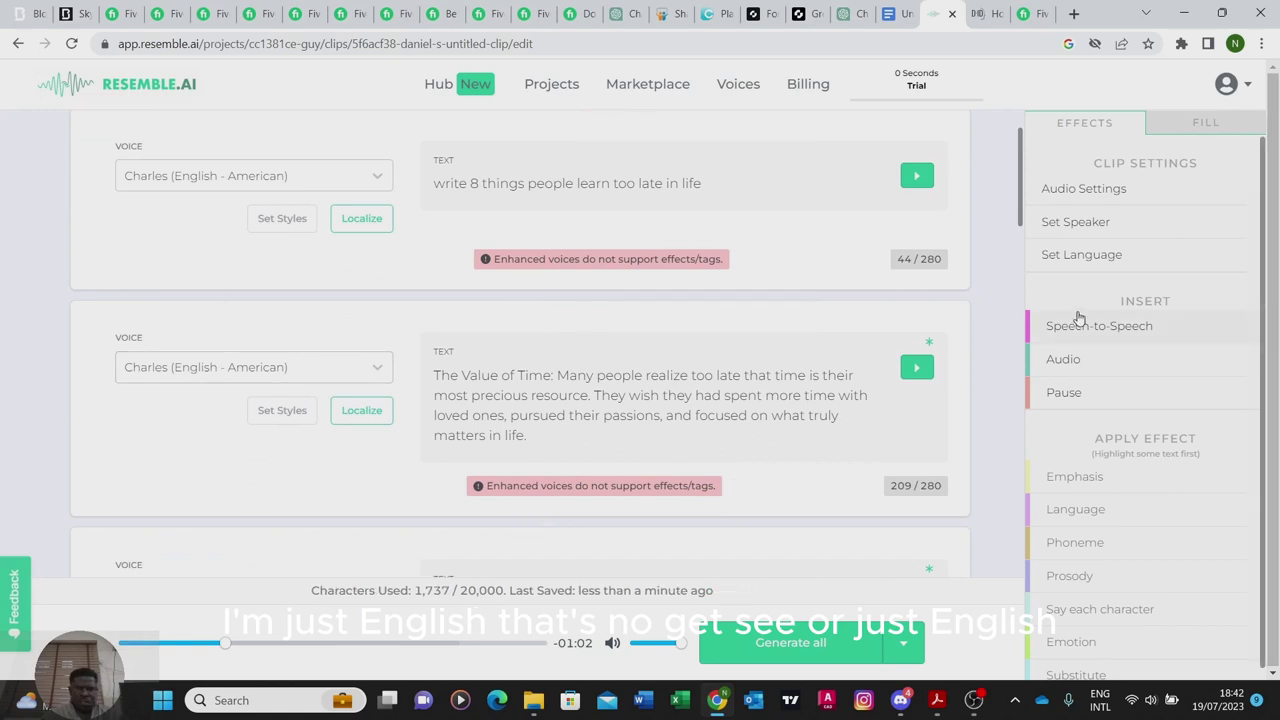
{"action": "left_click_drag", "start_coordinate": [1017, 200], "coordinate": [1007, 272]}
{"action": "scroll", "coordinate": [1000, 300], "scroll_direction": "down", "scroll_amount": 2}
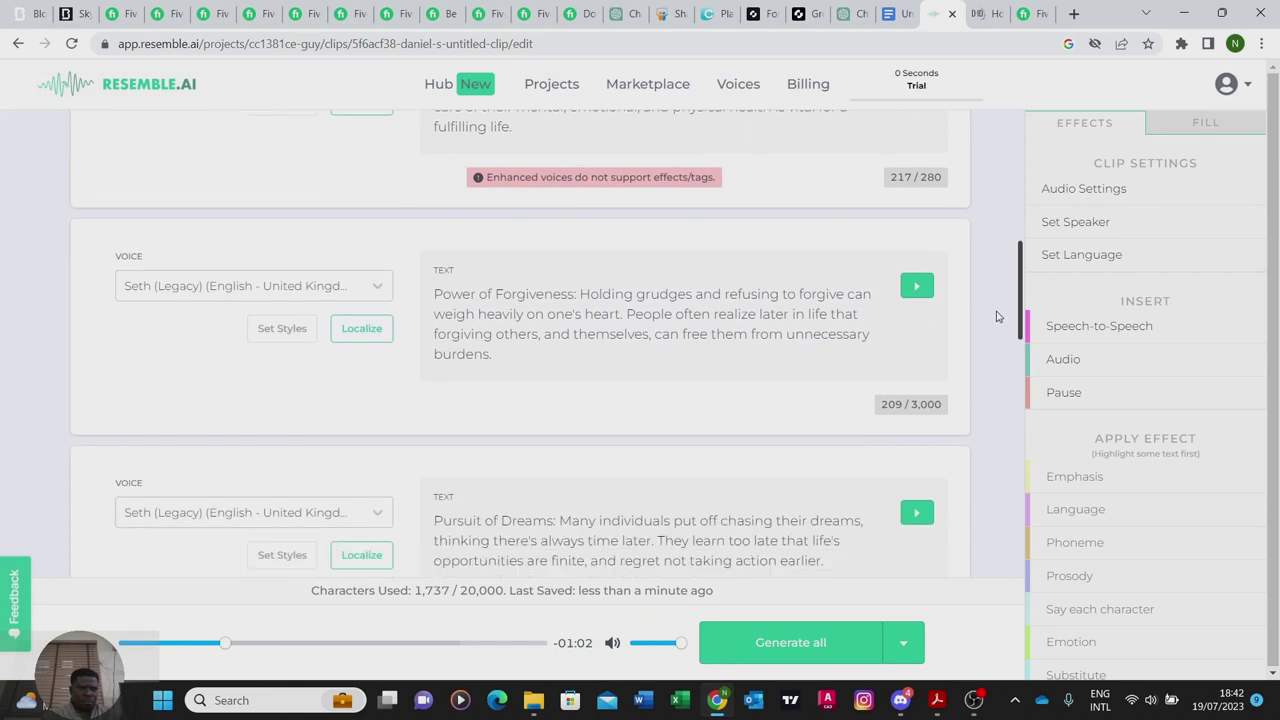
{"action": "scroll", "coordinate": [997, 314], "scroll_direction": "up", "scroll_amount": 3}
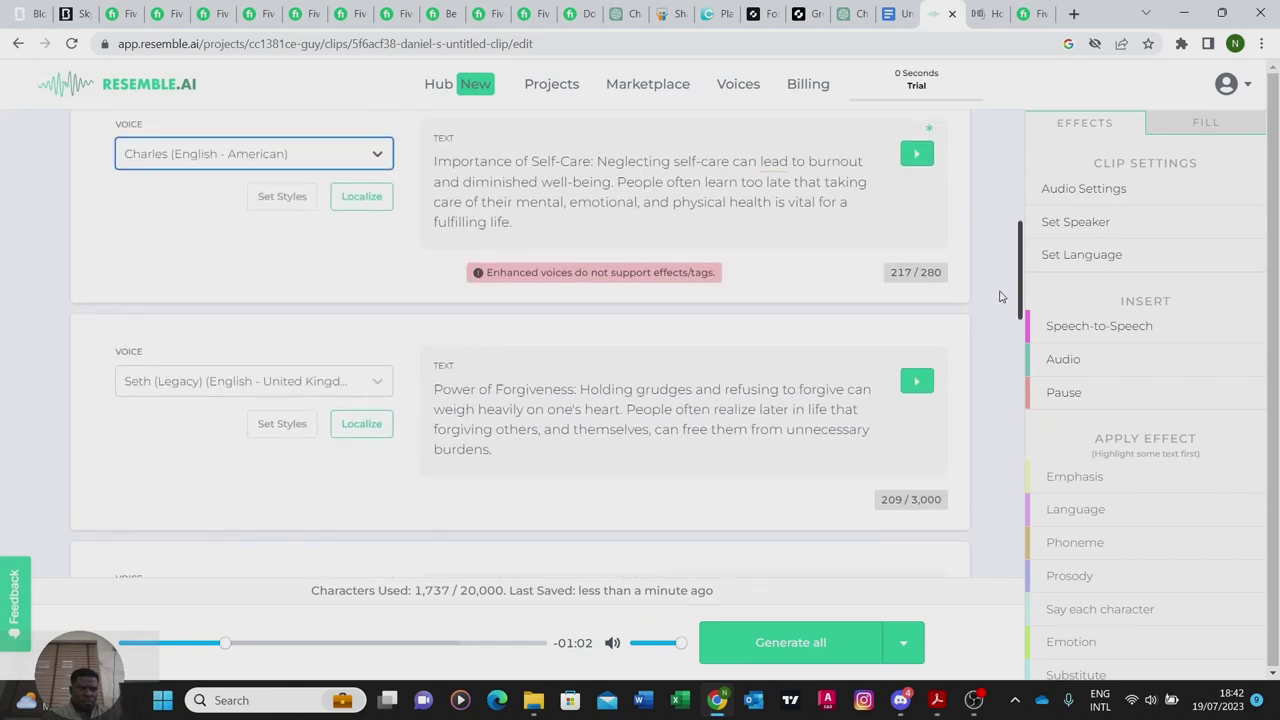
{"action": "left_click", "coordinate": [220, 381]}
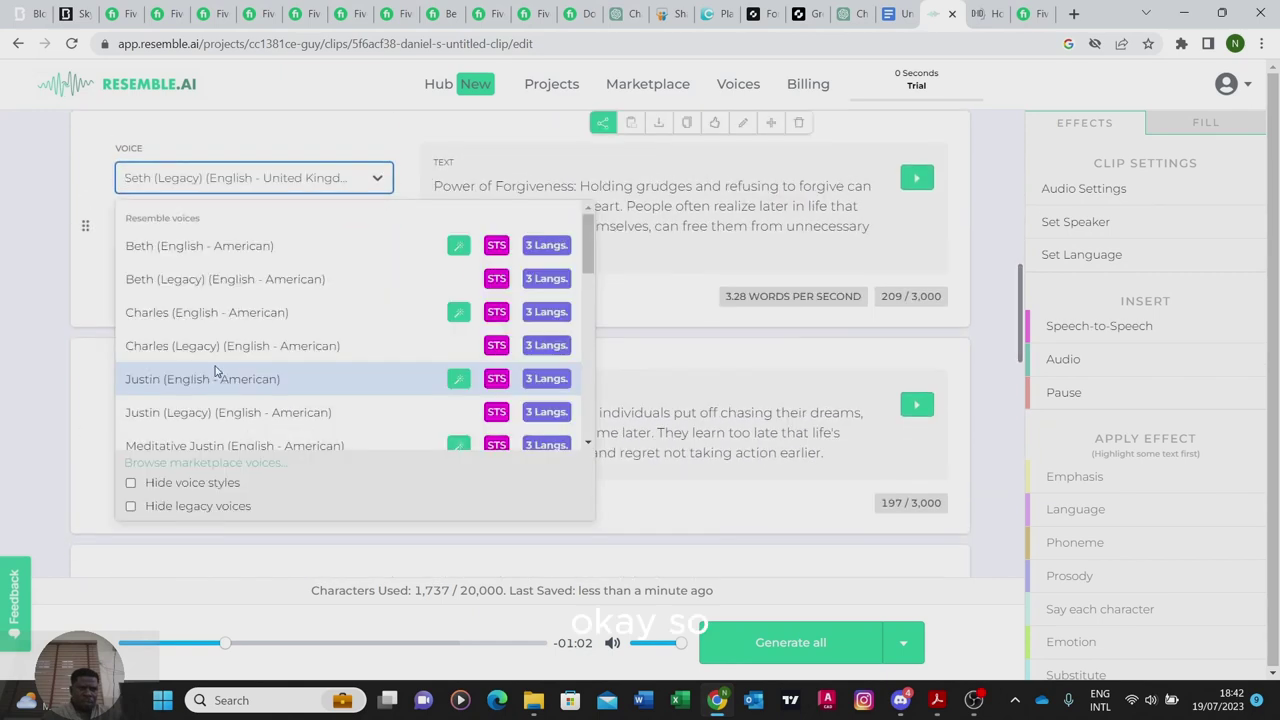
{"action": "left_click", "coordinate": [187, 314]}
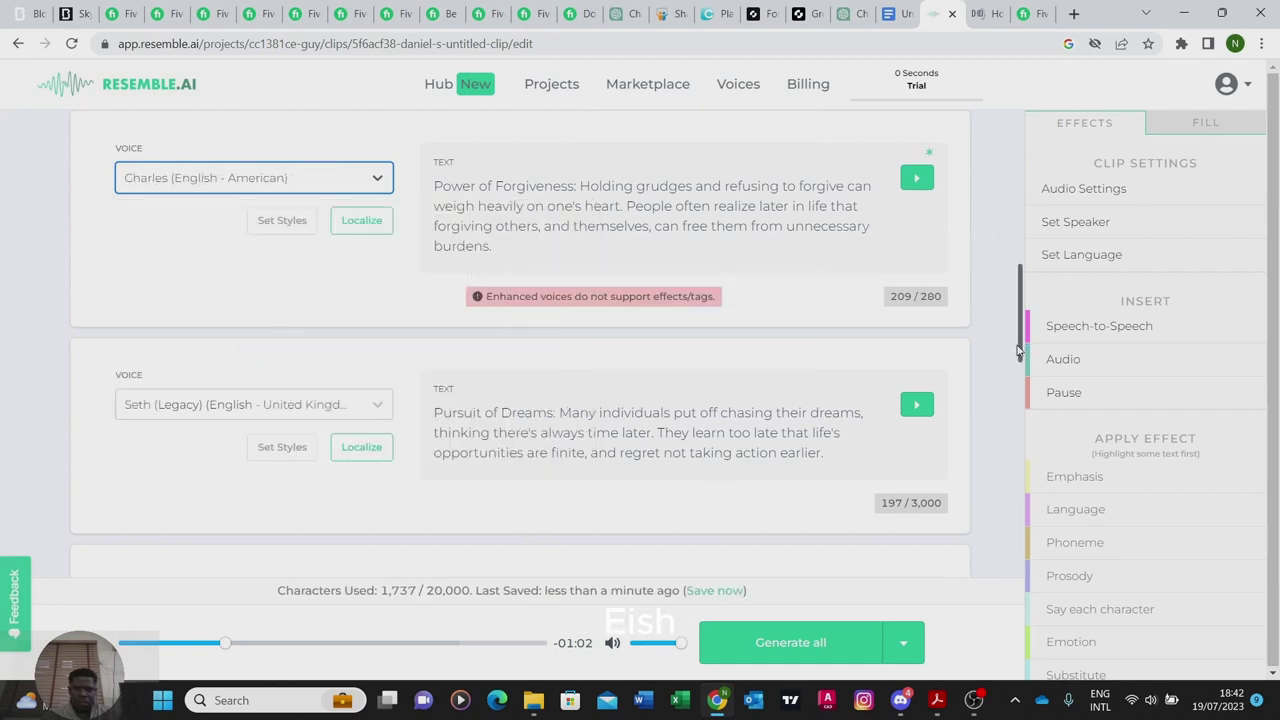
Step: Assign the Charles (English - American) voice to the "Pursuit of Dreams" and "Value of True Friendship" blocks
{"action": "left_click_drag", "start_coordinate": [1019, 350], "coordinate": [1013, 403]}
{"action": "left_click", "coordinate": [176, 177]}
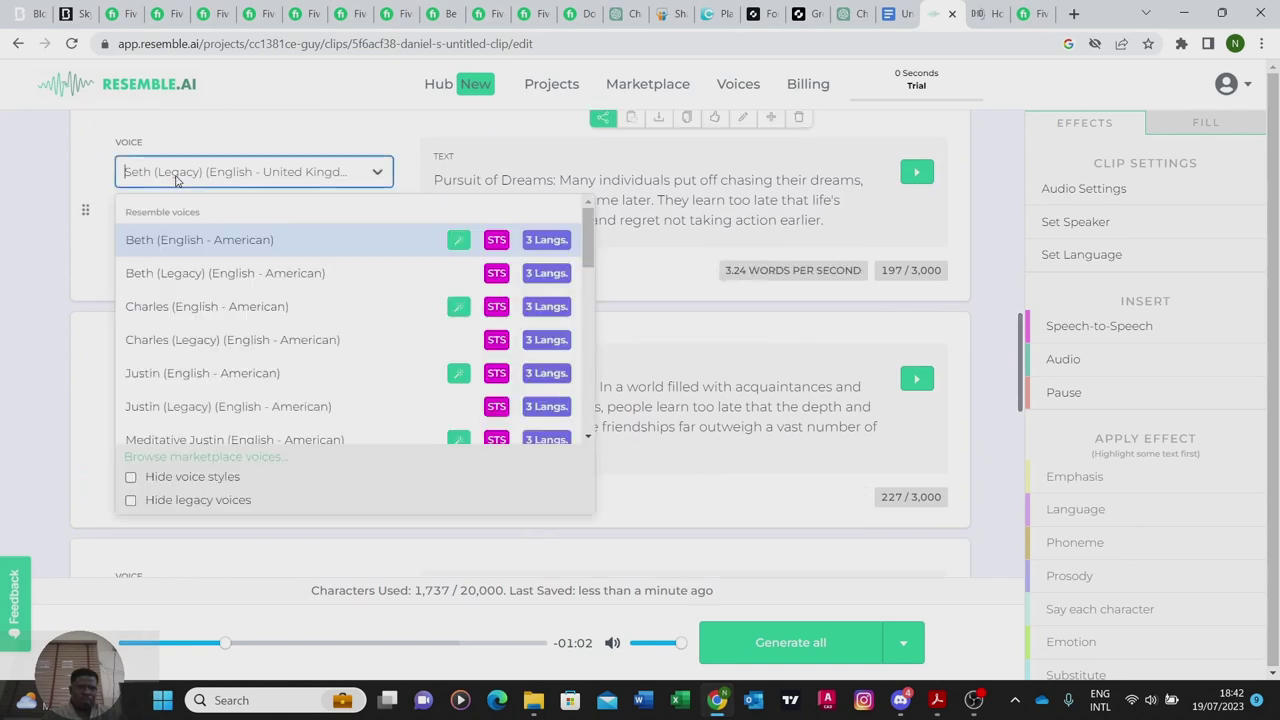
{"action": "left_click", "coordinate": [185, 314]}
{"action": "left_click", "coordinate": [171, 384]}
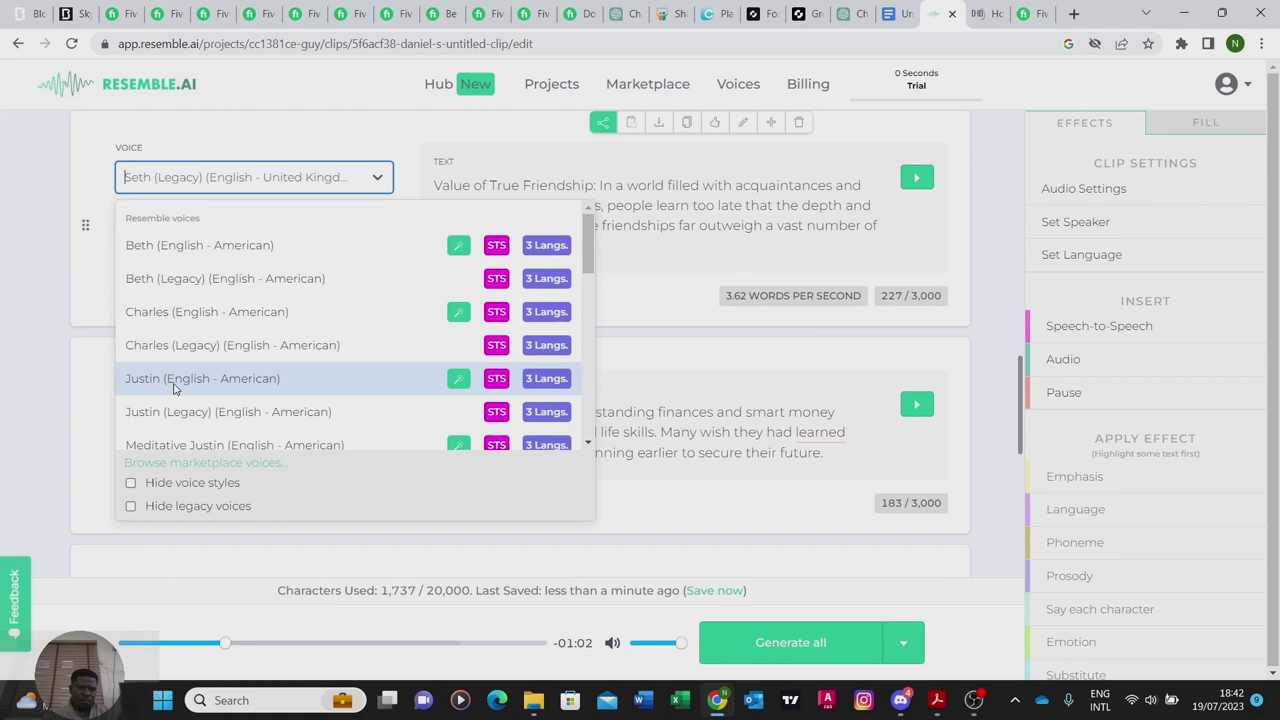
{"action": "left_click", "coordinate": [177, 312]}
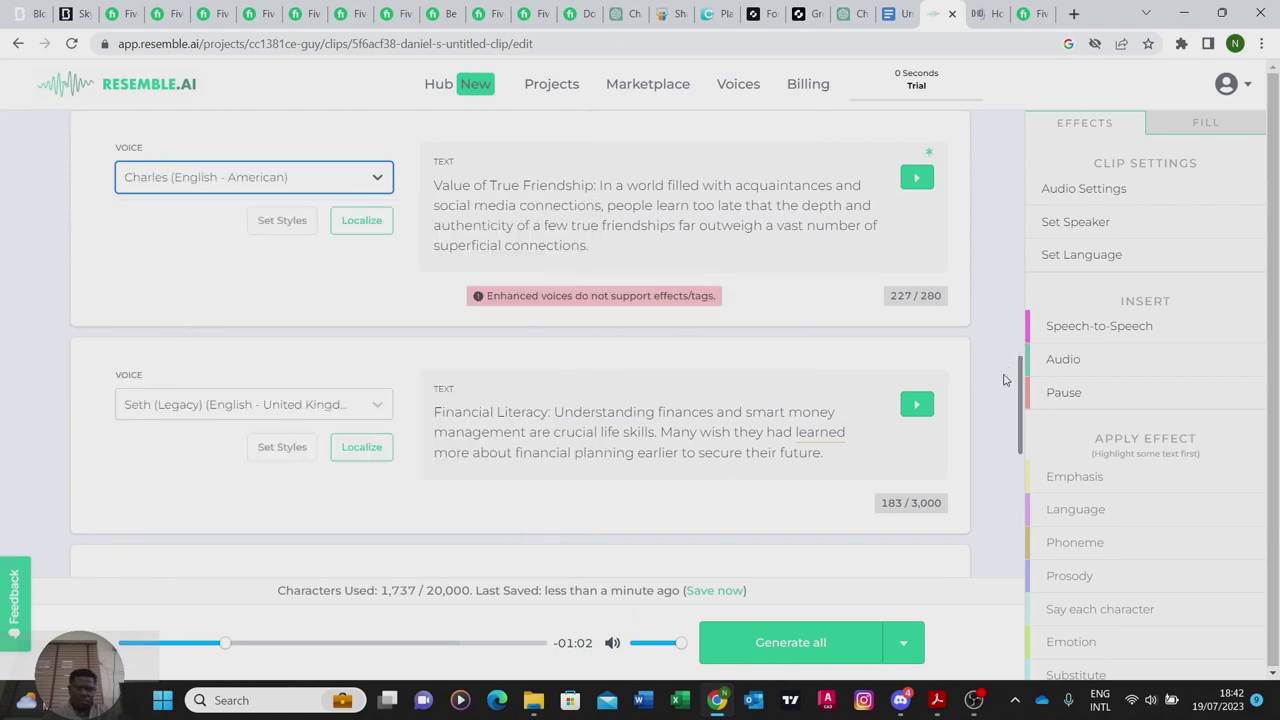
Step: Assign the Charles (English - American) voice to the "Importance of Communication" and "Embracing Change" blocks
{"action": "left_click_drag", "start_coordinate": [1022, 430], "coordinate": [986, 509]}
{"action": "left_click", "coordinate": [209, 227]}
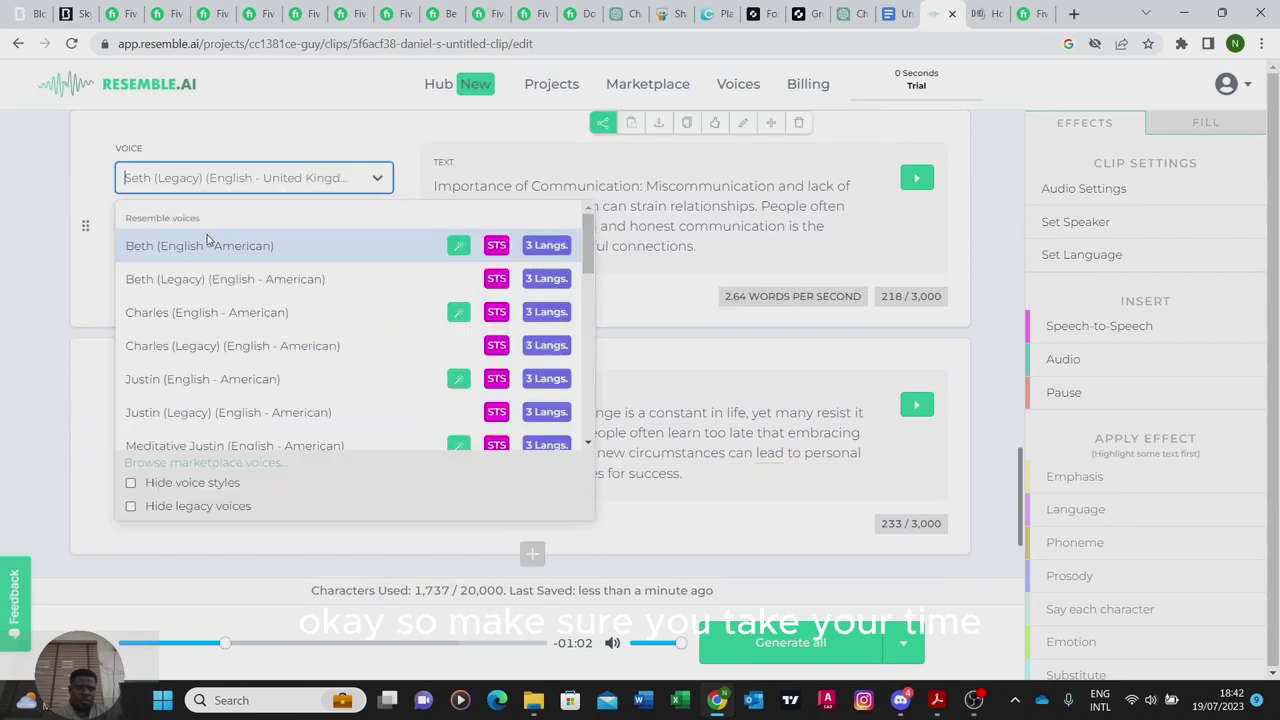
{"action": "left_click", "coordinate": [203, 312]}
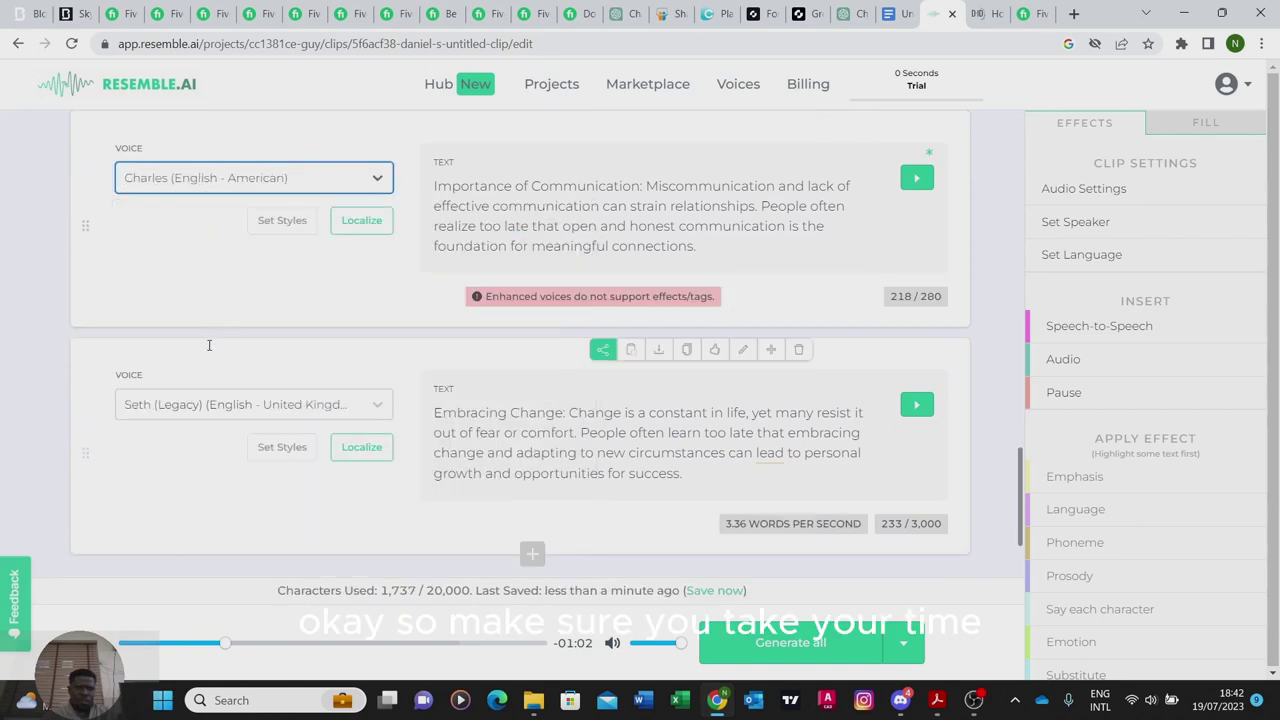
{"action": "left_click", "coordinate": [183, 402]}
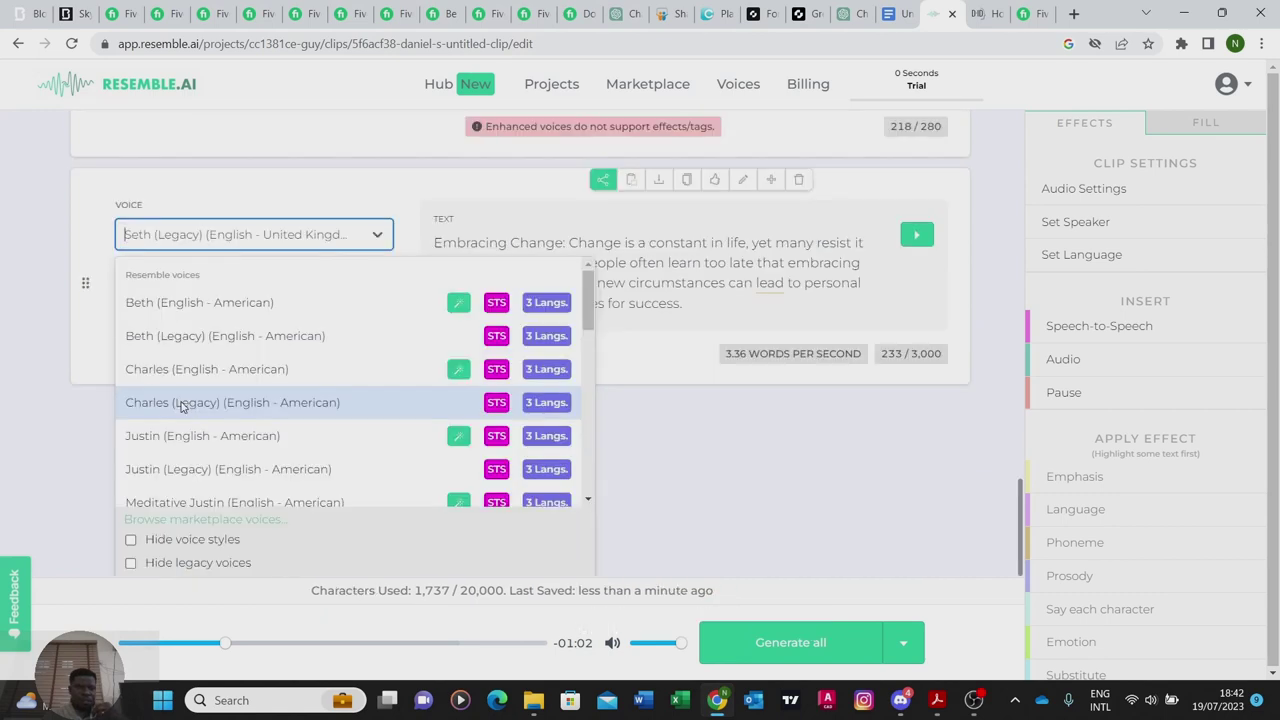
{"action": "left_click", "coordinate": [167, 370]}
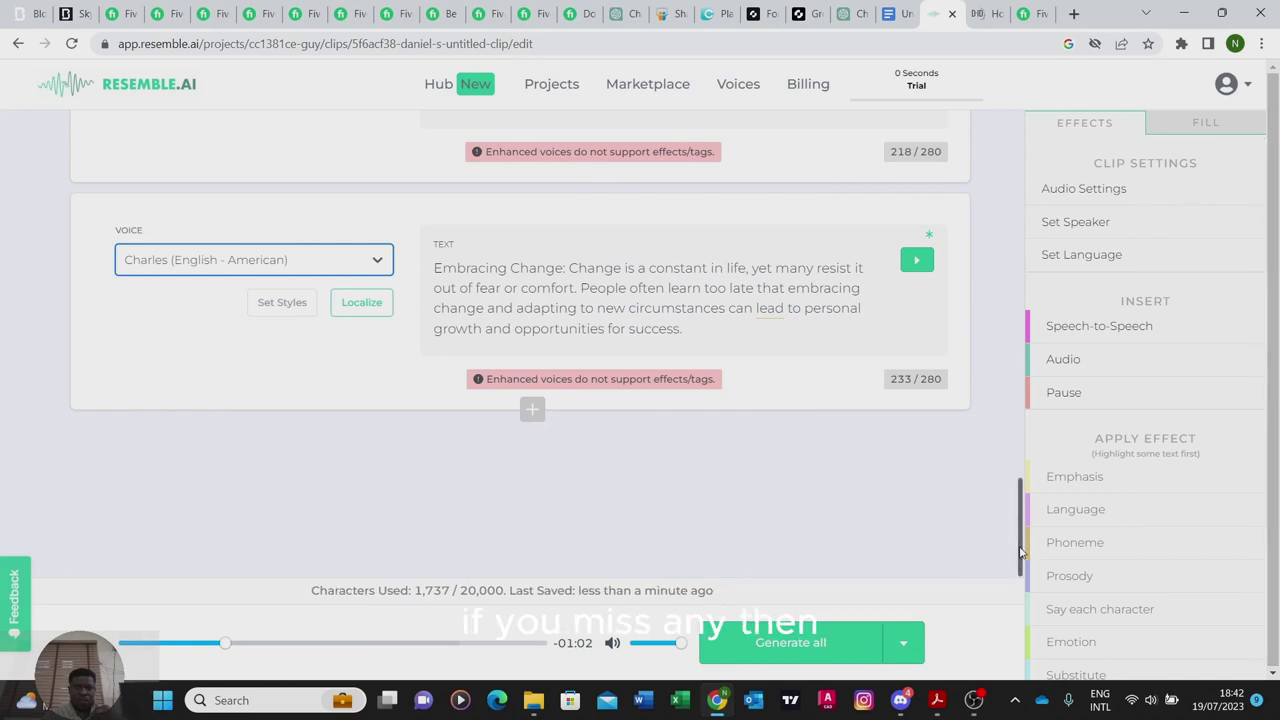
Step: Assign the Charles (English - American) voice to the missed "Financial Literacy" block and generate audio for all blocks
{"action": "left_click_drag", "start_coordinate": [1020, 550], "coordinate": [1006, 448]}
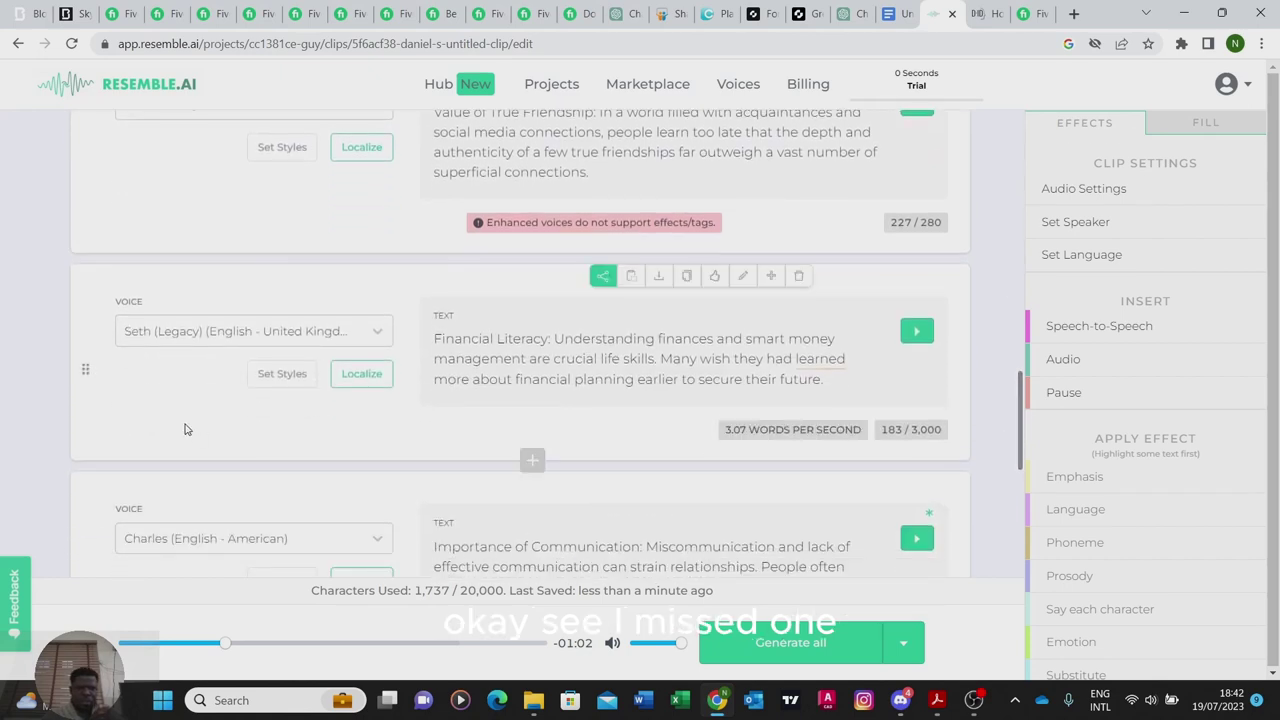
{"action": "left_click", "coordinate": [173, 342]}
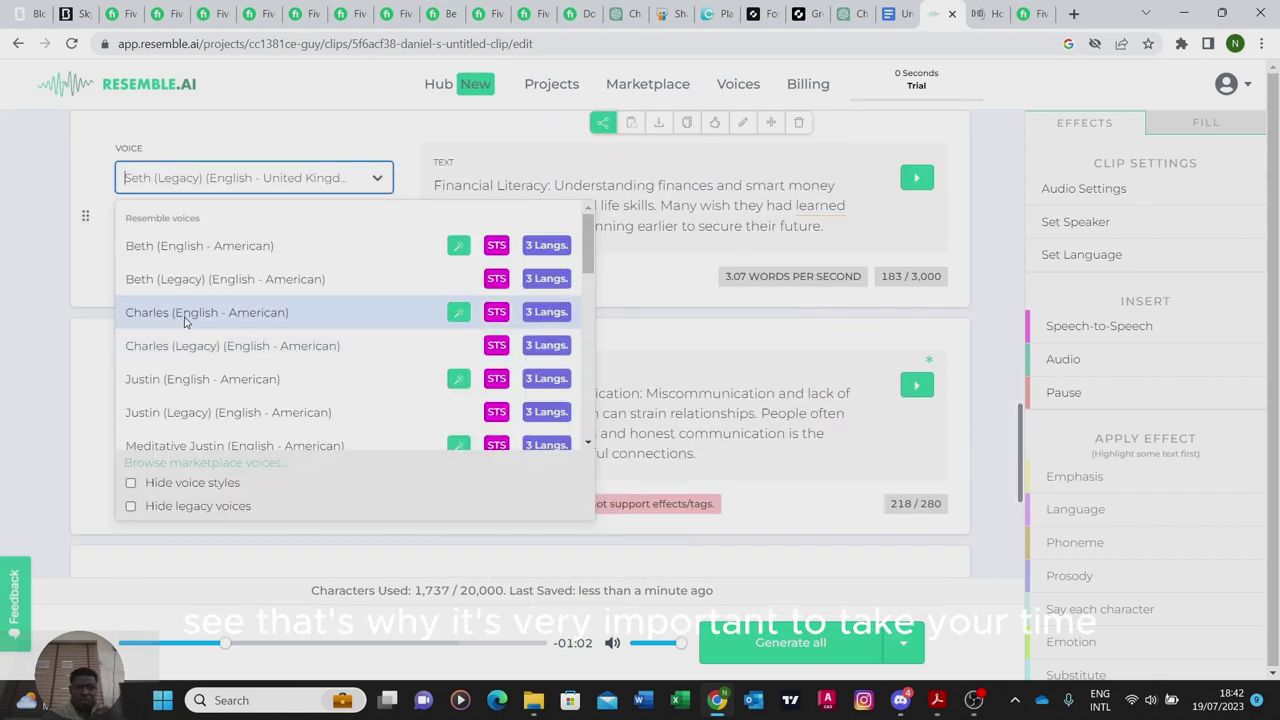
{"action": "left_click", "coordinate": [192, 314]}
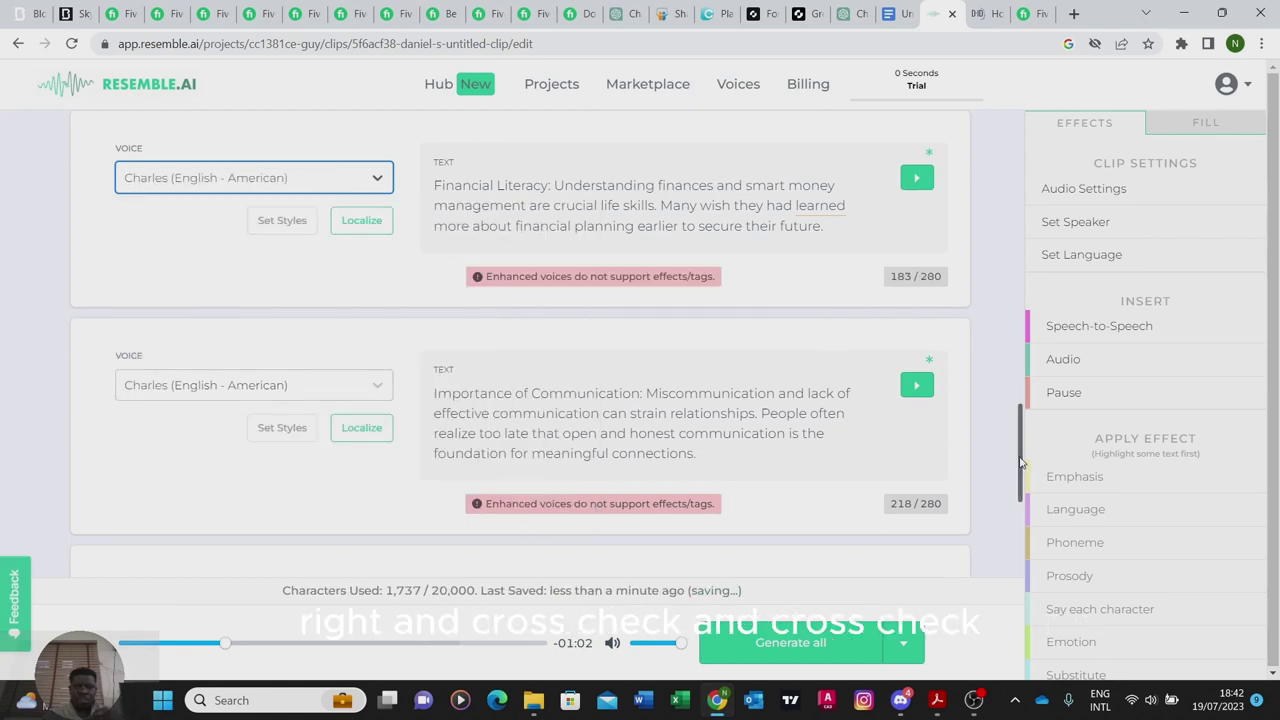
{"action": "left_click_drag", "start_coordinate": [1021, 460], "coordinate": [928, 158]}
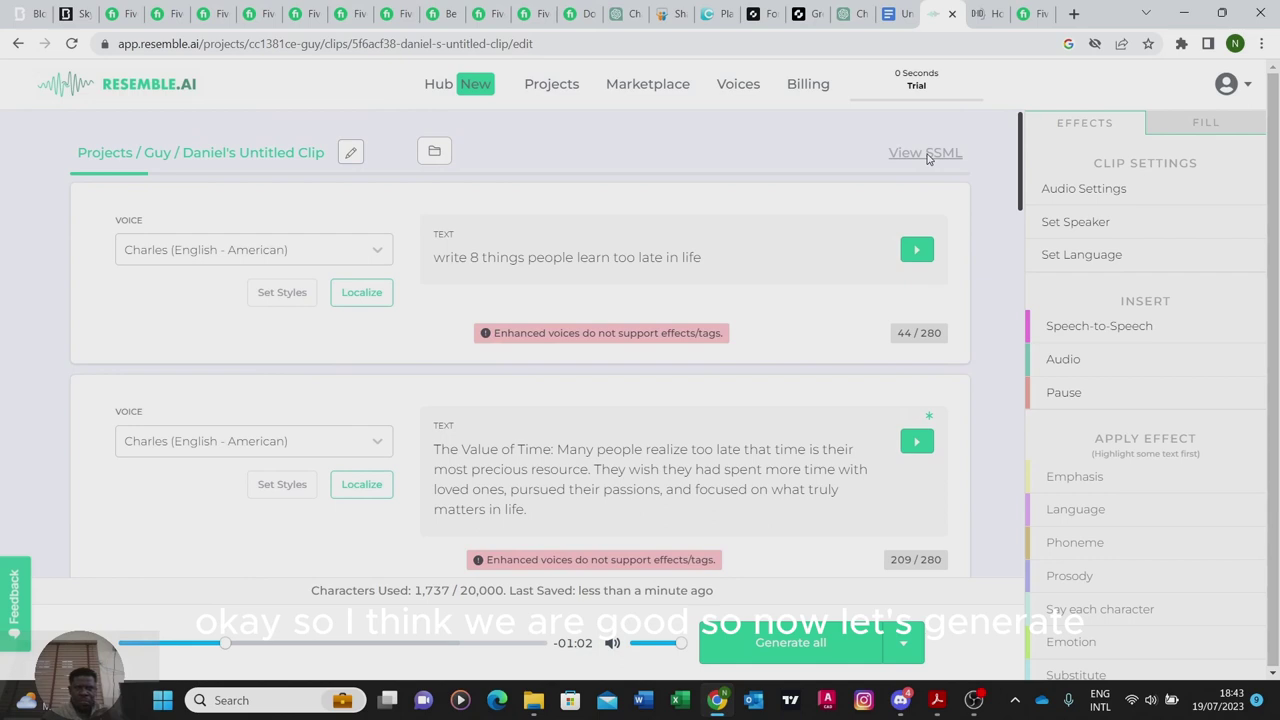
{"action": "left_click", "coordinate": [795, 645]}
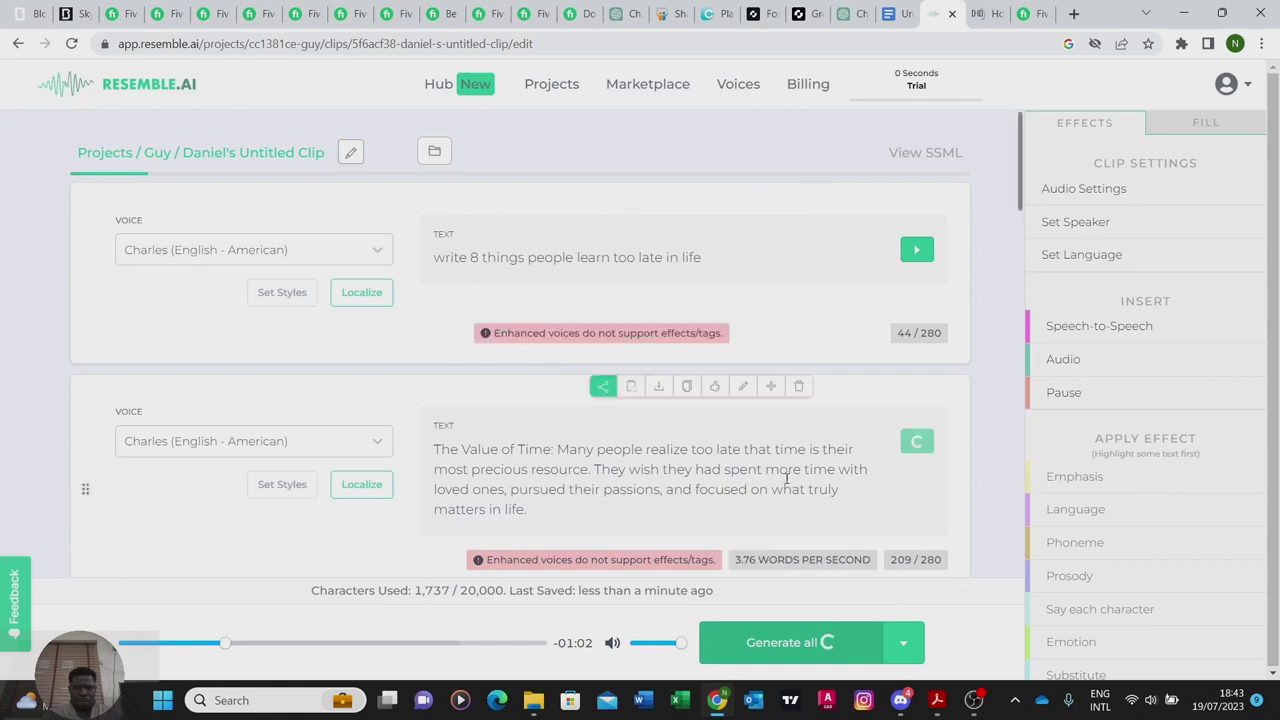
Step: Check the audio generation progress of each text block in the clip
{"action": "scroll", "coordinate": [1011, 496], "scroll_direction": "down", "scroll_amount": 2}
{"action": "scroll", "coordinate": [917, 494], "scroll_direction": "up", "scroll_amount": 2}
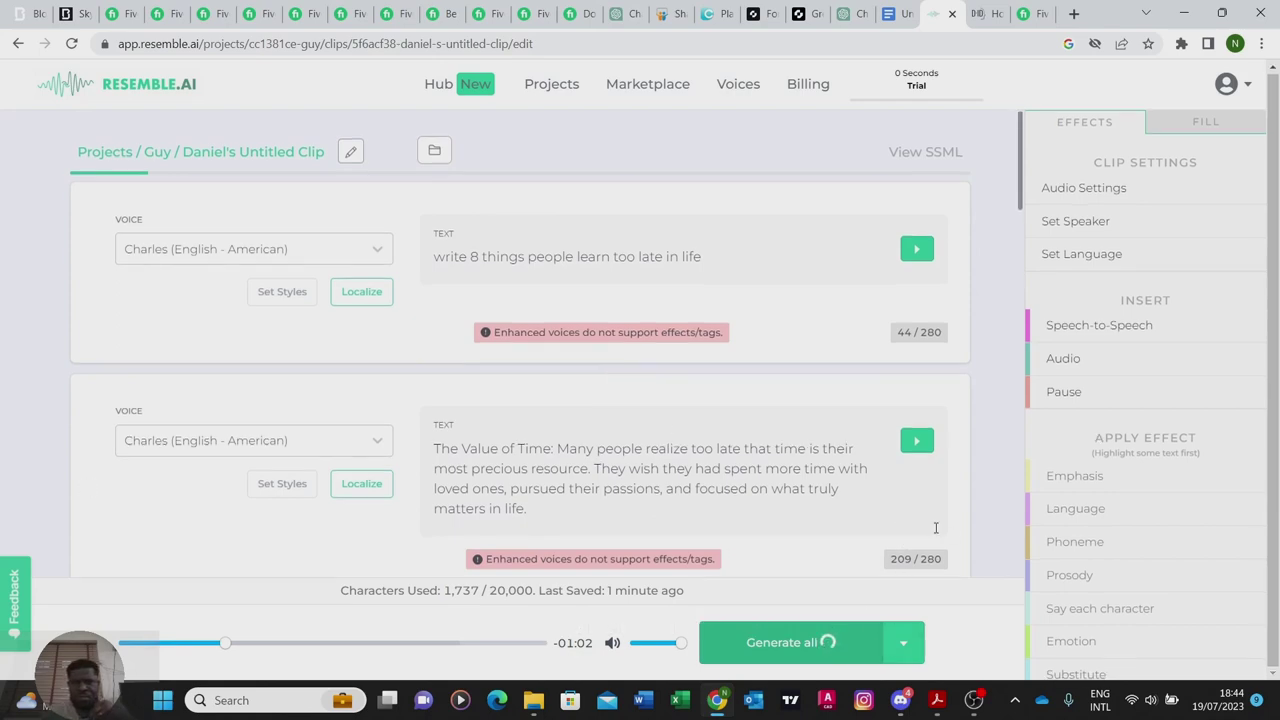
{"action": "scroll", "coordinate": [900, 532], "scroll_direction": "down", "scroll_amount": 3}
{"action": "scroll", "coordinate": [863, 538], "scroll_direction": "up", "scroll_amount": 1}
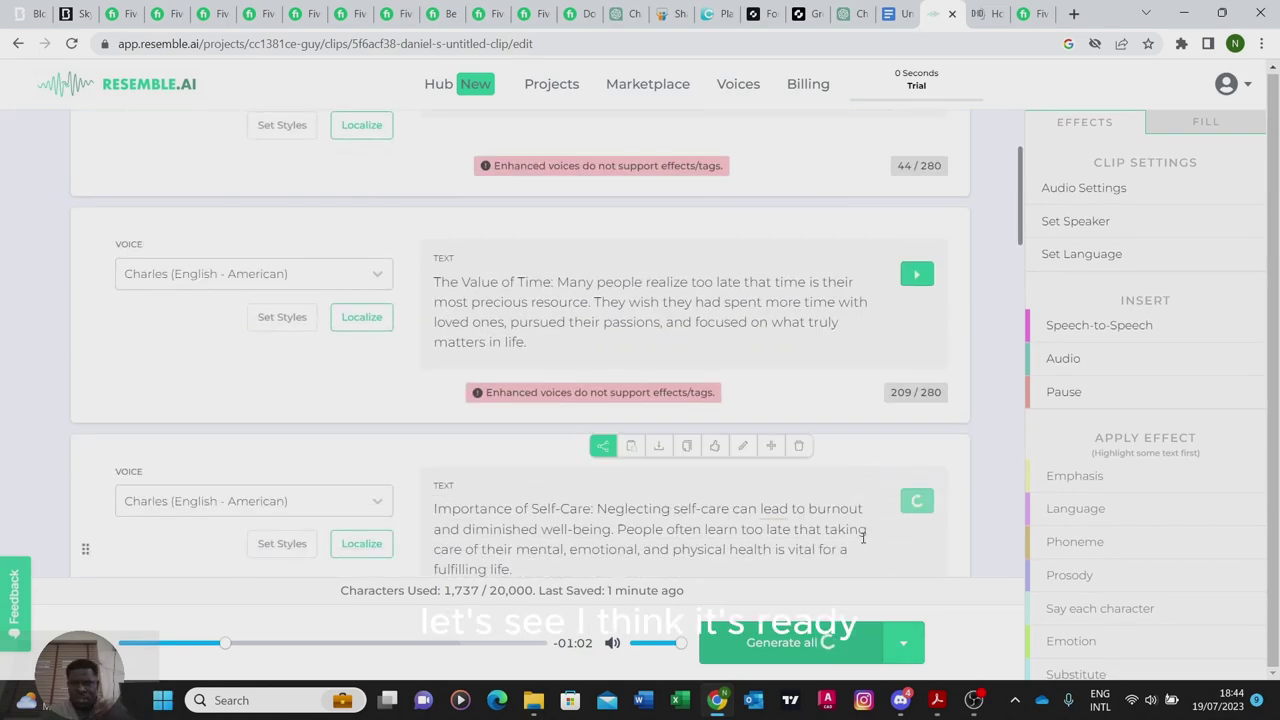
{"action": "scroll", "coordinate": [863, 538], "scroll_direction": "down", "scroll_amount": 3}
{"action": "scroll", "coordinate": [863, 538], "scroll_direction": "down", "scroll_amount": 6}
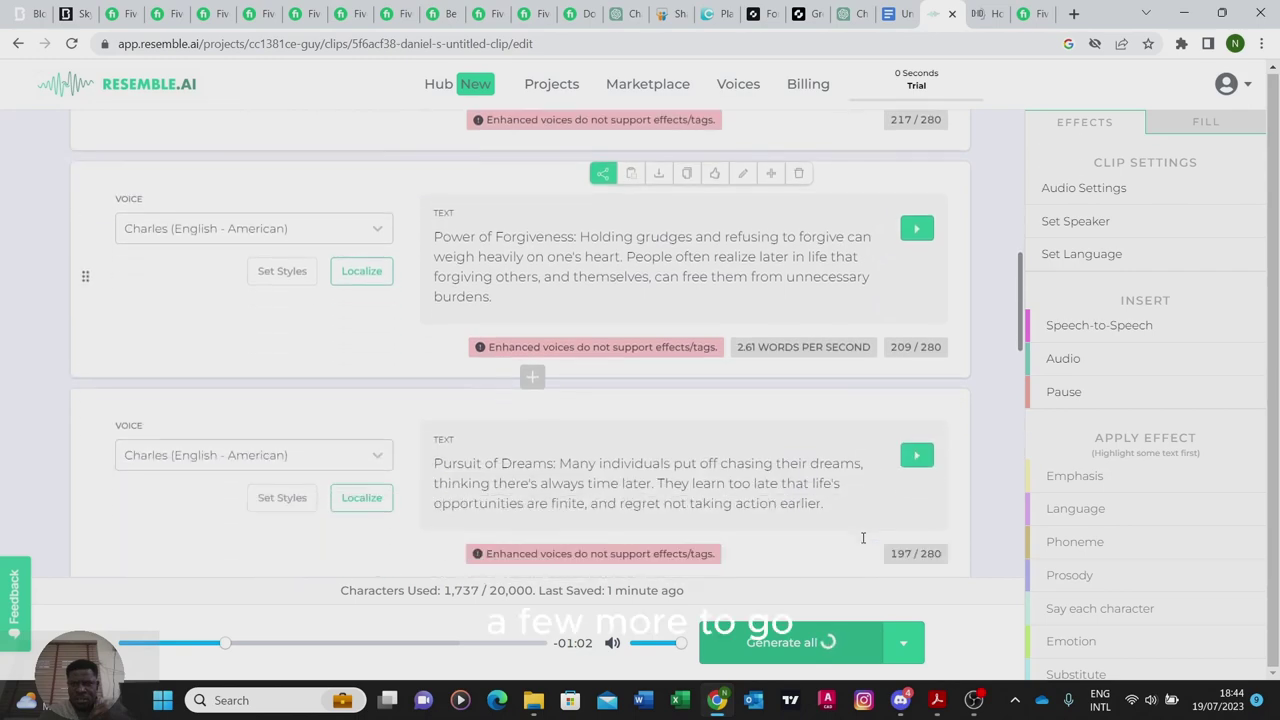
{"action": "scroll", "coordinate": [863, 538], "scroll_direction": "down", "scroll_amount": 2}
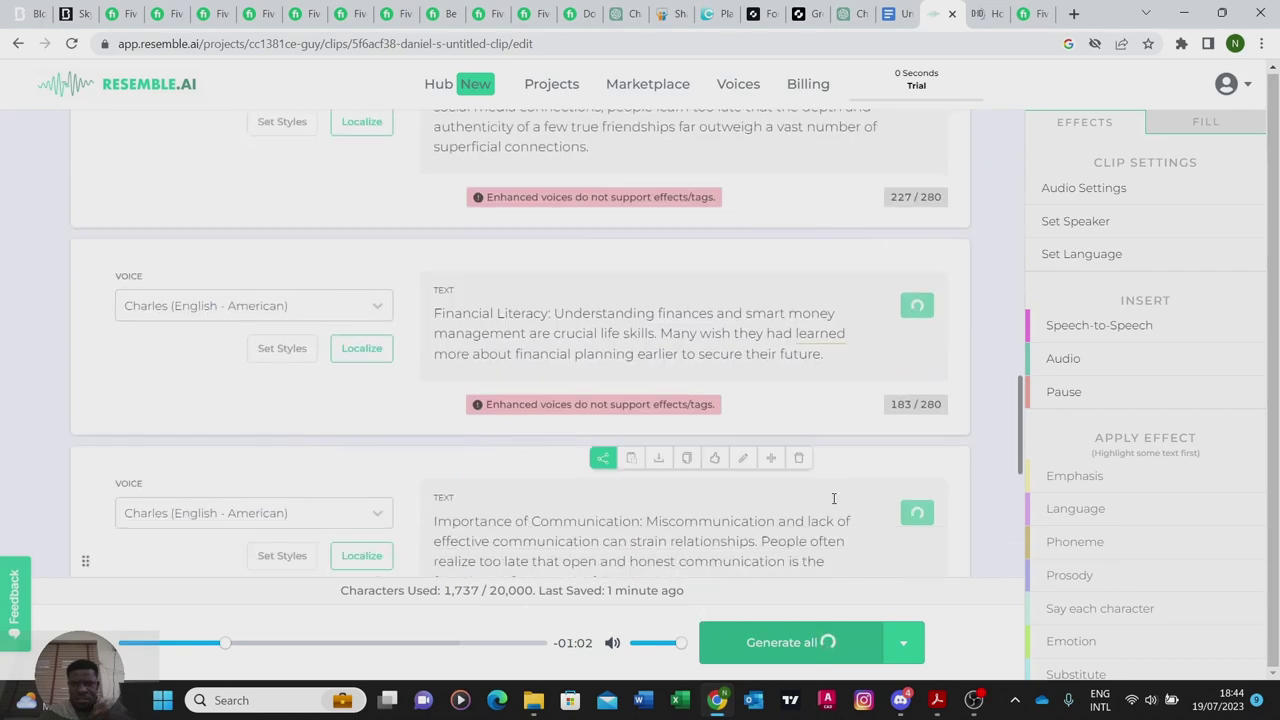
{"action": "scroll", "coordinate": [825, 423], "scroll_direction": "down", "scroll_amount": 1}
{"action": "scroll", "coordinate": [831, 450], "scroll_direction": "up", "scroll_amount": 4}
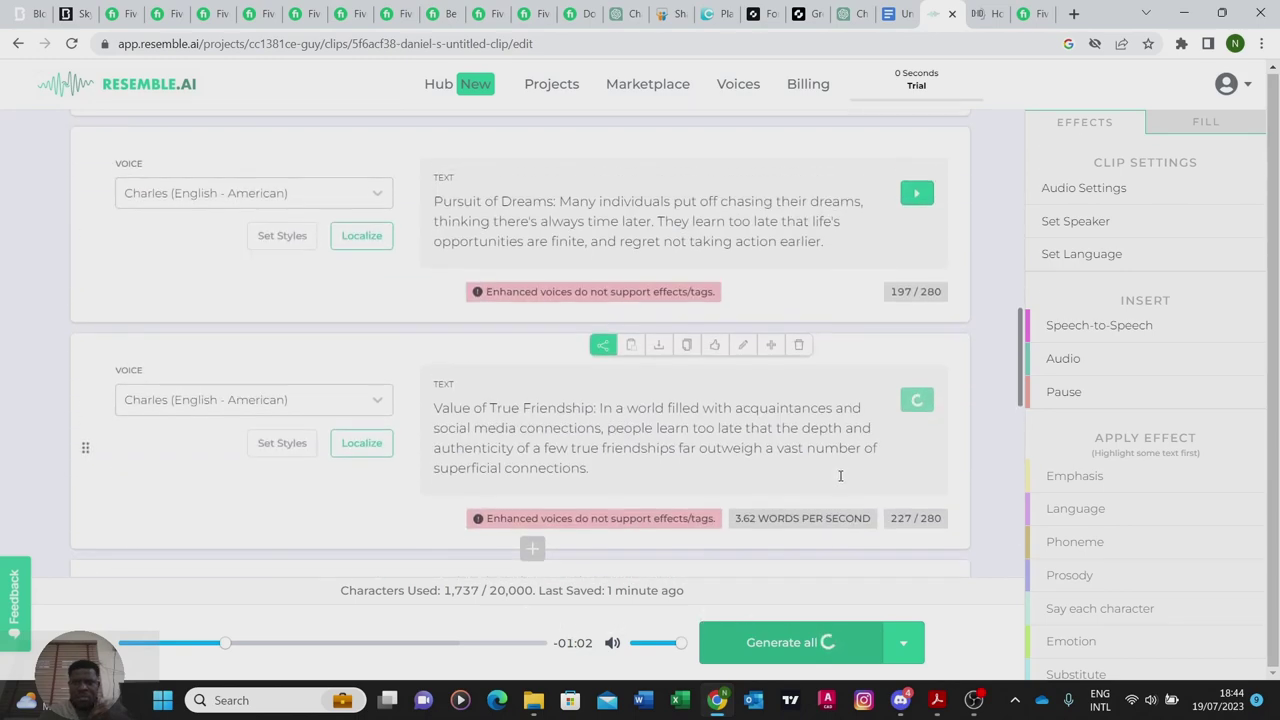
{"action": "scroll", "coordinate": [843, 486], "scroll_direction": "down", "scroll_amount": 3}
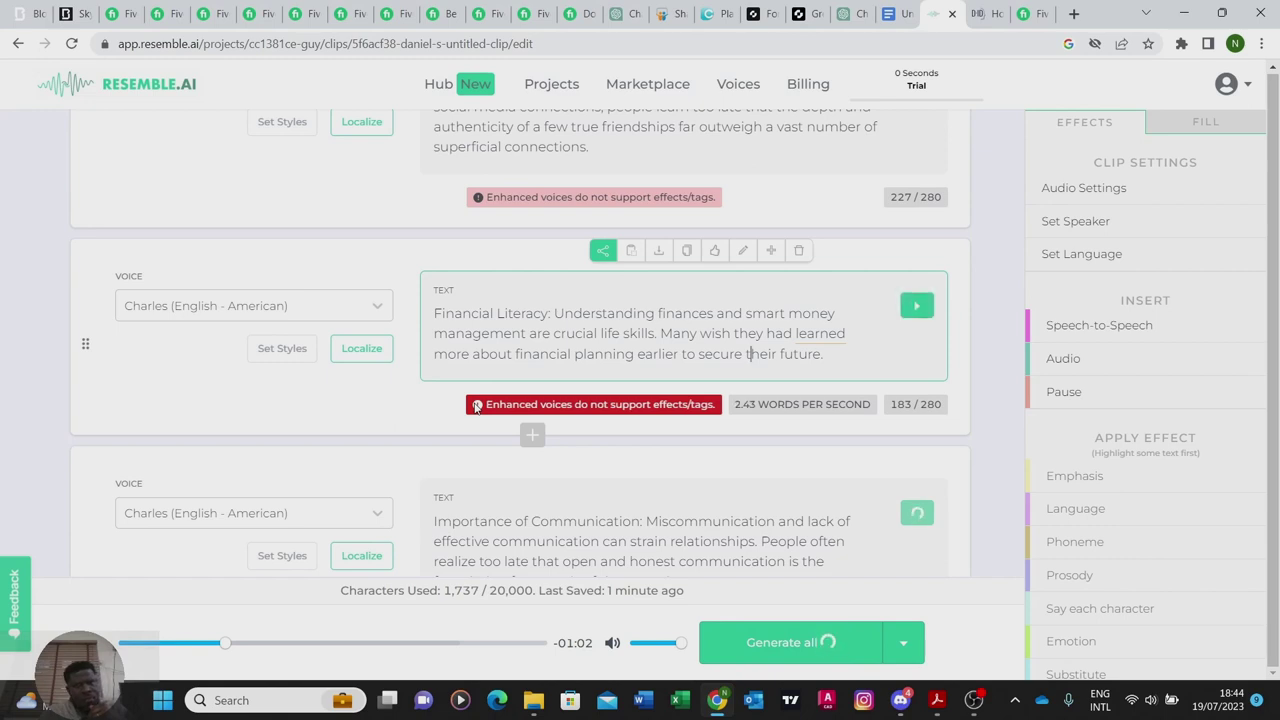
{"action": "scroll", "coordinate": [573, 376], "scroll_direction": "up", "scroll_amount": 10}
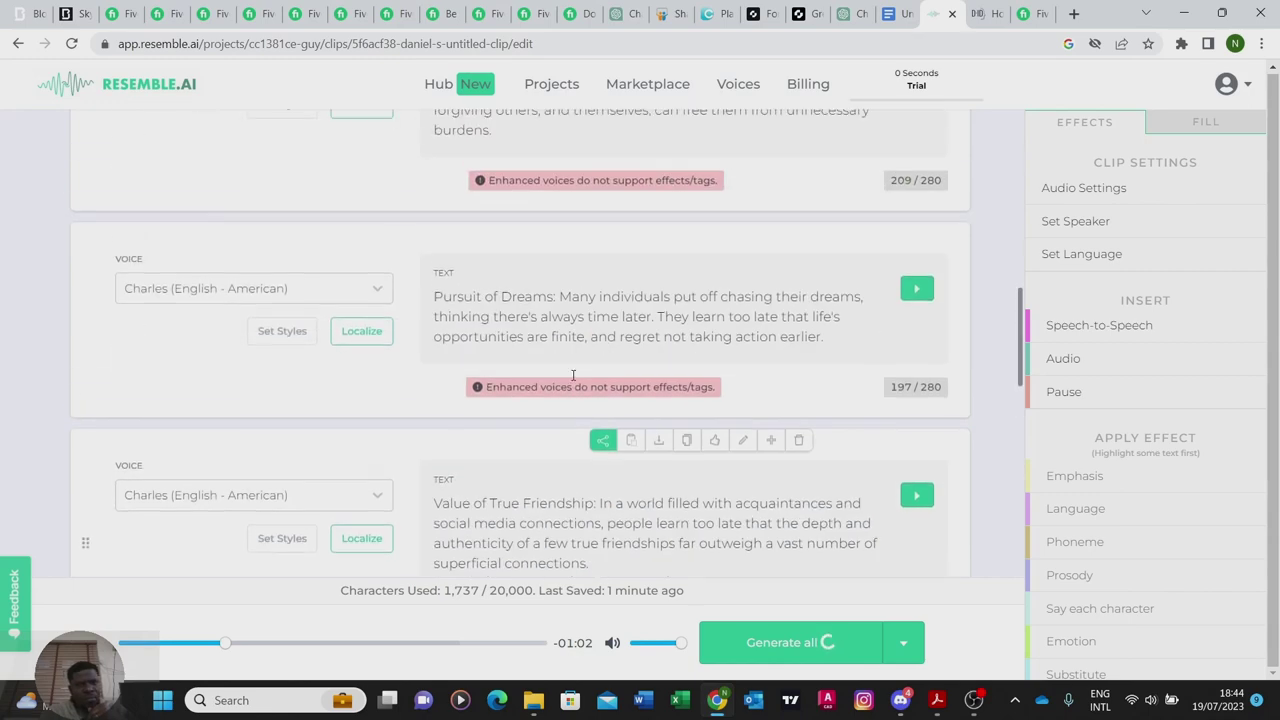
{"action": "scroll", "coordinate": [573, 376], "scroll_direction": "up", "scroll_amount": 4}
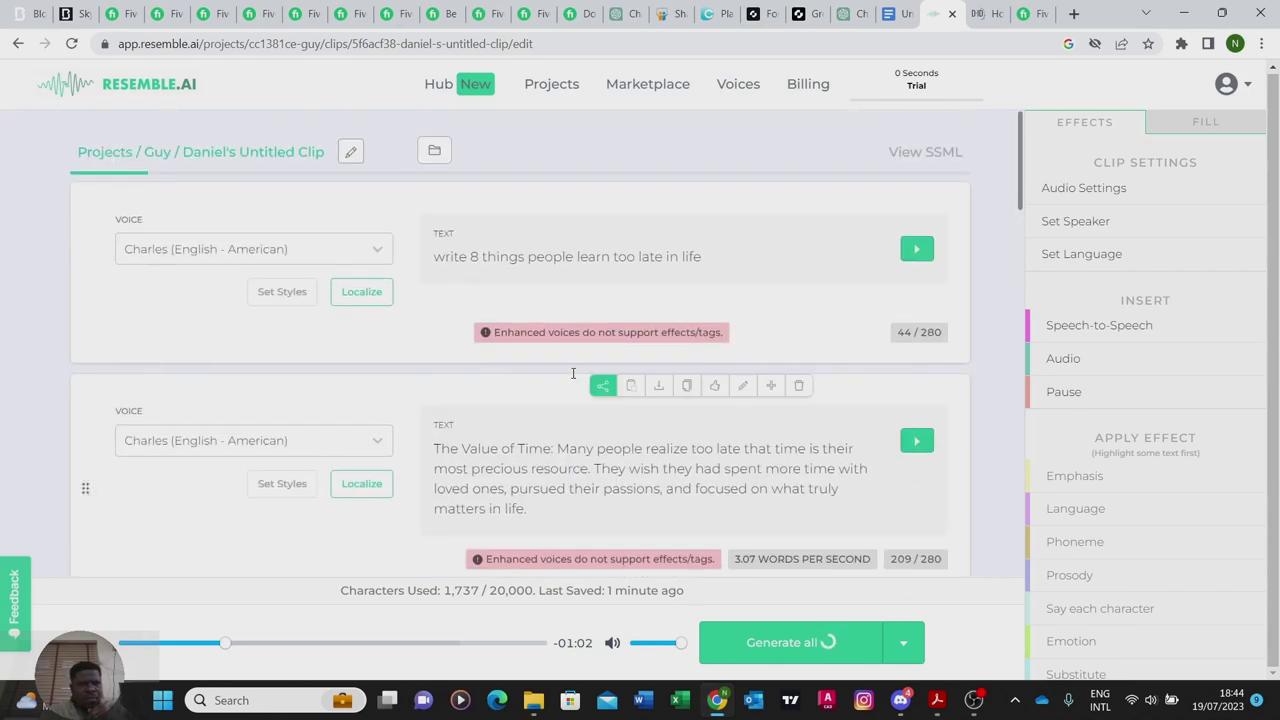
Step: Listen to the generated voiceover while following its text blocks through to "Importance of Communication"
{"action": "left_click", "coordinate": [358, 259]}
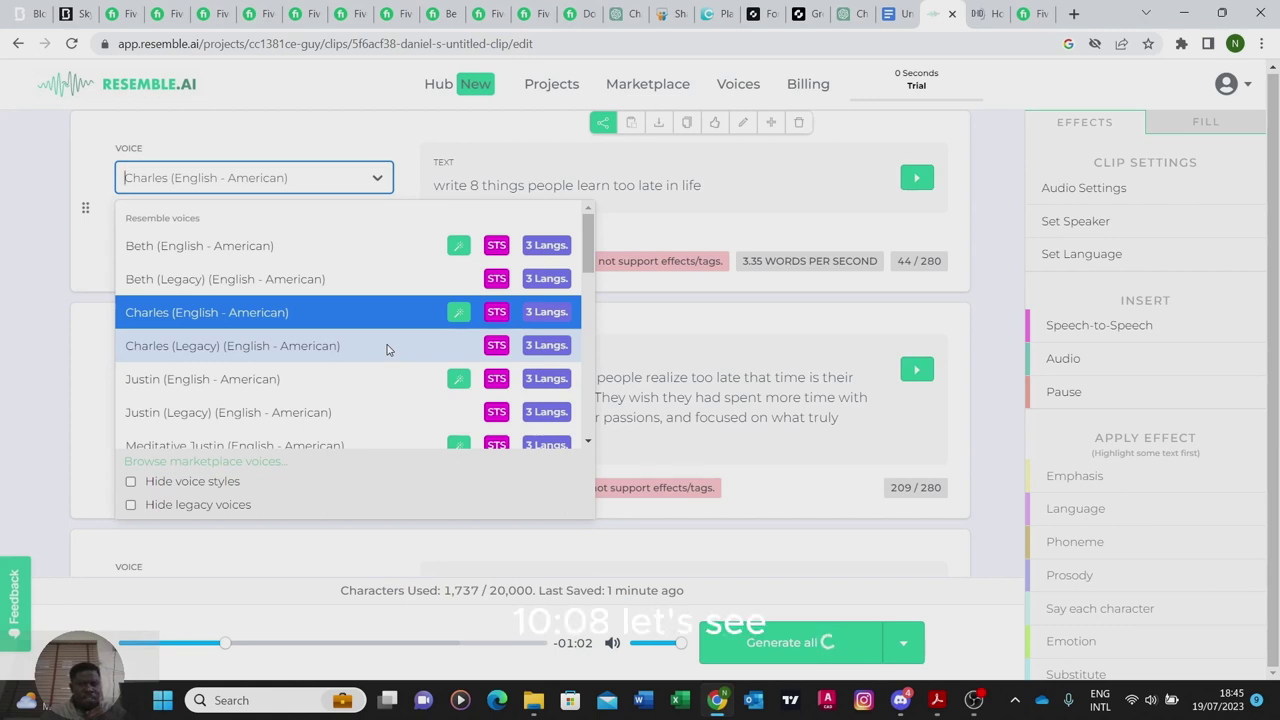
{"action": "left_click", "coordinate": [902, 648]}
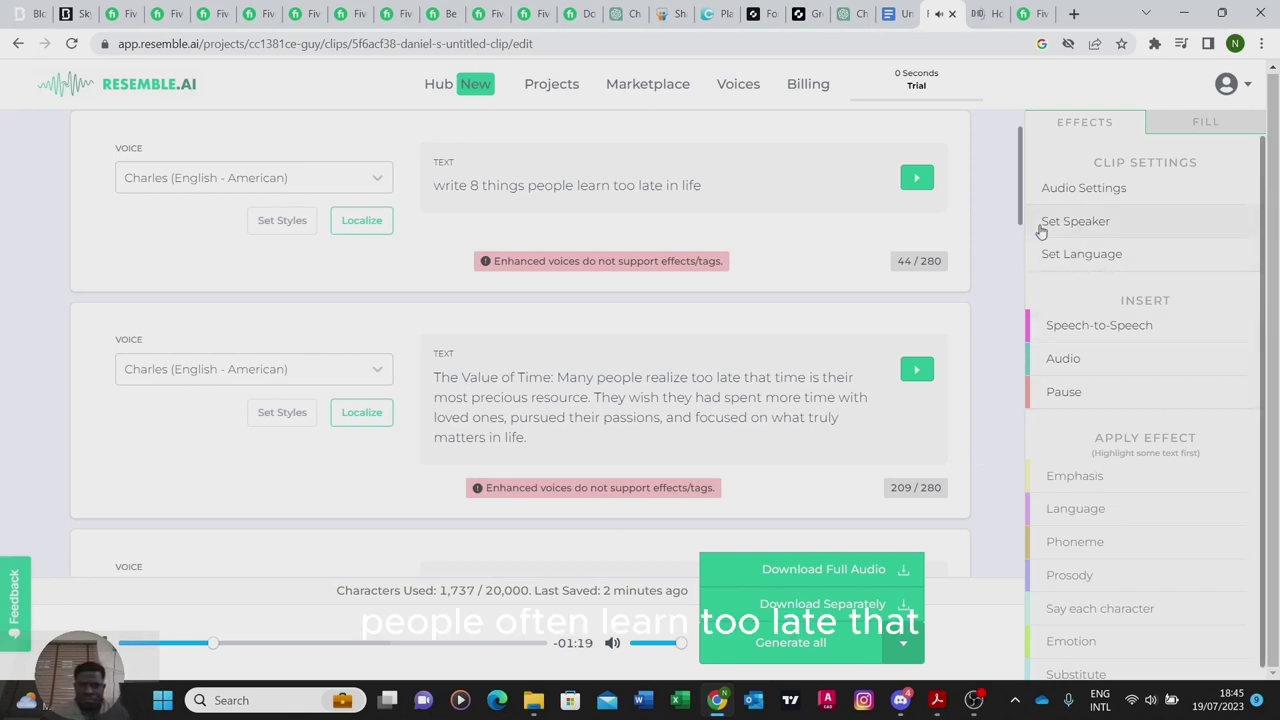
{"action": "left_click_drag", "start_coordinate": [1020, 222], "coordinate": [970, 287]}
{"action": "scroll", "coordinate": [966, 300], "scroll_direction": "down", "scroll_amount": 3}
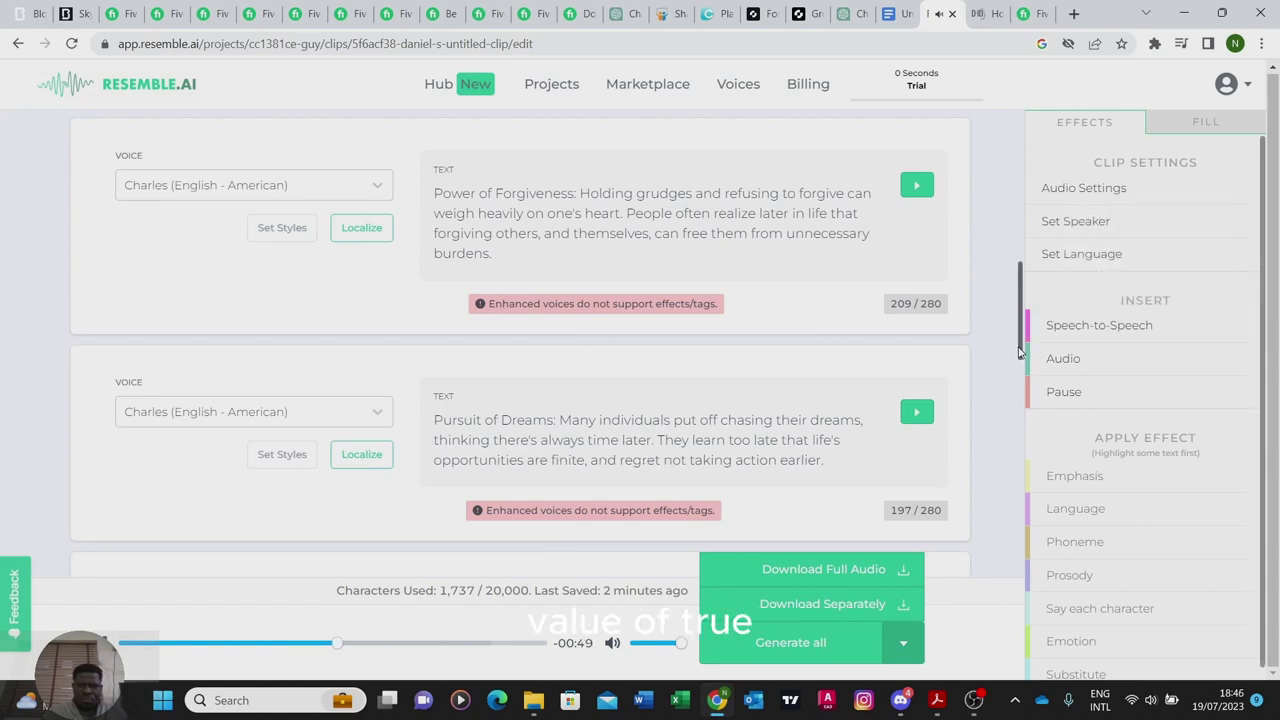
{"action": "left_click_drag", "start_coordinate": [1020, 352], "coordinate": [990, 437]}
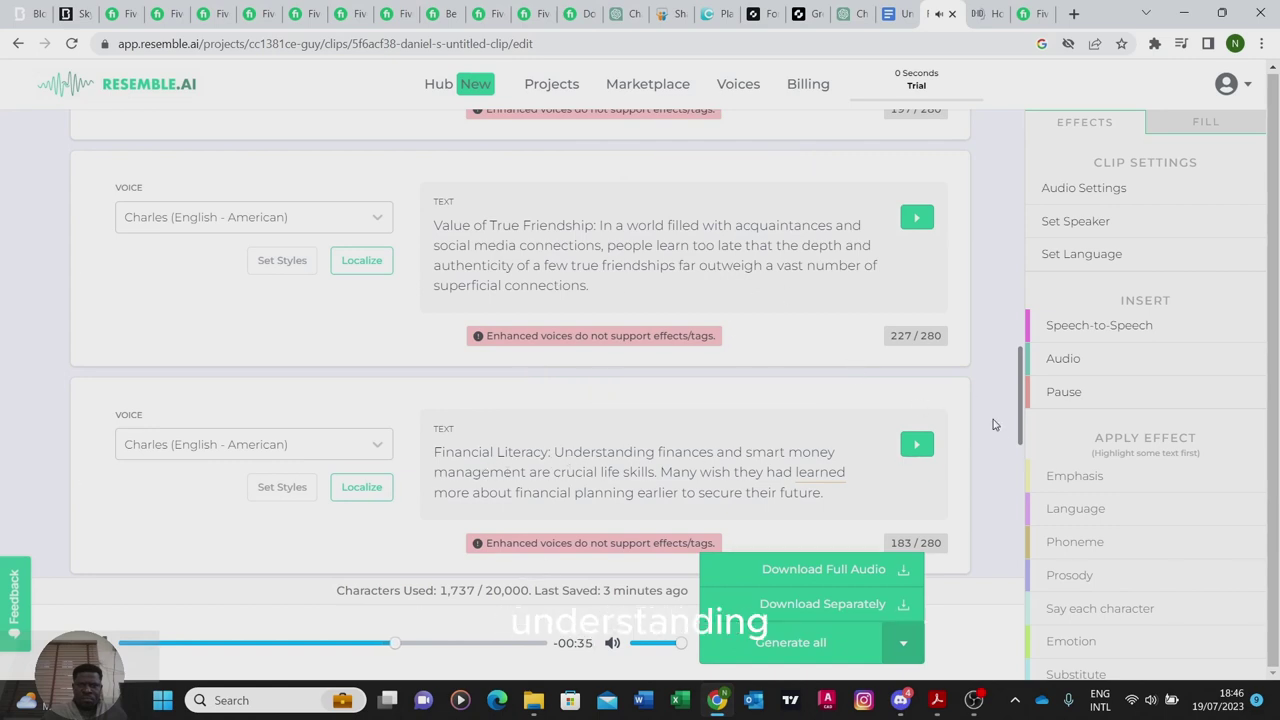
{"action": "left_click_drag", "start_coordinate": [1022, 437], "coordinate": [1008, 492]}
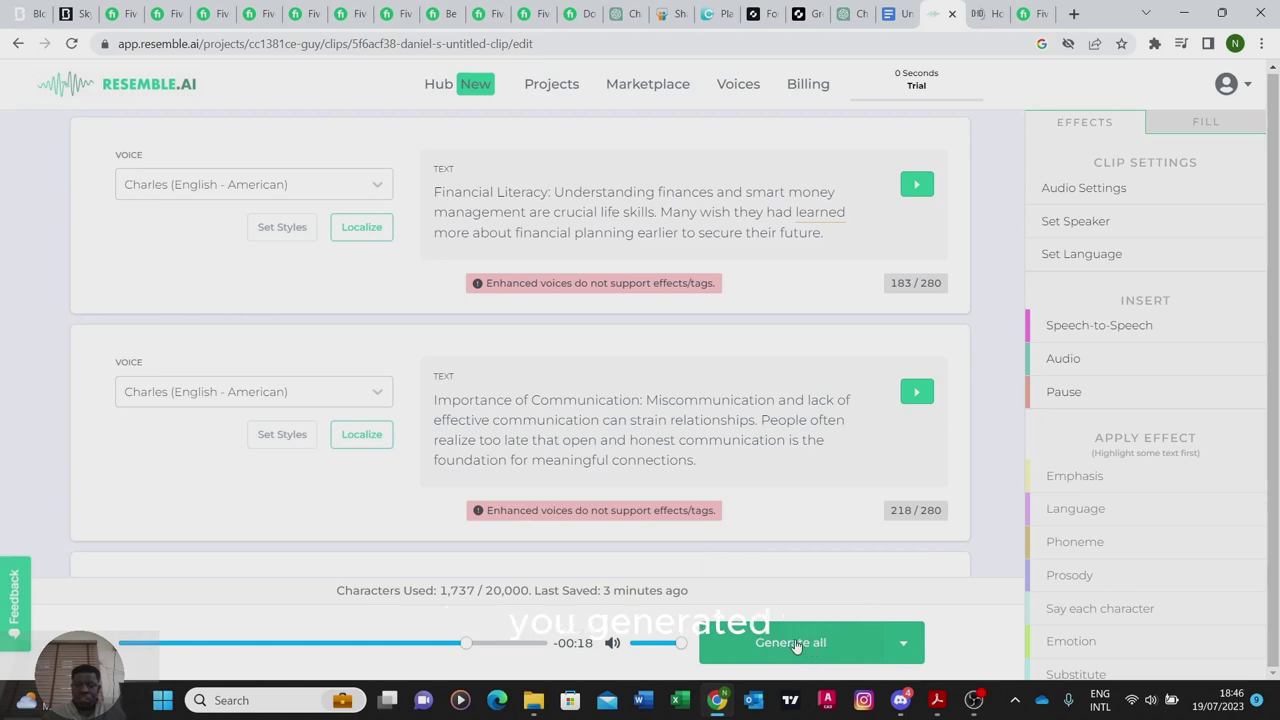
Step: Download the full audio of the generated clip
{"action": "left_click", "coordinate": [900, 648]}
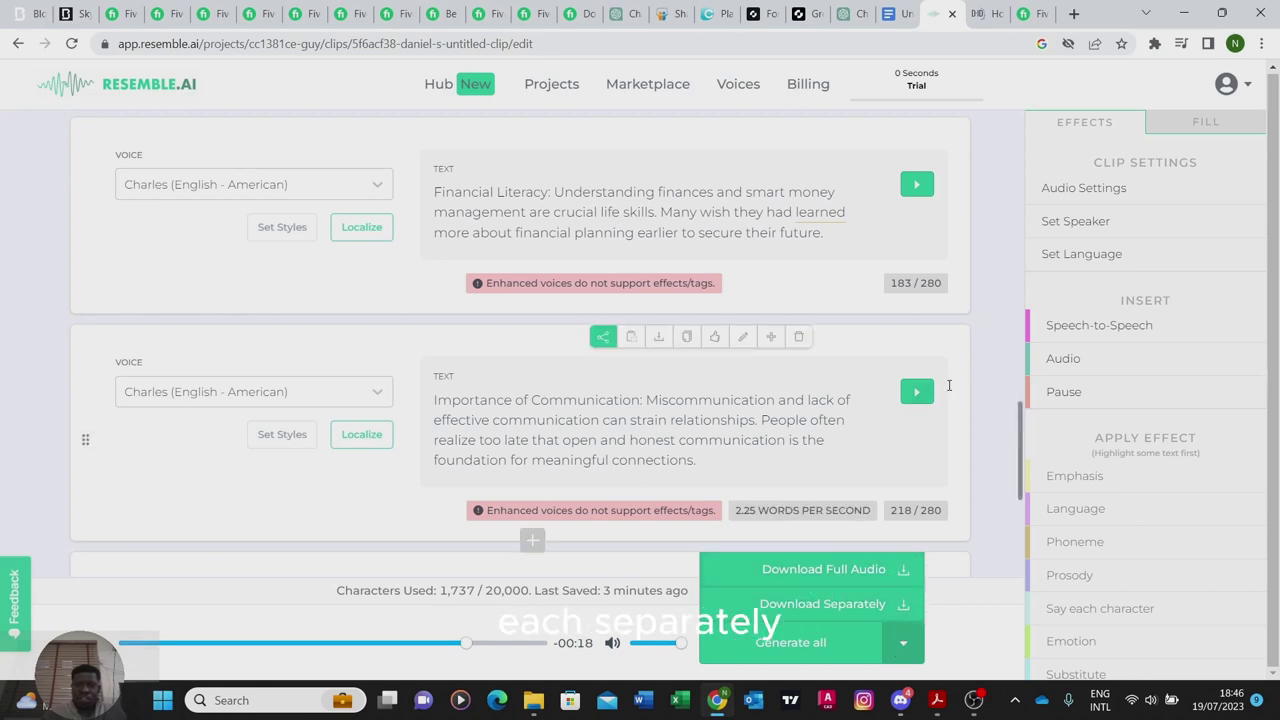
{"action": "left_click", "coordinate": [905, 570]}
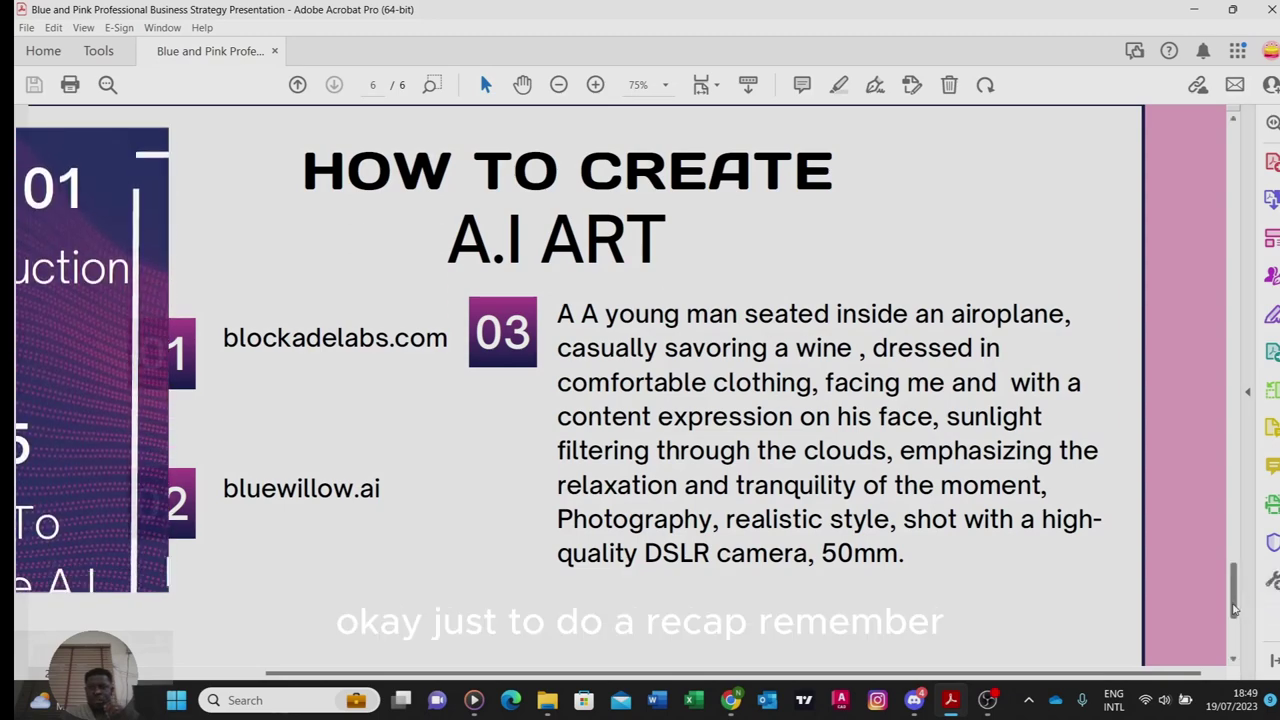
Step: Review the Table of Contents page of the presentation in Adobe Acrobat at 65.6% zoom
{"action": "left_click_drag", "start_coordinate": [1234, 610], "coordinate": [1177, 289]}
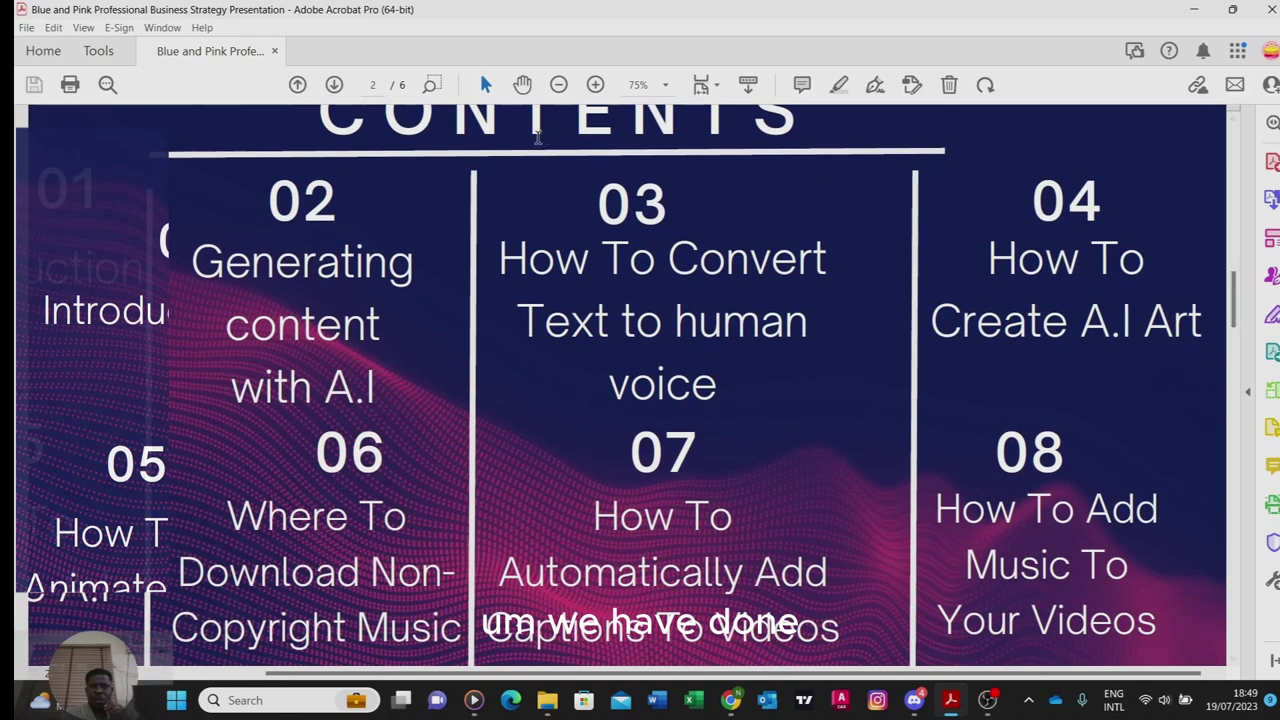
{"action": "left_click", "coordinate": [558, 85]}
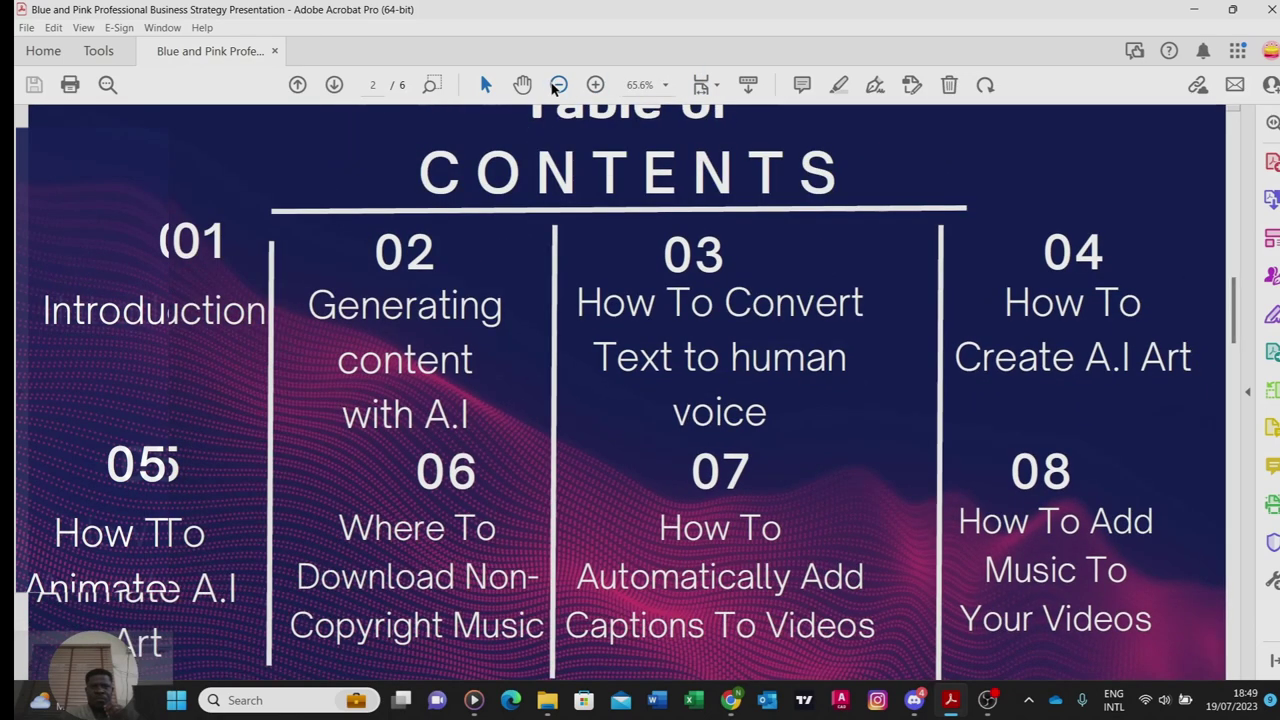
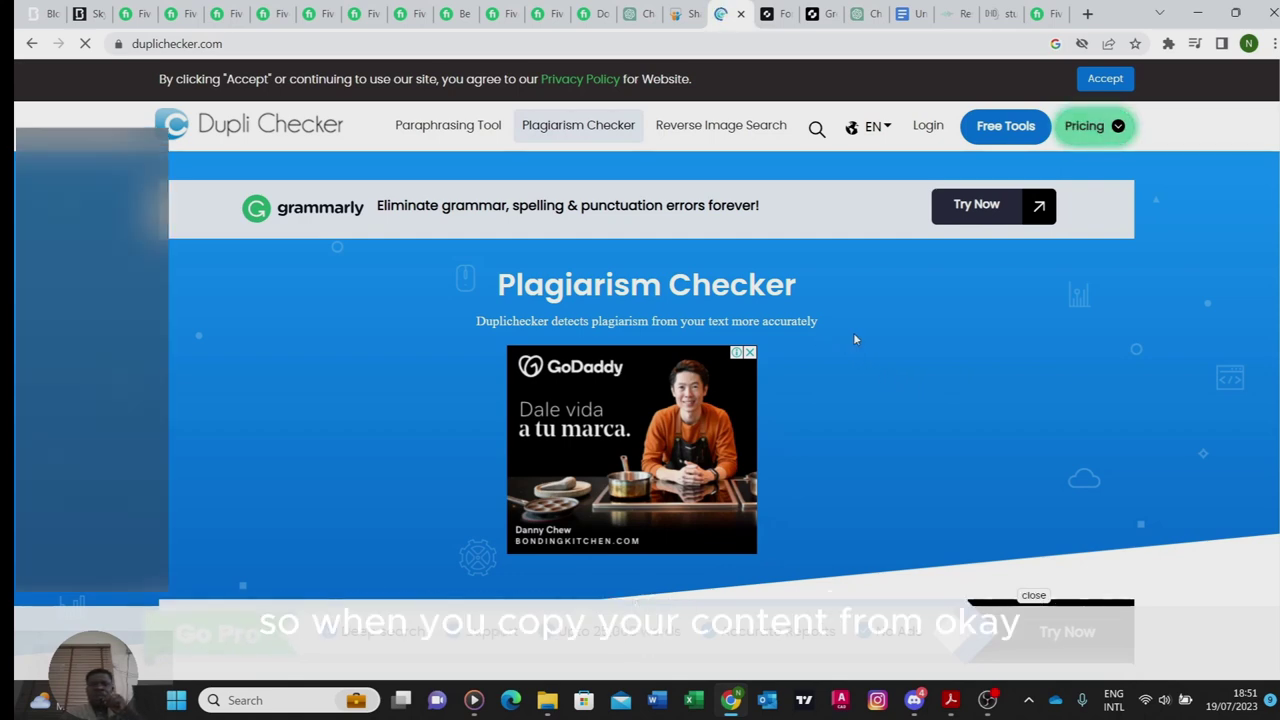
Step: Open Dupli Checker's Paraphrasing Tool and go to its box for content to rewrite
{"action": "left_click", "coordinate": [437, 128]}
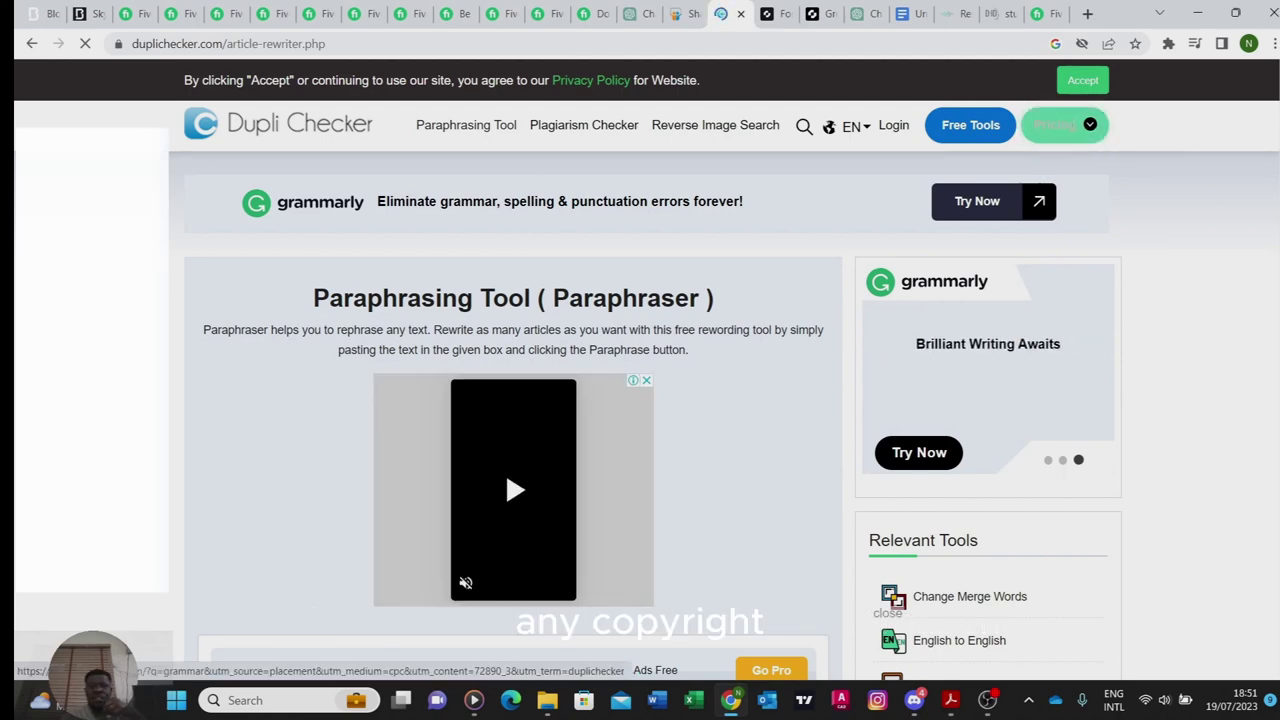
{"action": "scroll", "coordinate": [640, 360], "scroll_direction": "down", "scroll_amount": 3}
{"action": "scroll", "coordinate": [640, 360], "scroll_direction": "down", "scroll_amount": 4}
{"action": "scroll", "coordinate": [640, 360], "scroll_direction": "up", "scroll_amount": 1}
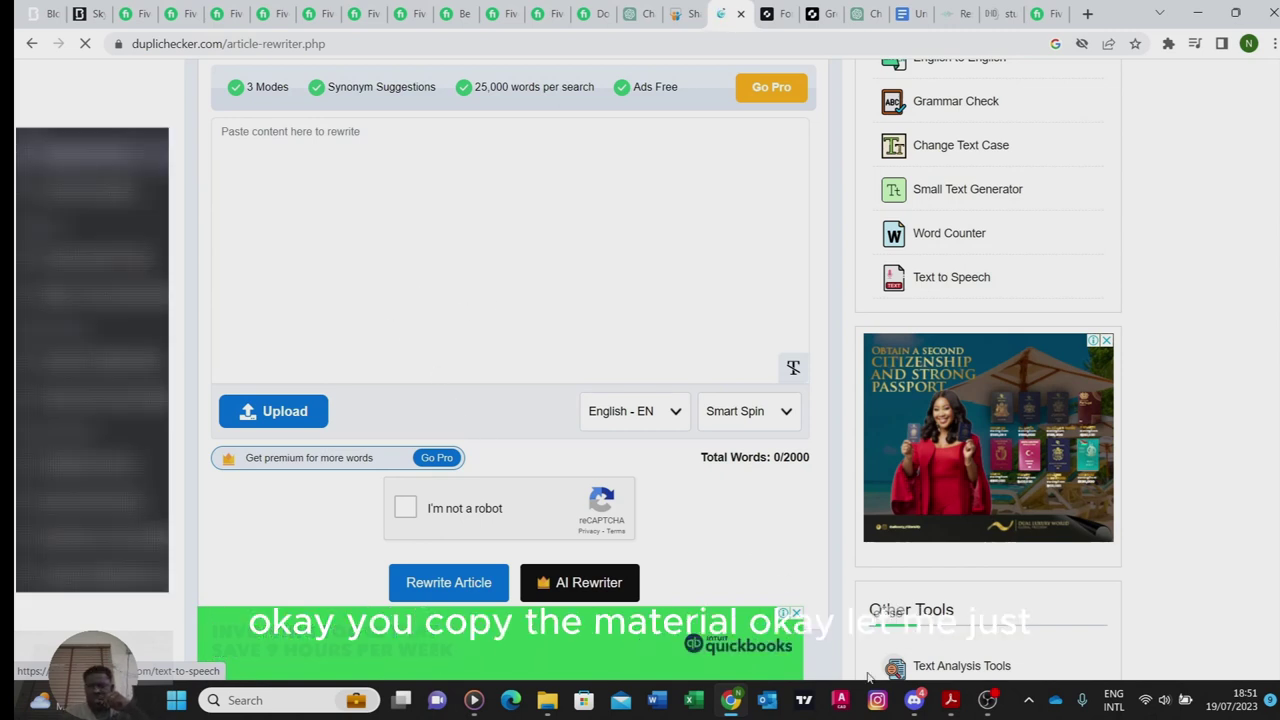
Step: Switch to the ChatGPT chat and select all eight points of the "8 things people learn too late in life" answer for copying
{"action": "left_click", "coordinate": [863, 14]}
{"action": "scroll", "coordinate": [732, 248], "scroll_direction": "up", "scroll_amount": 5}
{"action": "scroll", "coordinate": [732, 248], "scroll_direction": "up", "scroll_amount": 15}
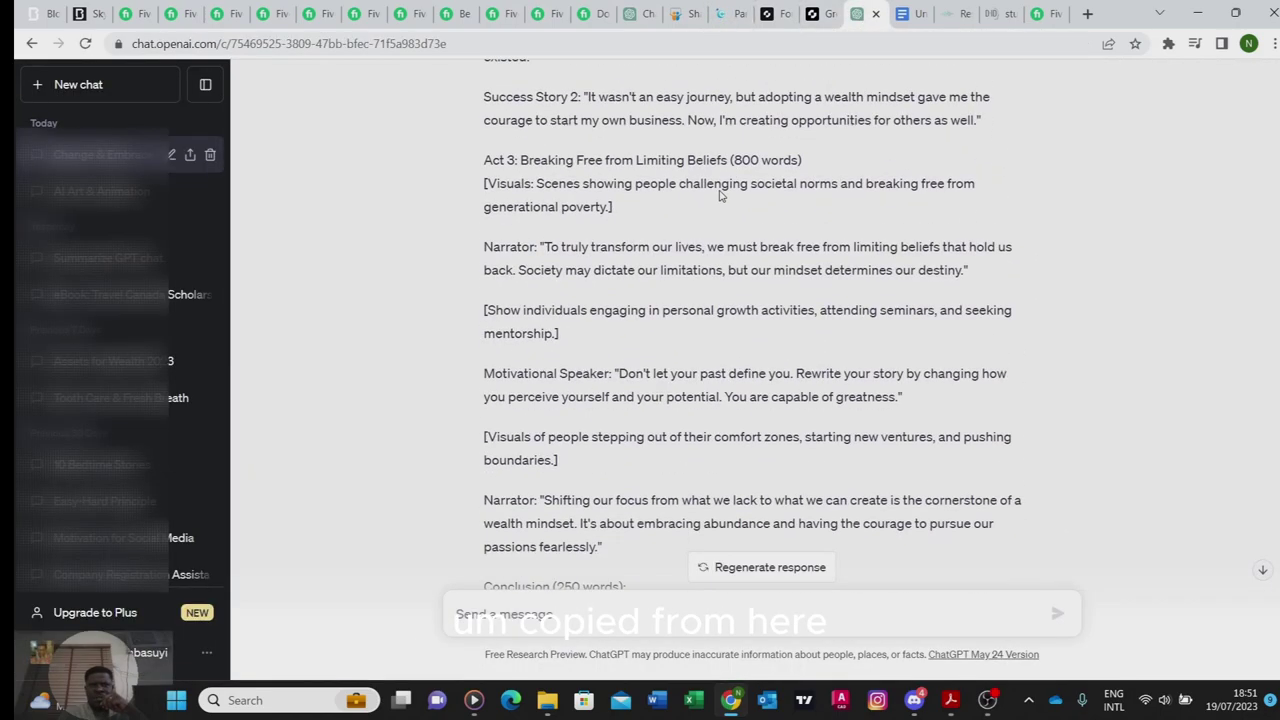
{"action": "scroll", "coordinate": [693, 148], "scroll_direction": "up", "scroll_amount": 4}
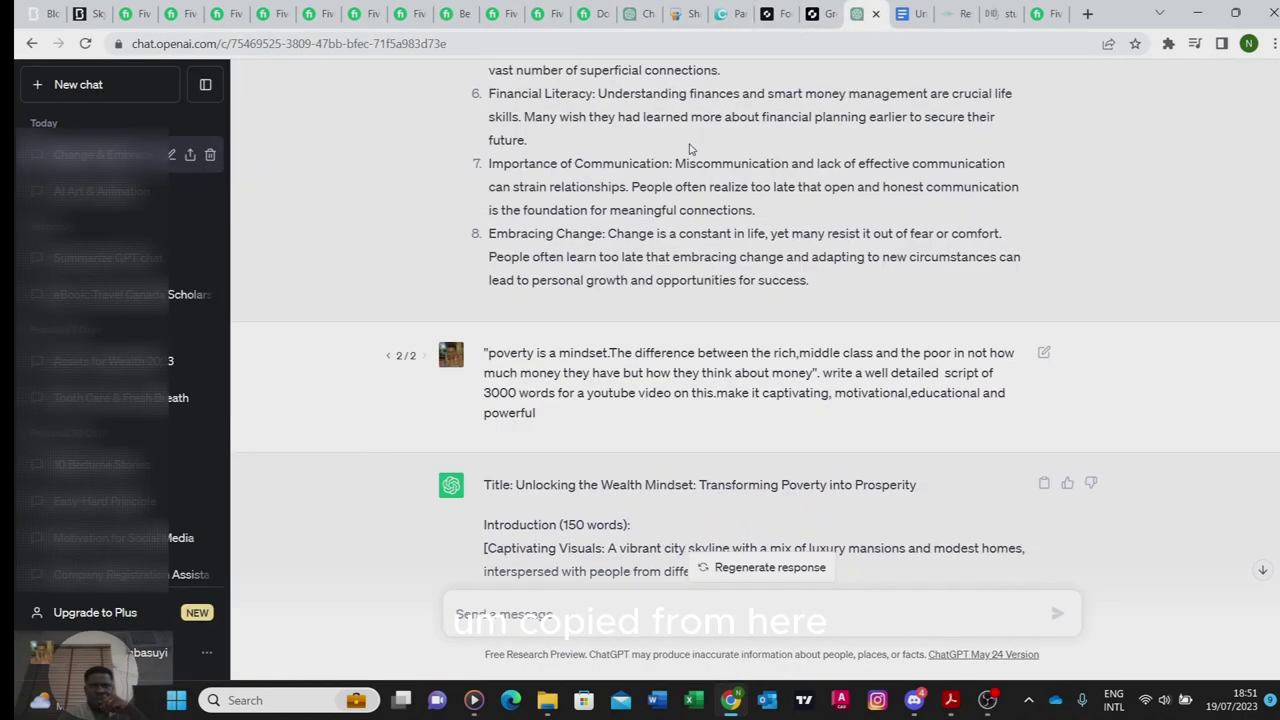
{"action": "scroll", "coordinate": [678, 129], "scroll_direction": "up", "scroll_amount": 15}
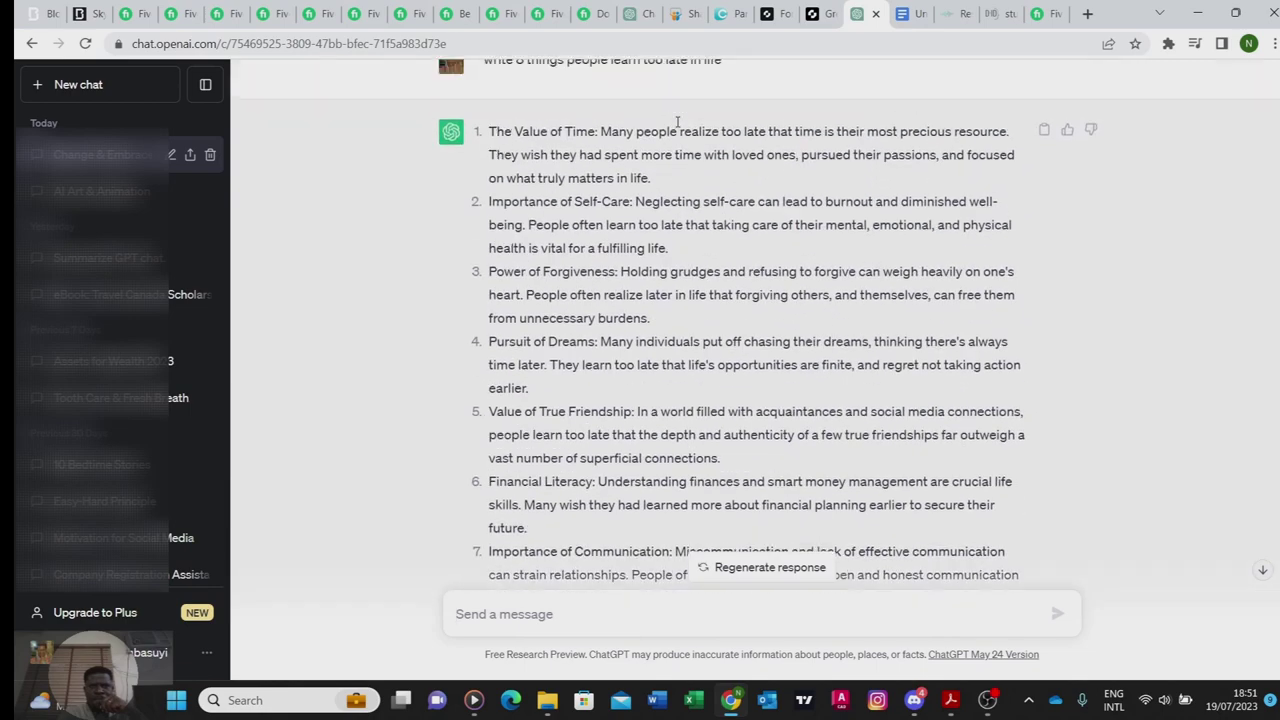
{"action": "scroll", "coordinate": [1045, 279], "scroll_direction": "down", "scroll_amount": 1}
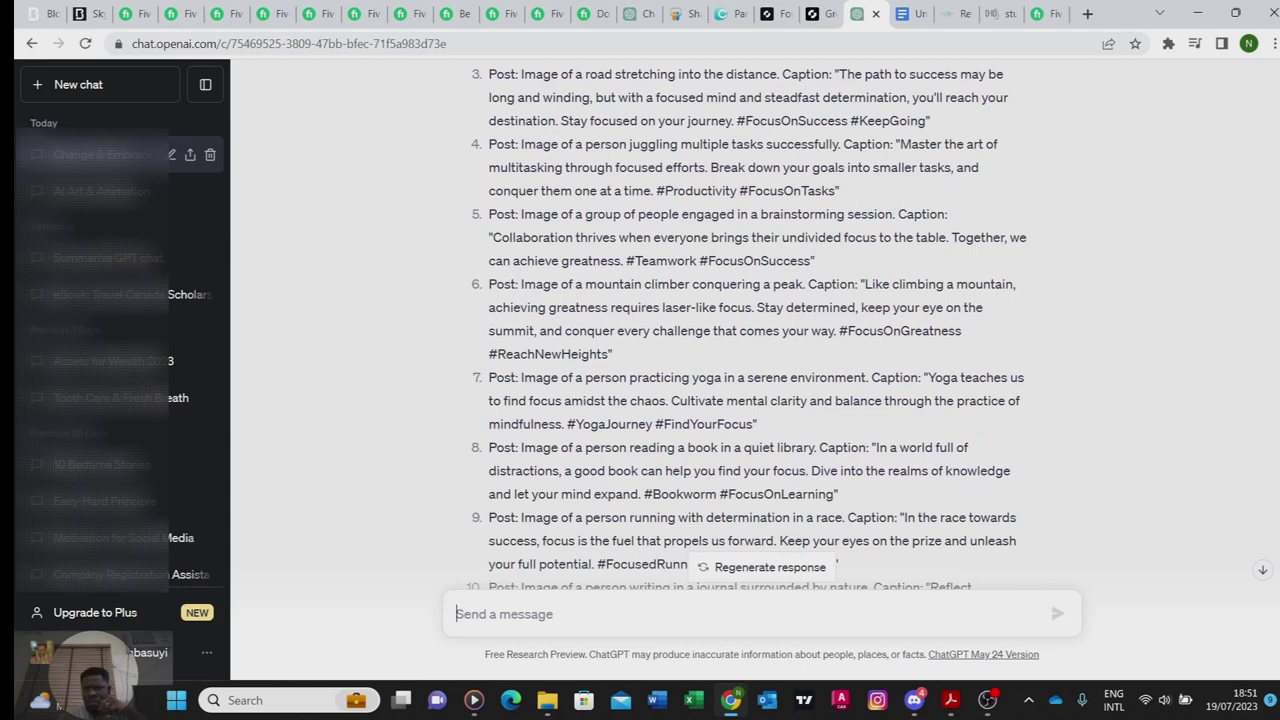
{"action": "scroll", "coordinate": [1267, 349], "scroll_direction": "down", "scroll_amount": 7}
{"action": "scroll", "coordinate": [1266, 360], "scroll_direction": "down", "scroll_amount": 5}
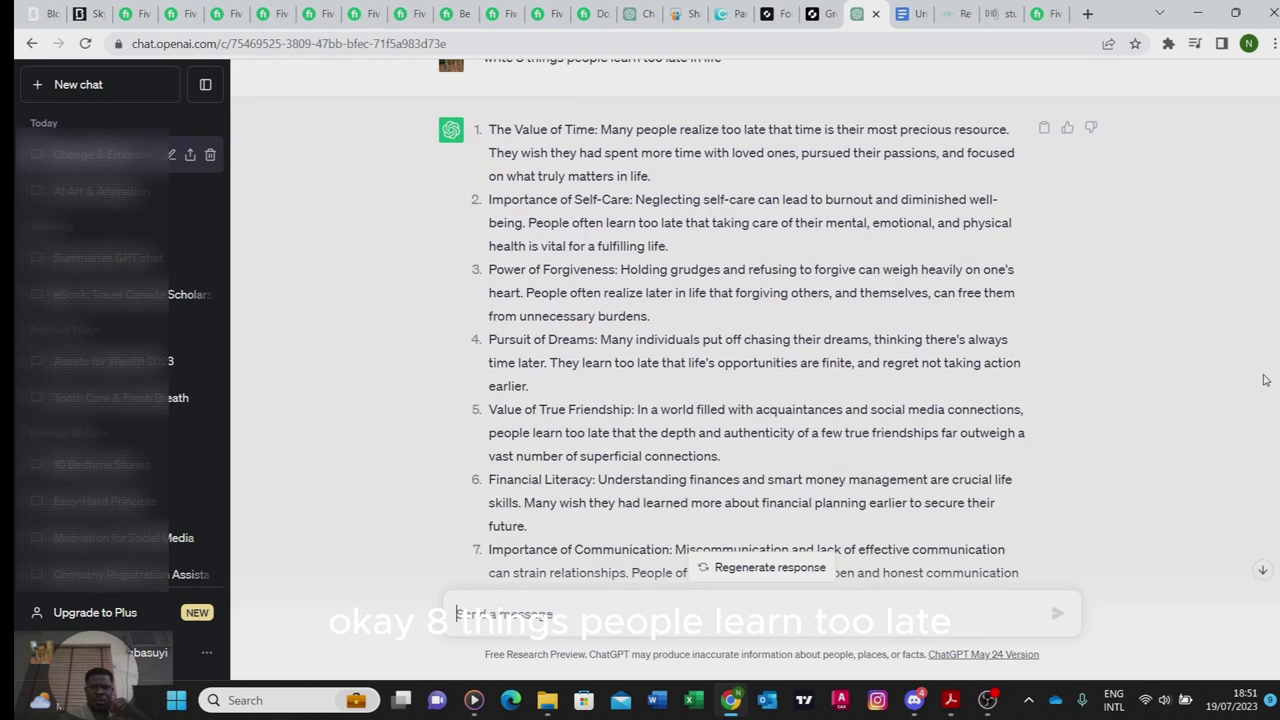
{"action": "left_click_drag", "start_coordinate": [487, 129], "coordinate": [968, 427]}
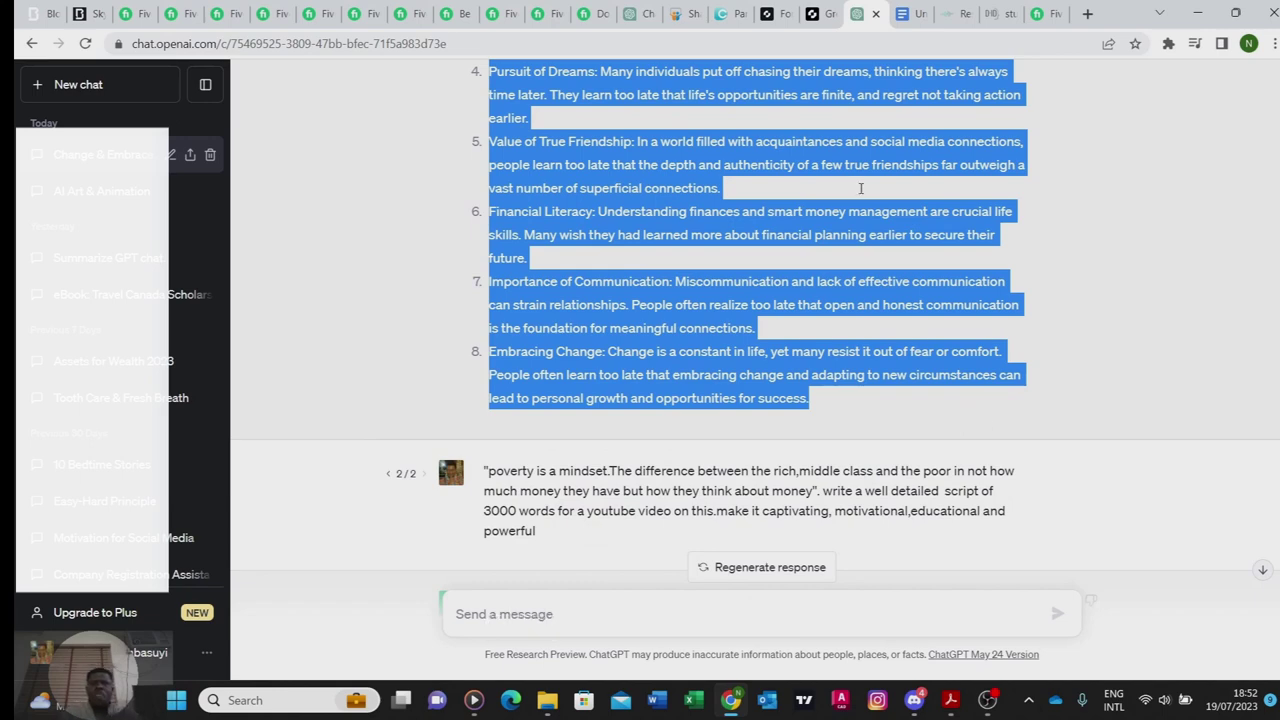
Step: Return to Dupli Checker and open the Plagiarism Checker instead of the Paraphrasing Tool
{"action": "left_click", "coordinate": [724, 14]}
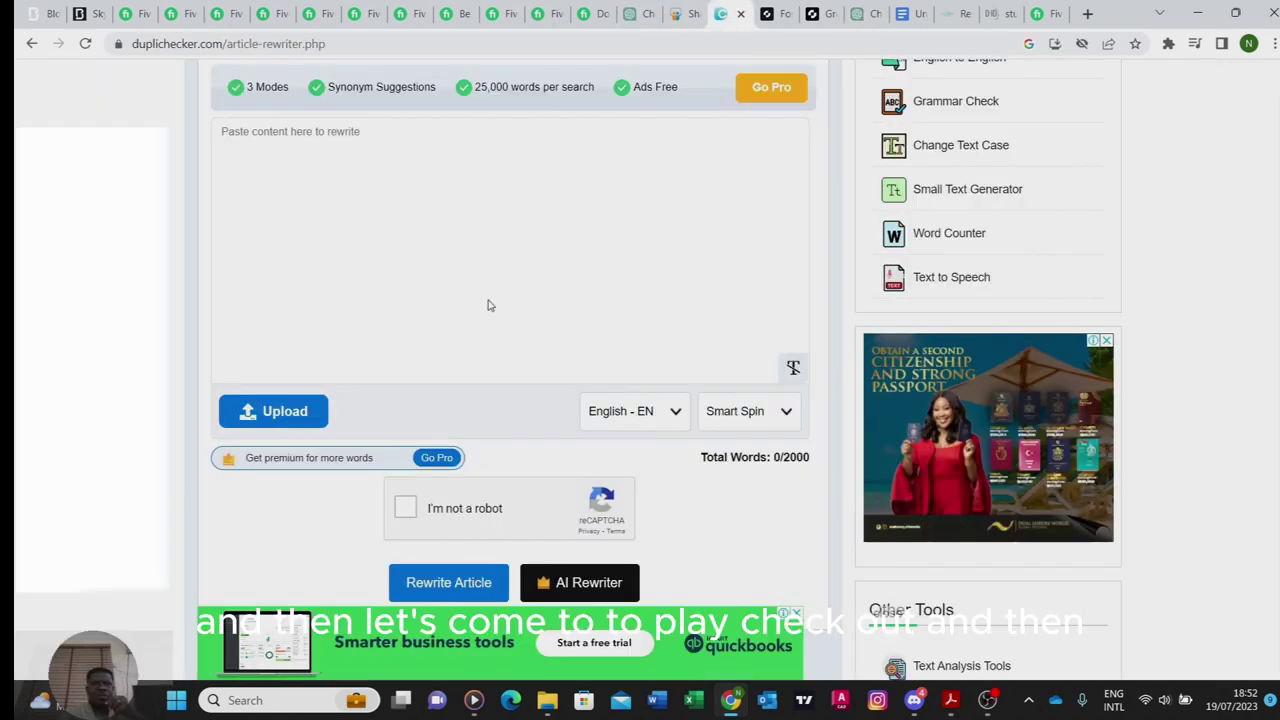
{"action": "left_click", "coordinate": [253, 155]}
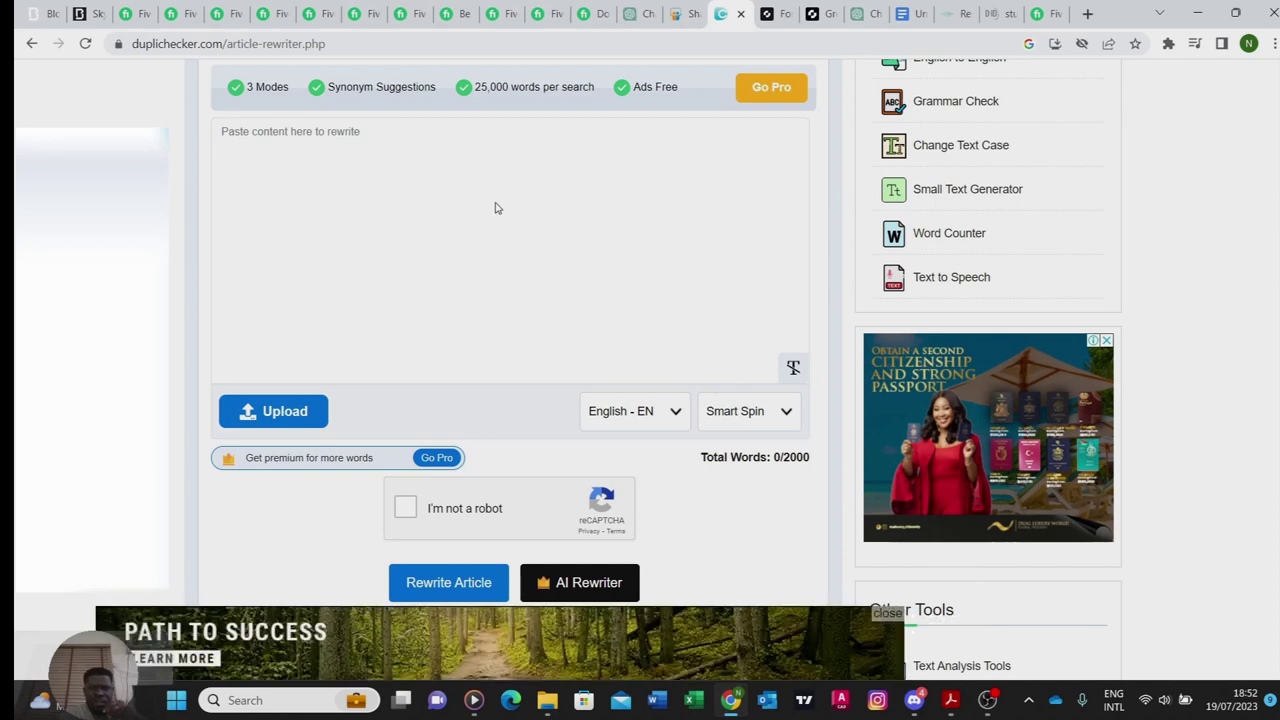
{"action": "scroll", "coordinate": [494, 208], "scroll_direction": "up", "scroll_amount": 6}
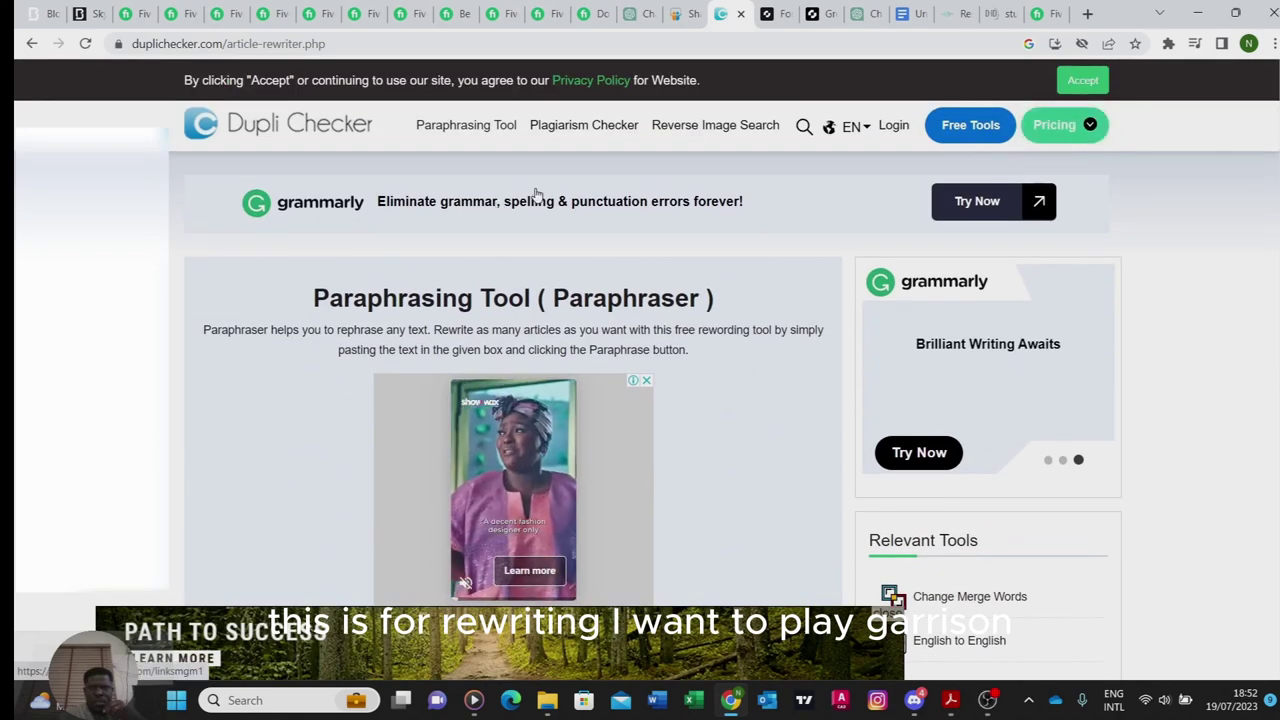
{"action": "left_click", "coordinate": [580, 128]}
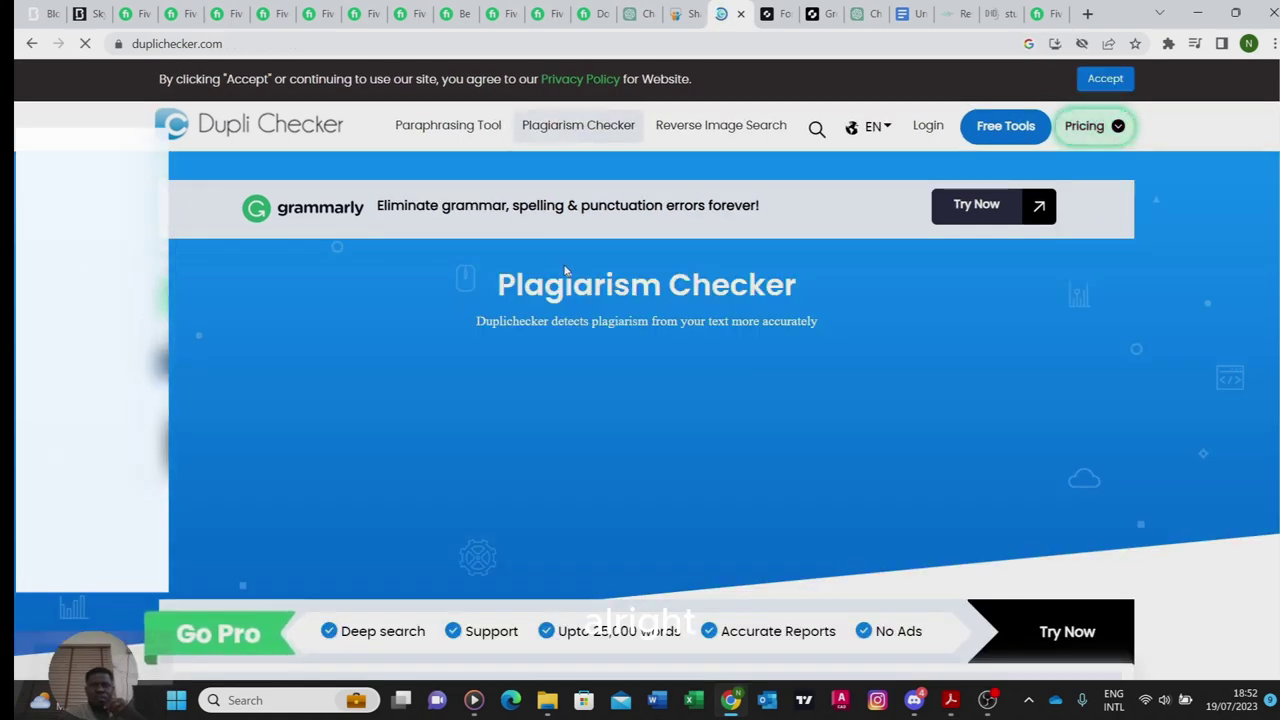
Step: Paste the copied "8 things people learn too late in life" content into the Plagiarism Checker's text box
{"action": "scroll", "coordinate": [424, 300], "scroll_direction": "down", "scroll_amount": 5}
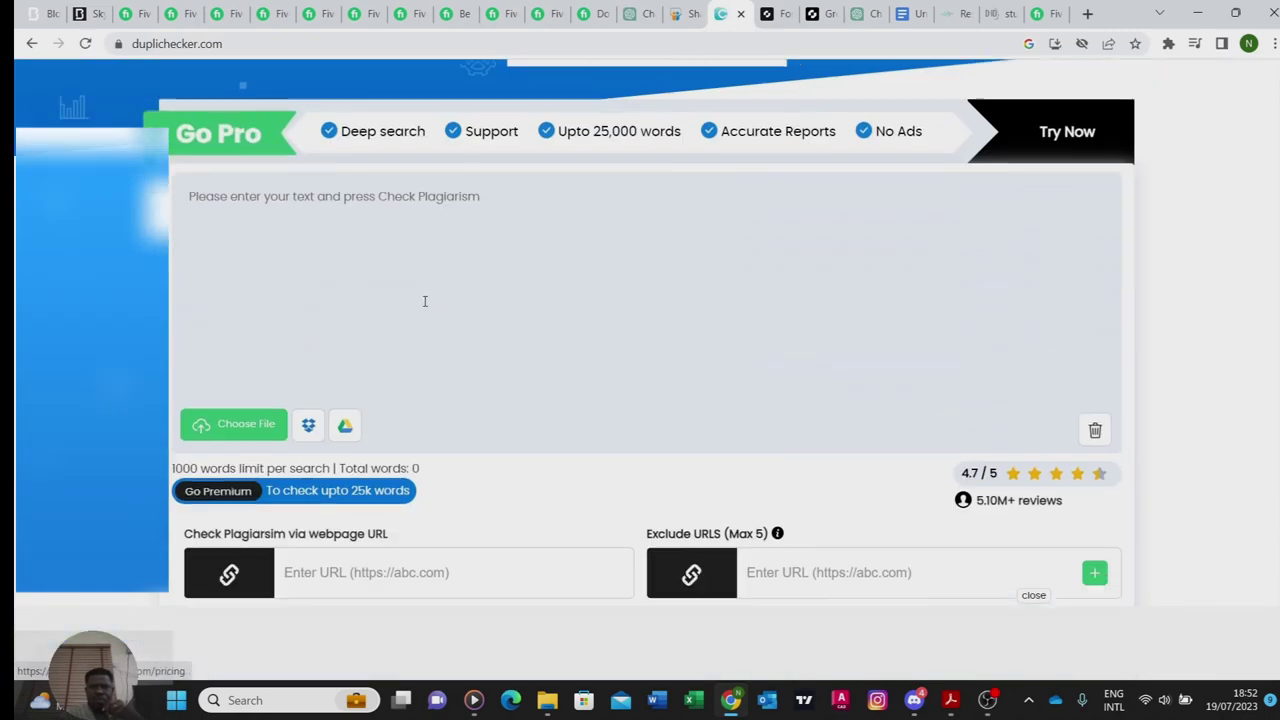
{"action": "scroll", "coordinate": [424, 300], "scroll_direction": "down", "scroll_amount": 4}
{"action": "scroll", "coordinate": [431, 291], "scroll_direction": "up", "scroll_amount": 3}
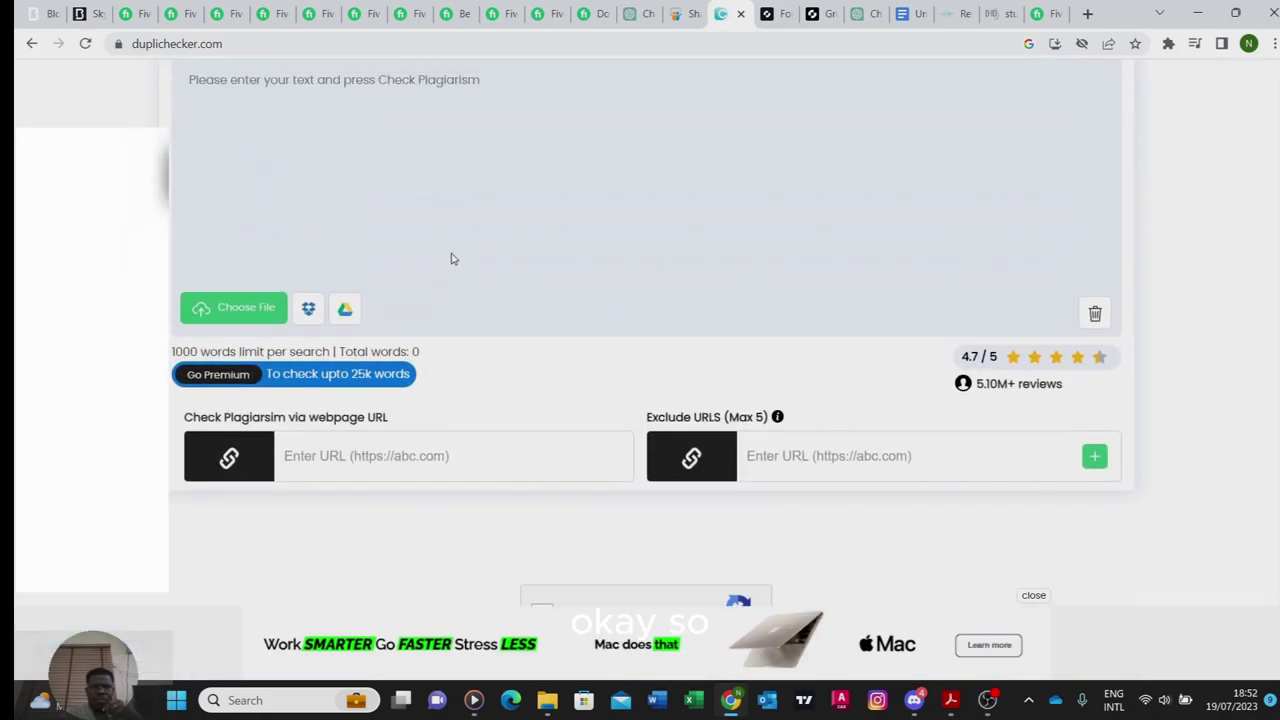
{"action": "scroll", "coordinate": [440, 280], "scroll_direction": "up", "scroll_amount": 5}
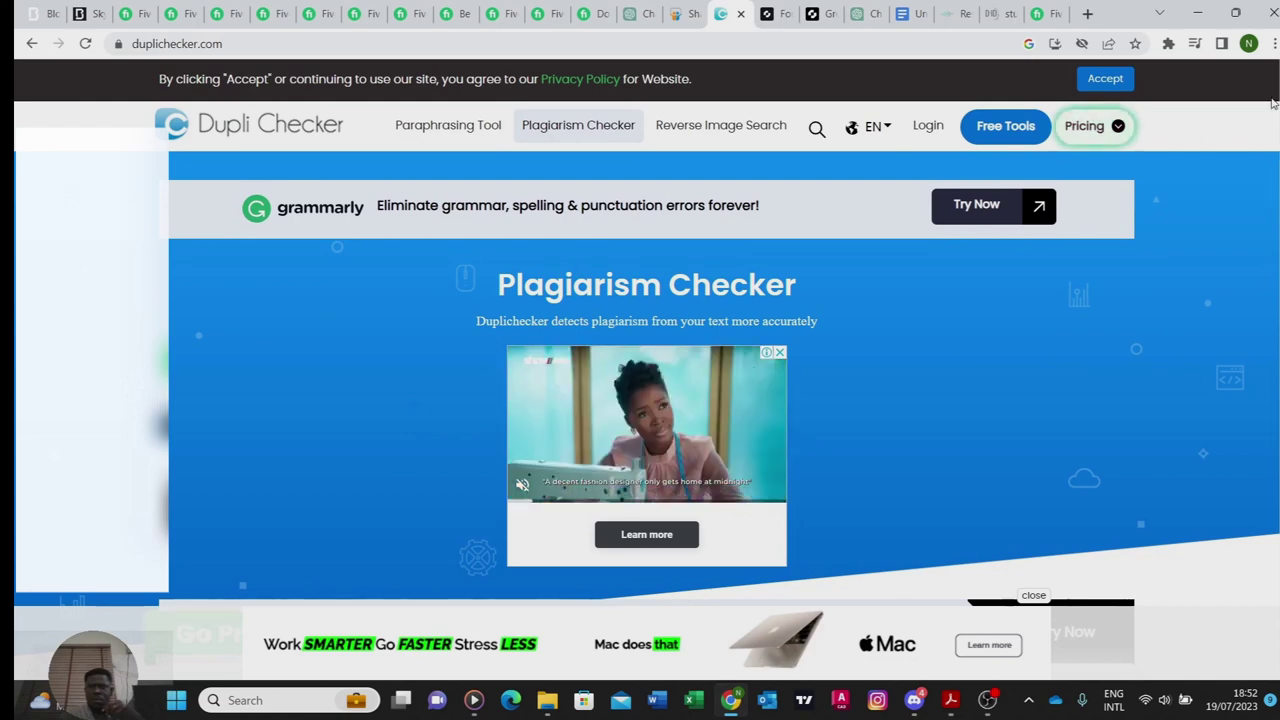
{"action": "scroll", "coordinate": [1273, 104], "scroll_direction": "down", "scroll_amount": 6}
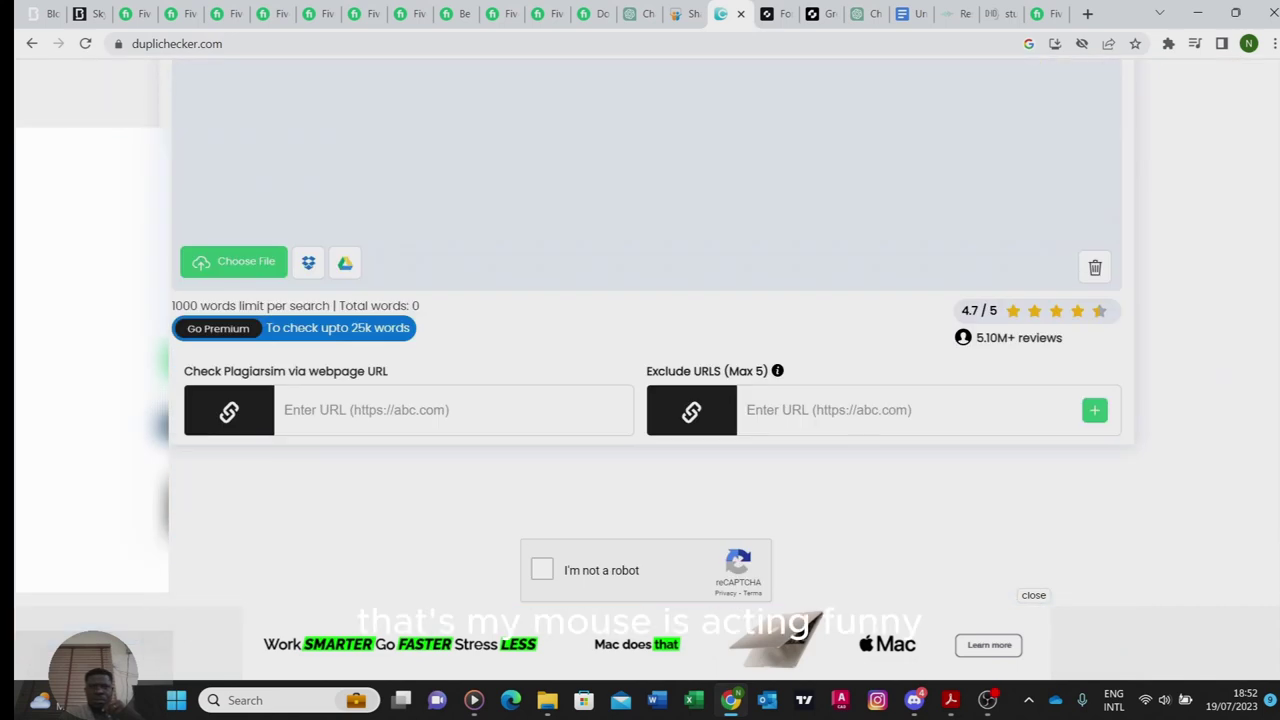
{"action": "scroll", "coordinate": [470, 190], "scroll_direction": "up", "scroll_amount": 1}
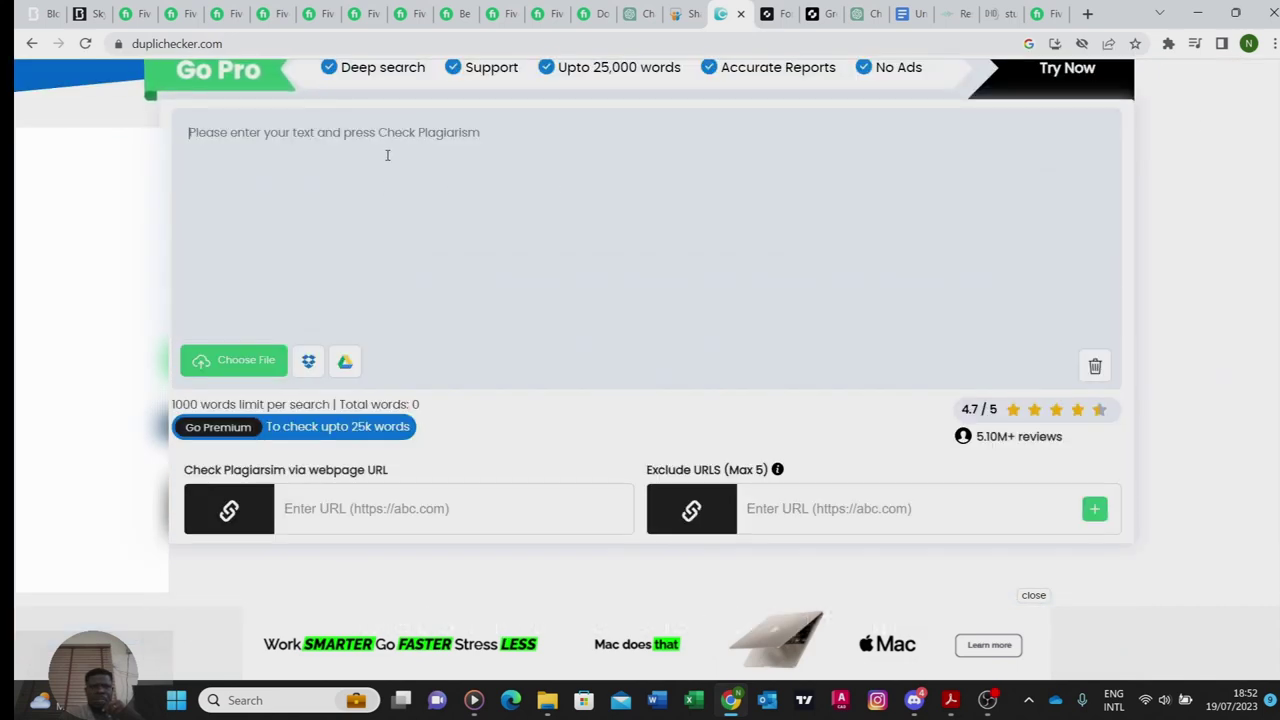
{"action": "key", "text": "ctrl+v"}
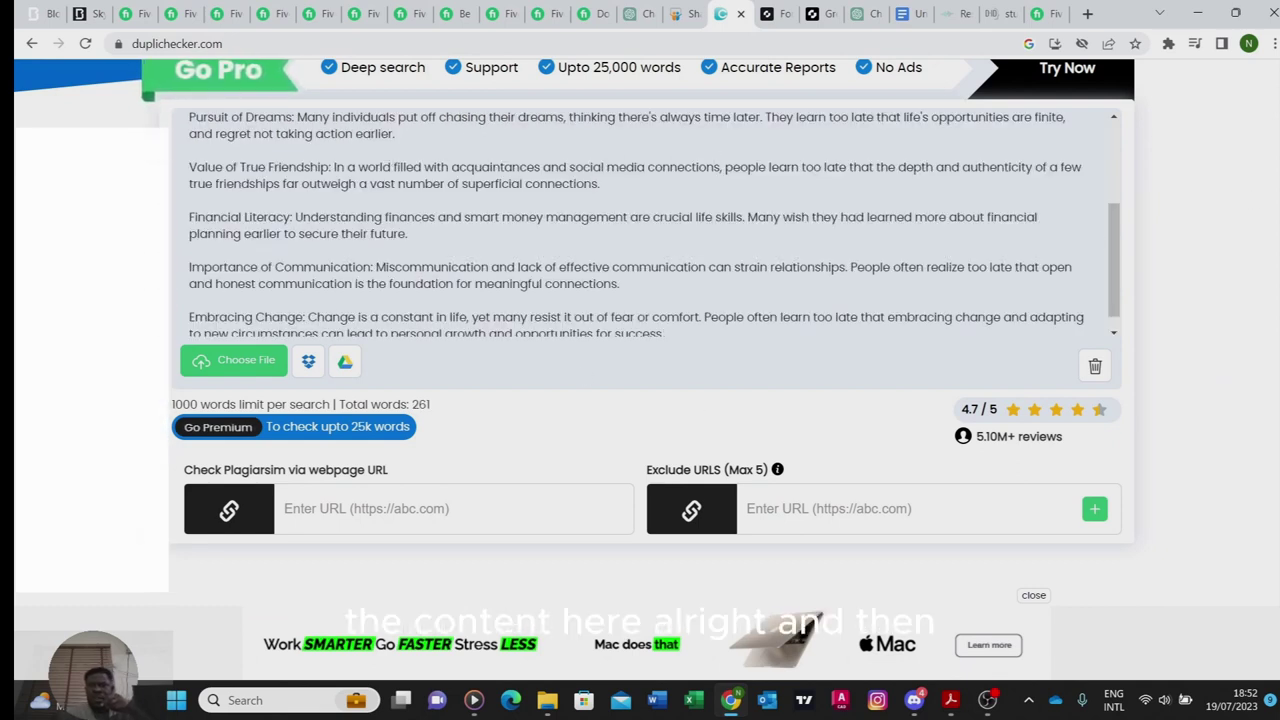
Step: Start the "I'm not a robot" check below the text box and submit the squares showing the parked motorcycles
{"action": "scroll", "coordinate": [1235, 210], "scroll_direction": "down", "scroll_amount": 5}
{"action": "scroll", "coordinate": [1193, 226], "scroll_direction": "up", "scroll_amount": 1}
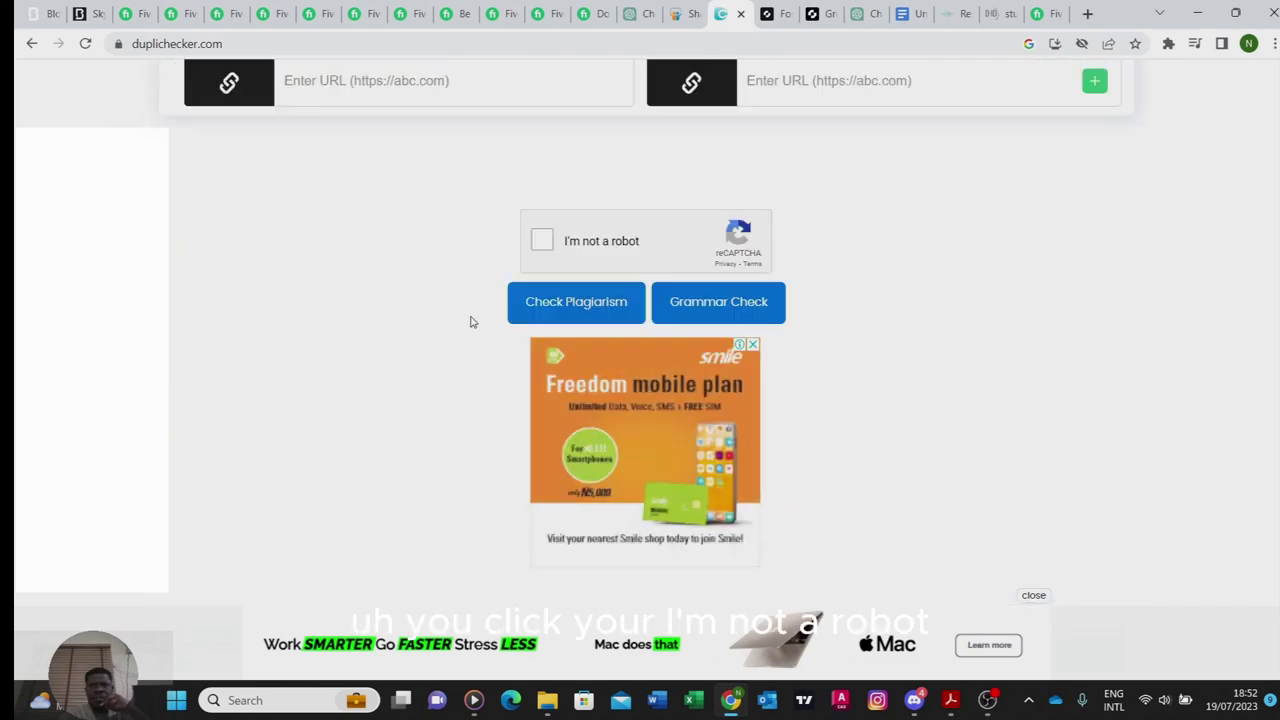
{"action": "left_click", "coordinate": [543, 242]}
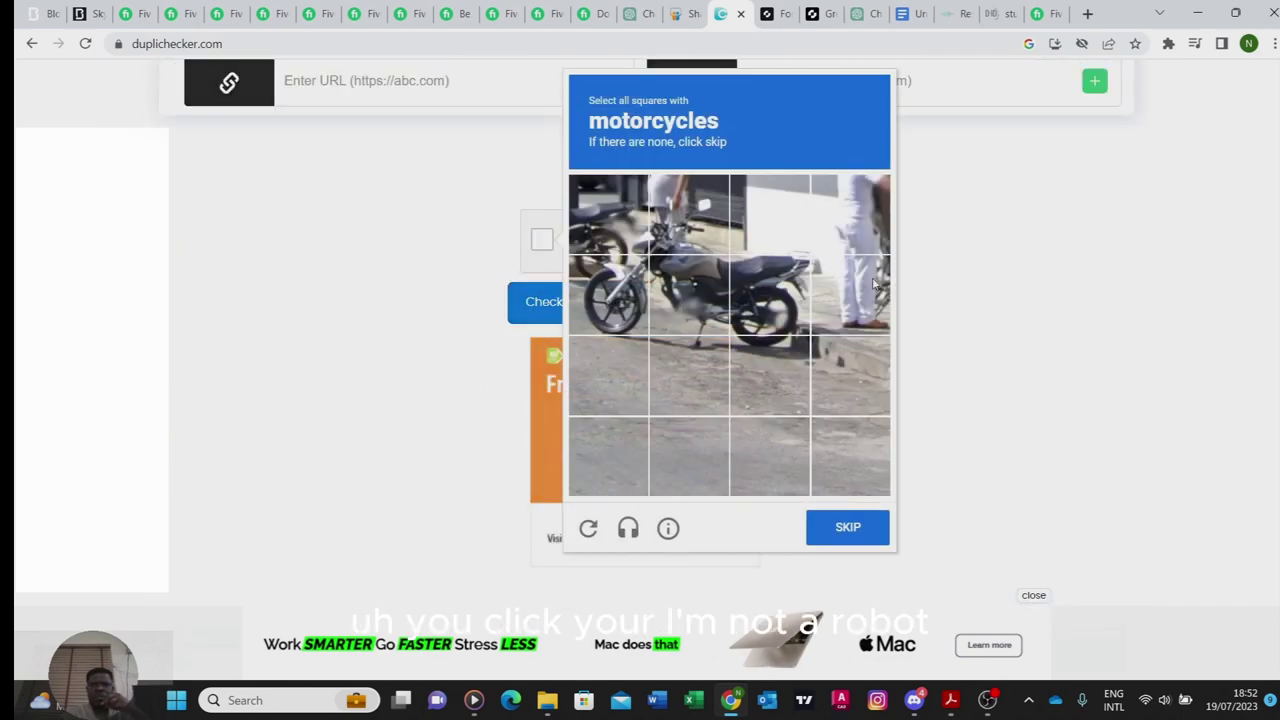
{"action": "left_click", "coordinate": [677, 293]}
{"action": "left_click", "coordinate": [703, 229]}
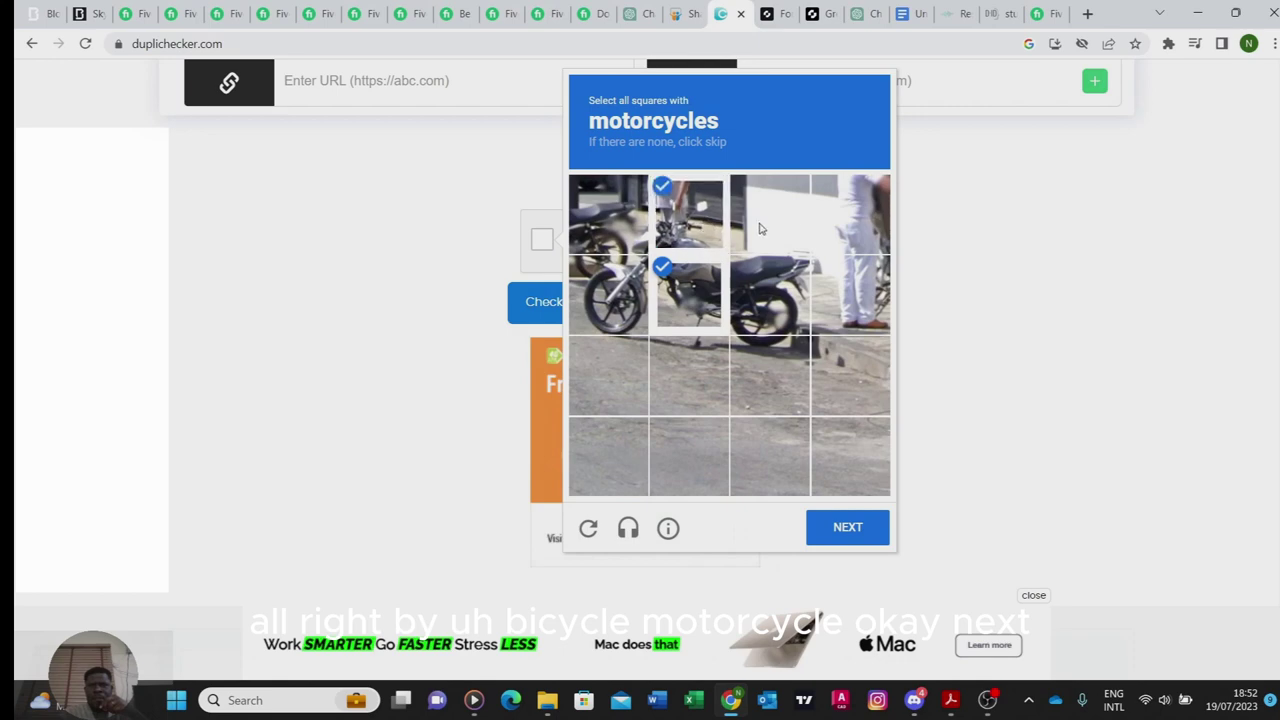
{"action": "left_click", "coordinate": [795, 226]}
{"action": "left_click", "coordinate": [773, 305]}
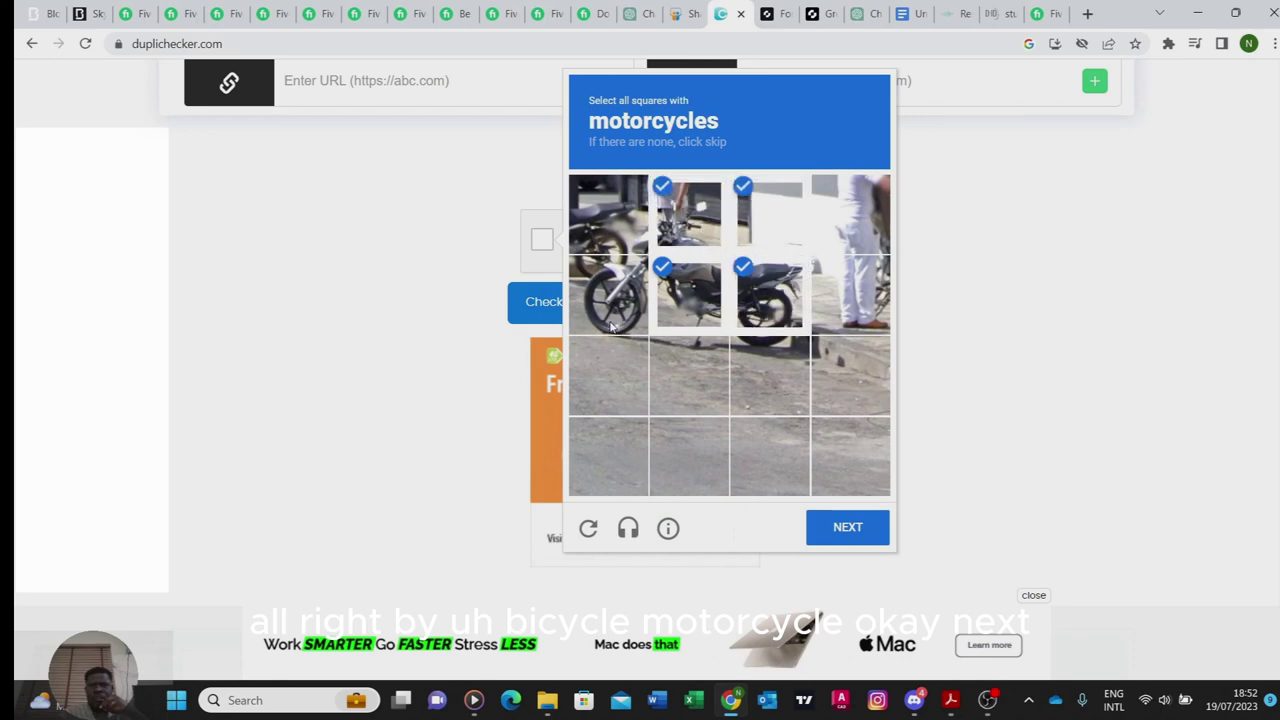
{"action": "left_click", "coordinate": [612, 322]}
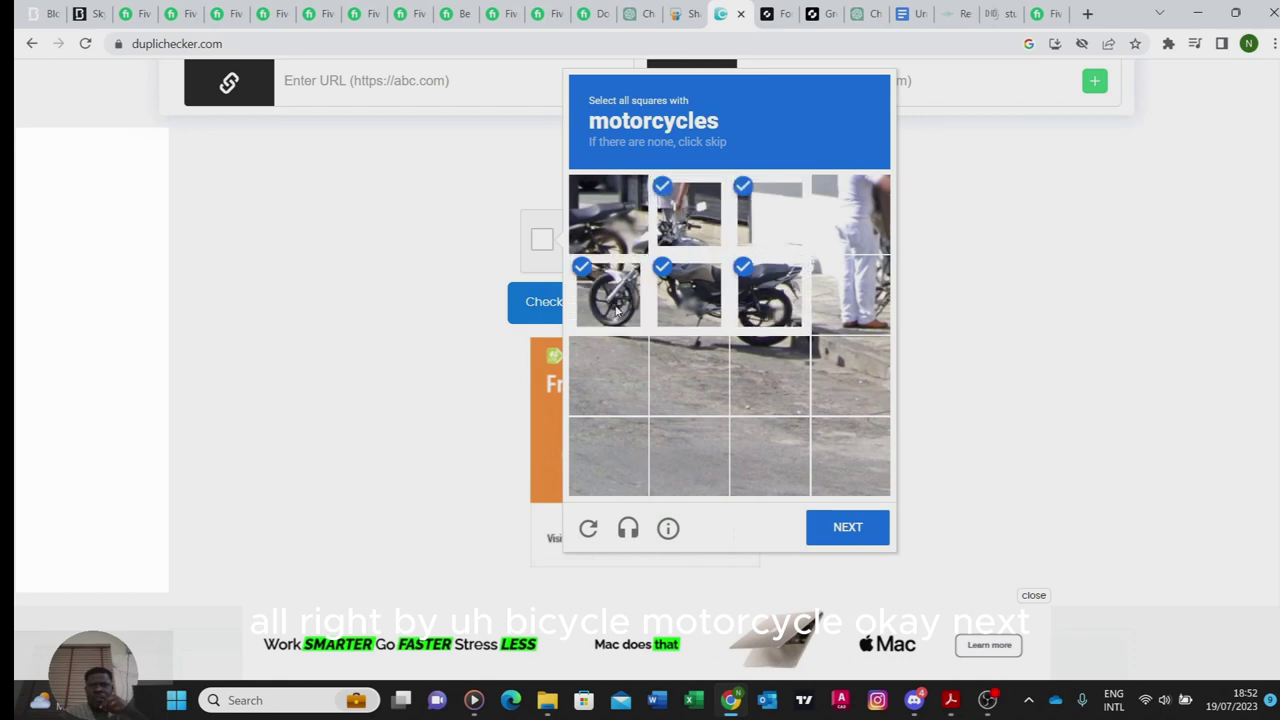
{"action": "left_click", "coordinate": [858, 528]}
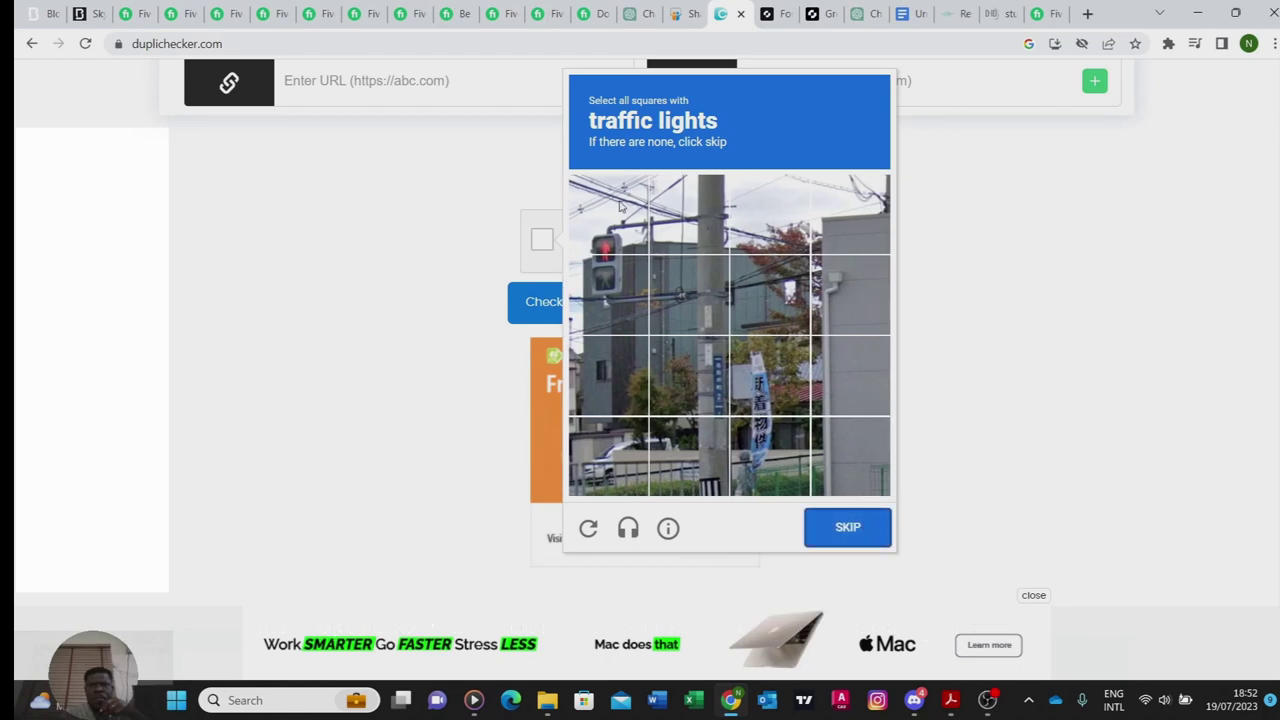
Step: Submit the squares containing traffic lights, followed by the four squares containing stairs, in the reCAPTCHA image challenges
{"action": "left_click", "coordinate": [605, 232]}
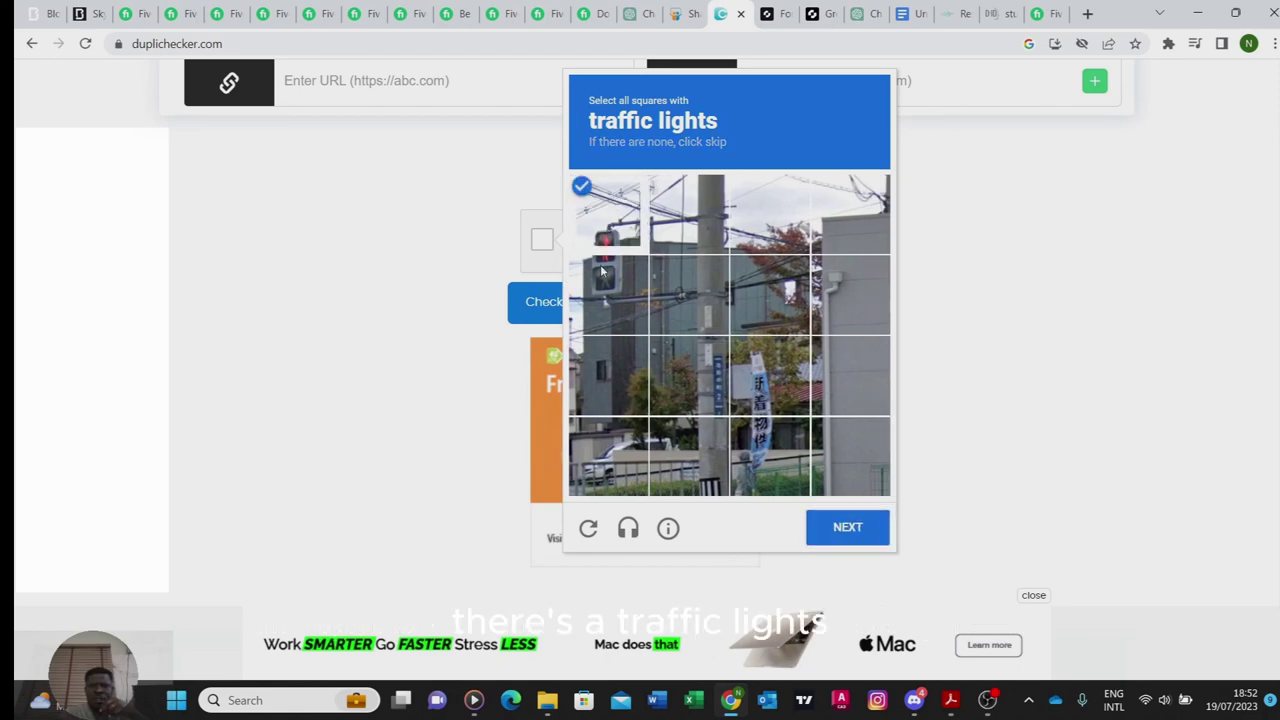
{"action": "left_click", "coordinate": [604, 270]}
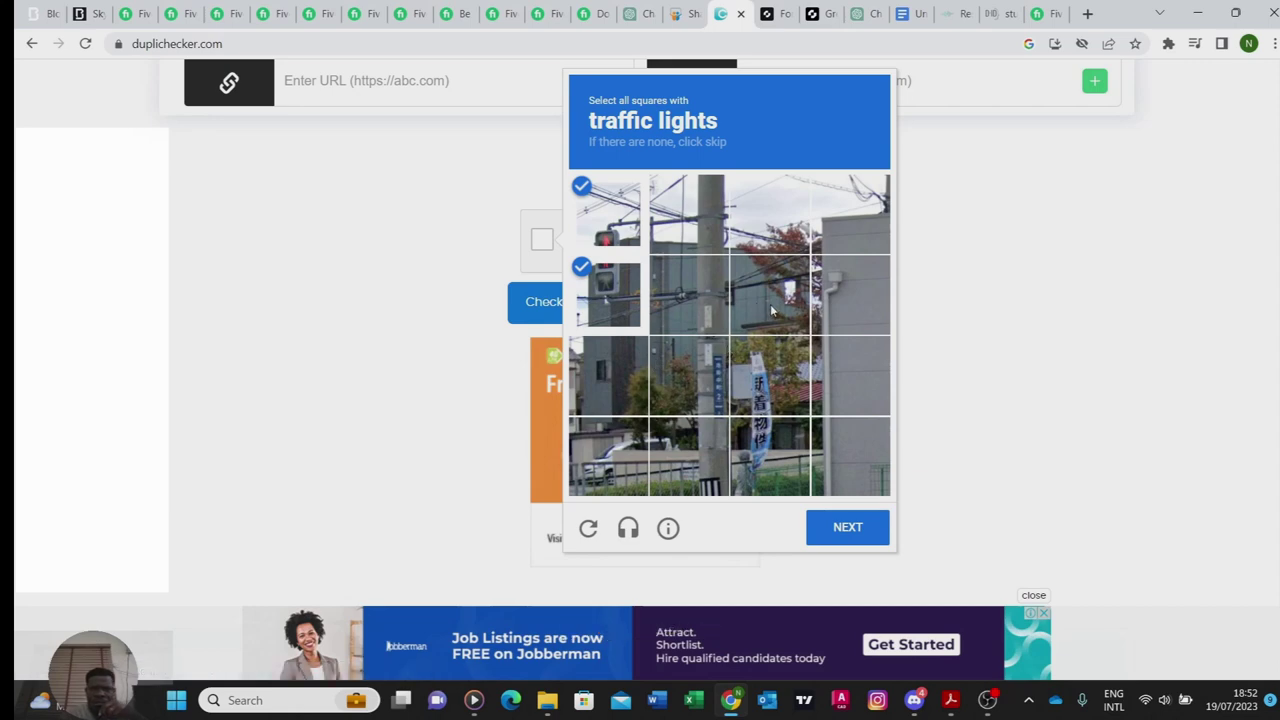
{"action": "left_click", "coordinate": [858, 530]}
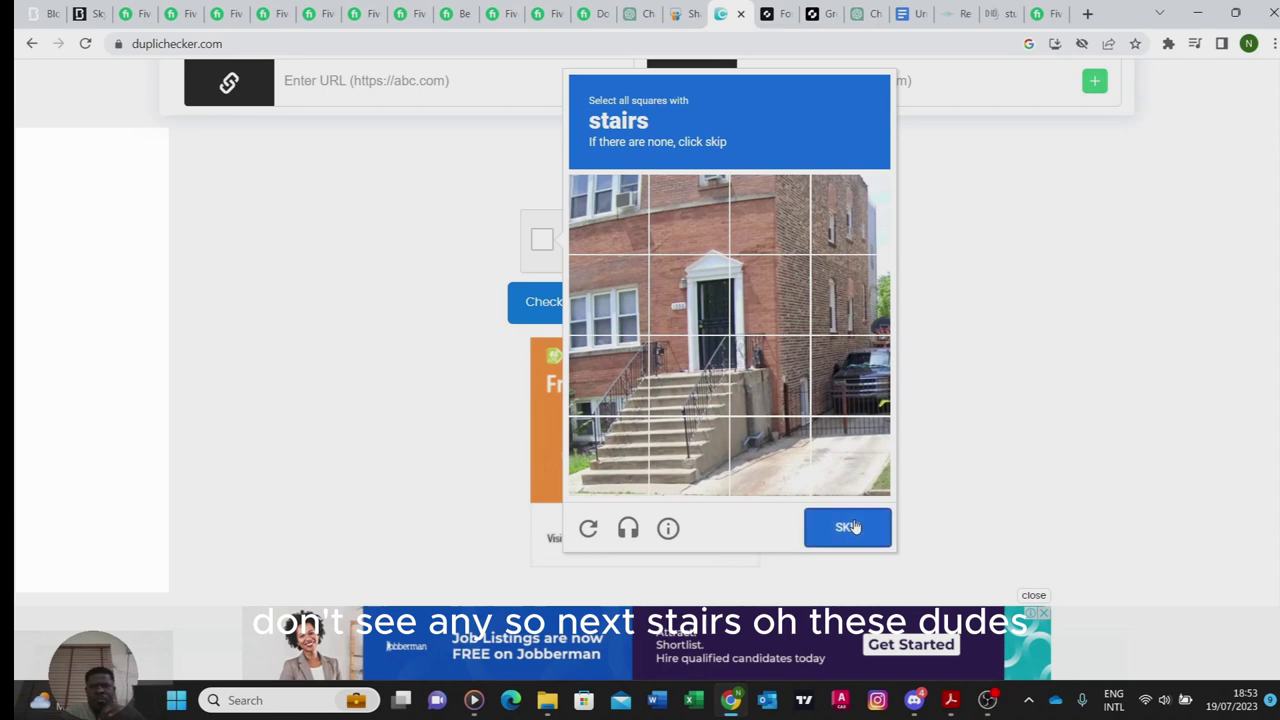
{"action": "left_click", "coordinate": [680, 462]}
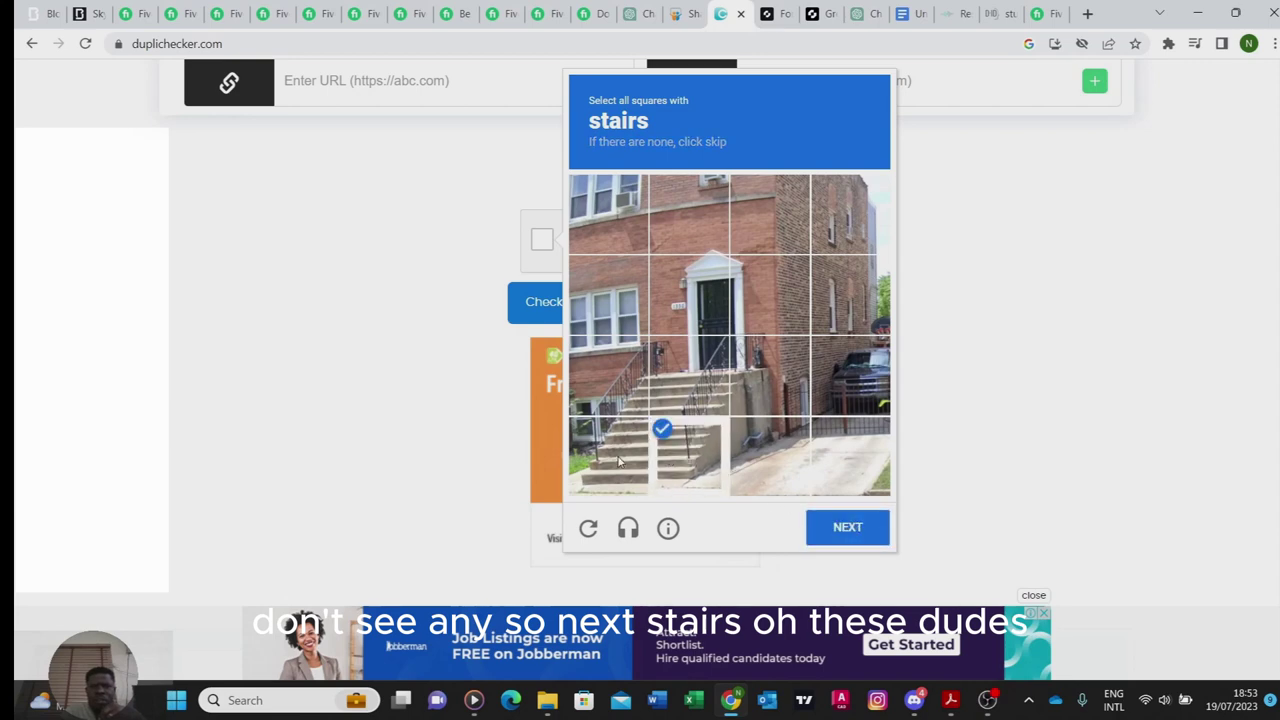
{"action": "left_click", "coordinate": [620, 462]}
{"action": "left_click", "coordinate": [621, 388]}
{"action": "left_click", "coordinate": [681, 376]}
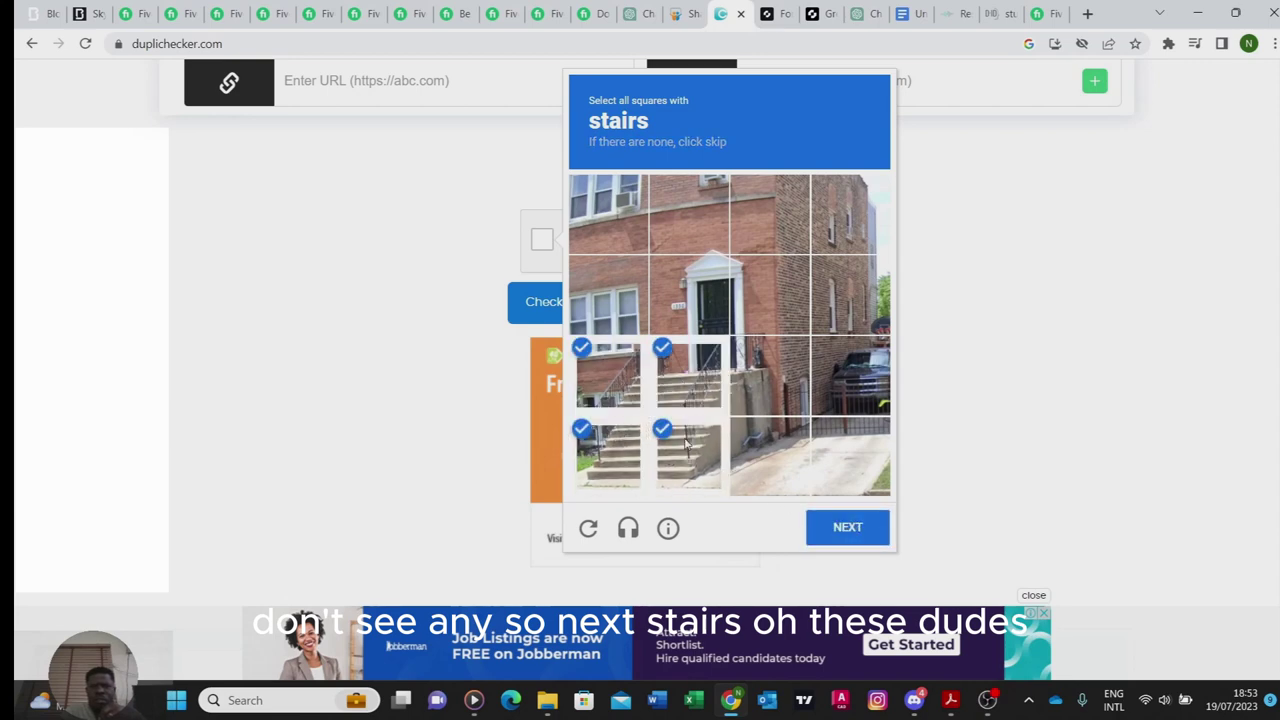
{"action": "left_click", "coordinate": [845, 526]}
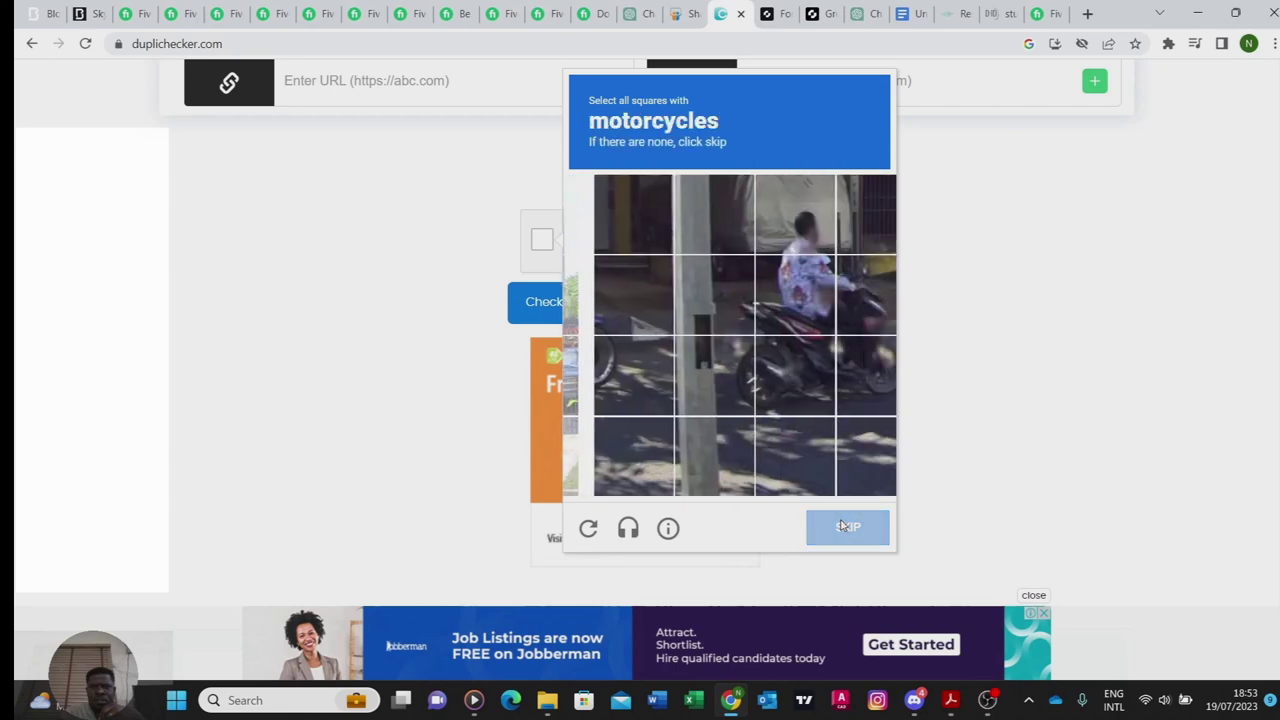
Step: Mark the four squares covering the ridden motorcycle in the next reCAPTCHA image and submit them
{"action": "left_click", "coordinate": [769, 388]}
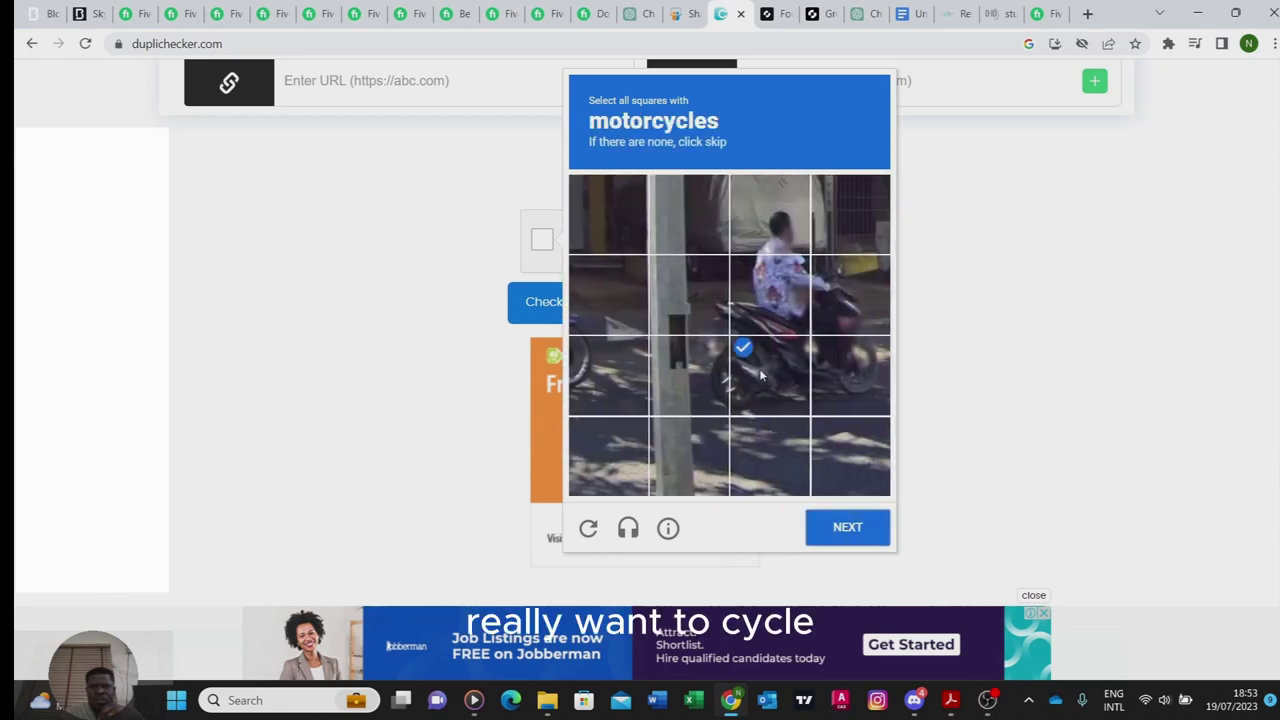
{"action": "left_click", "coordinate": [830, 372]}
{"action": "left_click", "coordinate": [851, 312]}
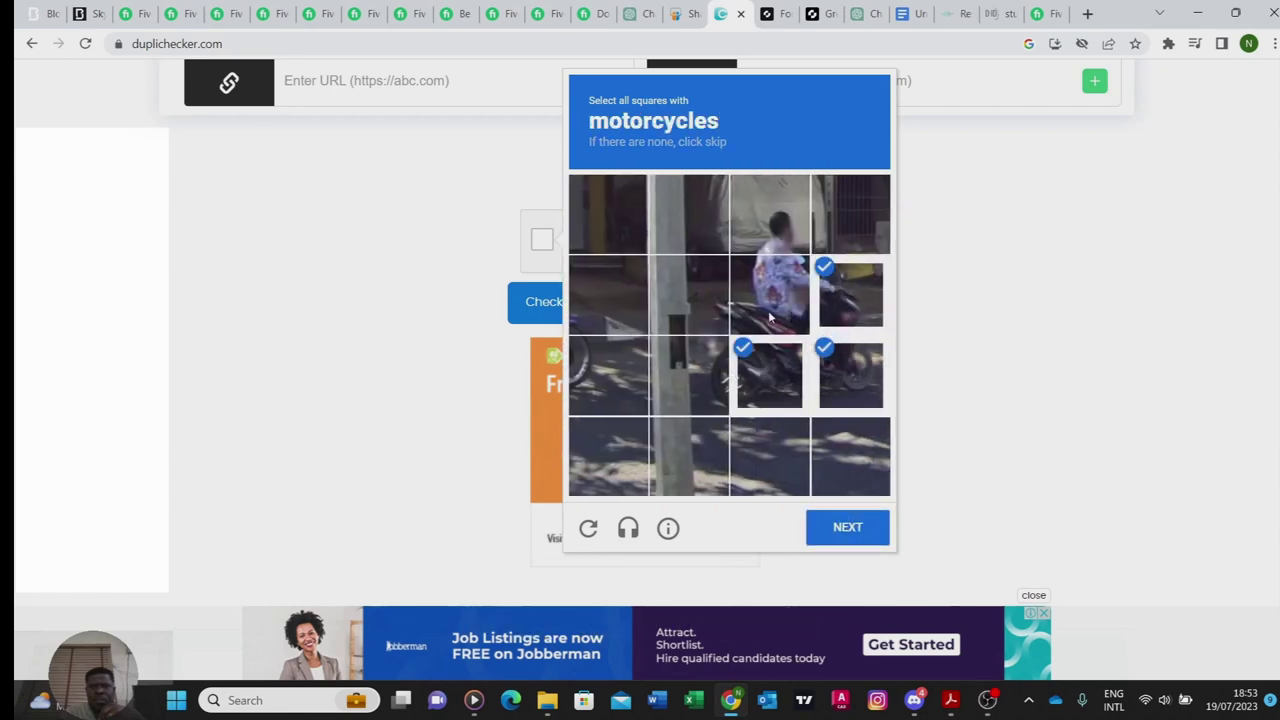
{"action": "left_click", "coordinate": [767, 316]}
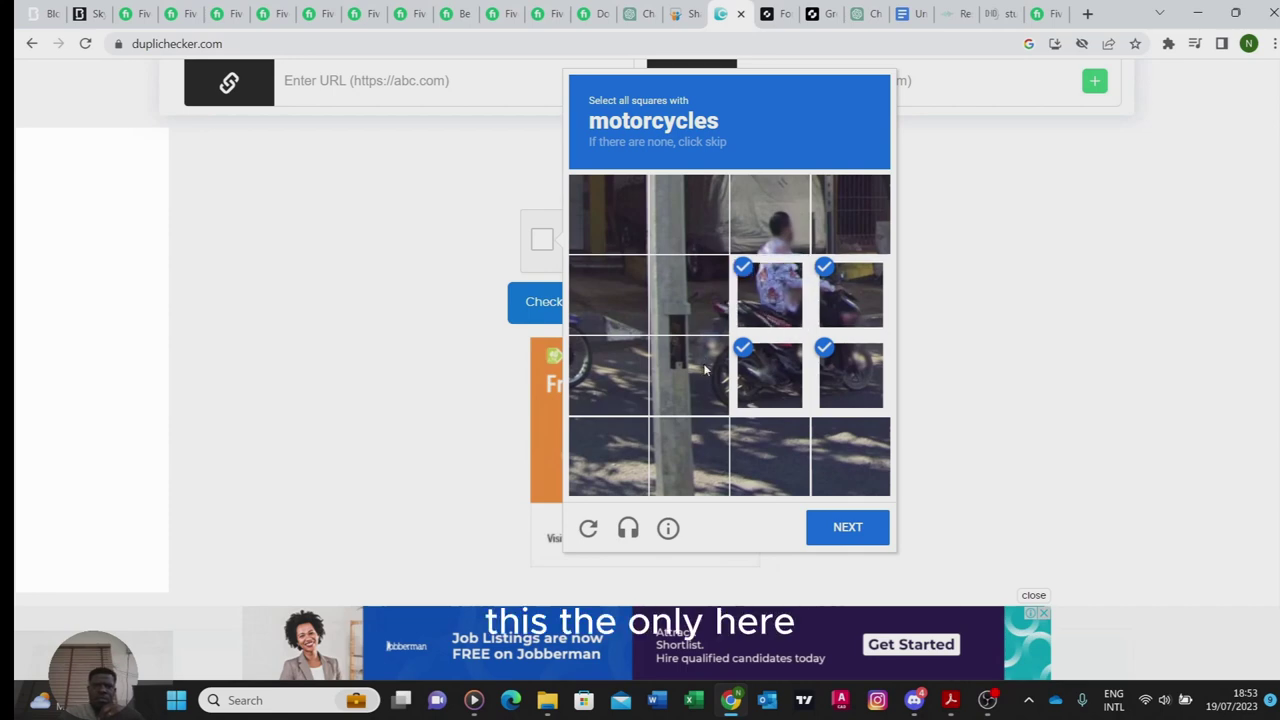
{"action": "left_click", "coordinate": [850, 527]}
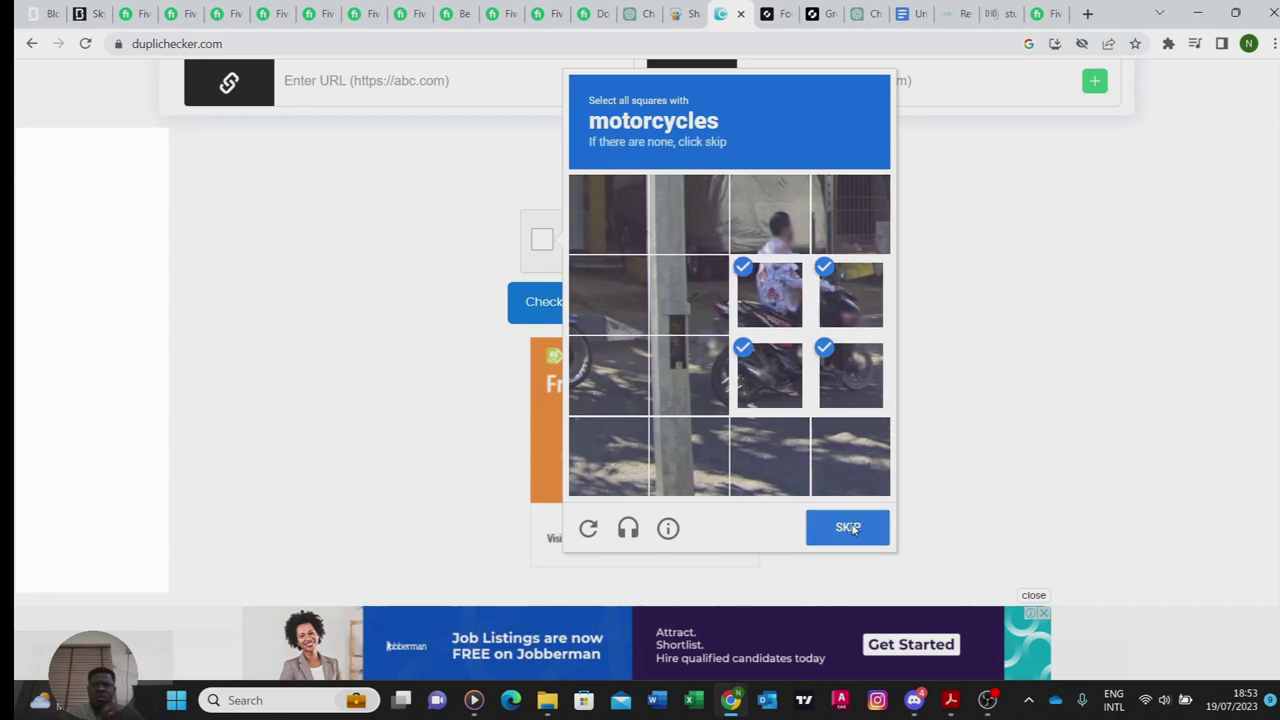
Step: Verify the four squares containing the bicycle and run Check Plagiarism on the pasted text
{"action": "left_click", "coordinate": [768, 376]}
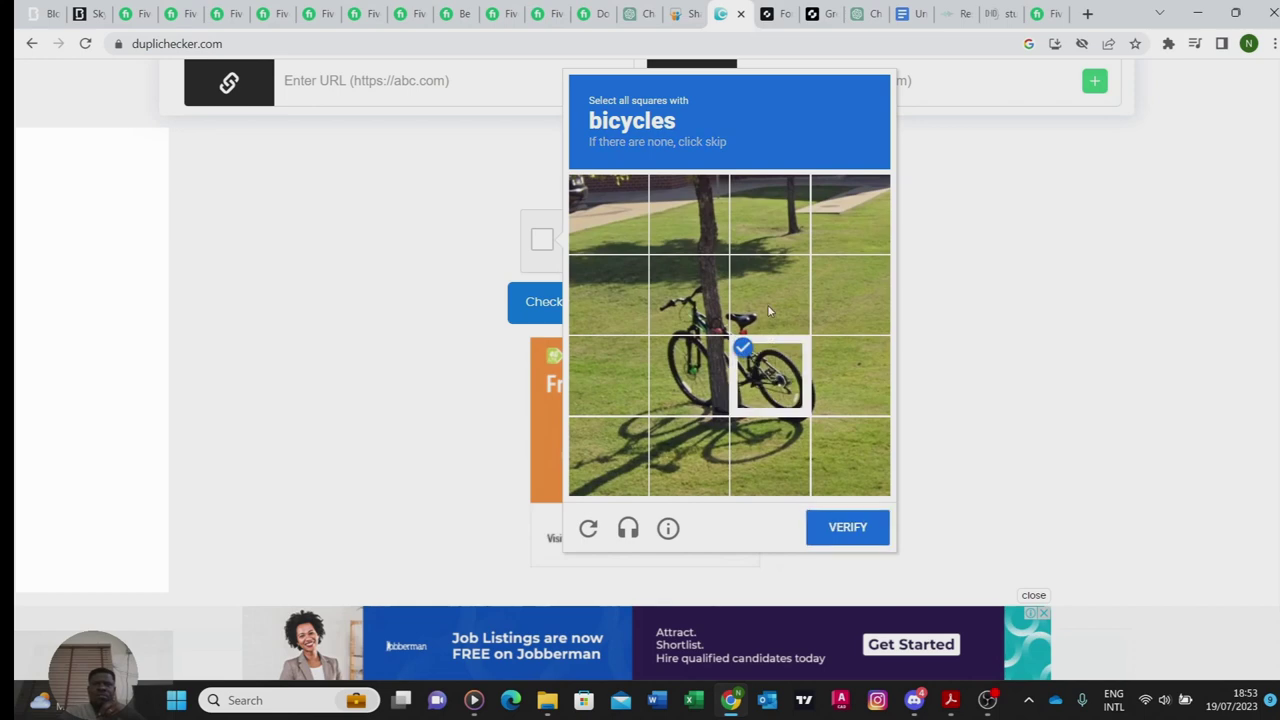
{"action": "left_click", "coordinate": [679, 301]}
{"action": "left_click", "coordinate": [683, 362]}
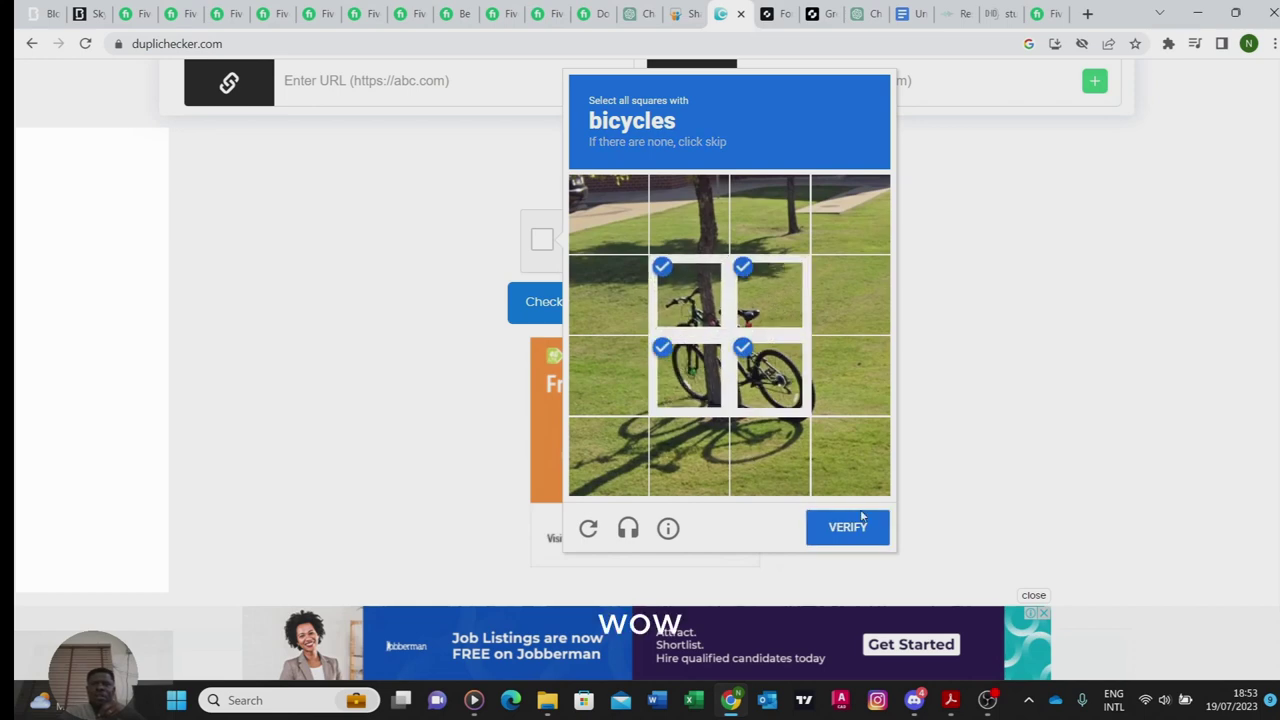
{"action": "left_click", "coordinate": [847, 527]}
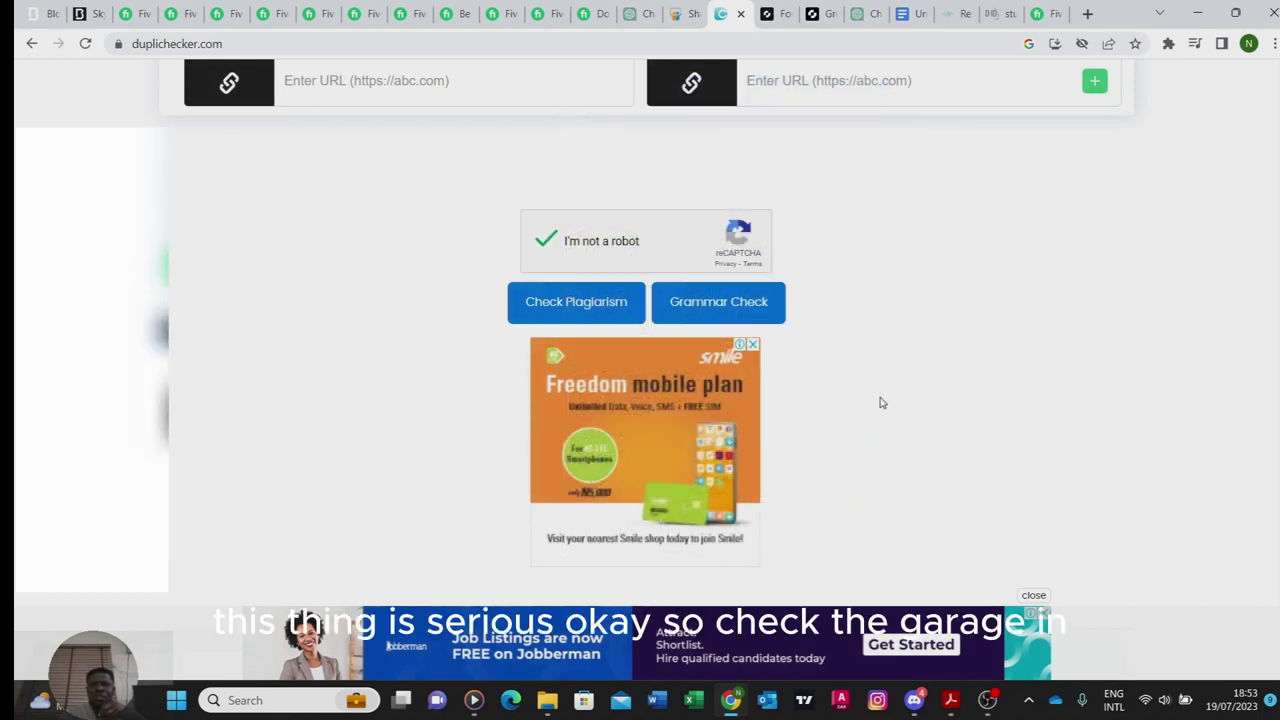
{"action": "left_click", "coordinate": [568, 298]}
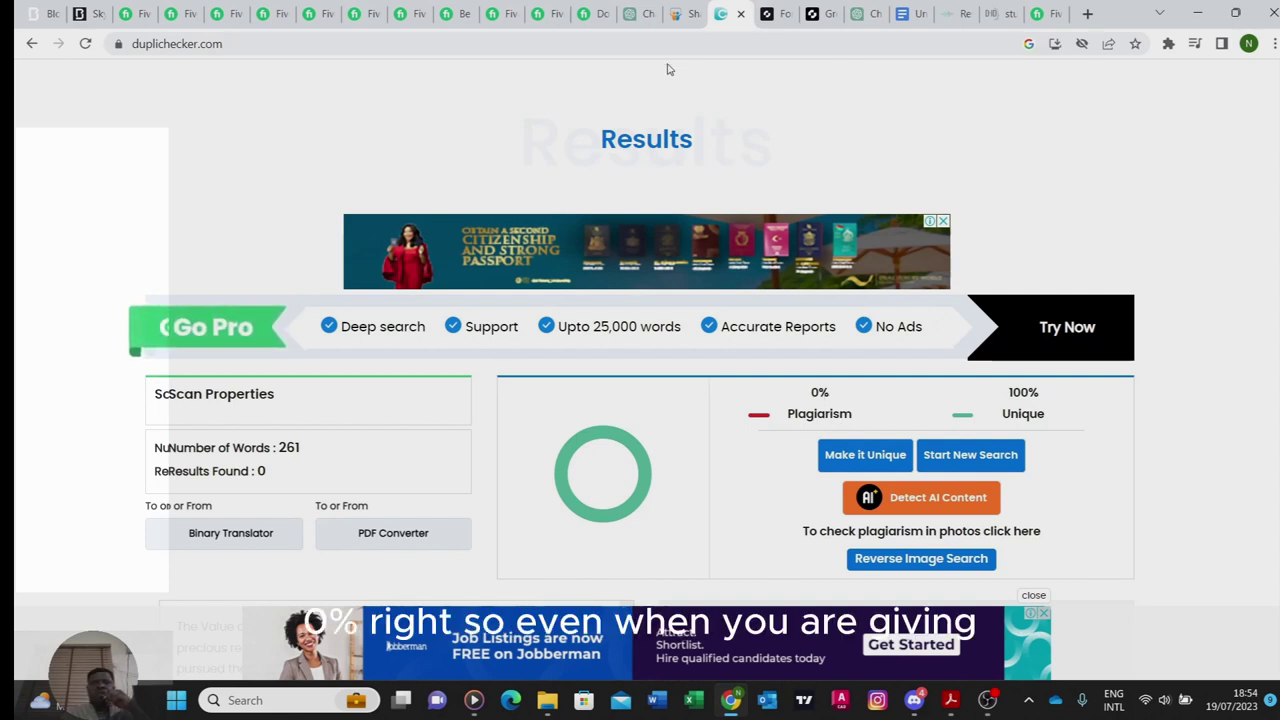
Step: Switch to the presentation in Adobe Acrobat and go to page 6, "How to Create A.I Art"
{"action": "mouse_move", "coordinate": [861, 19]}
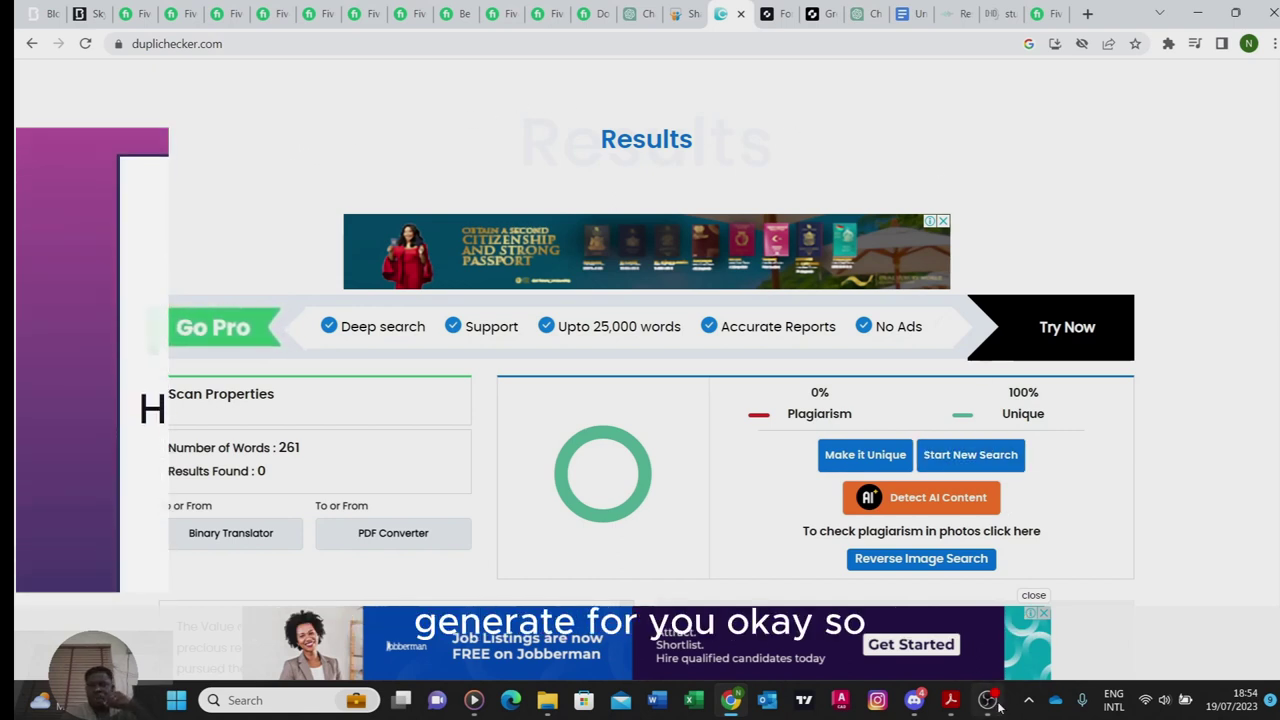
{"action": "left_click", "coordinate": [951, 701]}
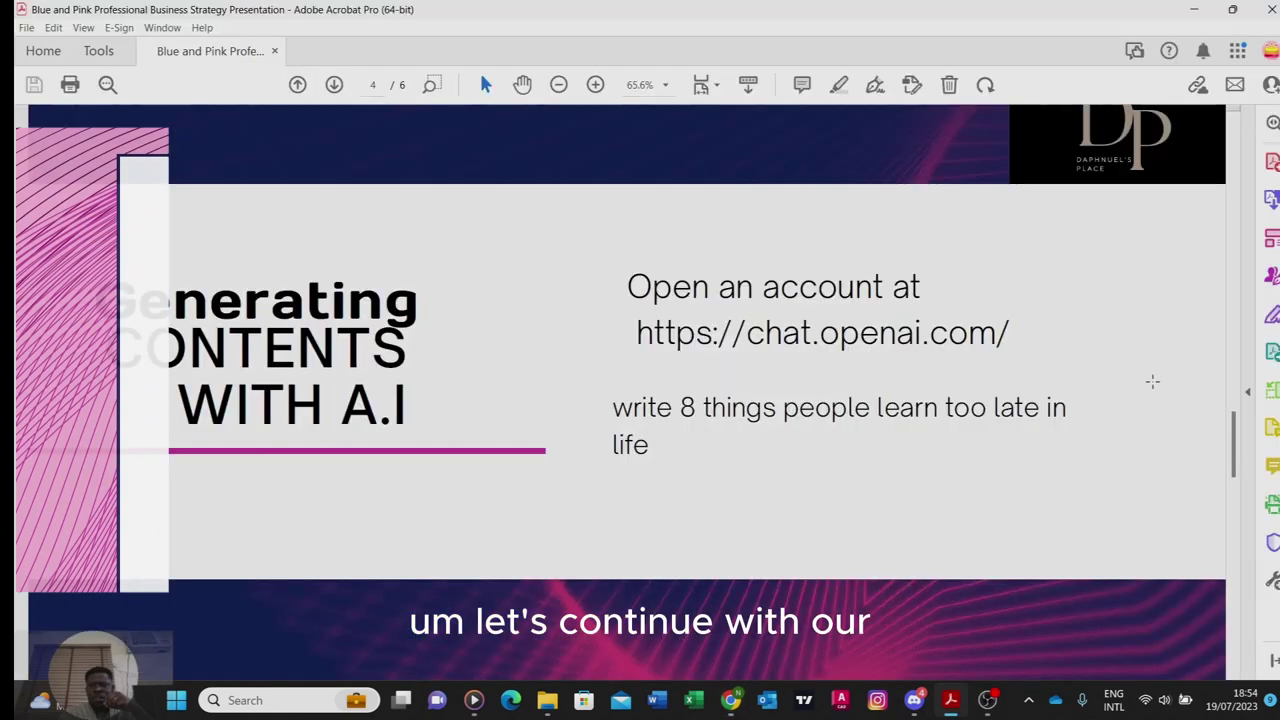
{"action": "left_click_drag", "start_coordinate": [1234, 445], "coordinate": [1210, 604]}
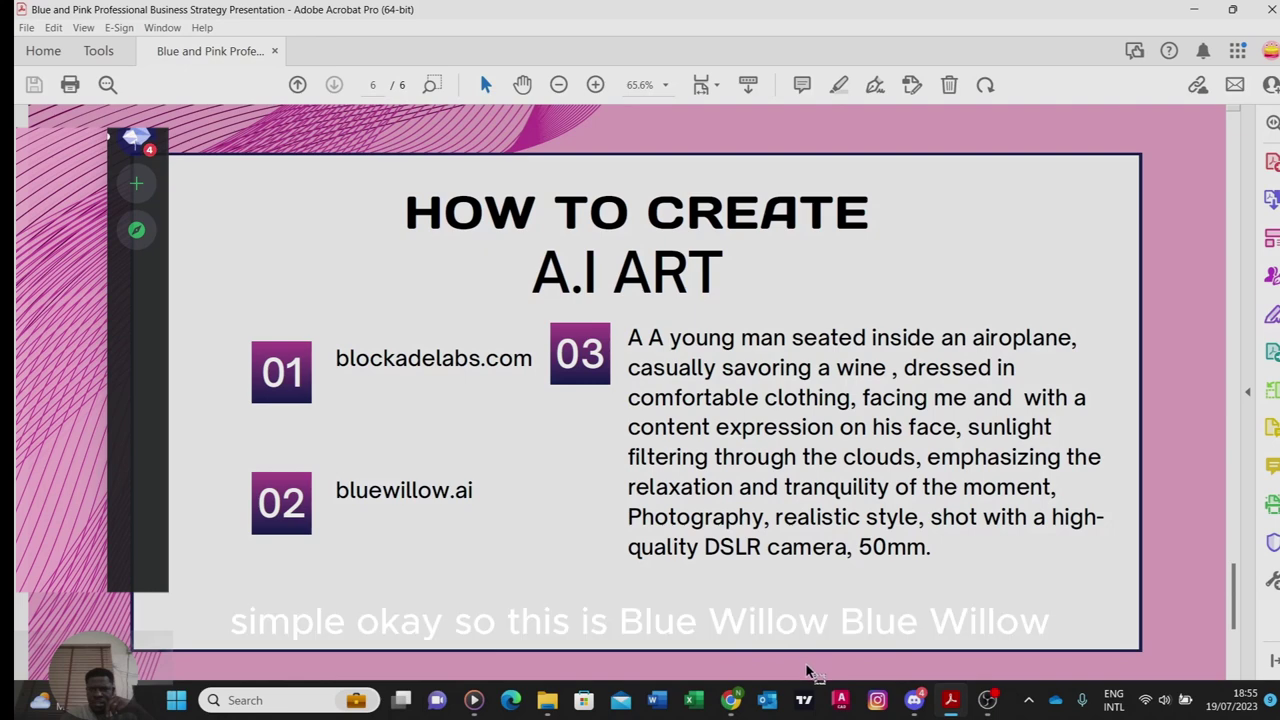
Step: Switch to Discord, go to the BlueWillow server's rookie-16 channel and start an /imagine command
{"action": "left_click", "coordinate": [915, 702]}
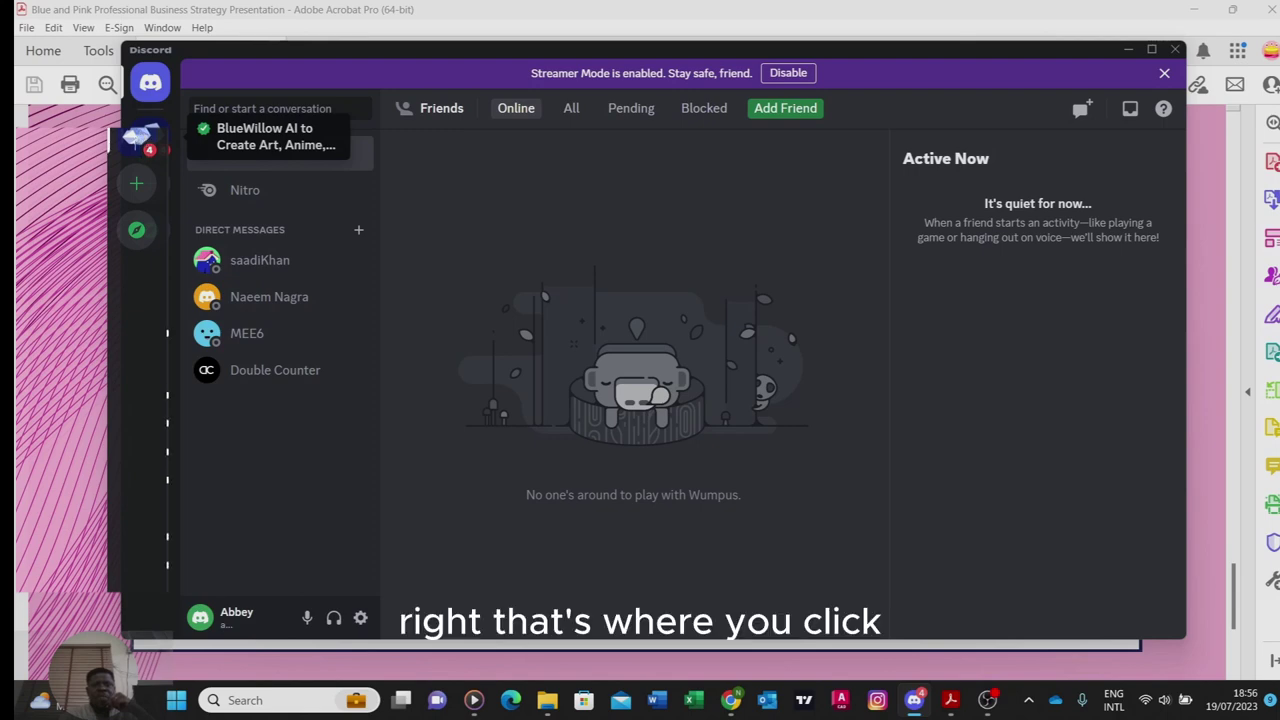
{"action": "left_click", "coordinate": [141, 140]}
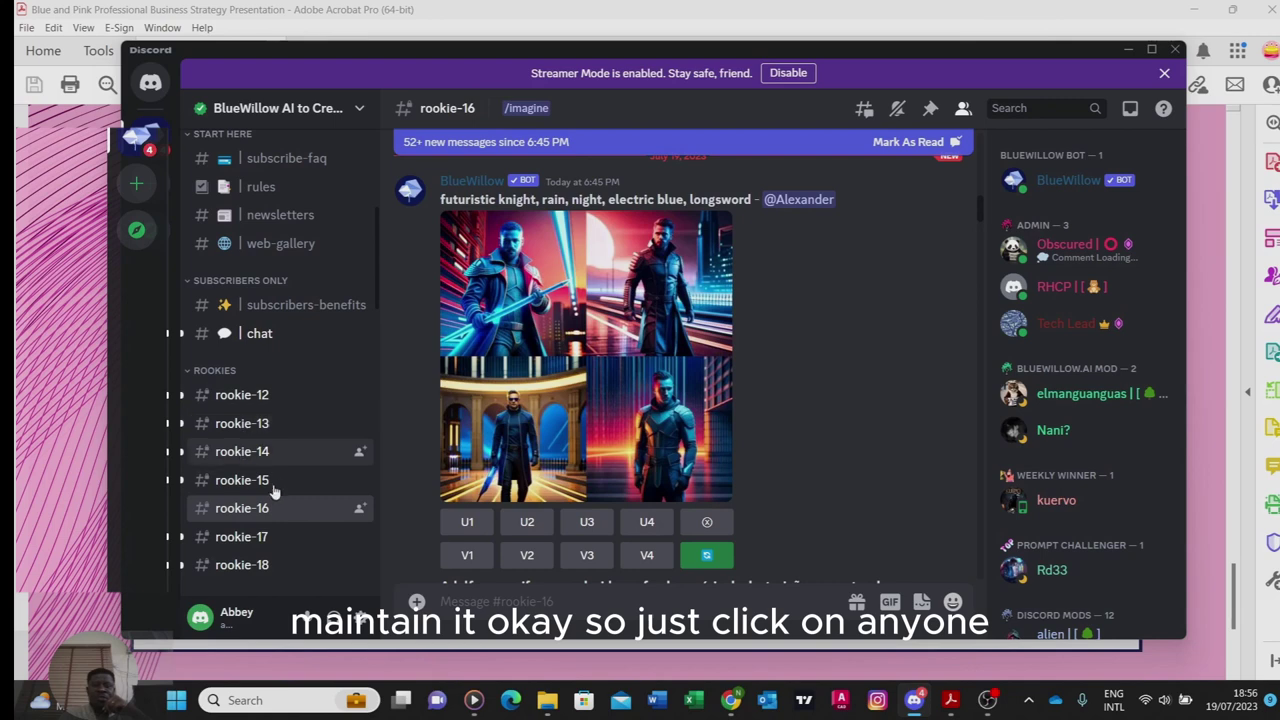
{"action": "left_click", "coordinate": [491, 598]}
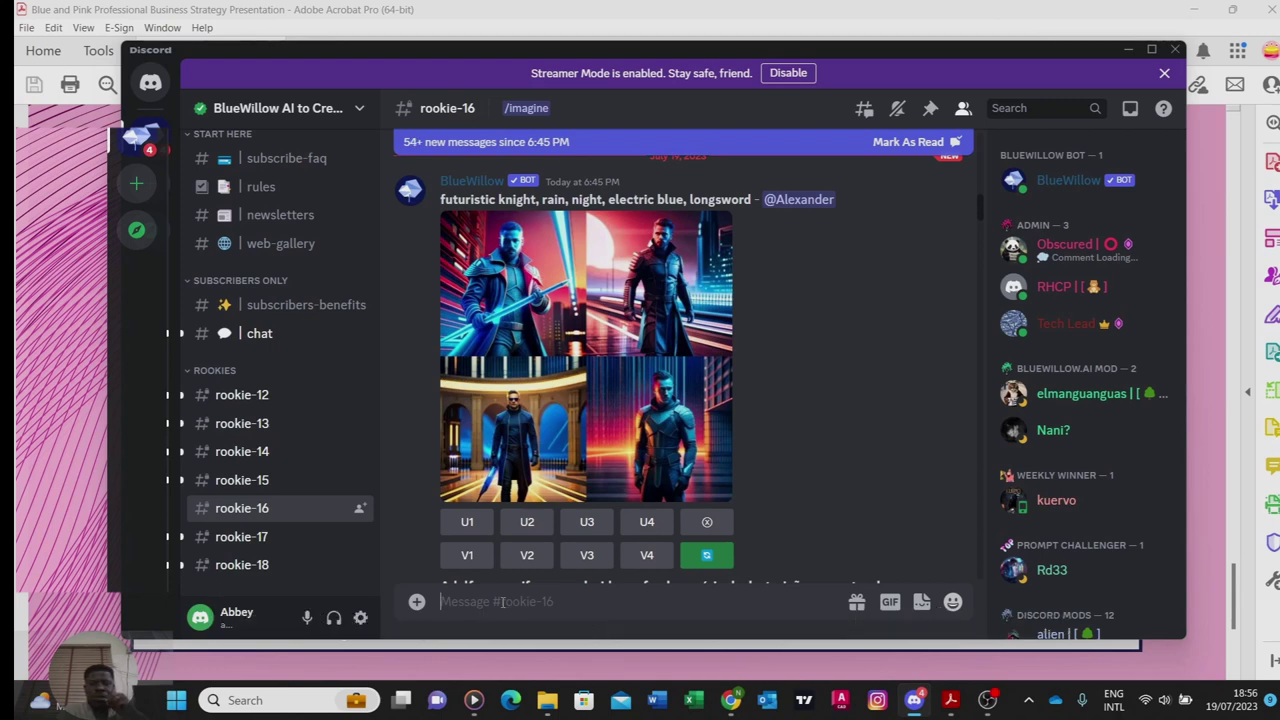
{"action": "type", "text": "/"}
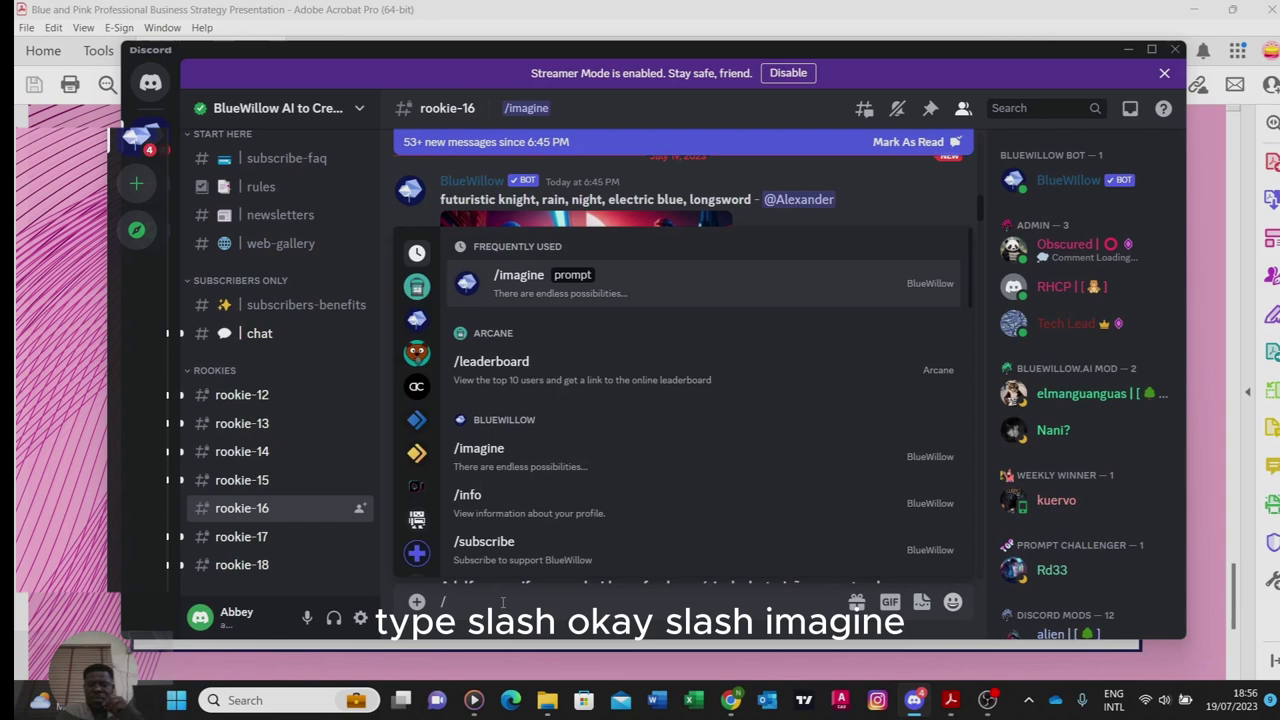
{"action": "type", "text": "ima"}
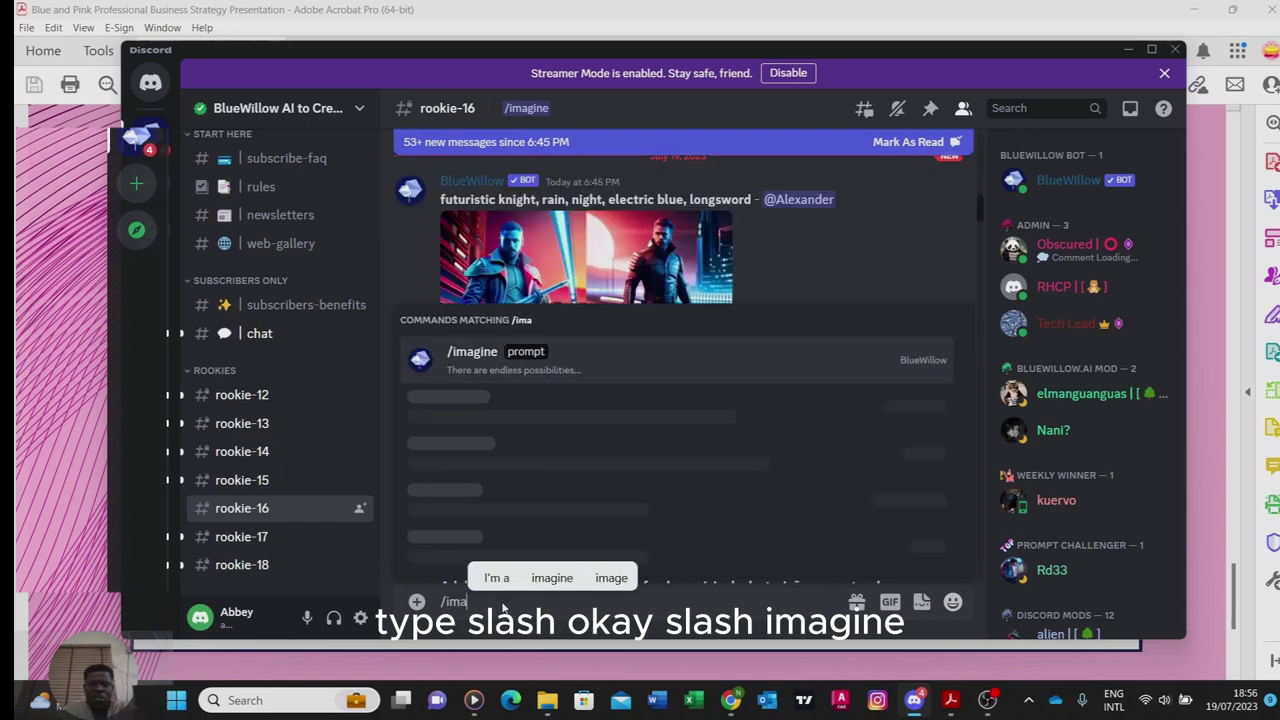
{"action": "type", "text": "gine"}
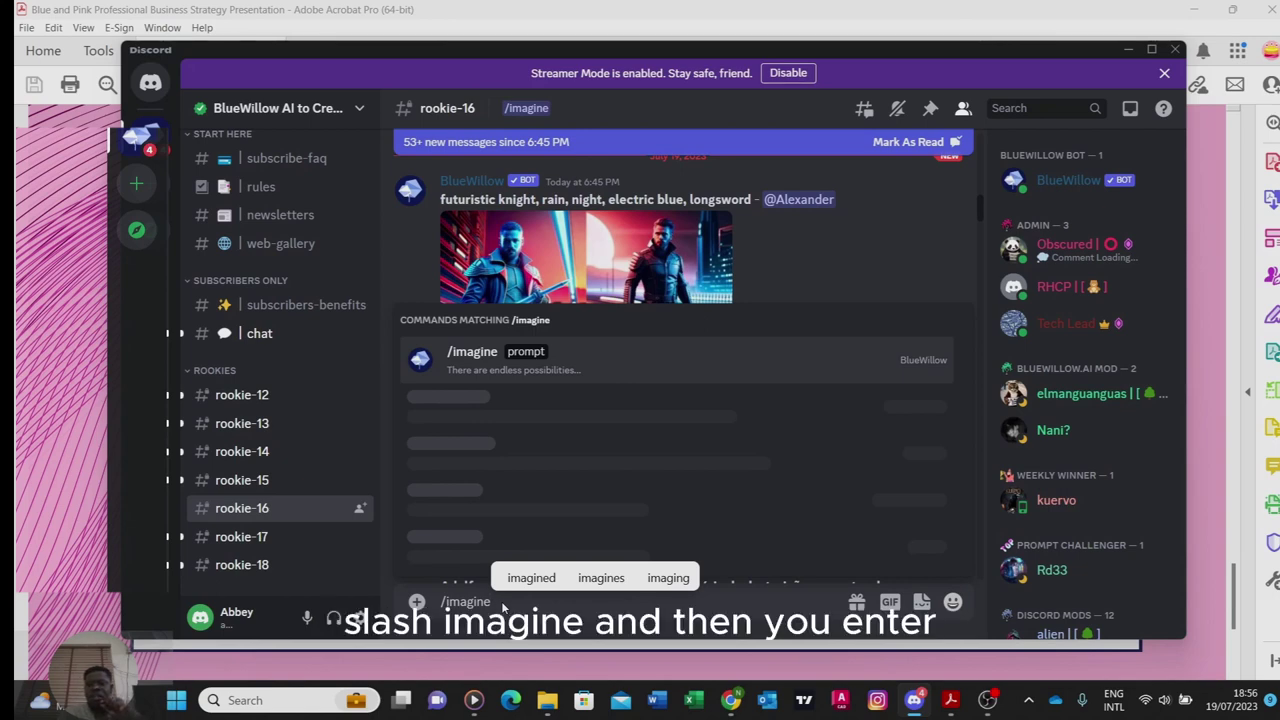
{"action": "key", "text": "Tab"}
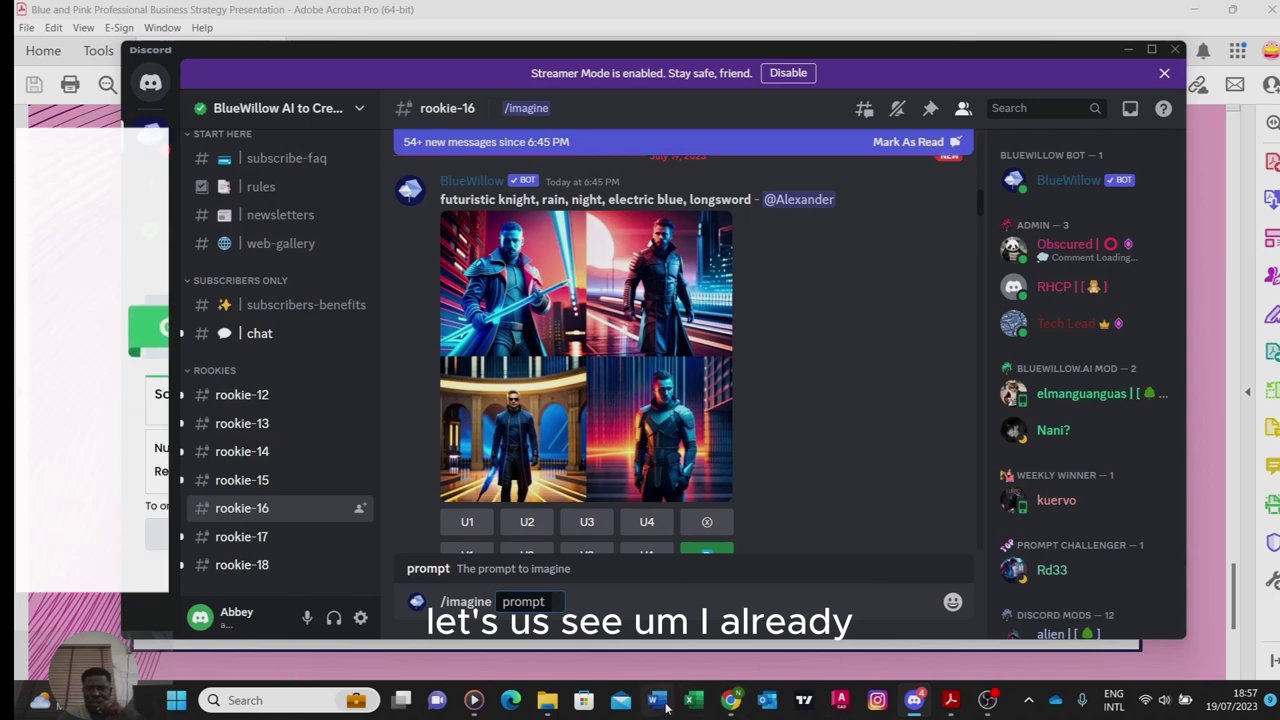
Step: Switch to the "Unlocking the Wealth Mindset" Google Doc in Chrome and copy the prompt about the young man seated inside an airoplane
{"action": "left_click", "coordinate": [733, 702]}
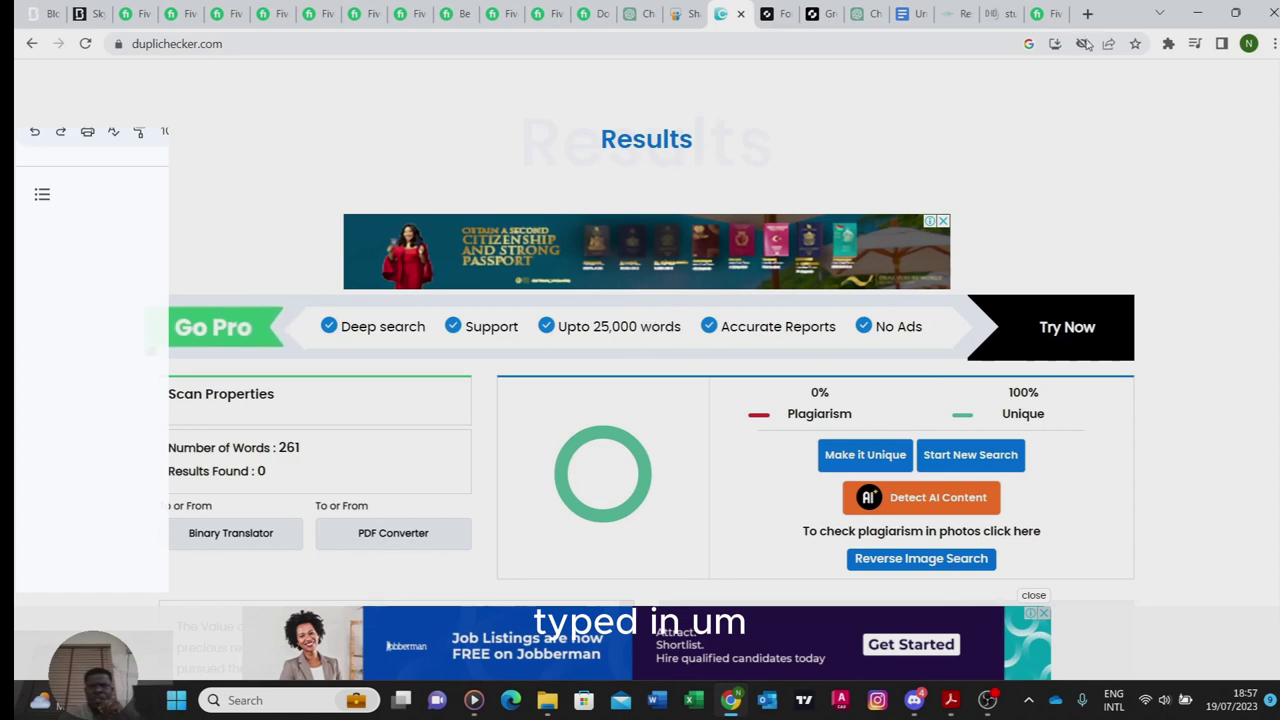
{"action": "left_click", "coordinate": [902, 13]}
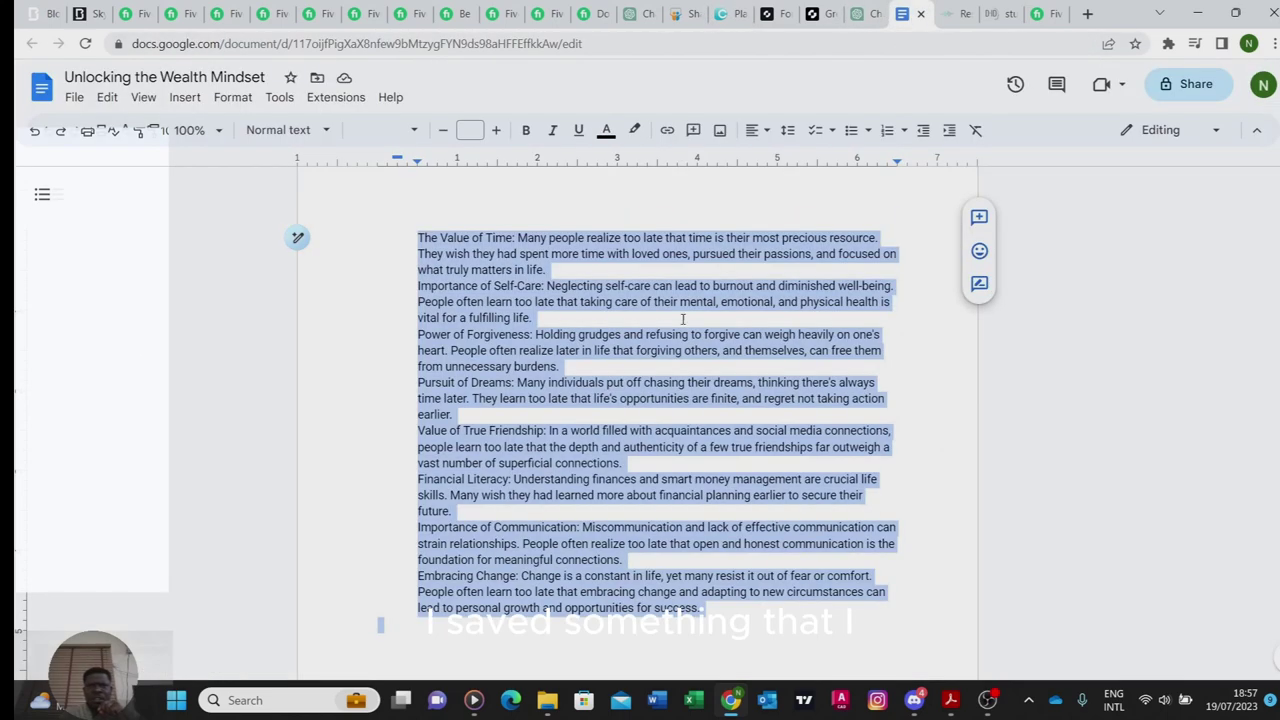
{"action": "left_click", "coordinate": [880, 238]}
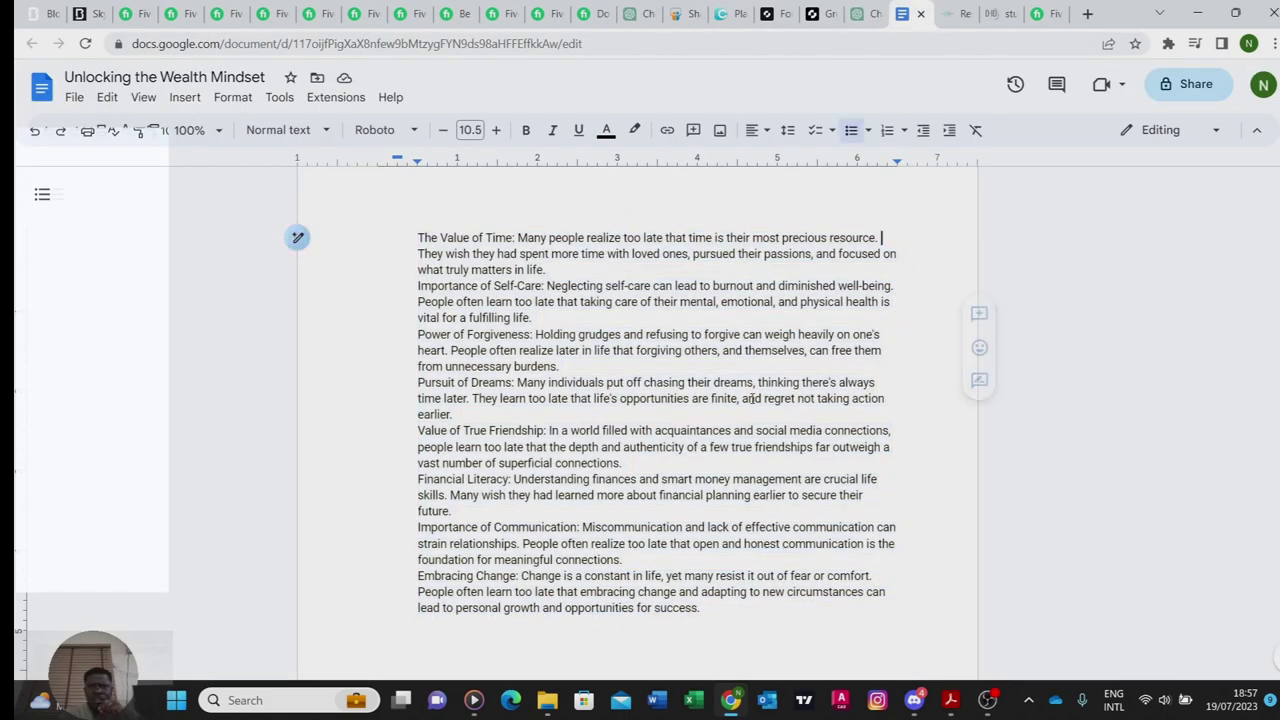
{"action": "scroll", "coordinate": [791, 373], "scroll_direction": "up", "scroll_amount": 3}
{"action": "scroll", "coordinate": [791, 373], "scroll_direction": "up", "scroll_amount": 4}
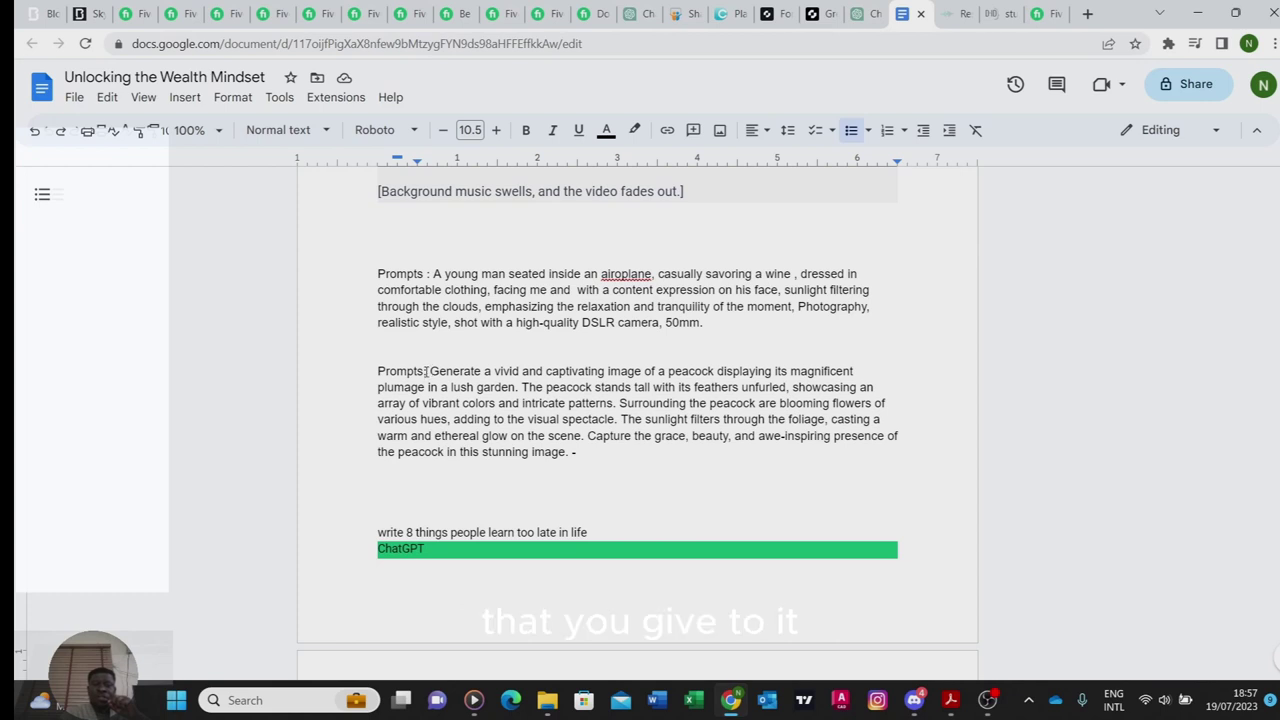
{"action": "left_click_drag", "start_coordinate": [430, 370], "coordinate": [576, 458]}
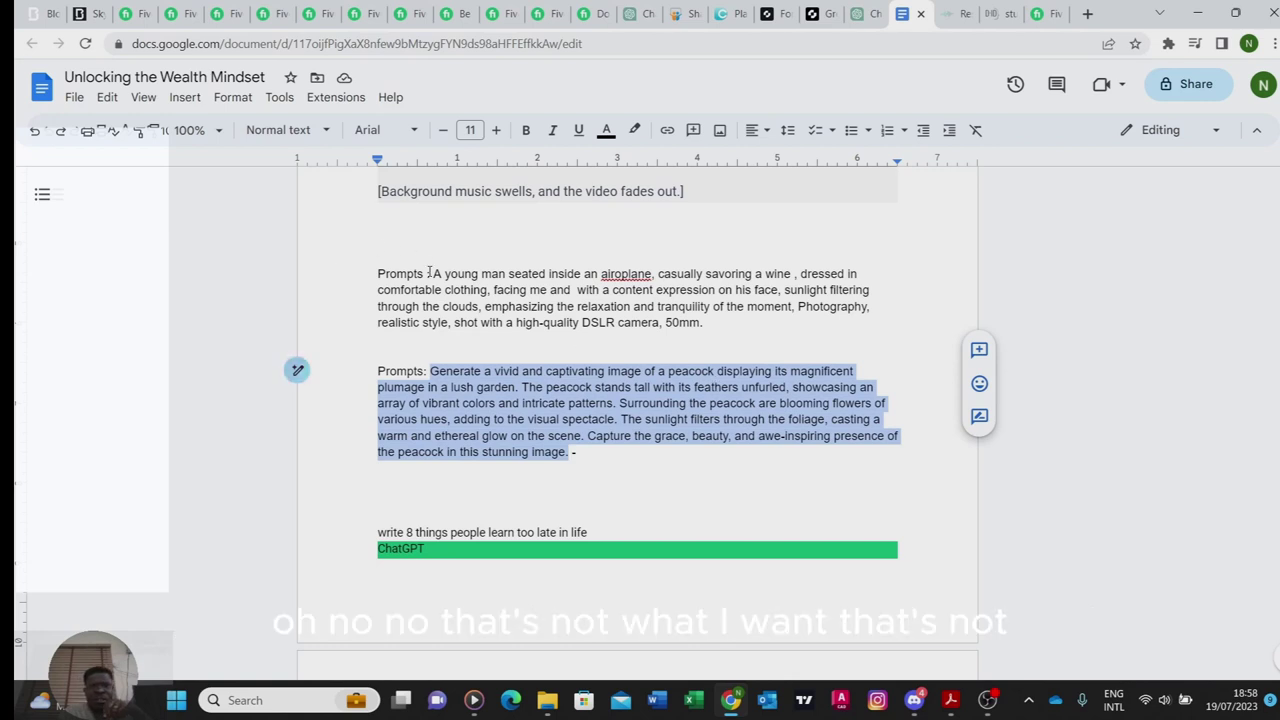
{"action": "left_click_drag", "start_coordinate": [431, 273], "coordinate": [707, 322]}
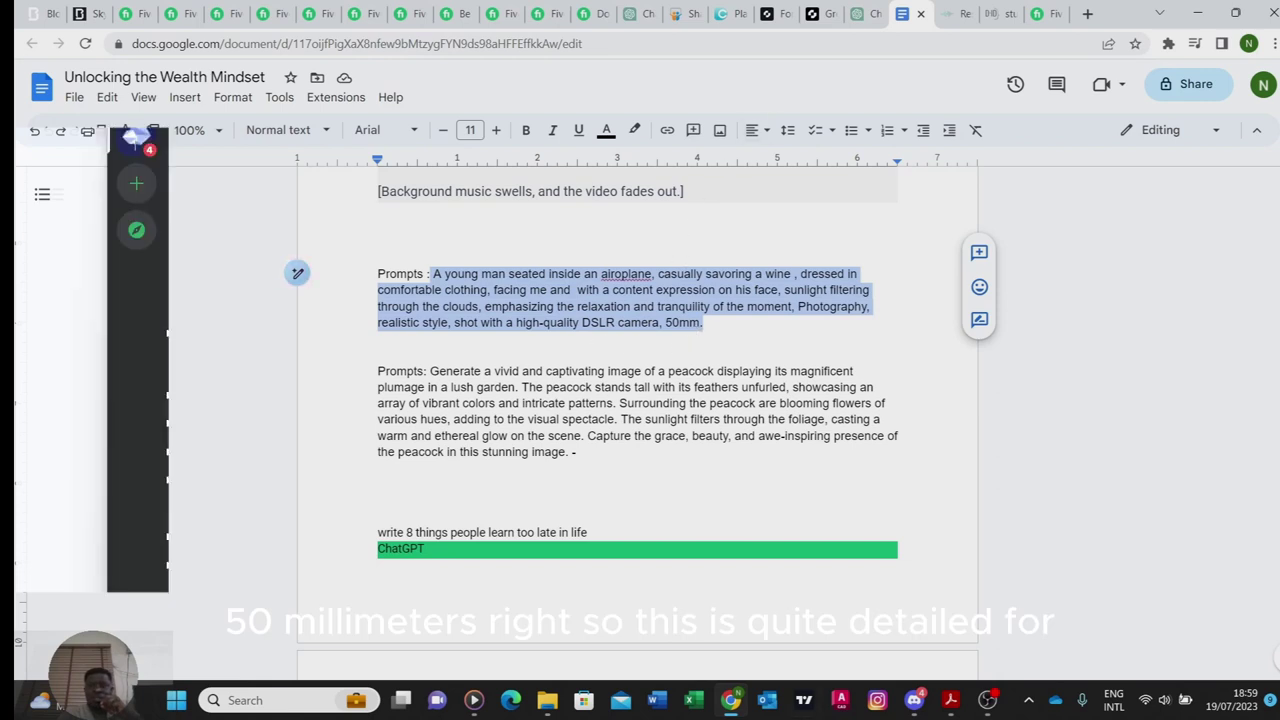
Step: Switch back to Discord and request an upscale and variations of the third image in the "una jericalla y un haciendo" post
{"action": "left_click", "coordinate": [913, 700]}
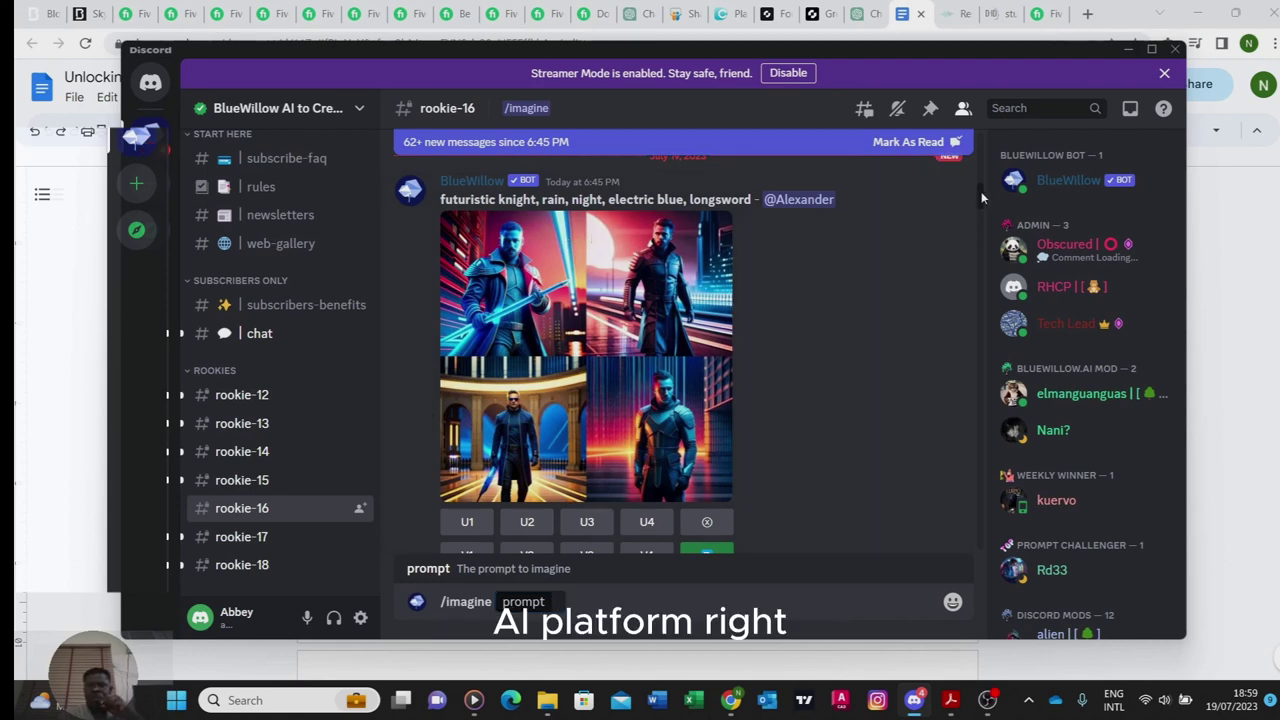
{"action": "left_click_drag", "start_coordinate": [981, 192], "coordinate": [975, 545]}
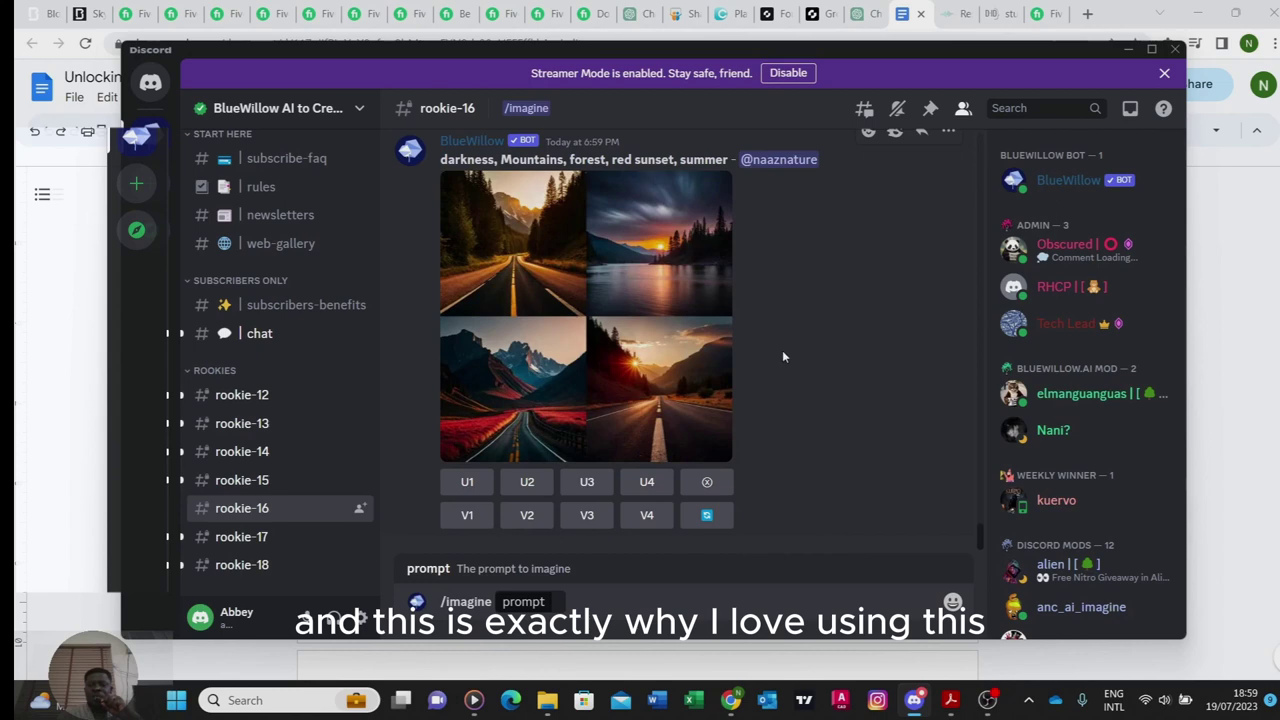
{"action": "left_click", "coordinate": [587, 481]}
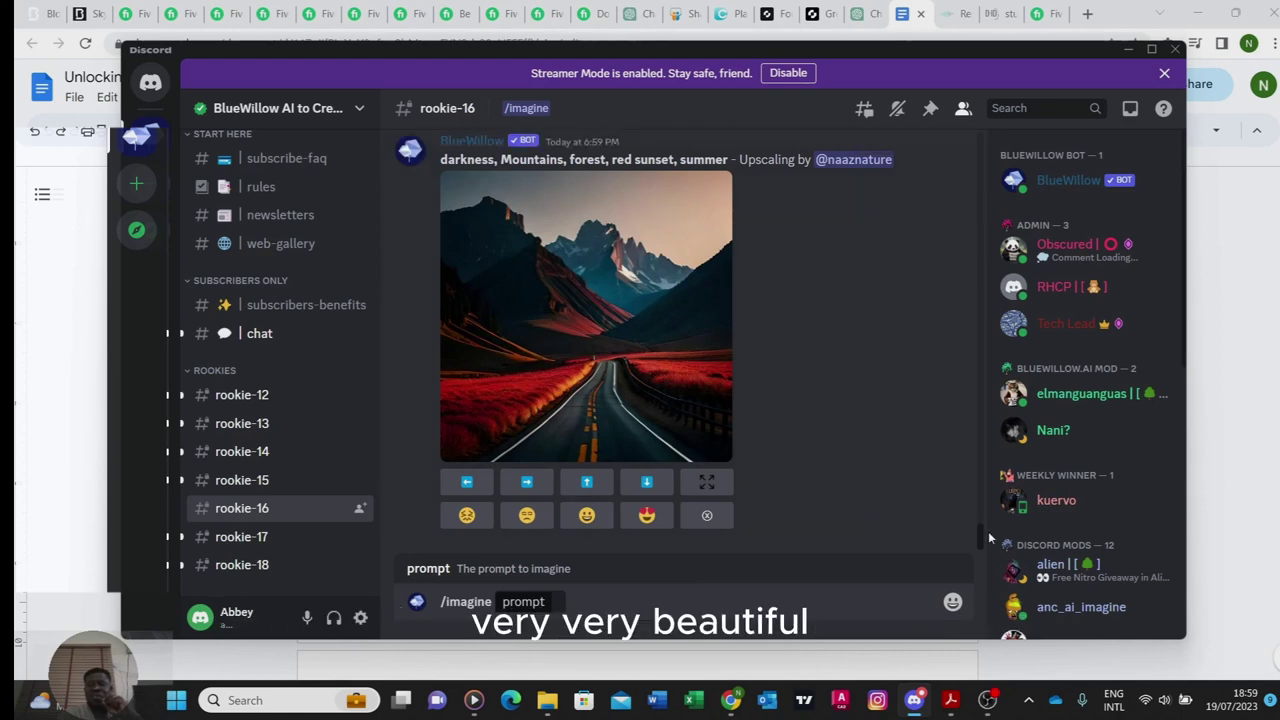
{"action": "left_click_drag", "start_coordinate": [981, 537], "coordinate": [981, 517]}
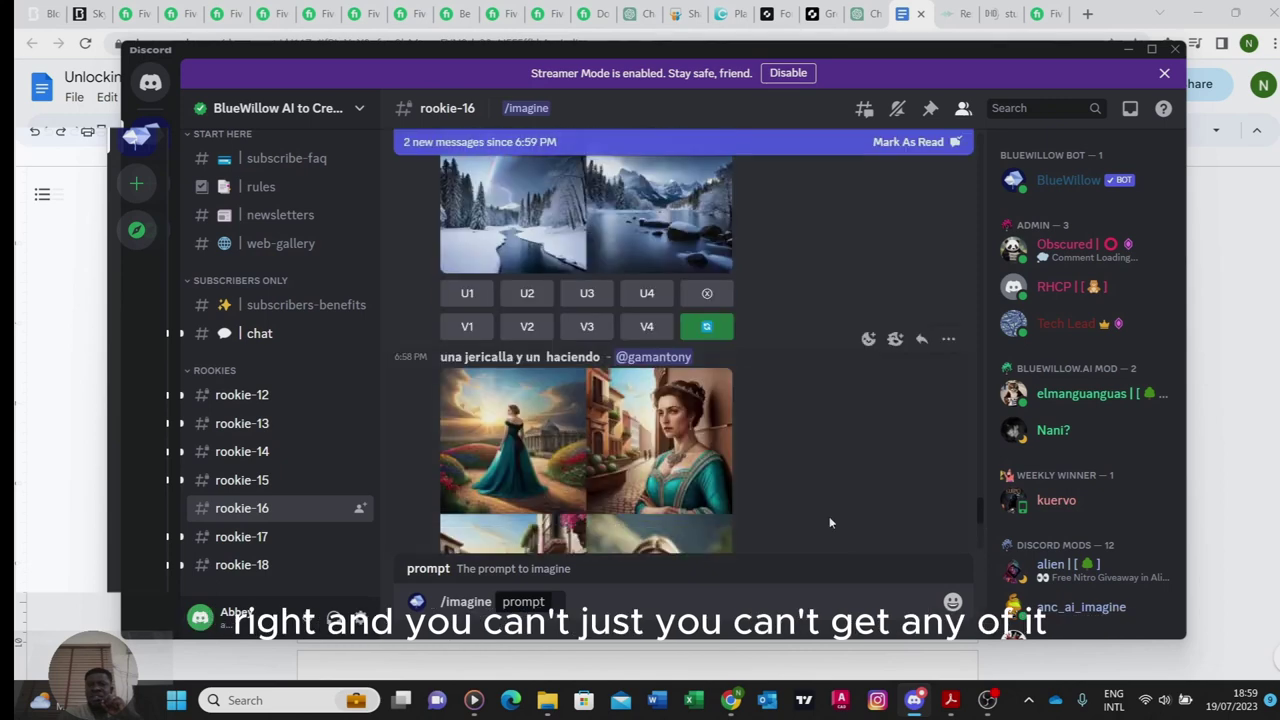
{"action": "scroll", "coordinate": [655, 458], "scroll_direction": "down", "scroll_amount": 3}
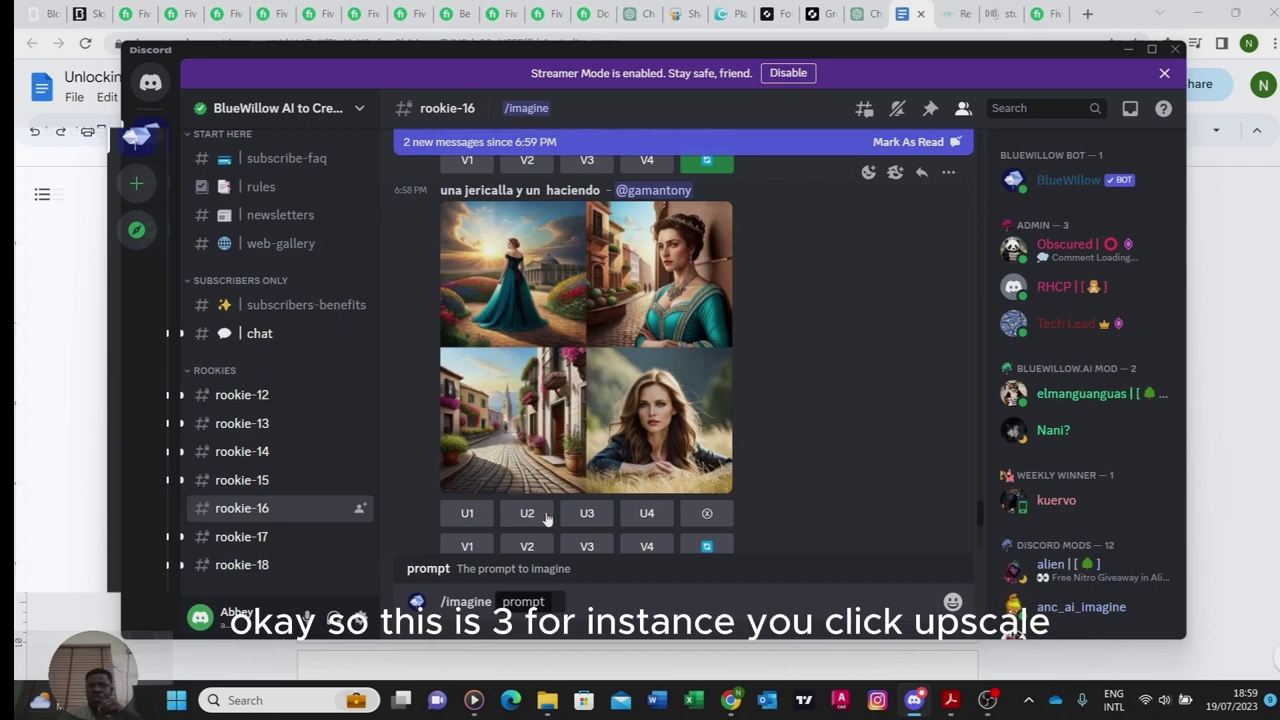
{"action": "left_click", "coordinate": [587, 513]}
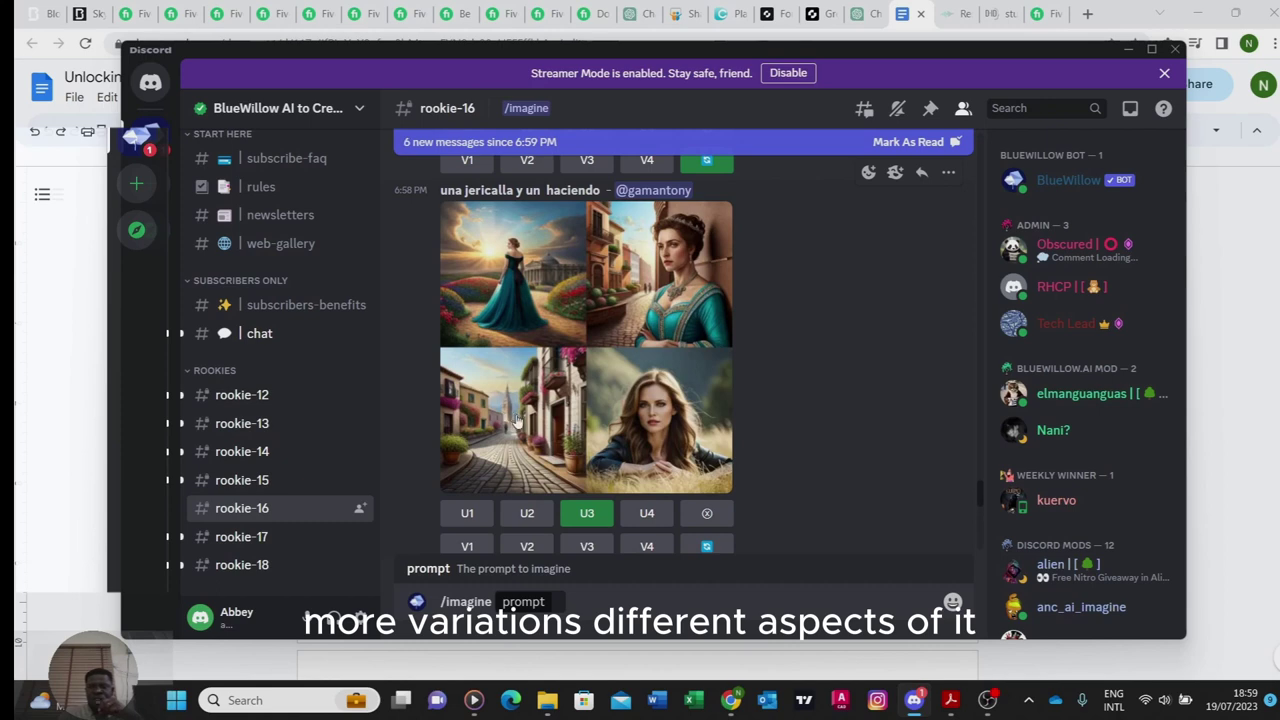
{"action": "left_click", "coordinate": [588, 547]}
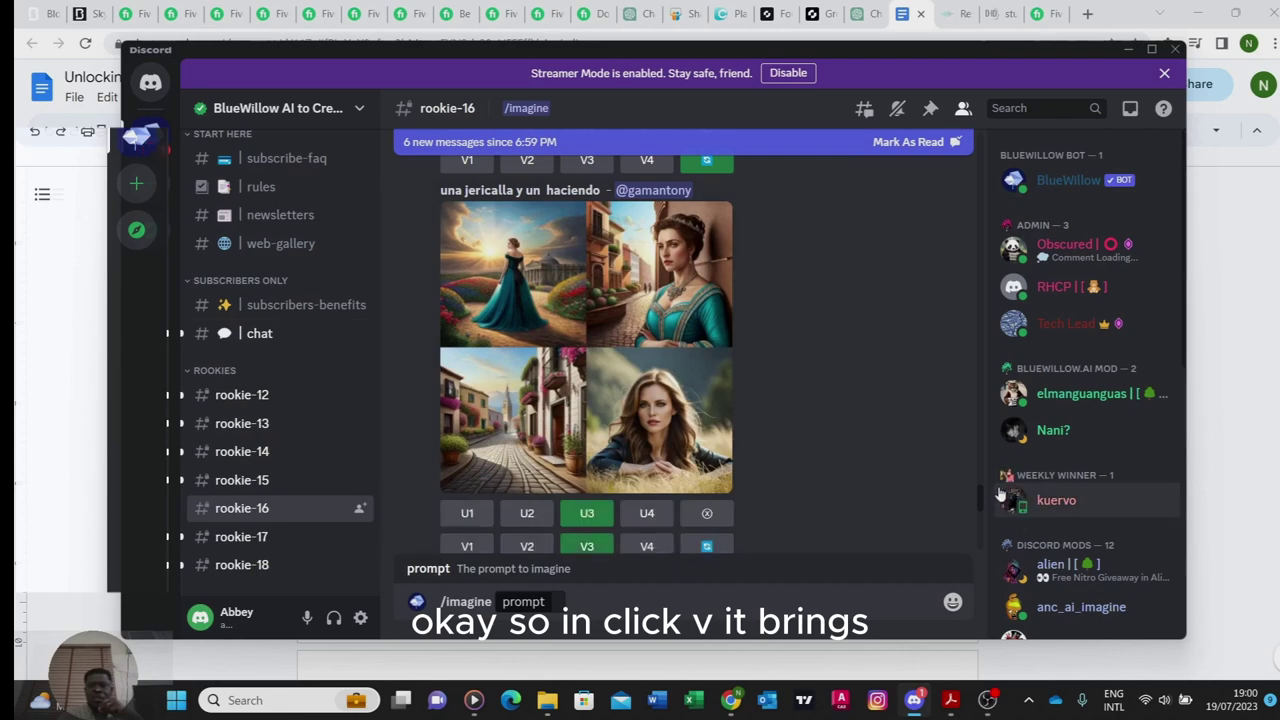
Step: Submit the copied "A young man seated inside an airoplane, casually savoring a wine" prompt with the /imagine command
{"action": "left_click_drag", "start_coordinate": [980, 490], "coordinate": [984, 552]}
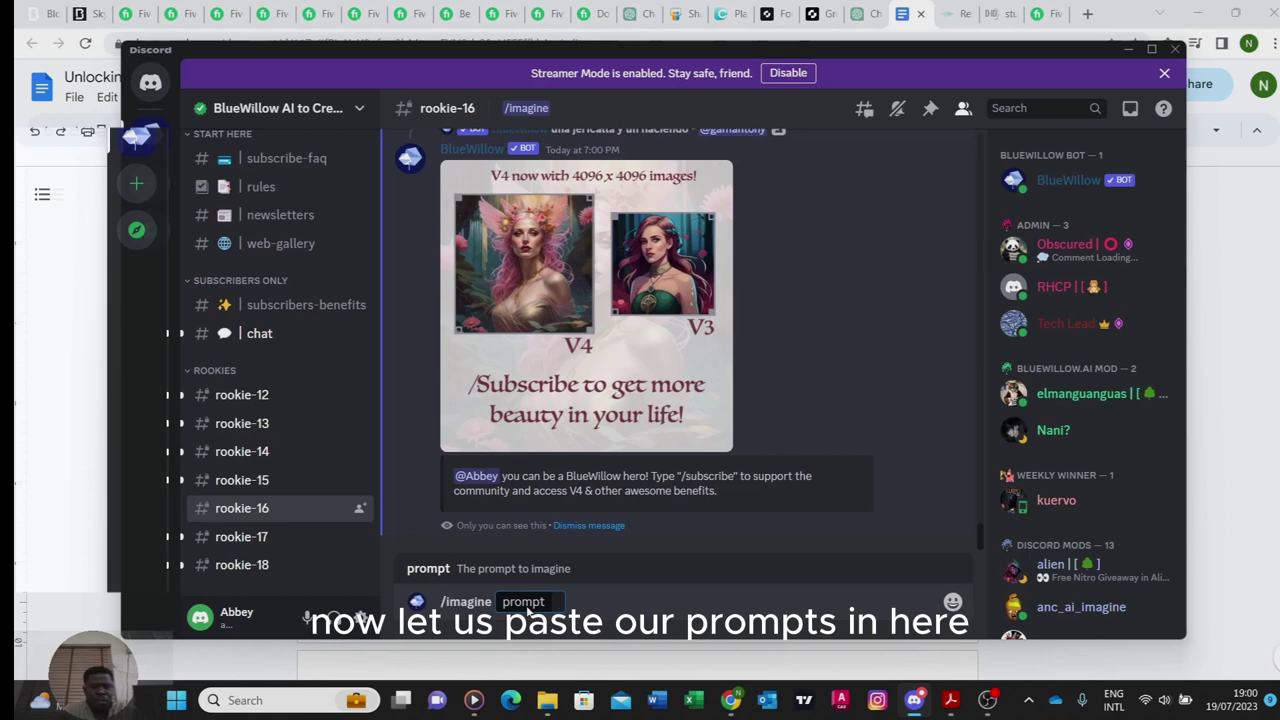
{"action": "type", "text": "A young man seated inside an airplane, casually savoring a wine , dressed in comfortable clothing, facing me and  with a content expression on his face, sunlight filtering through the clouds, emphasizing the relaxation and tranquility of the moment, Photography, realistic style, shot with a high-quality DSLR camera, 50mm."}
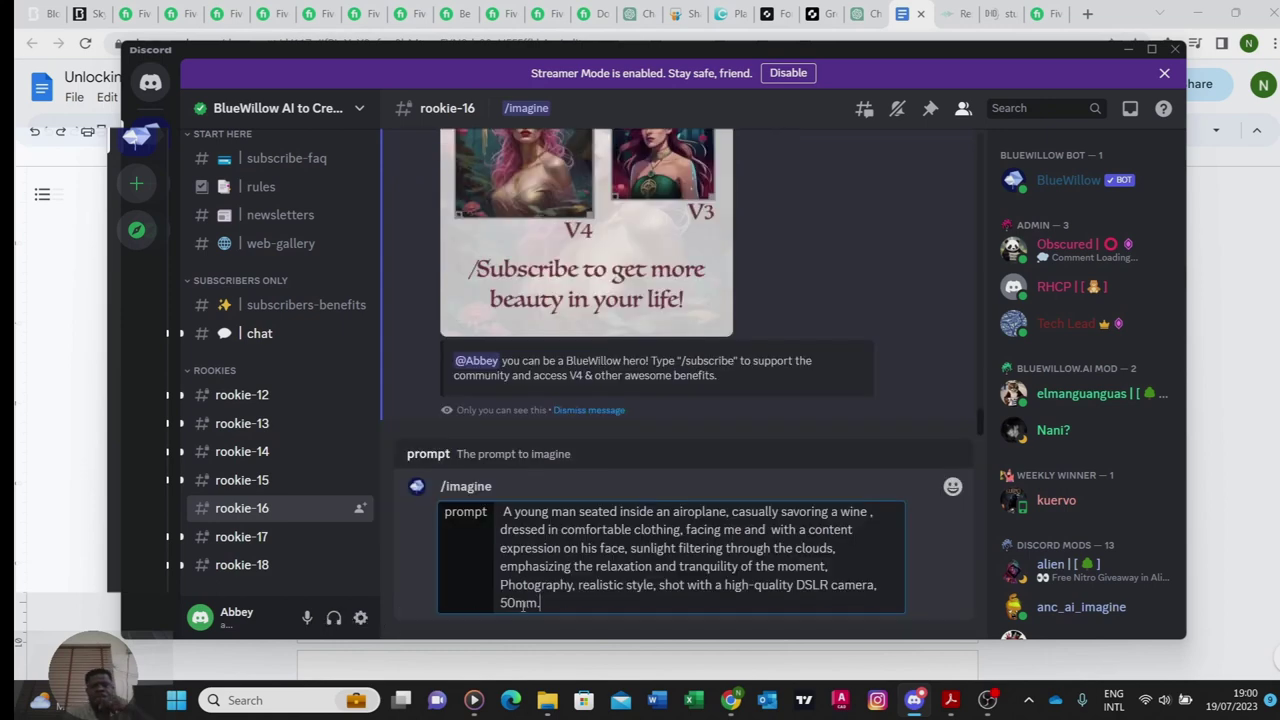
{"action": "key", "text": "Return"}
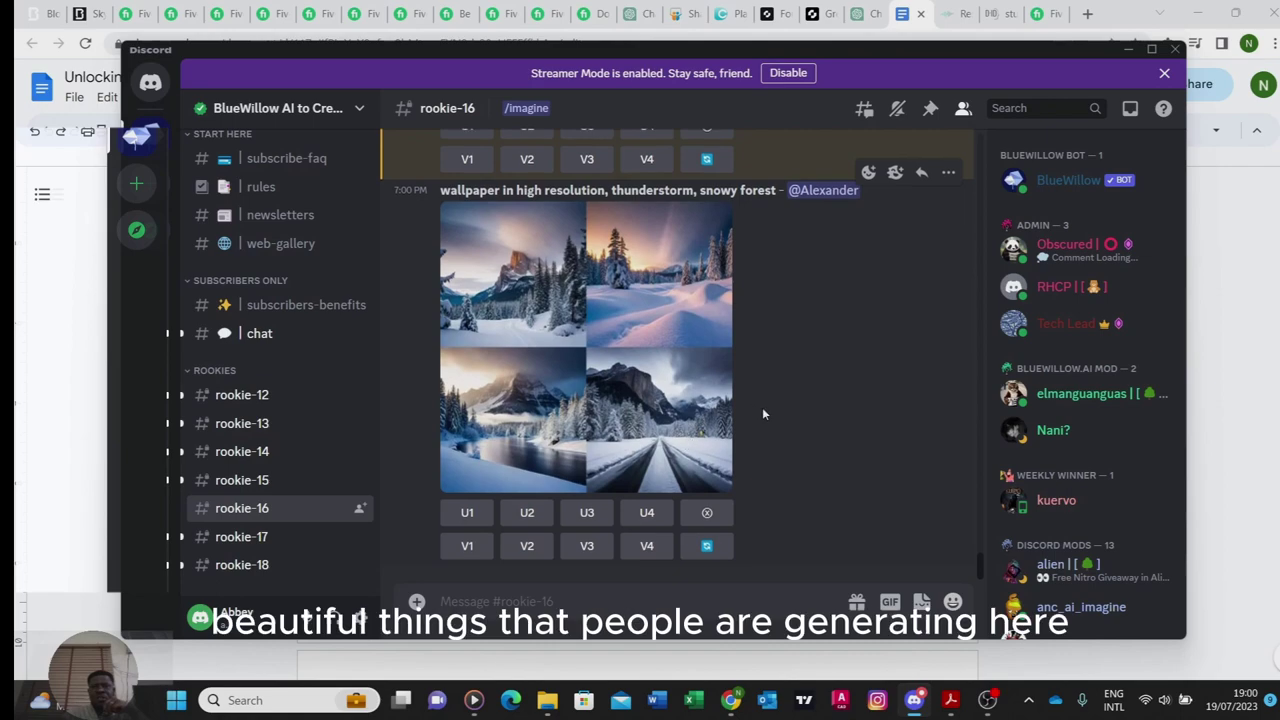
Step: Locate the upscaled "una jericalla y un haciendo" street image in the channel, view it enlarged and close it
{"action": "scroll", "coordinate": [762, 407], "scroll_direction": "up", "scroll_amount": 5}
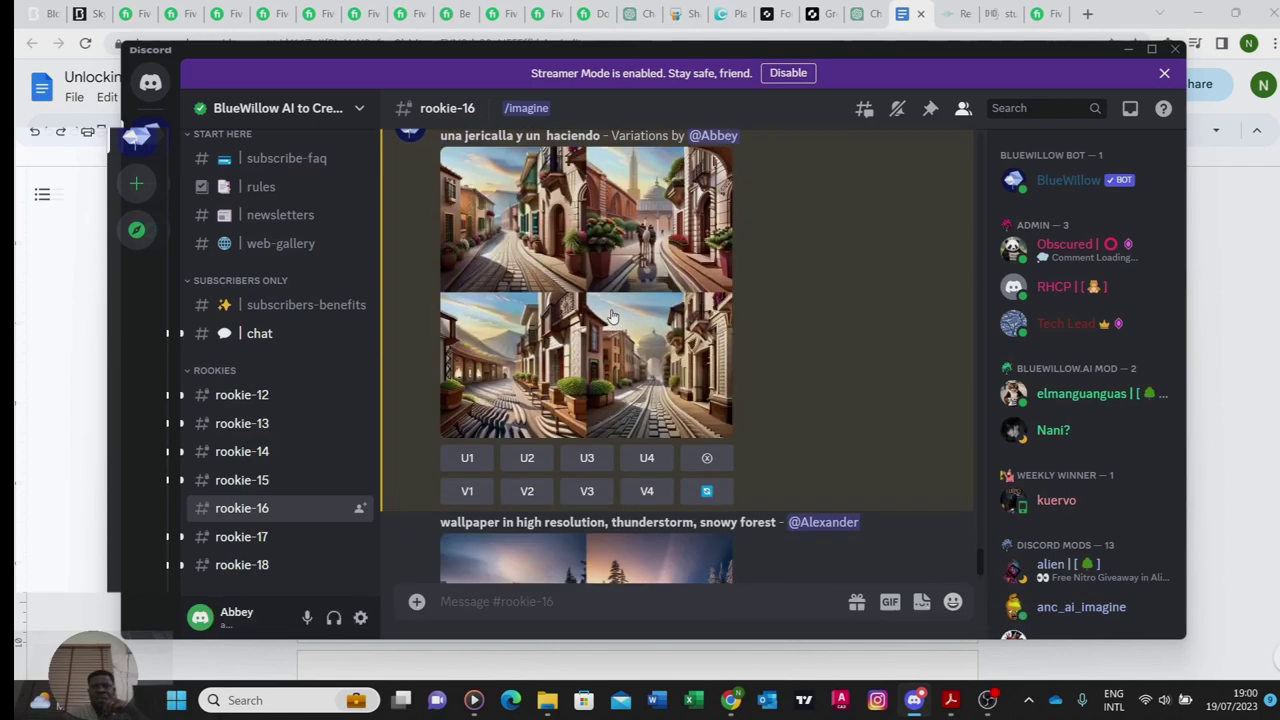
{"action": "scroll", "coordinate": [640, 380], "scroll_direction": "up", "scroll_amount": 10}
{"action": "scroll", "coordinate": [668, 425], "scroll_direction": "down", "scroll_amount": 3}
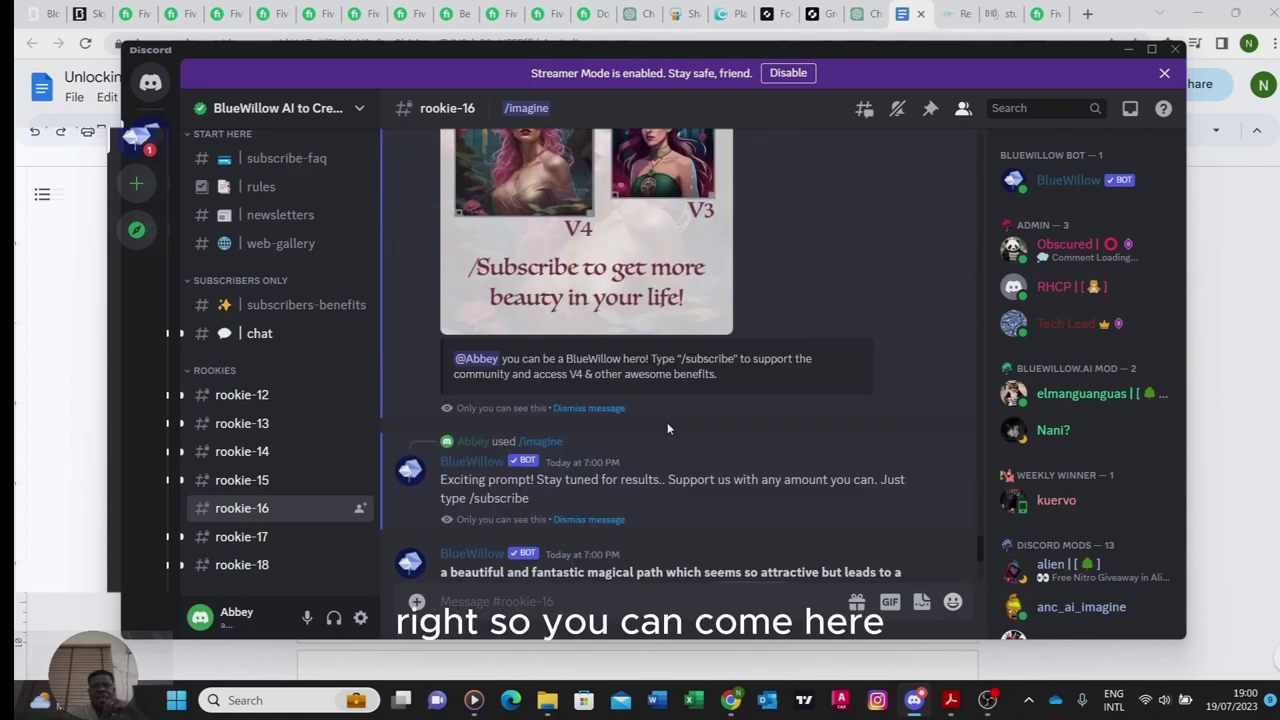
{"action": "scroll", "coordinate": [640, 340], "scroll_direction": "down", "scroll_amount": 5}
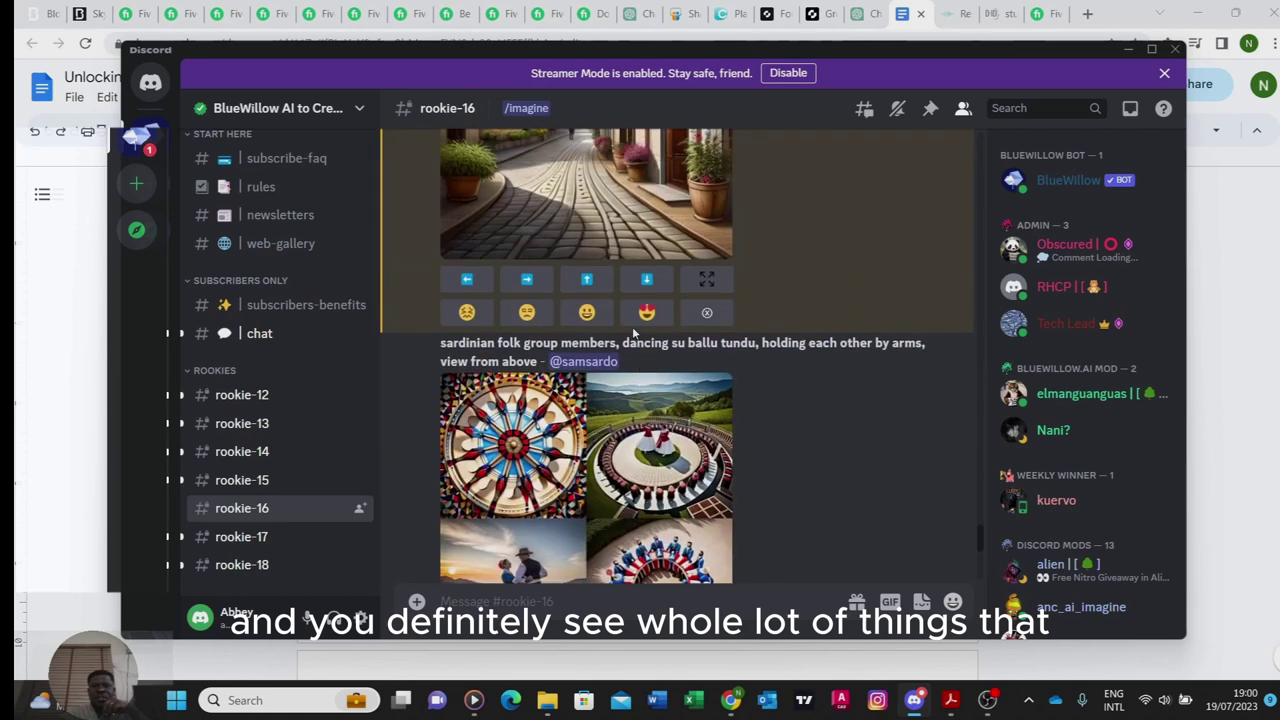
{"action": "scroll", "coordinate": [632, 334], "scroll_direction": "up", "scroll_amount": 5}
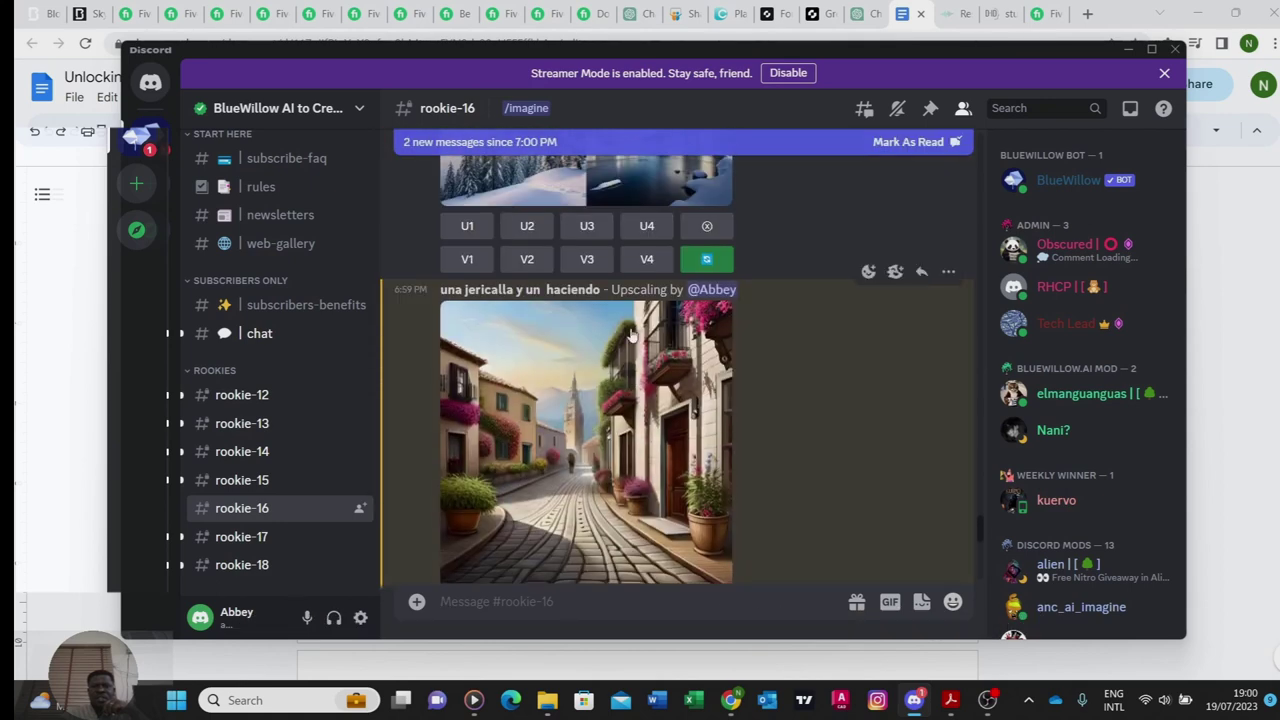
{"action": "scroll", "coordinate": [614, 484], "scroll_direction": "down", "scroll_amount": 2}
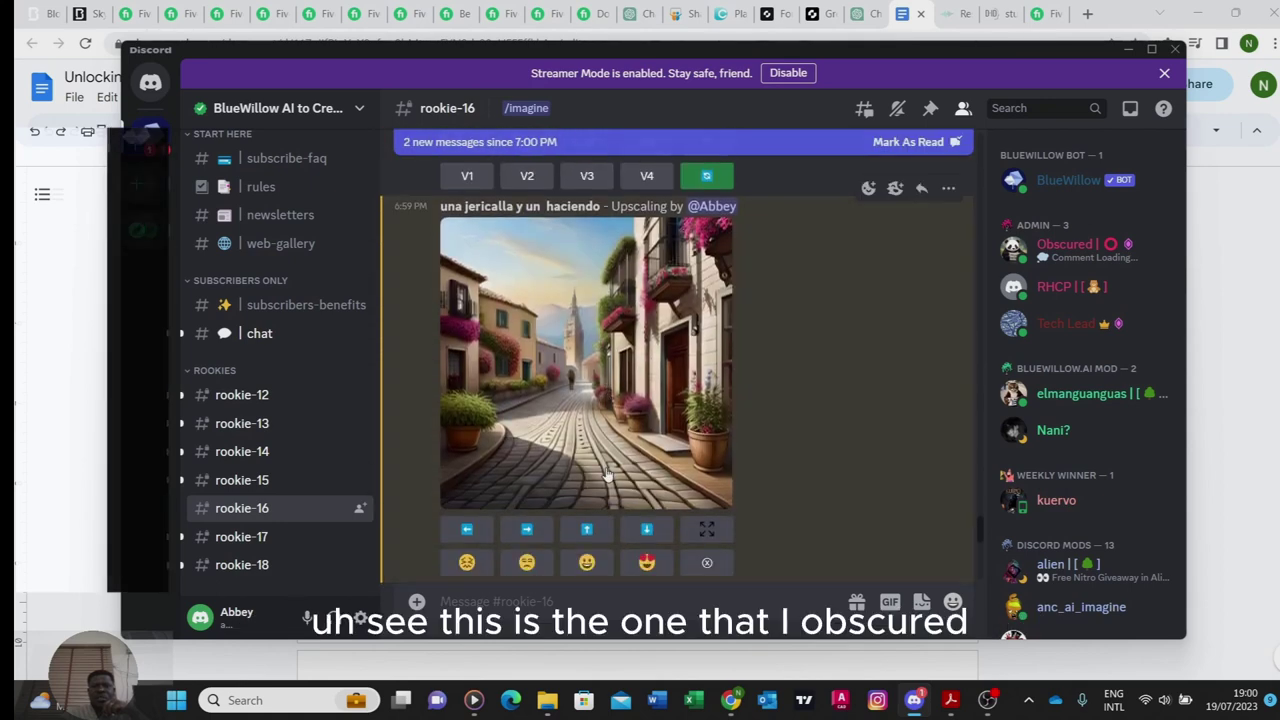
{"action": "left_click", "coordinate": [568, 352]}
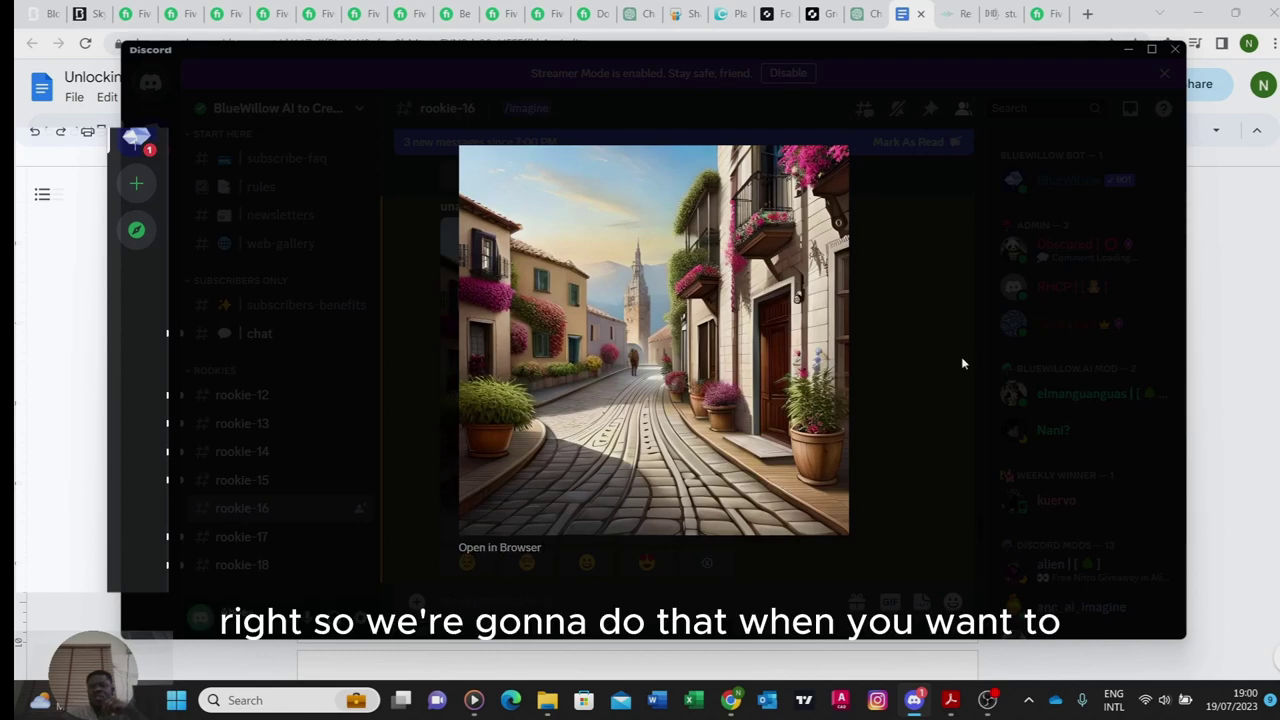
{"action": "left_click", "coordinate": [930, 352]}
Step: Find the generated image grid for the airoplane prompt and request upscales of all four images
{"action": "scroll", "coordinate": [827, 350], "scroll_direction": "down", "scroll_amount": 5}
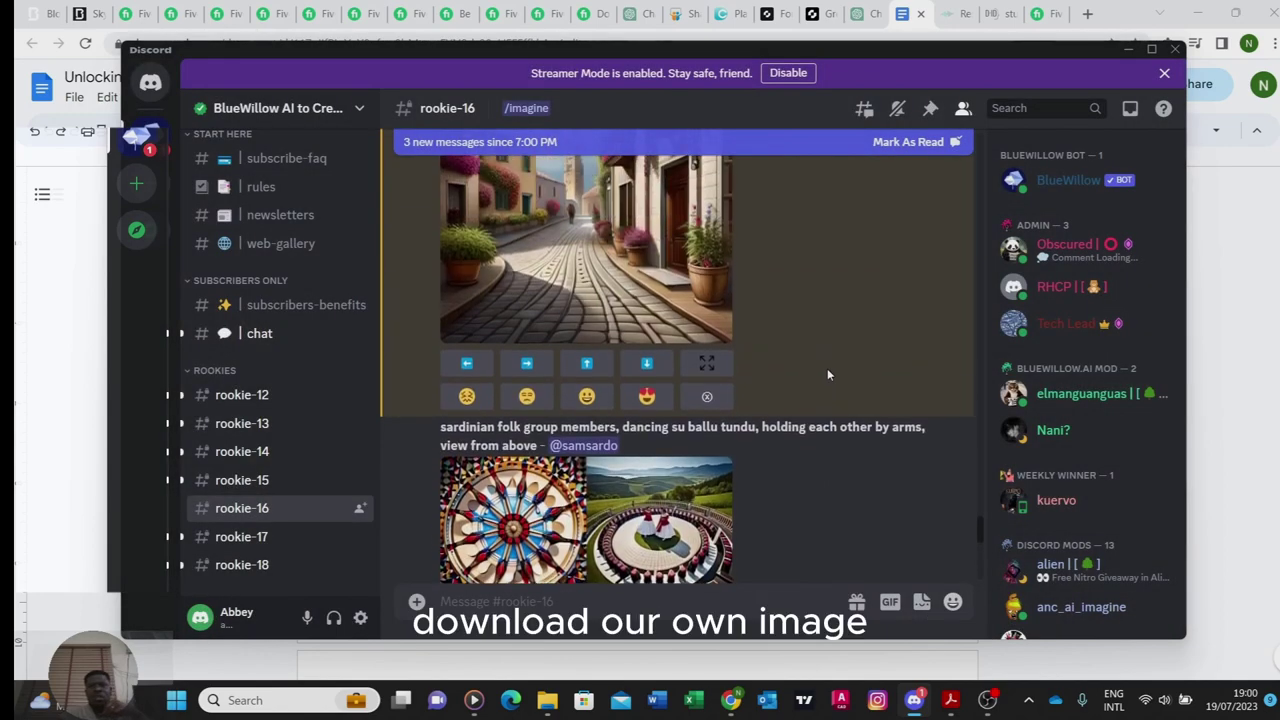
{"action": "scroll", "coordinate": [828, 363], "scroll_direction": "down", "scroll_amount": 10}
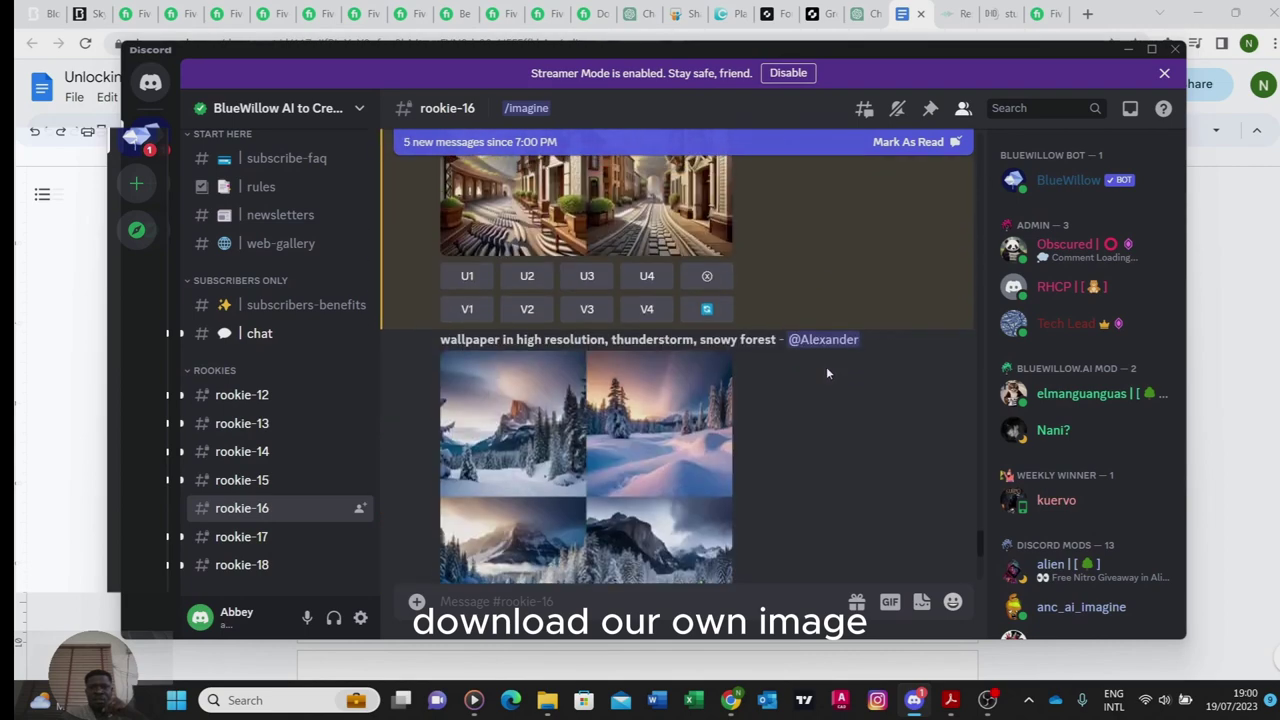
{"action": "scroll", "coordinate": [826, 366], "scroll_direction": "up", "scroll_amount": 2}
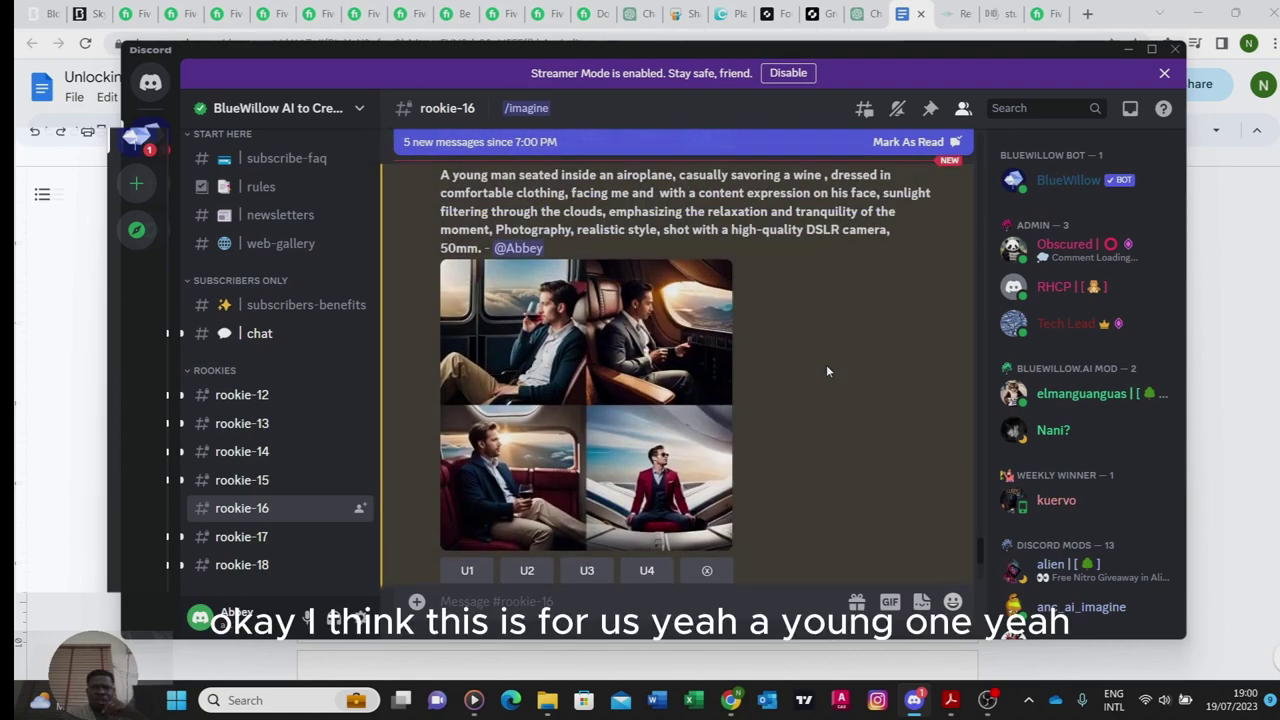
{"action": "scroll", "coordinate": [680, 320], "scroll_direction": "down", "scroll_amount": 3}
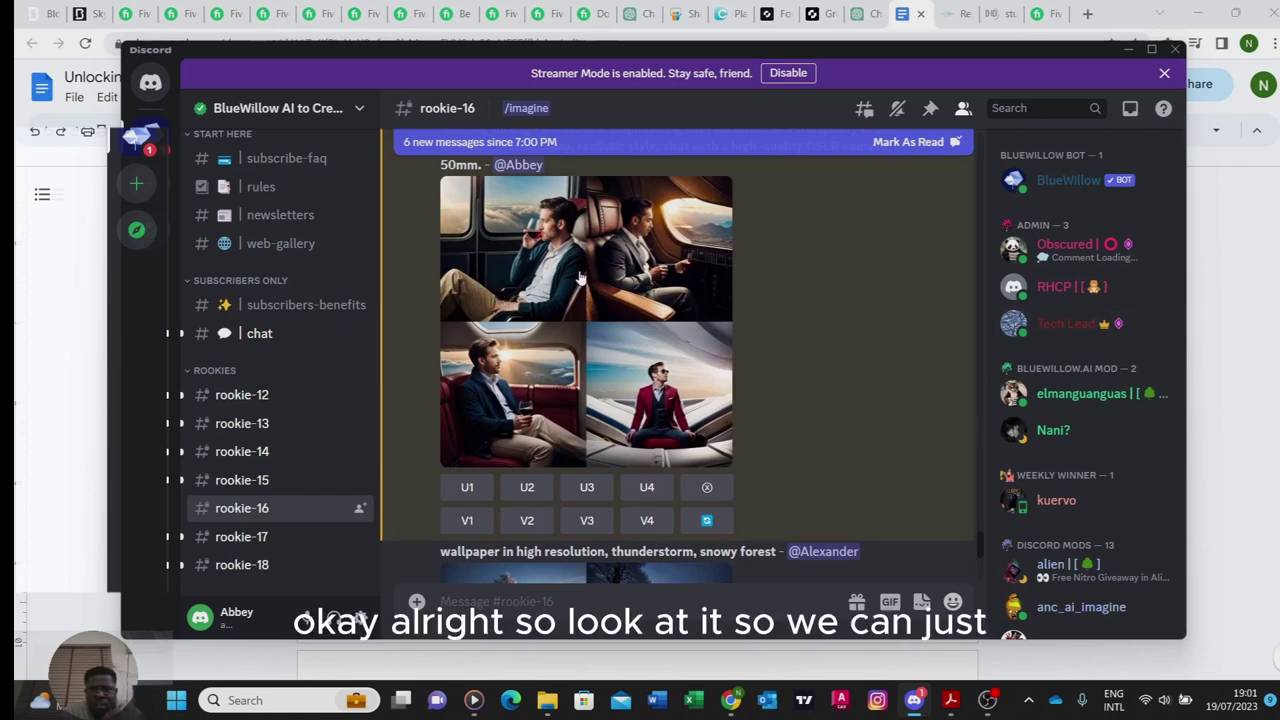
{"action": "left_click", "coordinate": [467, 487]}
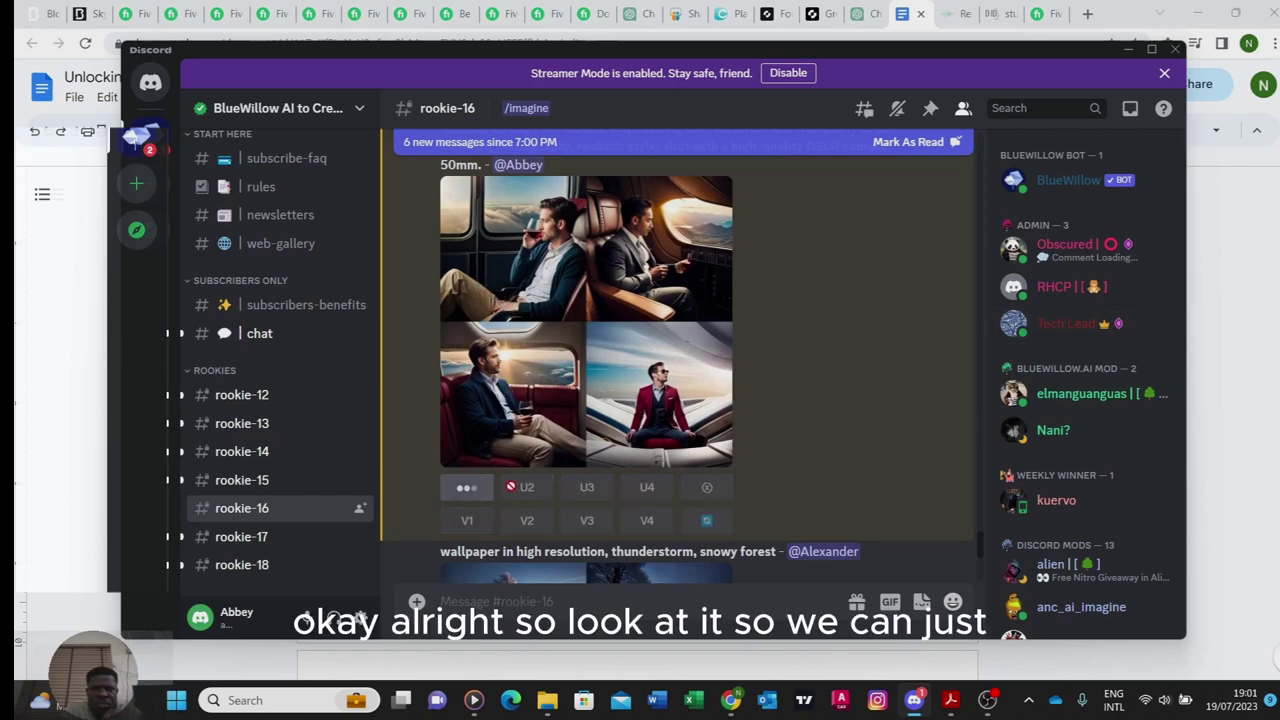
{"action": "left_click", "coordinate": [527, 487]}
{"action": "left_click", "coordinate": [590, 488]}
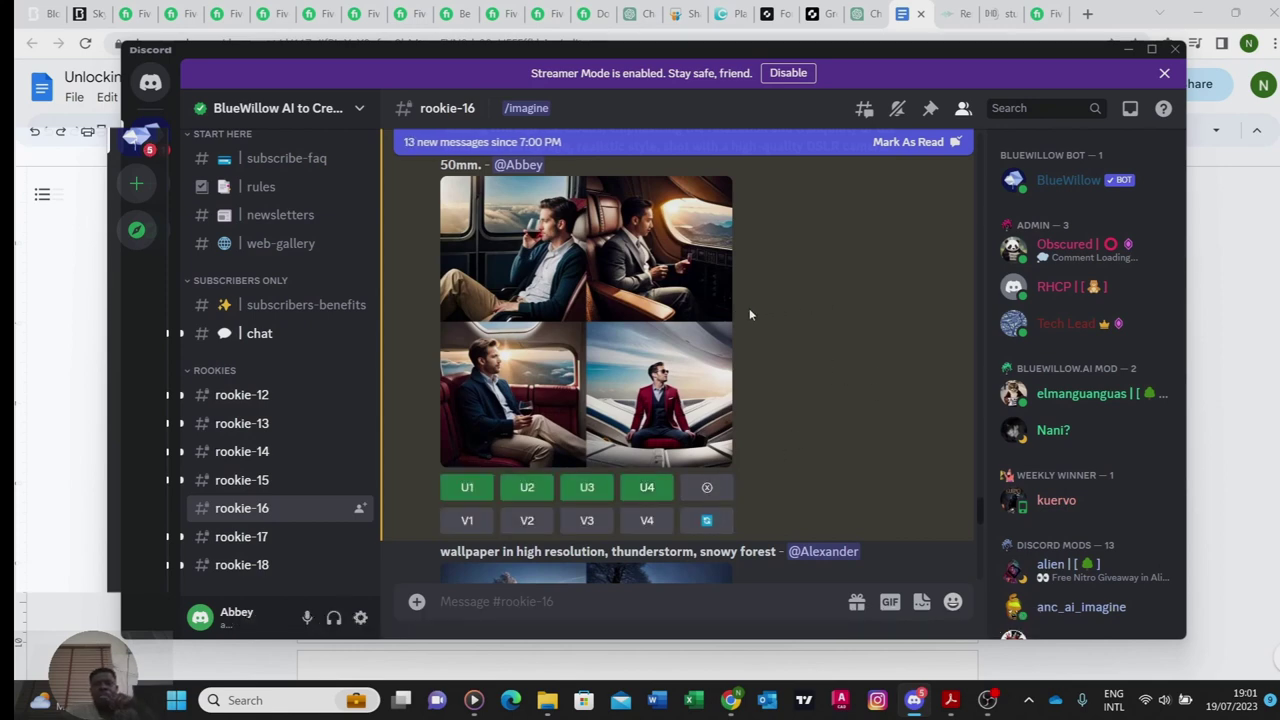
Step: Locate the upscaled airoplane image of the man sipping wine in the channel, view it enlarged and close it
{"action": "scroll", "coordinate": [777, 330], "scroll_direction": "down", "scroll_amount": 8}
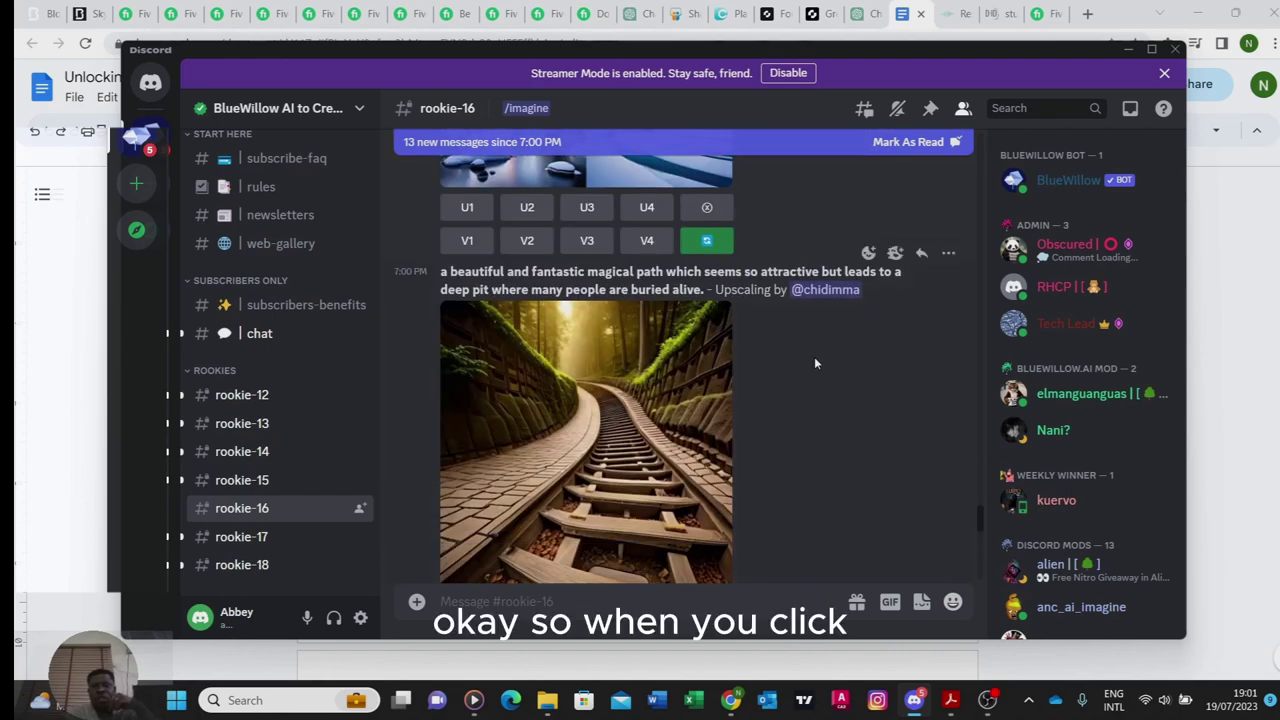
{"action": "scroll", "coordinate": [819, 354], "scroll_direction": "down", "scroll_amount": 15}
{"action": "scroll", "coordinate": [802, 370], "scroll_direction": "down", "scroll_amount": 10}
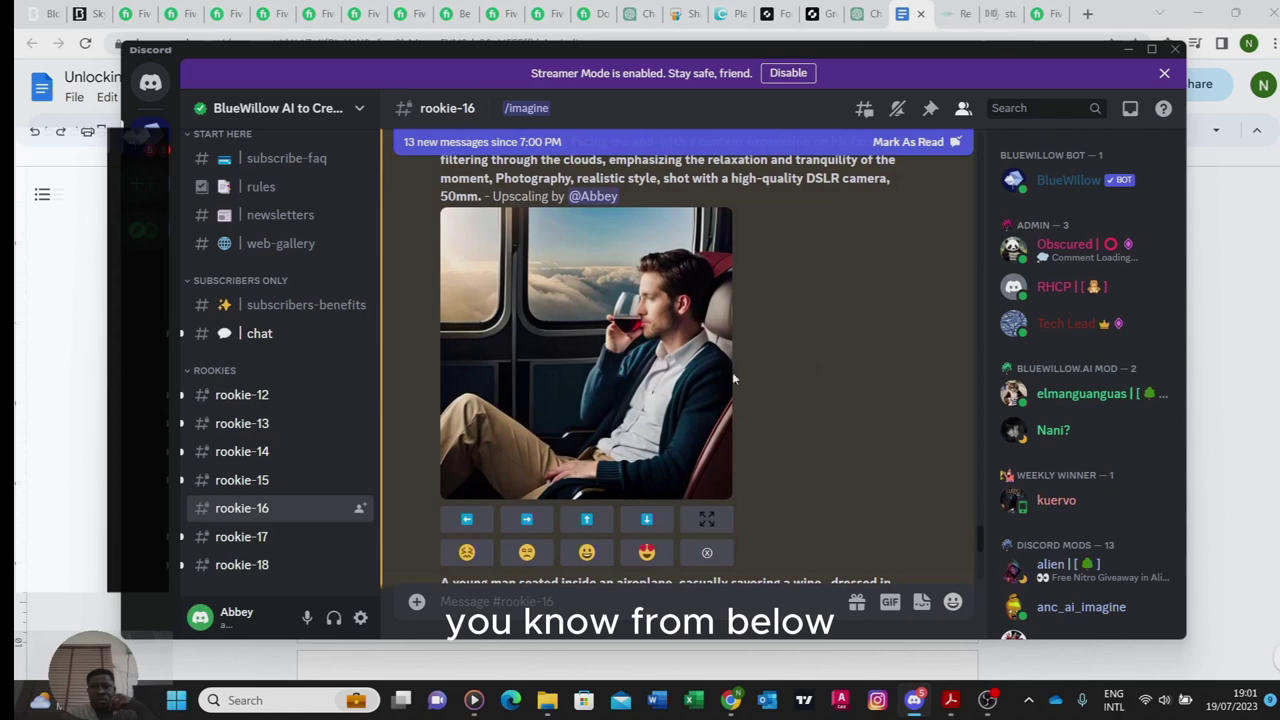
{"action": "left_click", "coordinate": [598, 390]}
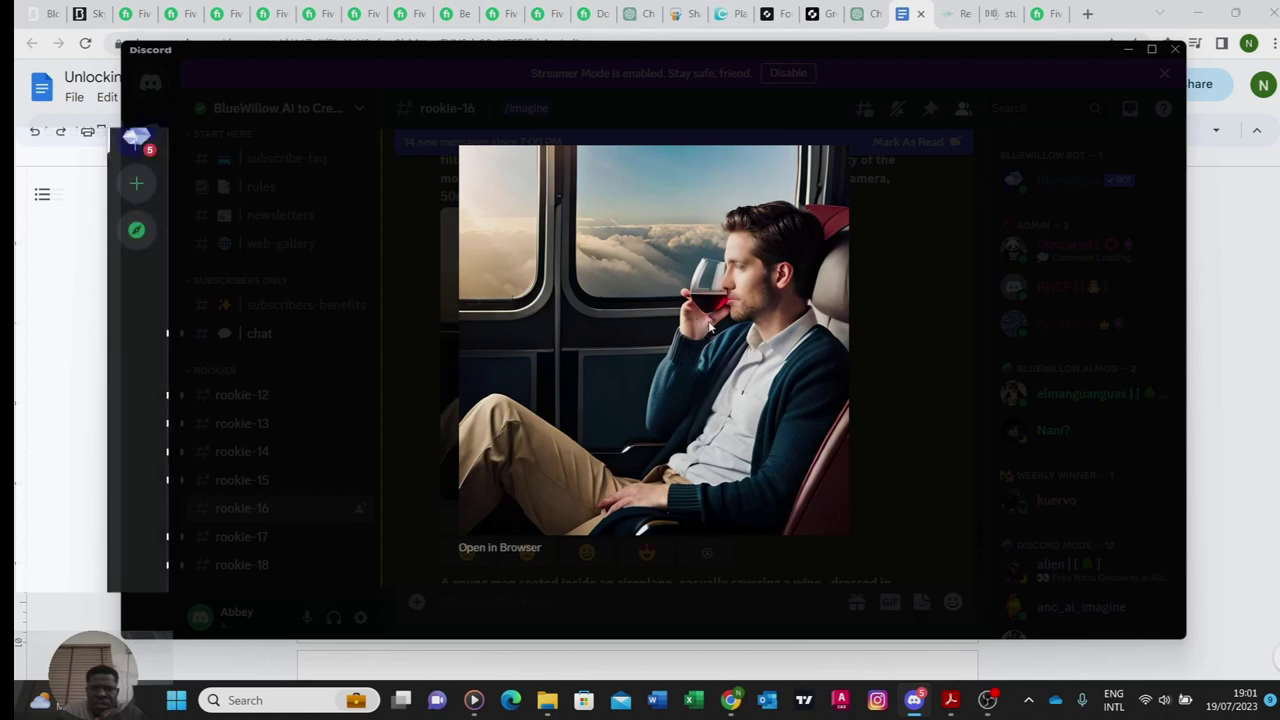
{"action": "left_click", "coordinate": [900, 292]}
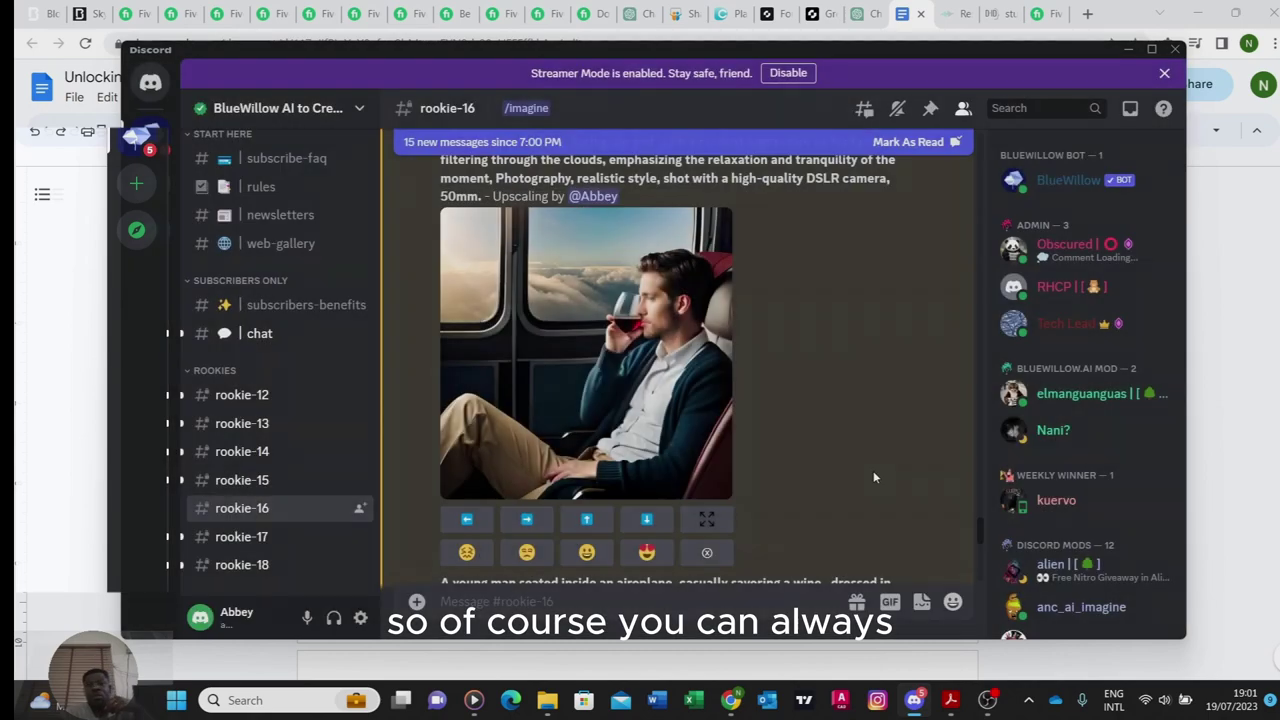
Step: Review the second upscaled airoplane image, view the third one of the man on red seats enlarged and close it
{"action": "scroll", "coordinate": [804, 432], "scroll_direction": "down", "scroll_amount": 3}
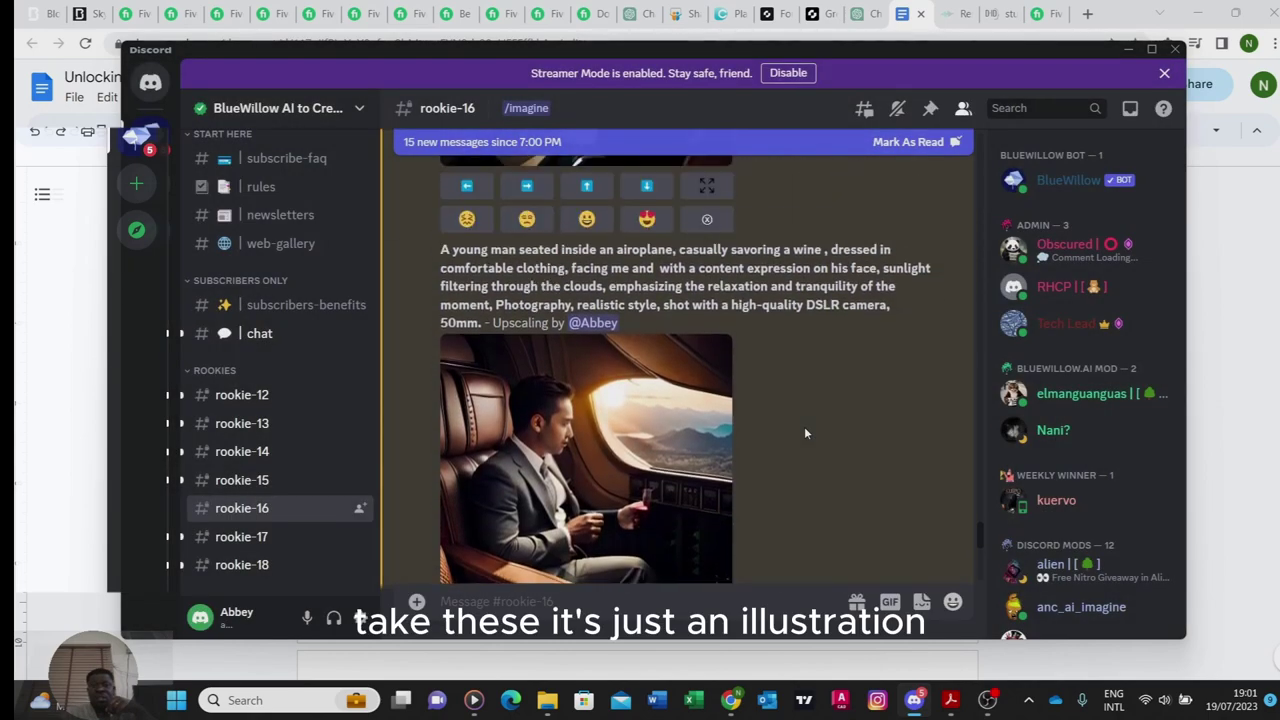
{"action": "scroll", "coordinate": [805, 430], "scroll_direction": "down", "scroll_amount": 5}
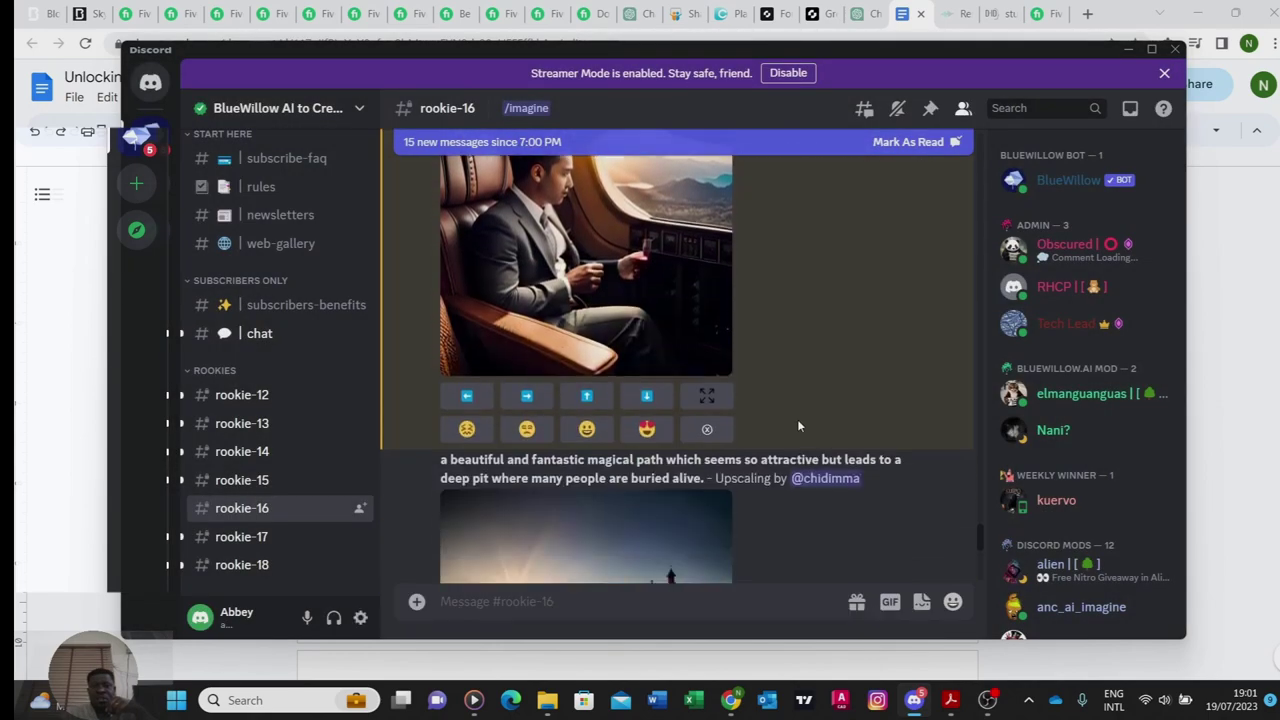
{"action": "scroll", "coordinate": [621, 365], "scroll_direction": "up", "scroll_amount": 1}
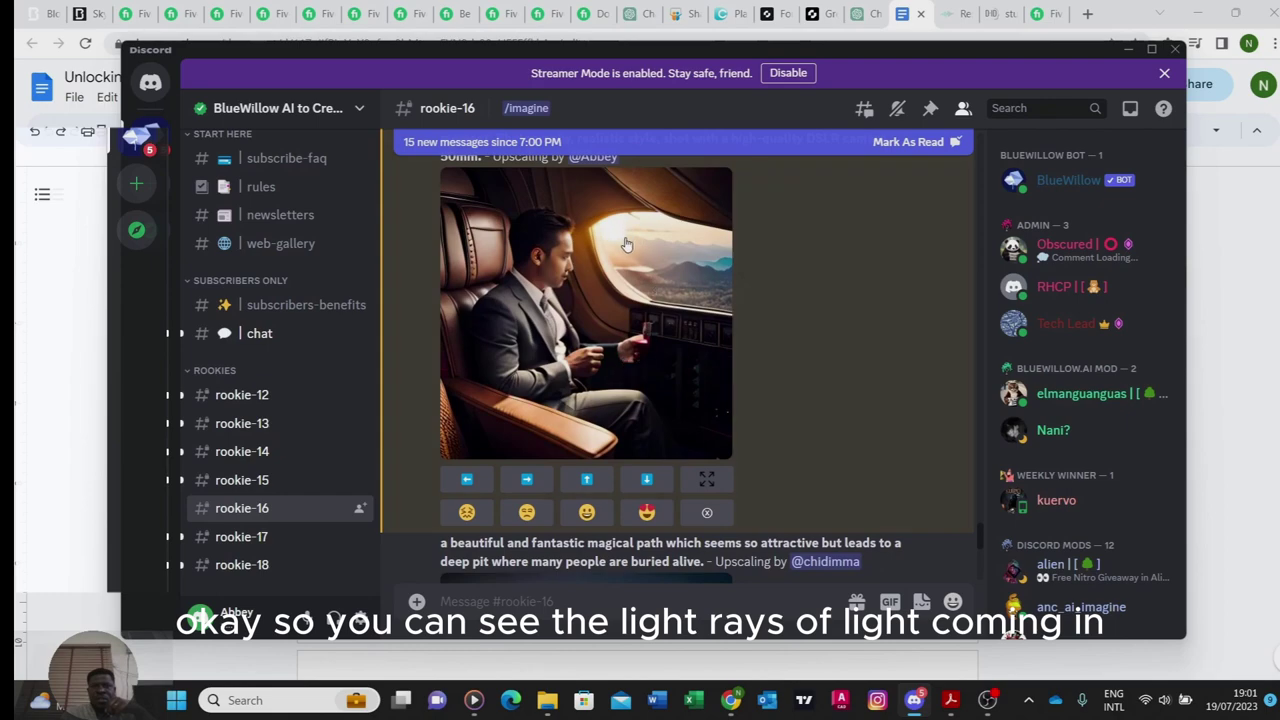
{"action": "scroll", "coordinate": [562, 322], "scroll_direction": "down", "scroll_amount": 4}
{"action": "scroll", "coordinate": [590, 324], "scroll_direction": "up", "scroll_amount": 4}
{"action": "scroll", "coordinate": [613, 326], "scroll_direction": "down", "scroll_amount": 8}
{"action": "scroll", "coordinate": [627, 335], "scroll_direction": "down", "scroll_amount": 8}
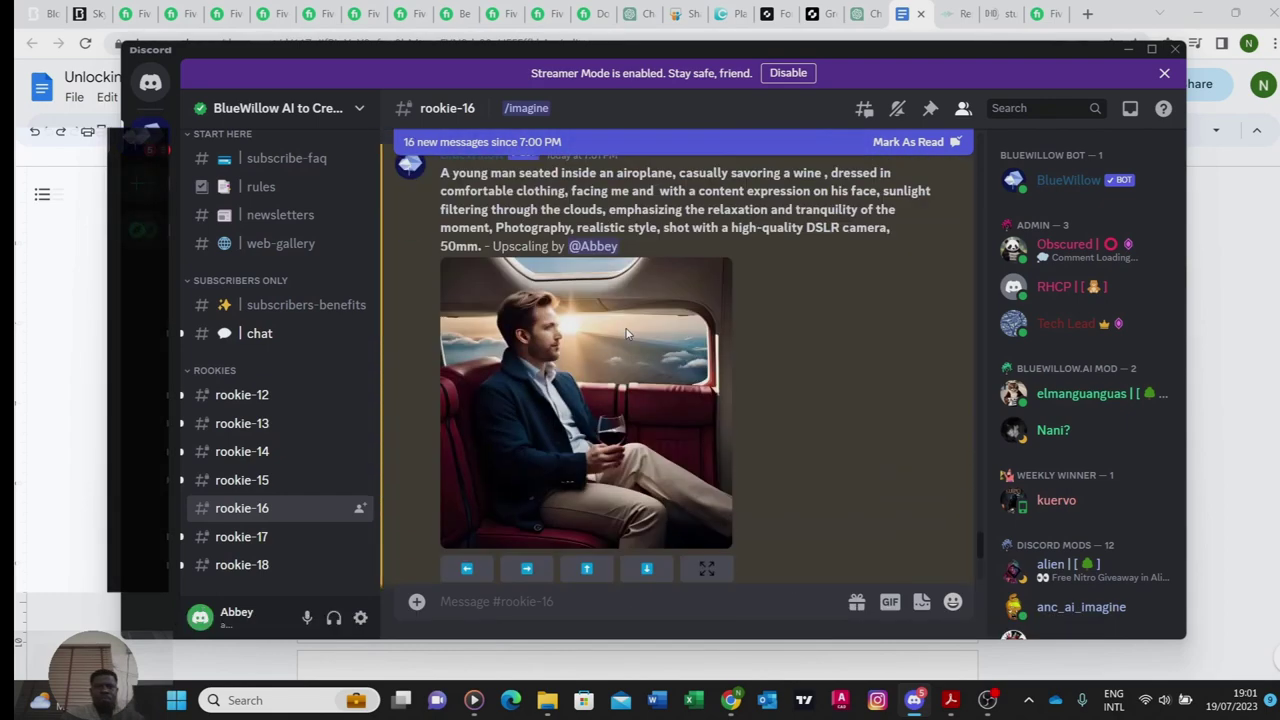
{"action": "scroll", "coordinate": [627, 335], "scroll_direction": "up", "scroll_amount": 1}
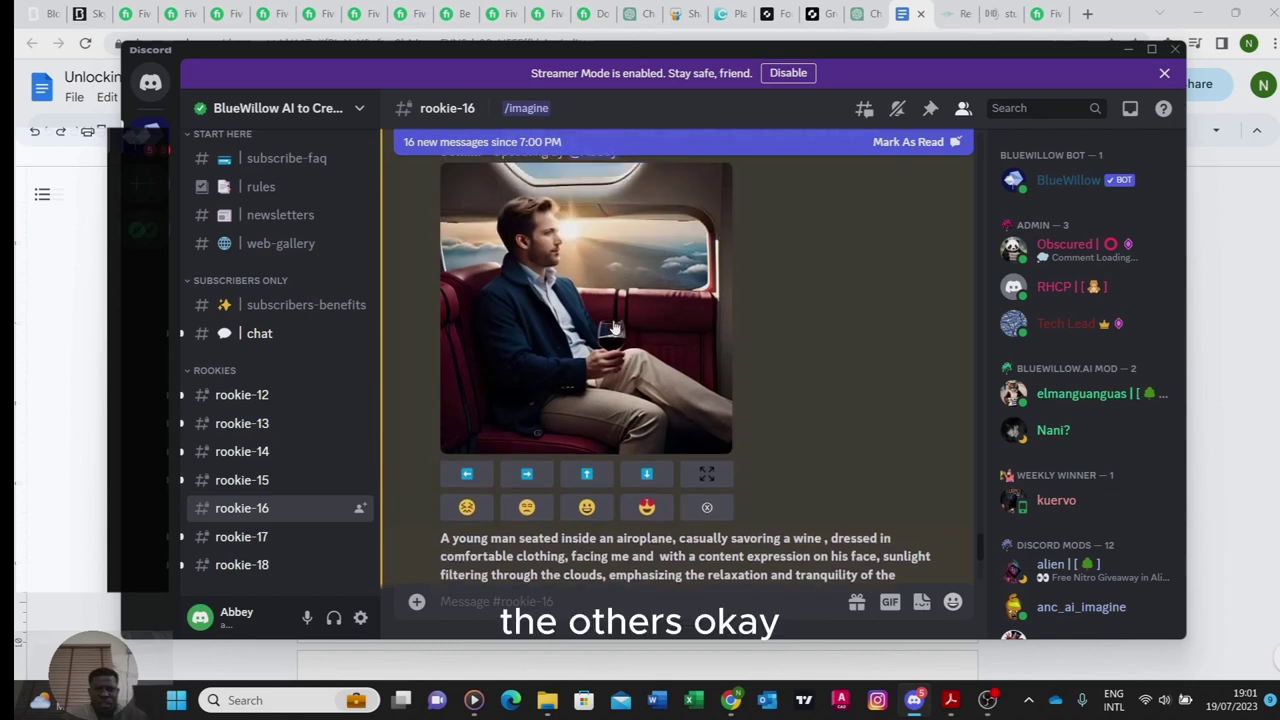
{"action": "left_click", "coordinate": [541, 316]}
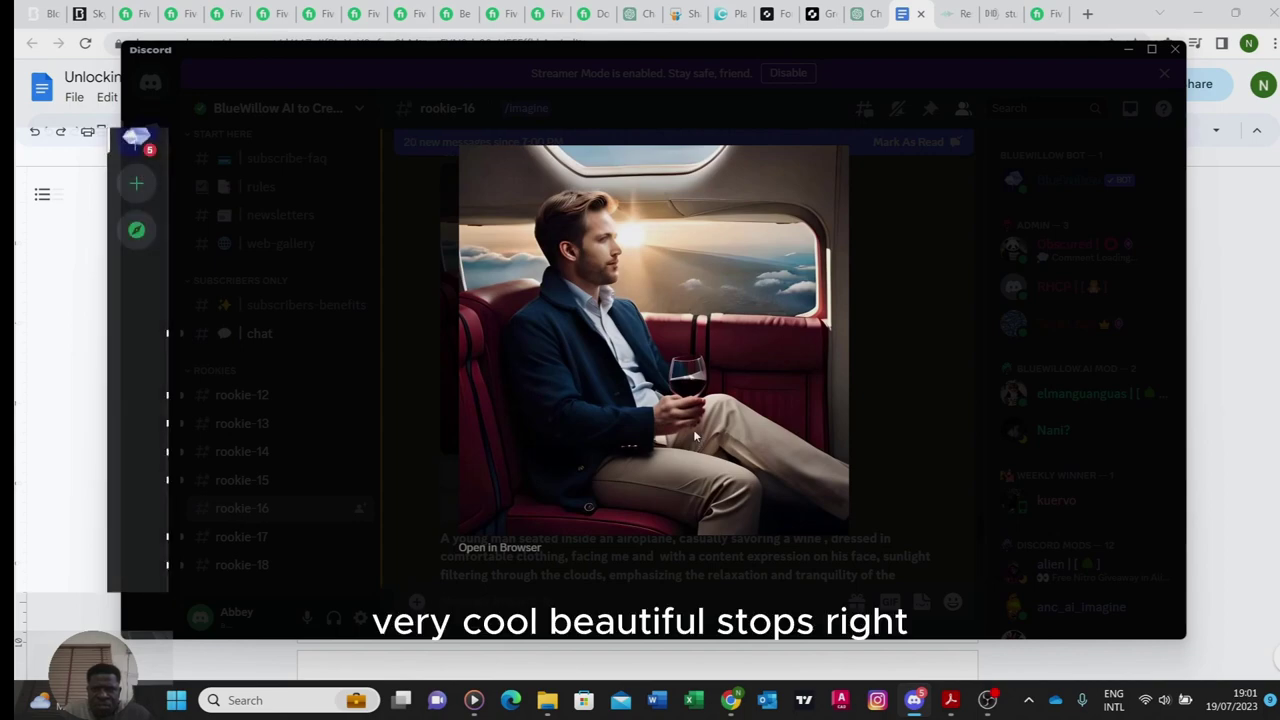
{"action": "left_click", "coordinate": [911, 346]}
Step: Open the upscaled image of the man in the red blazer in the browser, save it to the A.I ART folder and close its tab
{"action": "scroll", "coordinate": [663, 392], "scroll_direction": "down", "scroll_amount": 5}
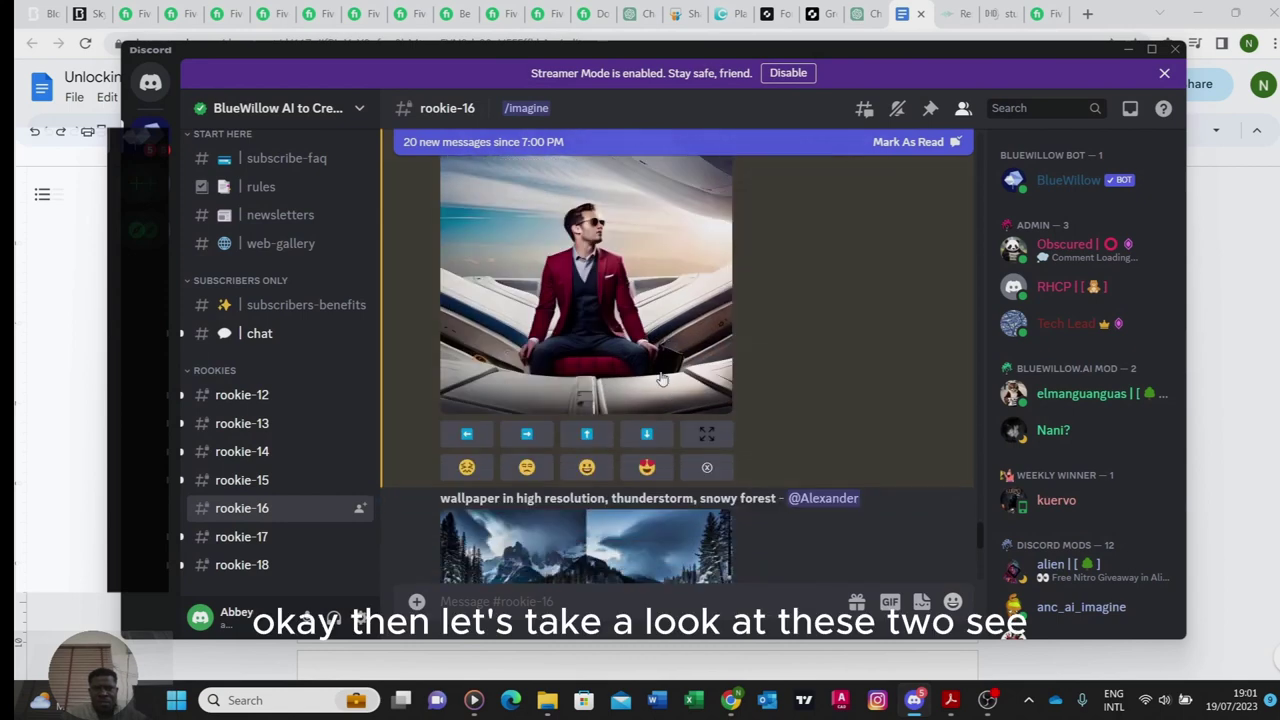
{"action": "scroll", "coordinate": [645, 370], "scroll_direction": "up", "scroll_amount": 1}
{"action": "left_click", "coordinate": [633, 344]}
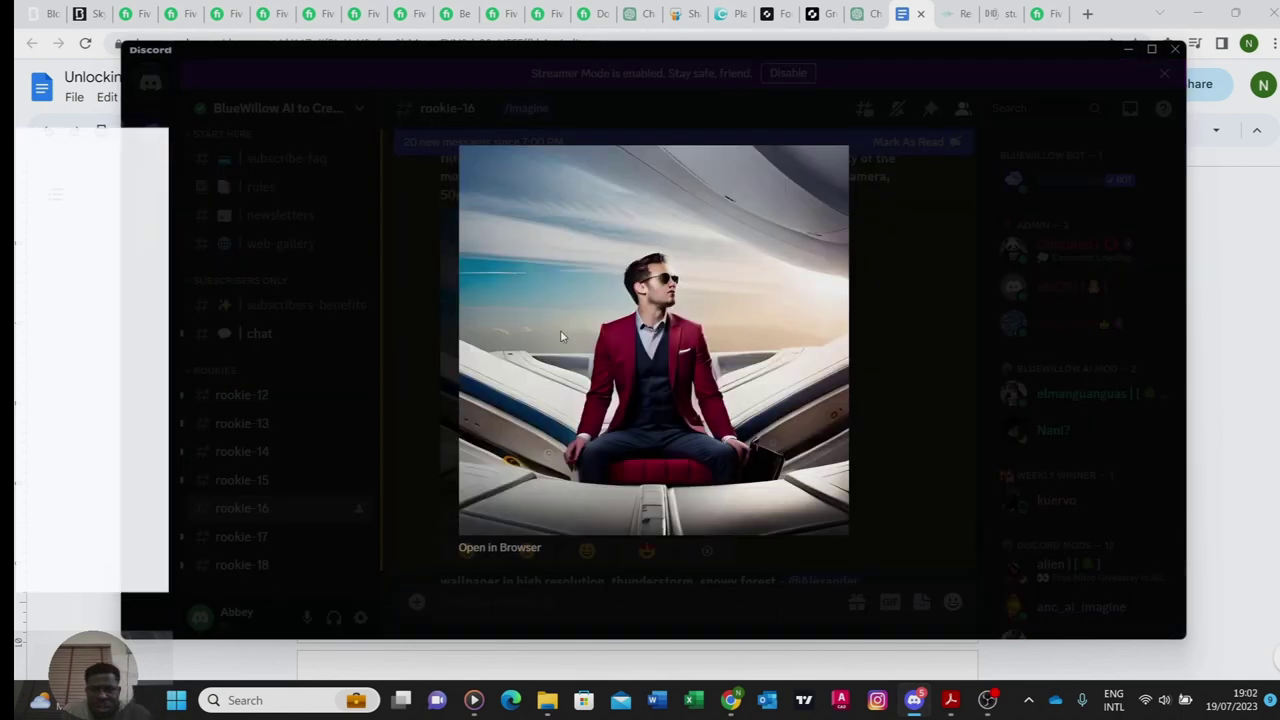
{"action": "left_click", "coordinate": [499, 548]}
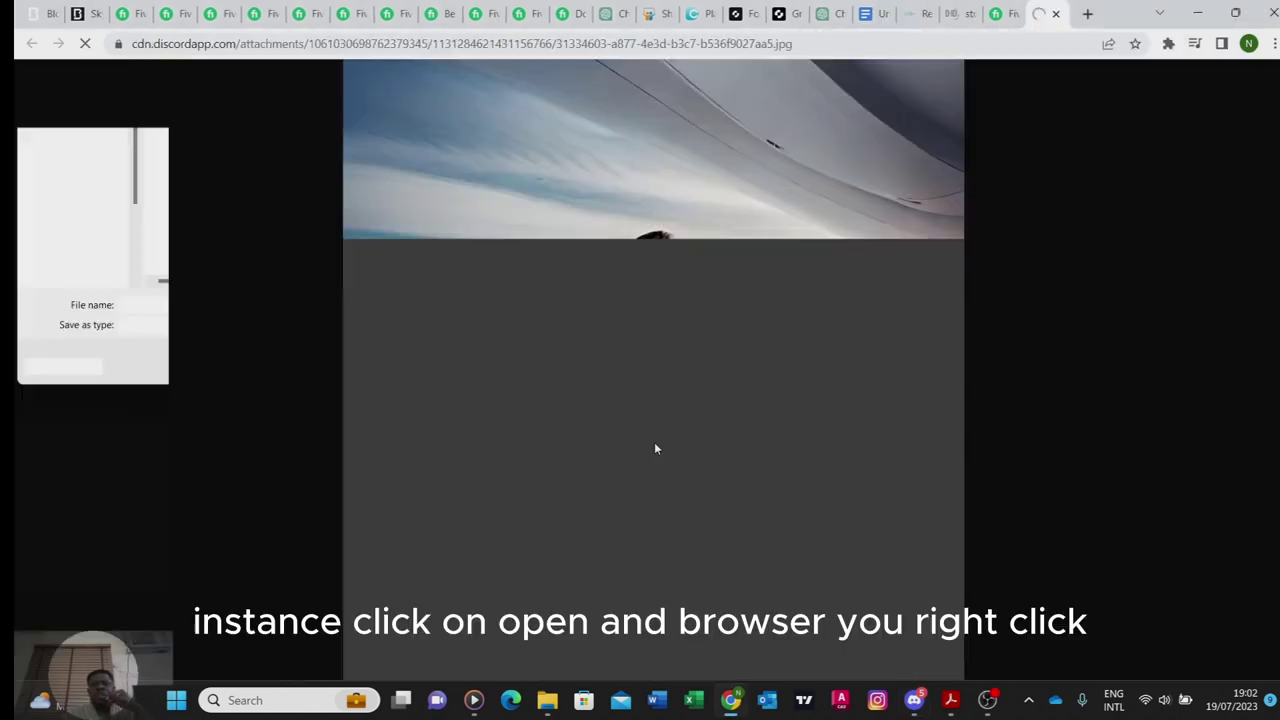
{"action": "right_click", "coordinate": [746, 278]}
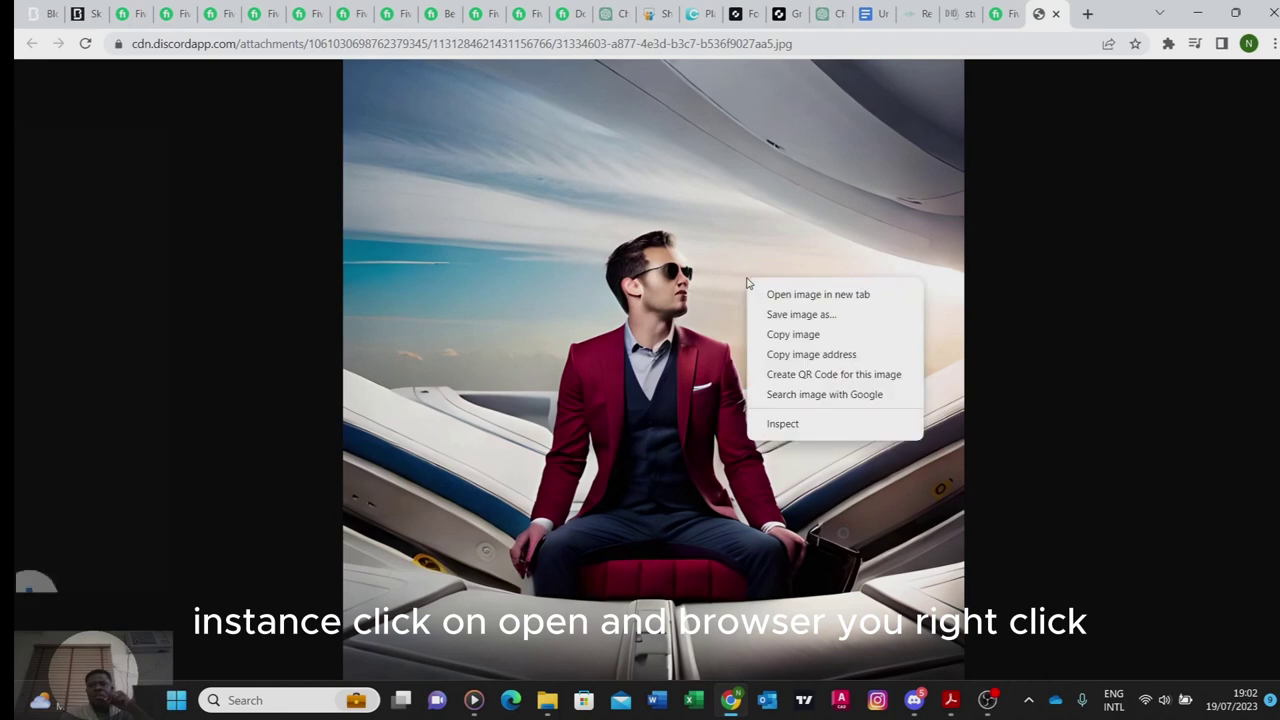
{"action": "left_click", "coordinate": [793, 316]}
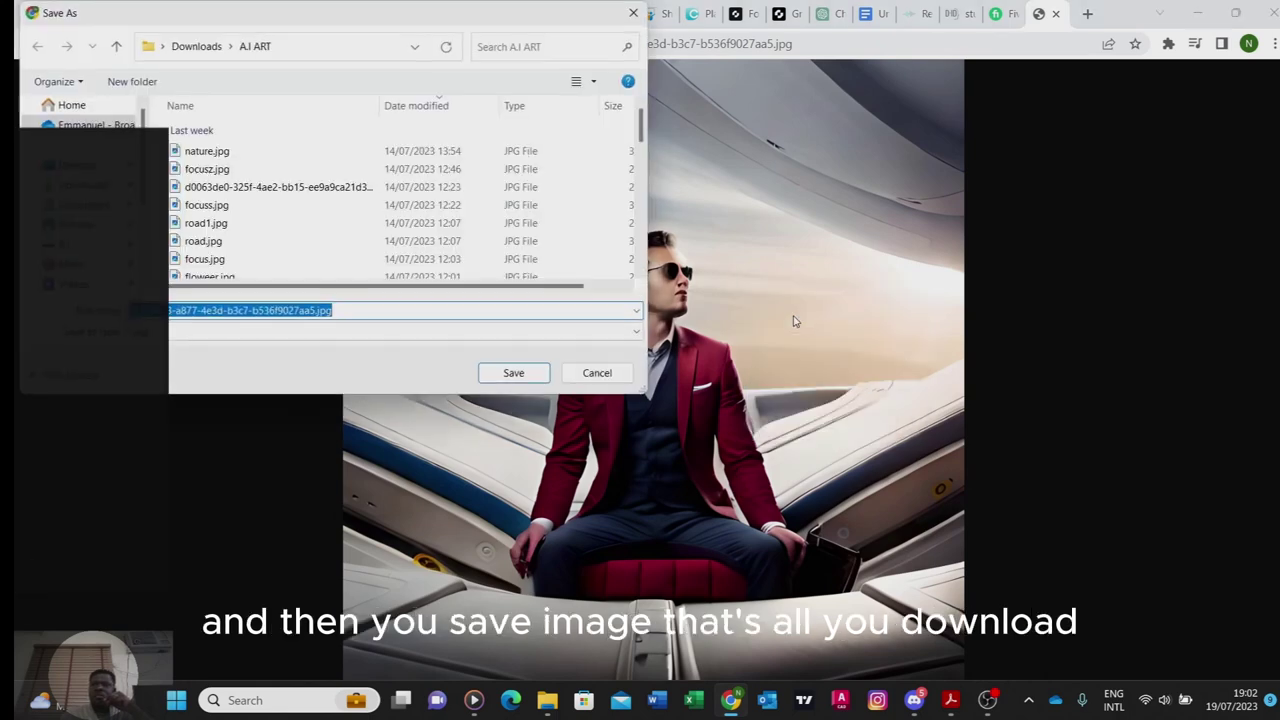
{"action": "key", "text": "Return"}
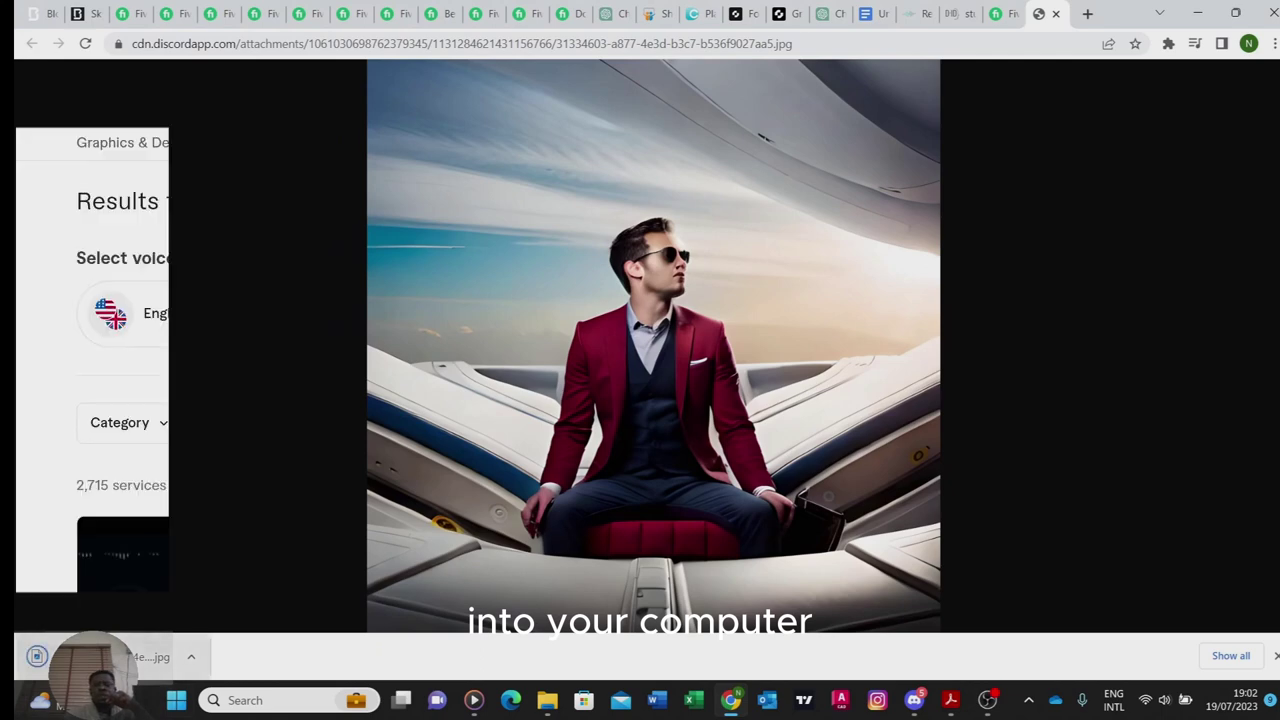
{"action": "left_click", "coordinate": [1055, 14]}
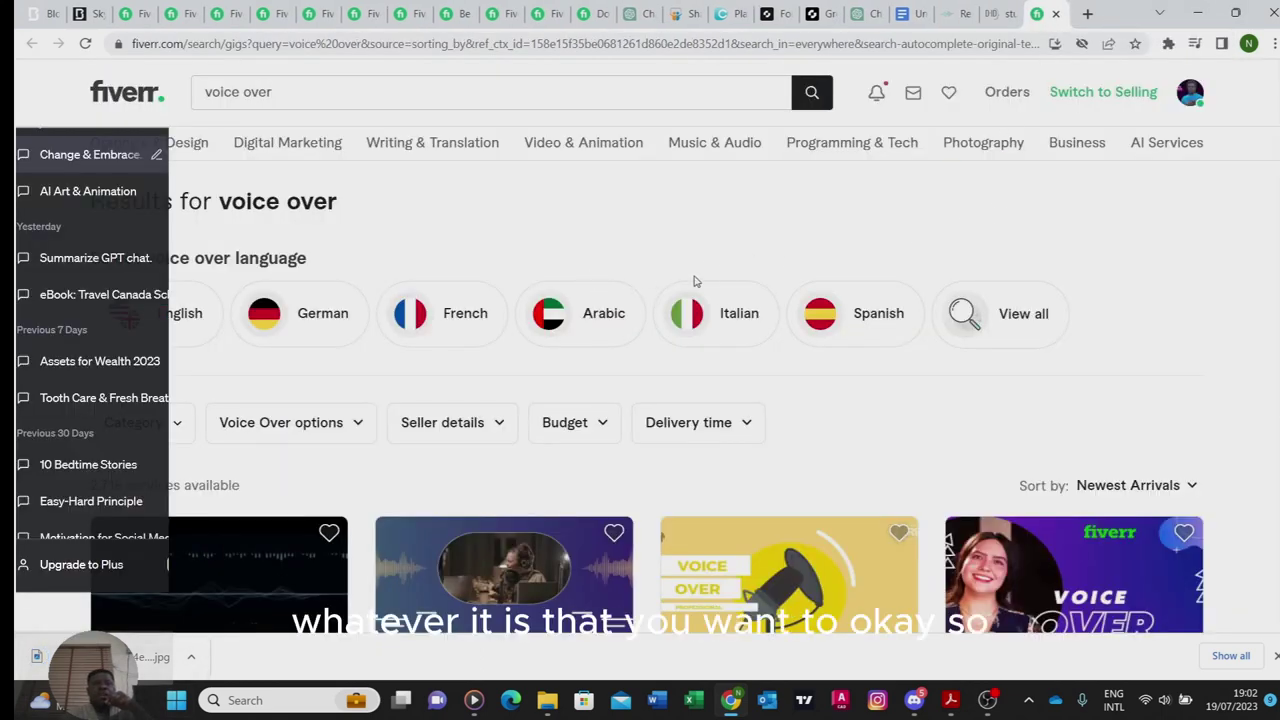
Step: Switch to the Acrobat presentation showing the "HOW TO CREATE A.I ART" slide
{"action": "left_click", "coordinate": [861, 15]}
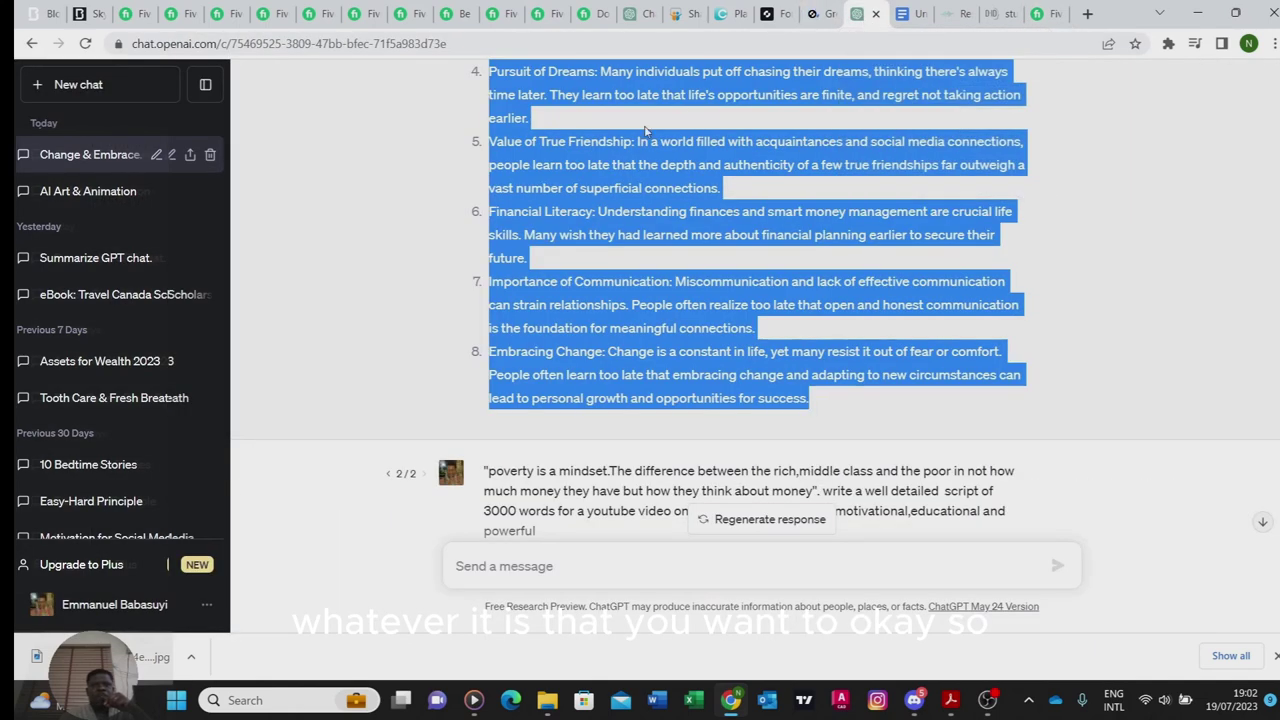
{"action": "left_click", "coordinate": [985, 230]}
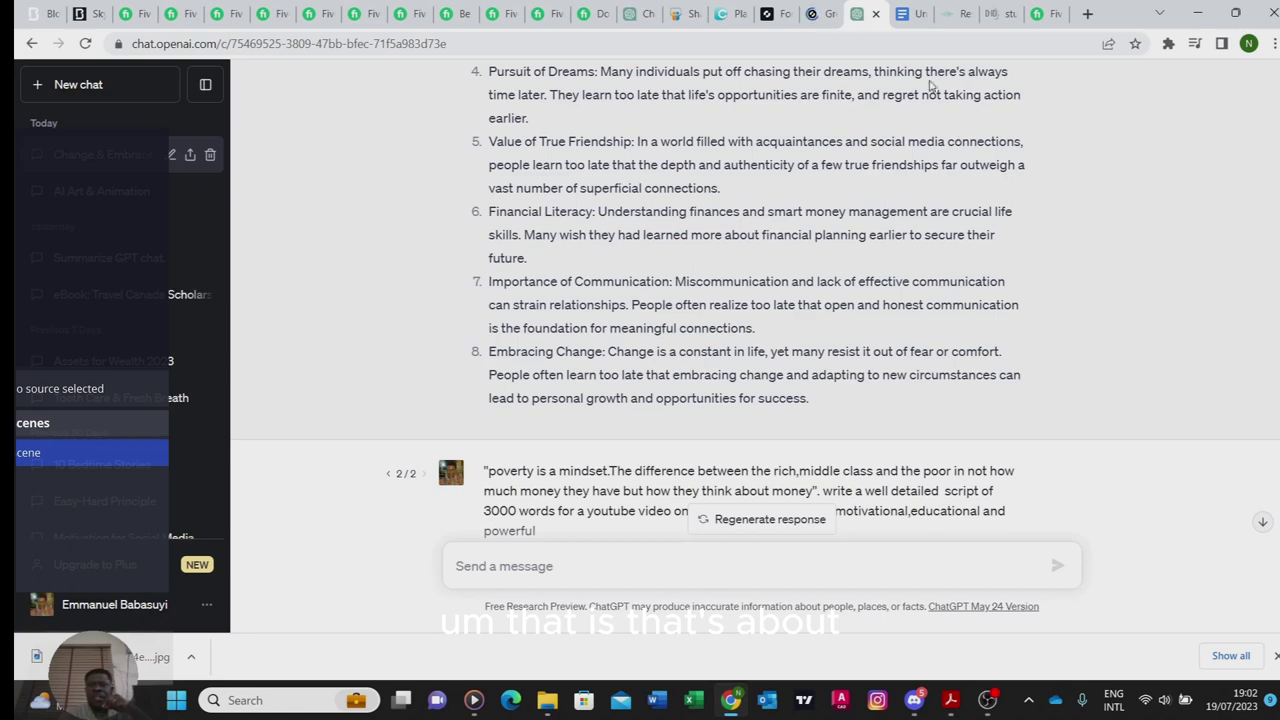
{"action": "left_click", "coordinate": [987, 700]}
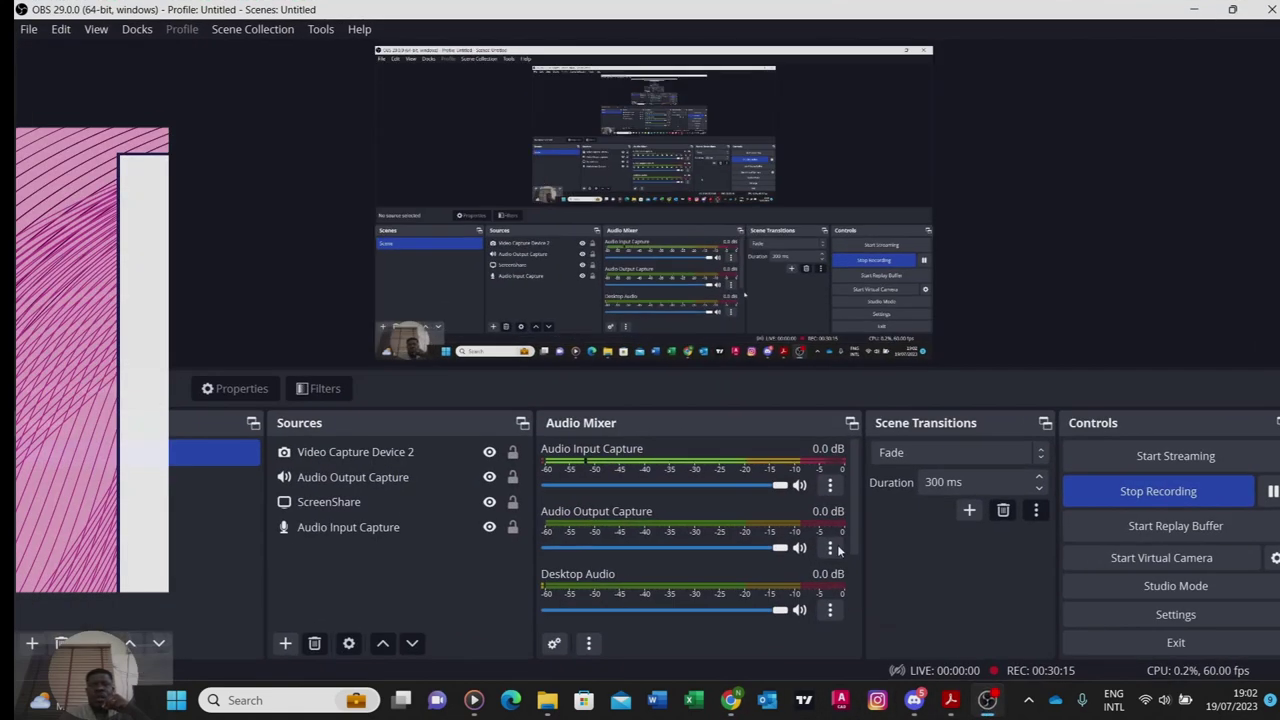
{"action": "left_click", "coordinate": [952, 700]}
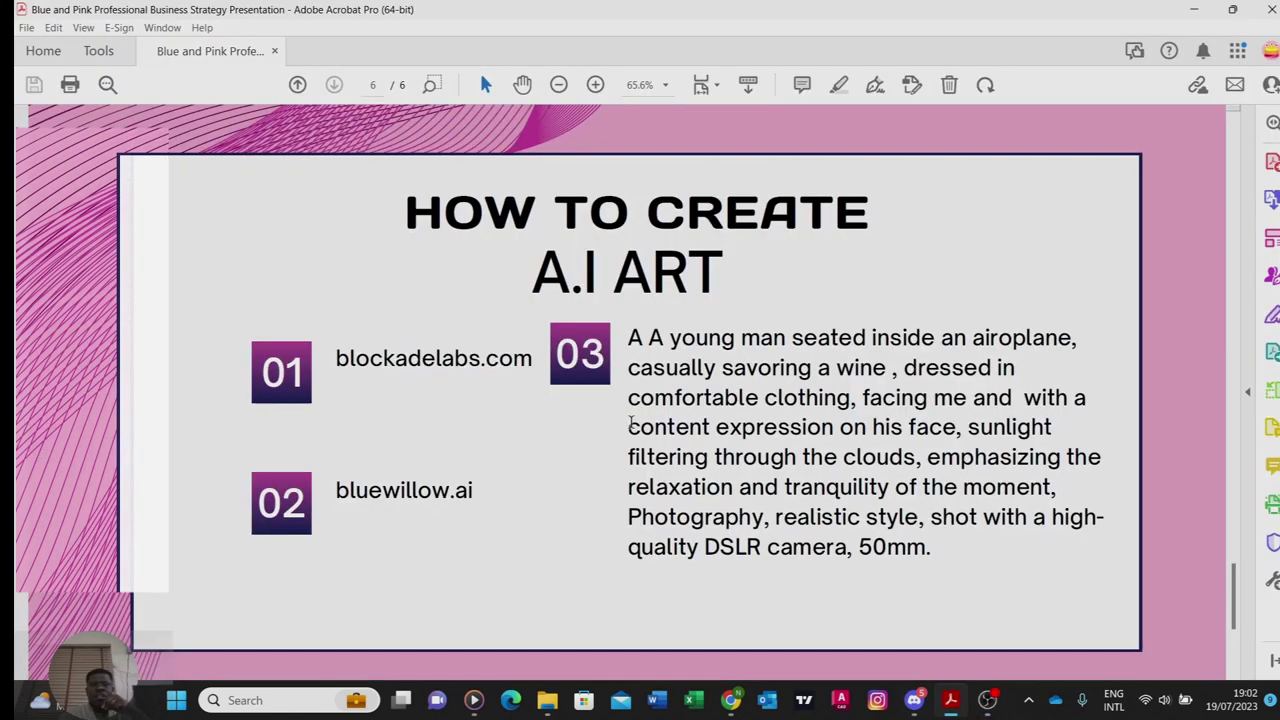
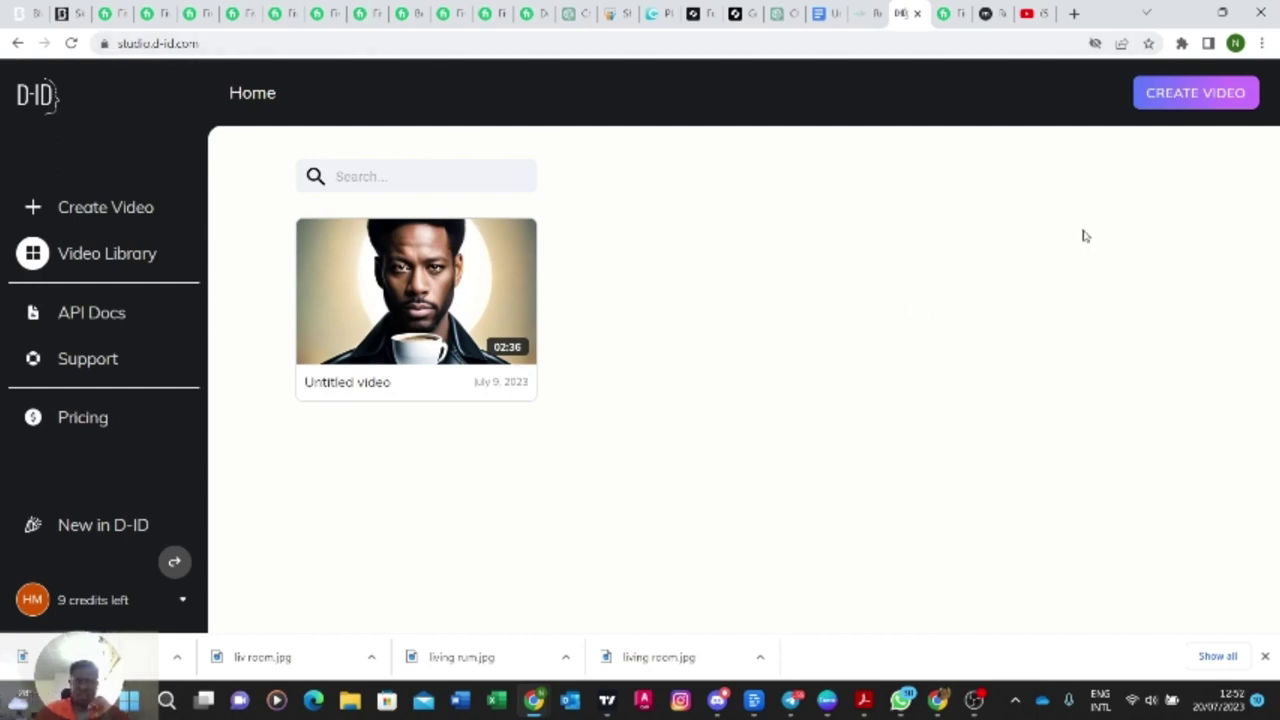
Step: Start a new video in D-ID Studio and open the file selection for adding a custom presenter image
{"action": "left_click", "coordinate": [1185, 93]}
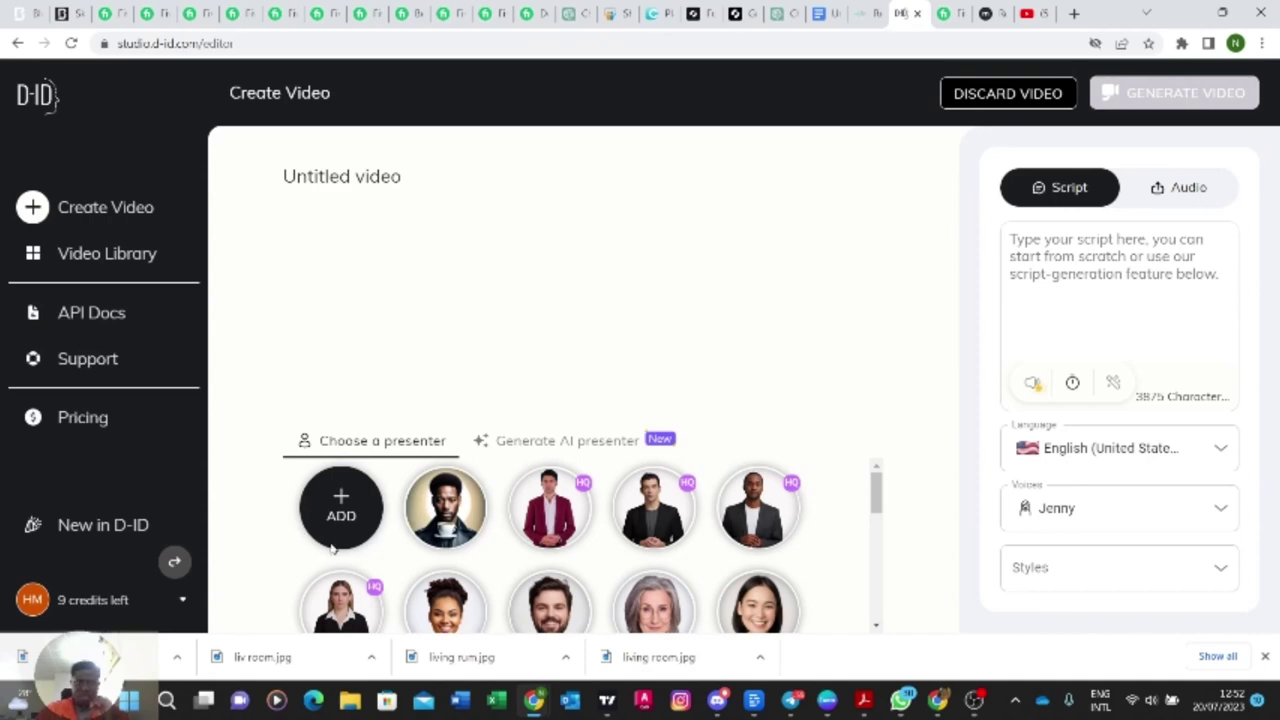
{"action": "scroll", "coordinate": [443, 529], "scroll_direction": "down", "scroll_amount": 1}
{"action": "scroll", "coordinate": [443, 528], "scroll_direction": "up", "scroll_amount": 1}
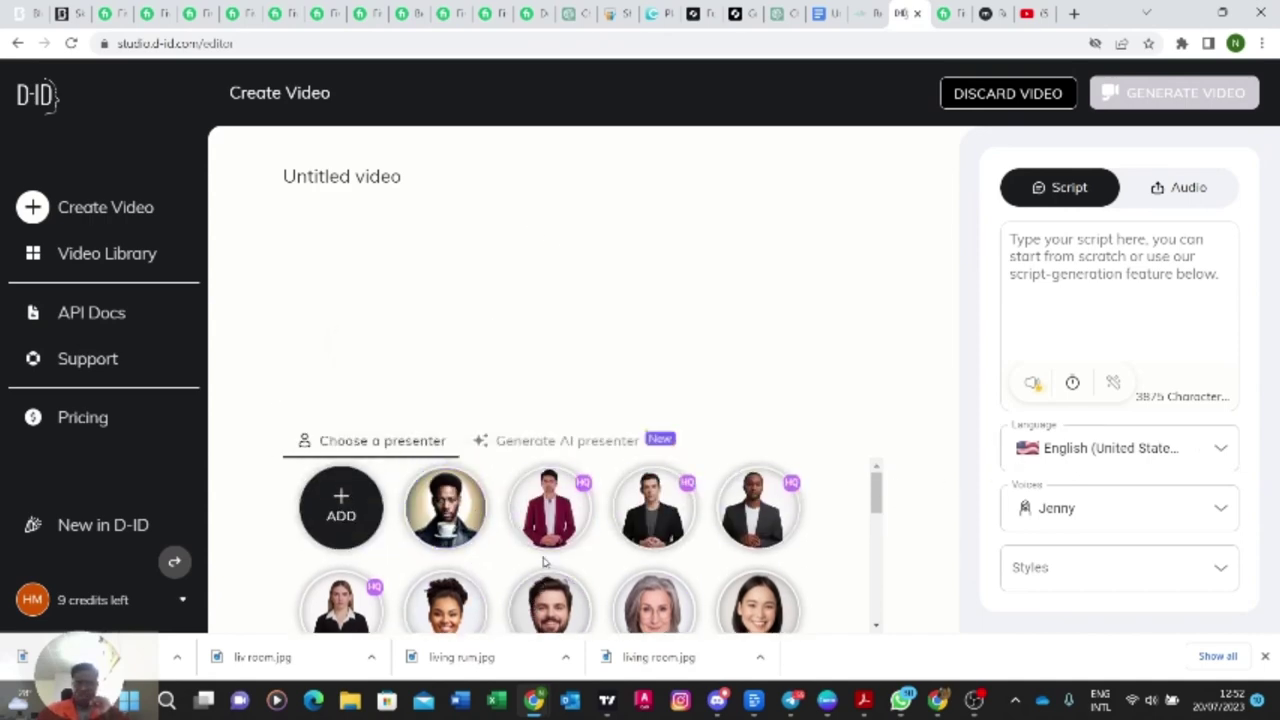
{"action": "left_click", "coordinate": [340, 497]}
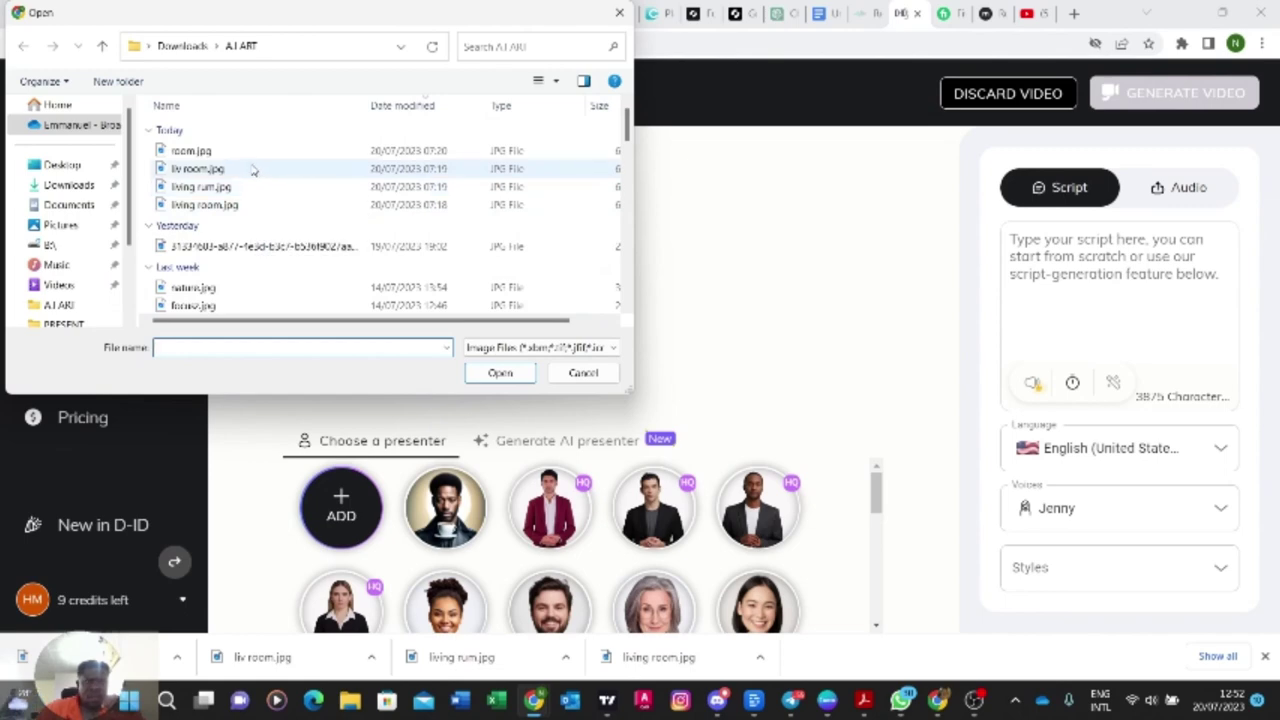
Step: Look through the image files in the A.I ART folder for a presenter picture
{"action": "scroll", "coordinate": [250, 172], "scroll_direction": "down", "scroll_amount": 3}
{"action": "scroll", "coordinate": [237, 250], "scroll_direction": "down", "scroll_amount": 1}
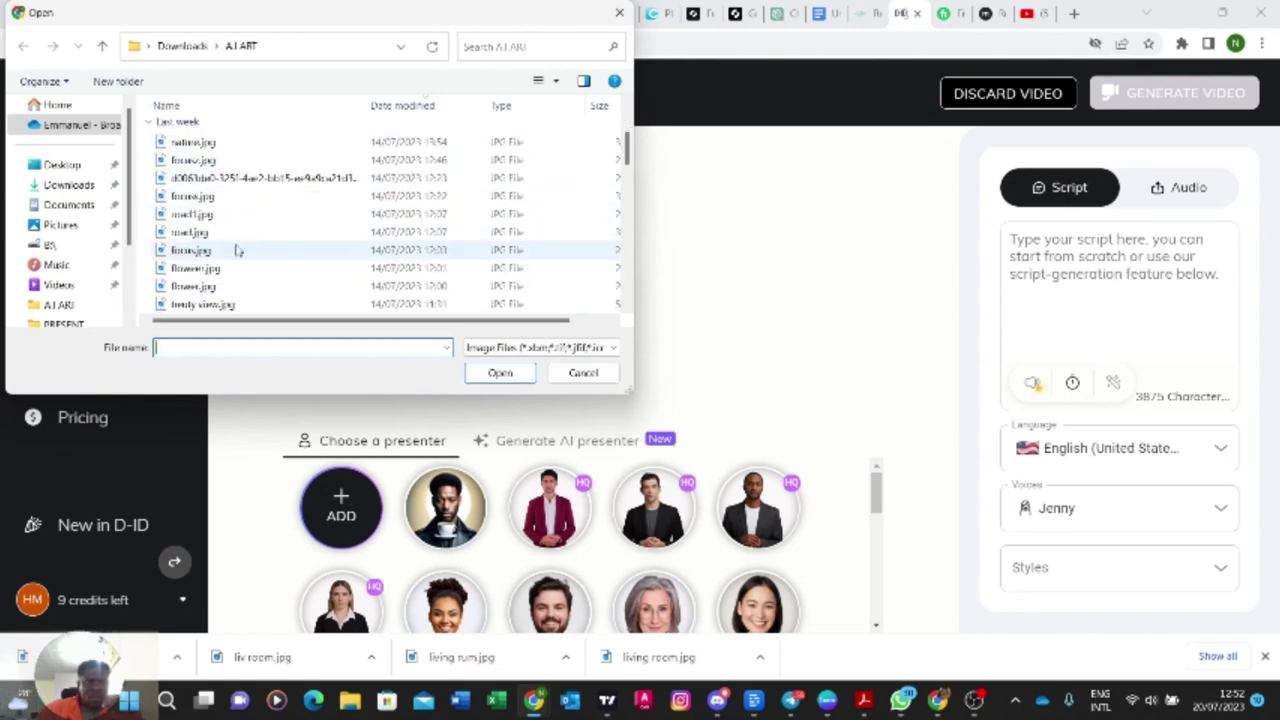
{"action": "scroll", "coordinate": [234, 250], "scroll_direction": "down", "scroll_amount": 1}
{"action": "scroll", "coordinate": [234, 250], "scroll_direction": "down", "scroll_amount": 1}
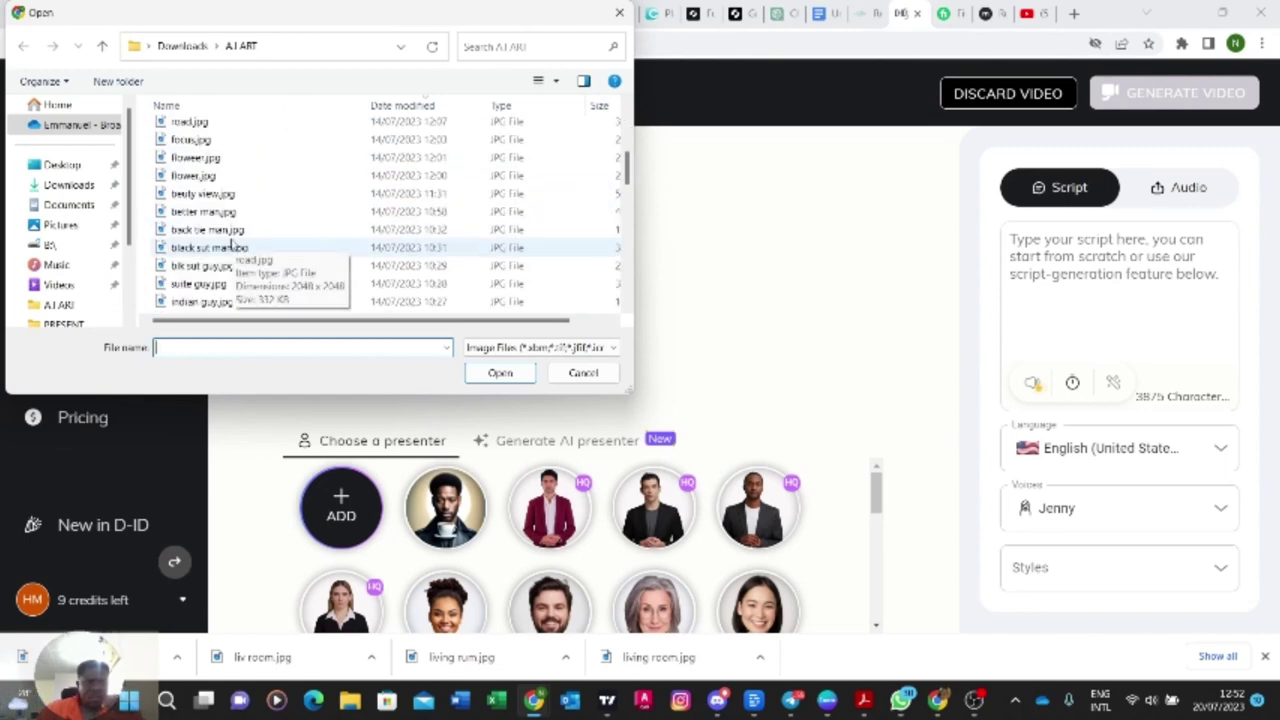
{"action": "scroll", "coordinate": [231, 246], "scroll_direction": "down", "scroll_amount": 1}
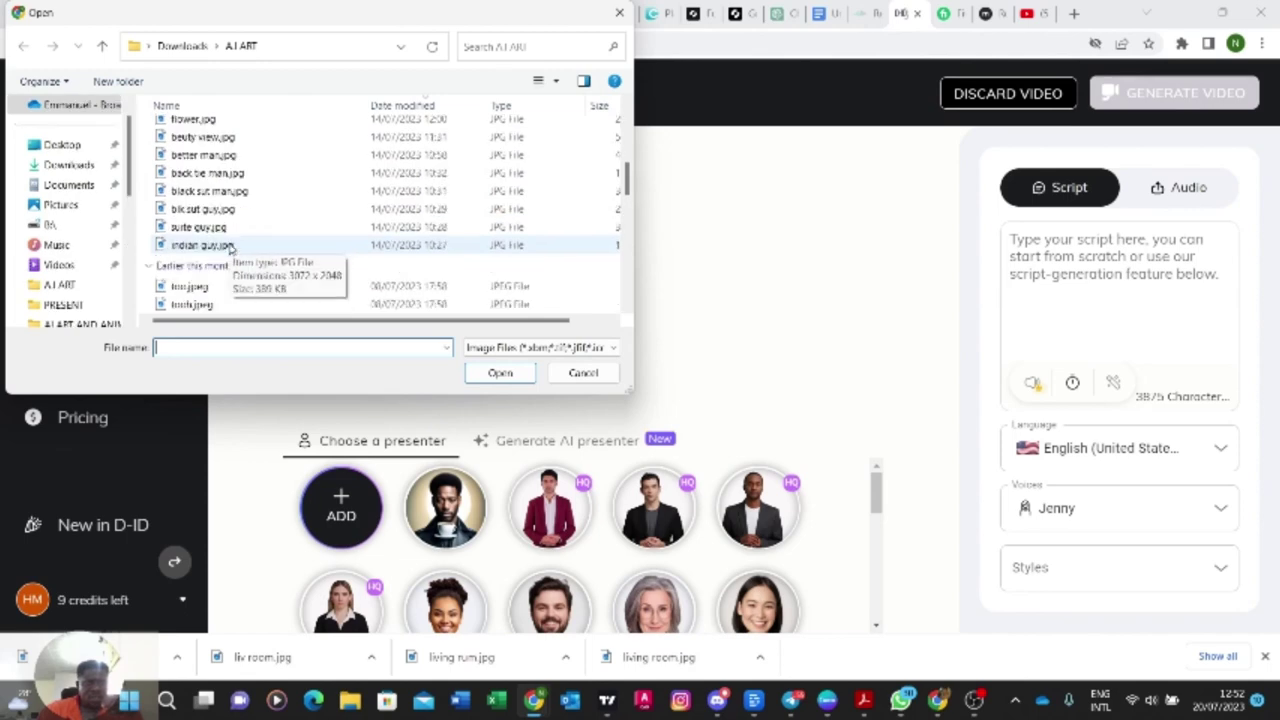
{"action": "scroll", "coordinate": [230, 250], "scroll_direction": "up", "scroll_amount": 5}
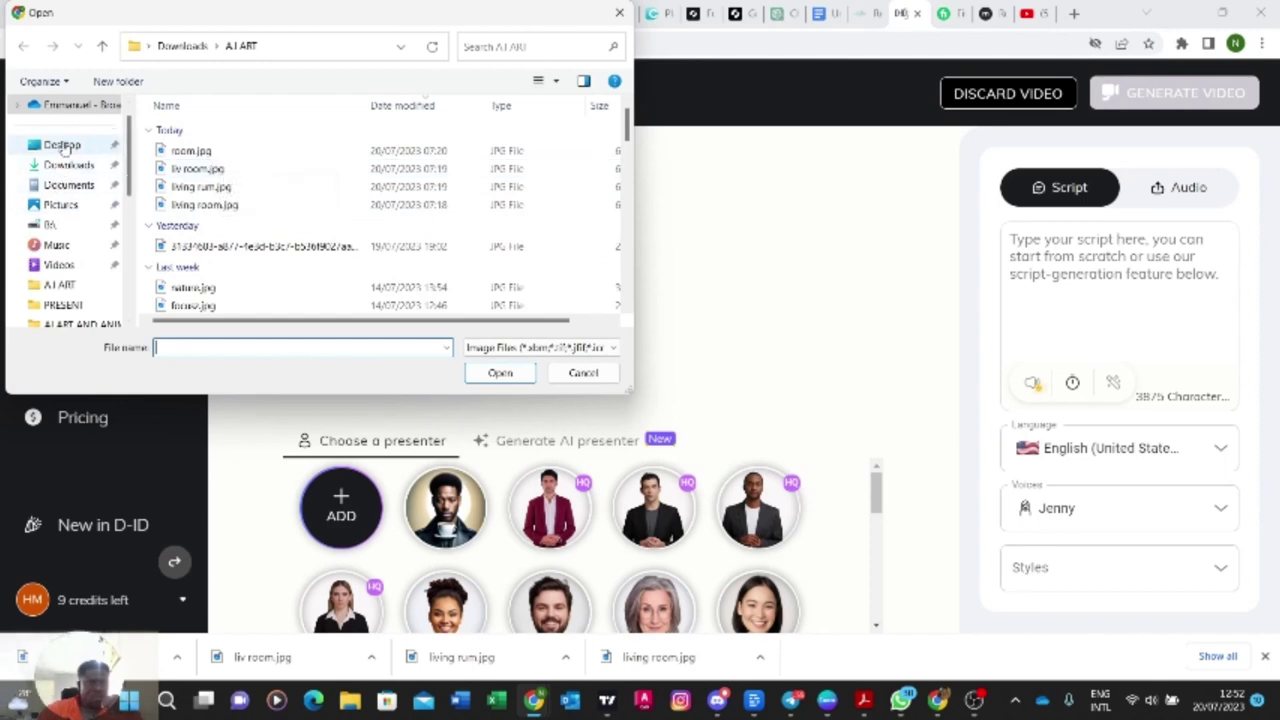
Step: Find rich guy.jpg in the PRESENT folder on the Desktop and add it as the custom presenter
{"action": "left_click", "coordinate": [62, 147]}
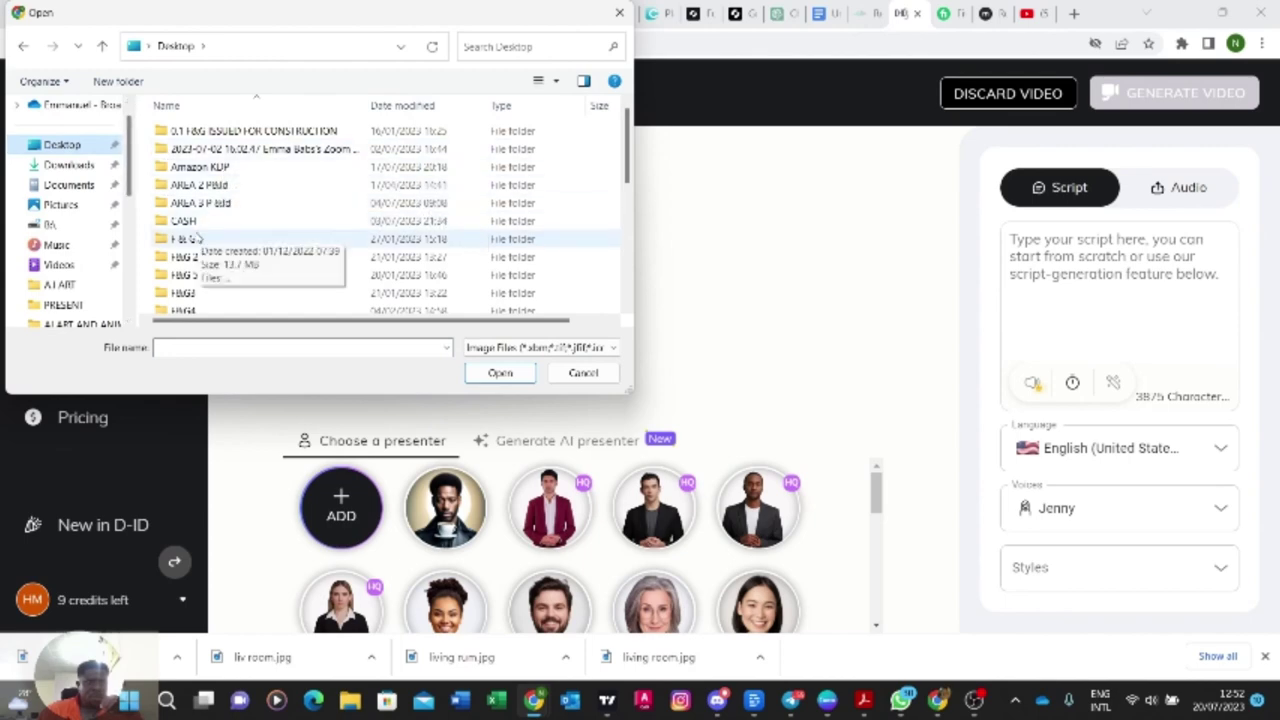
{"action": "scroll", "coordinate": [228, 233], "scroll_direction": "down", "scroll_amount": 2}
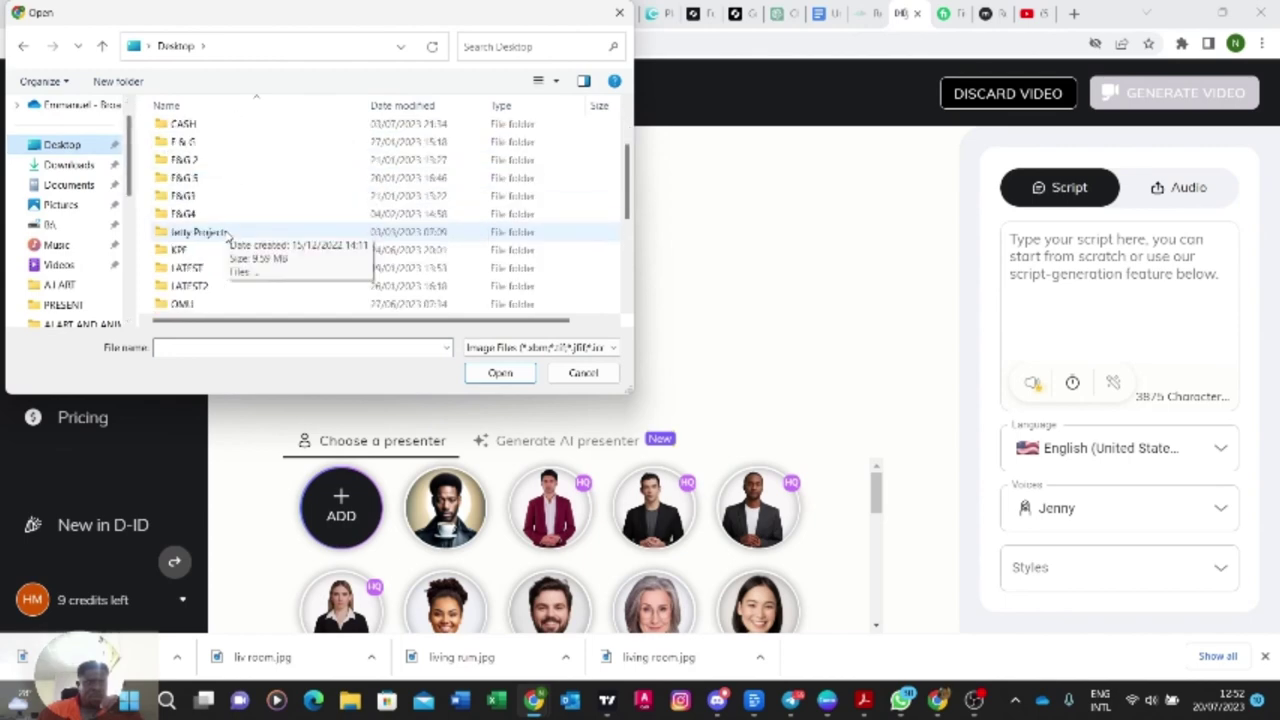
{"action": "scroll", "coordinate": [226, 236], "scroll_direction": "down", "scroll_amount": 3}
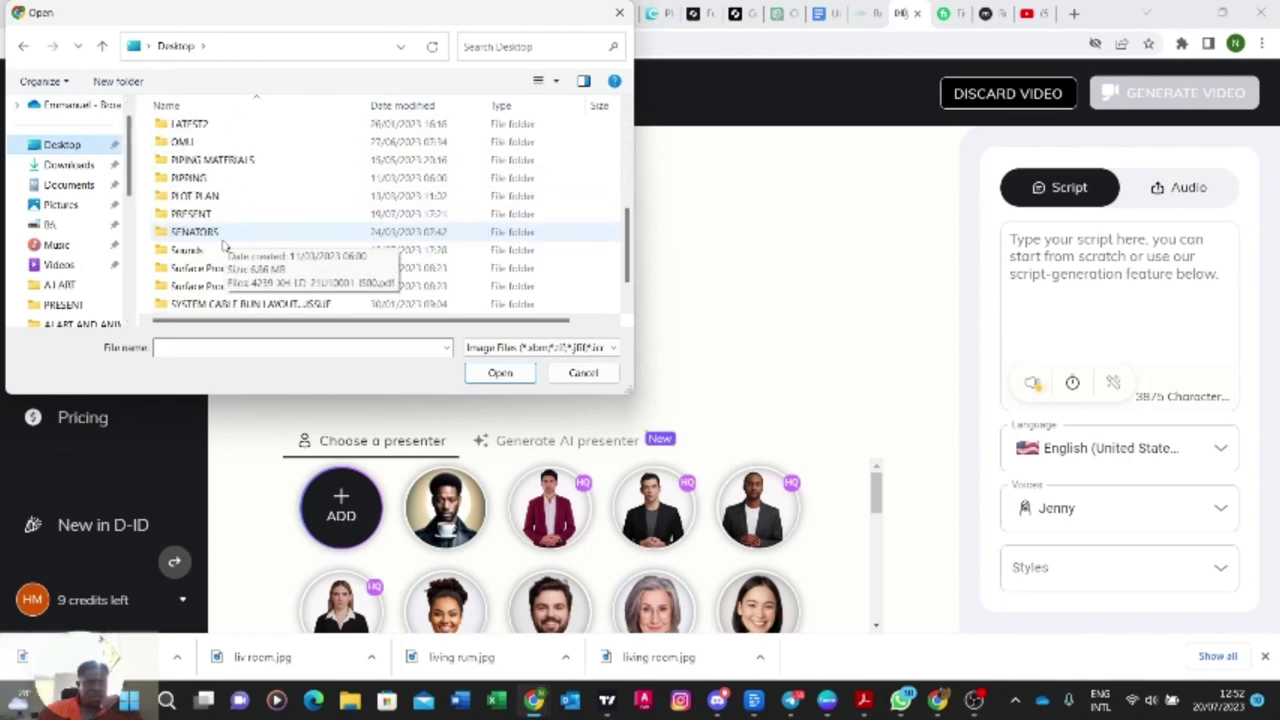
{"action": "scroll", "coordinate": [224, 242], "scroll_direction": "down", "scroll_amount": 1}
{"action": "scroll", "coordinate": [224, 242], "scroll_direction": "up", "scroll_amount": 3}
{"action": "scroll", "coordinate": [224, 242], "scroll_direction": "down", "scroll_amount": 2}
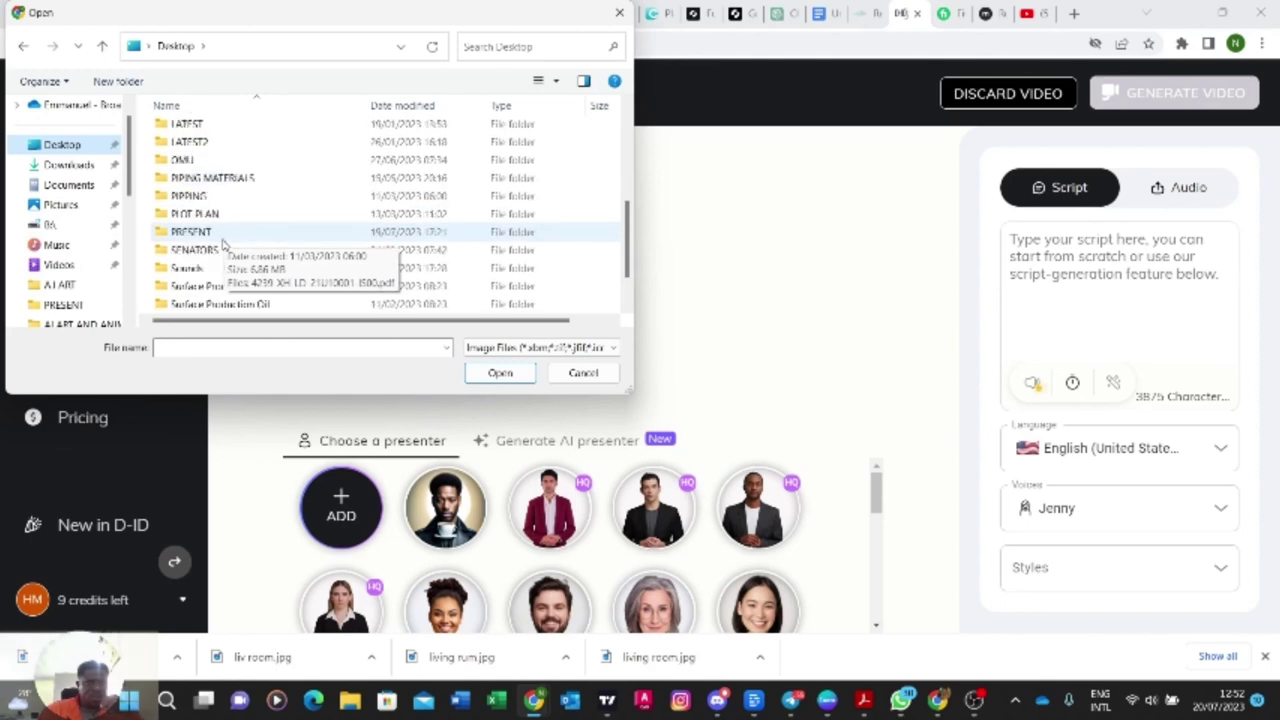
{"action": "double_click", "coordinate": [220, 234]}
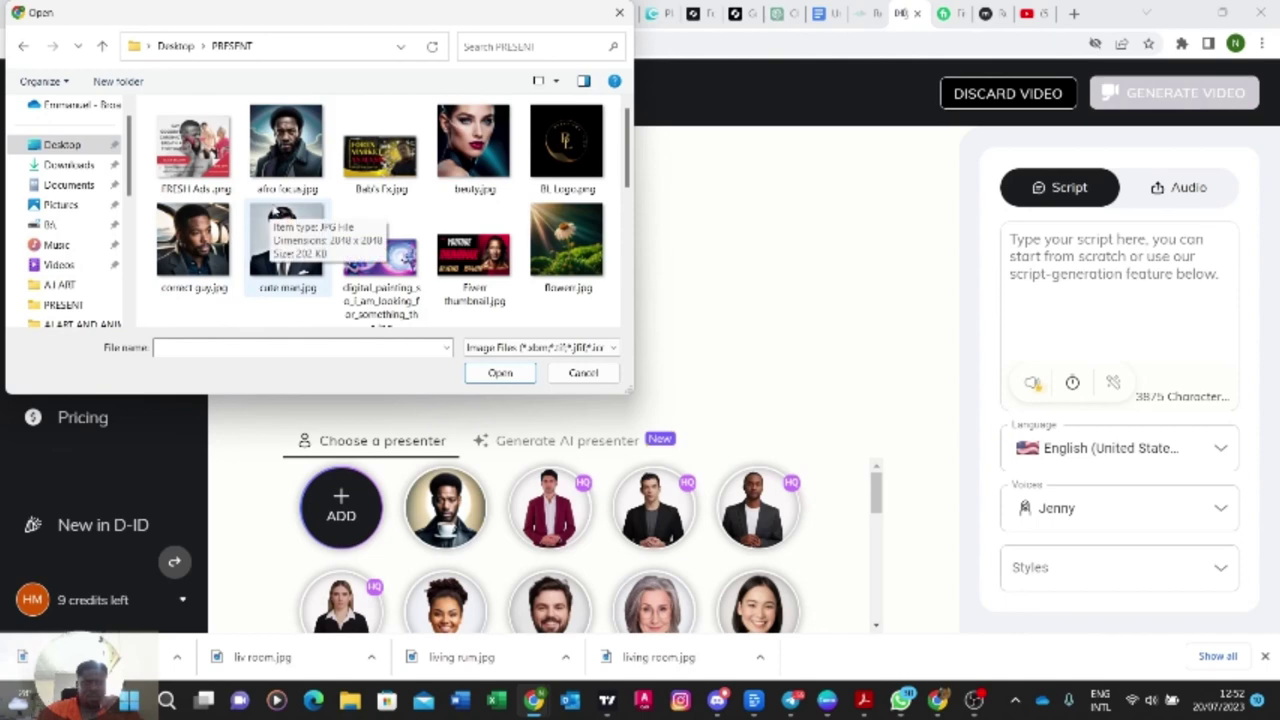
{"action": "scroll", "coordinate": [287, 225], "scroll_direction": "down", "scroll_amount": 5}
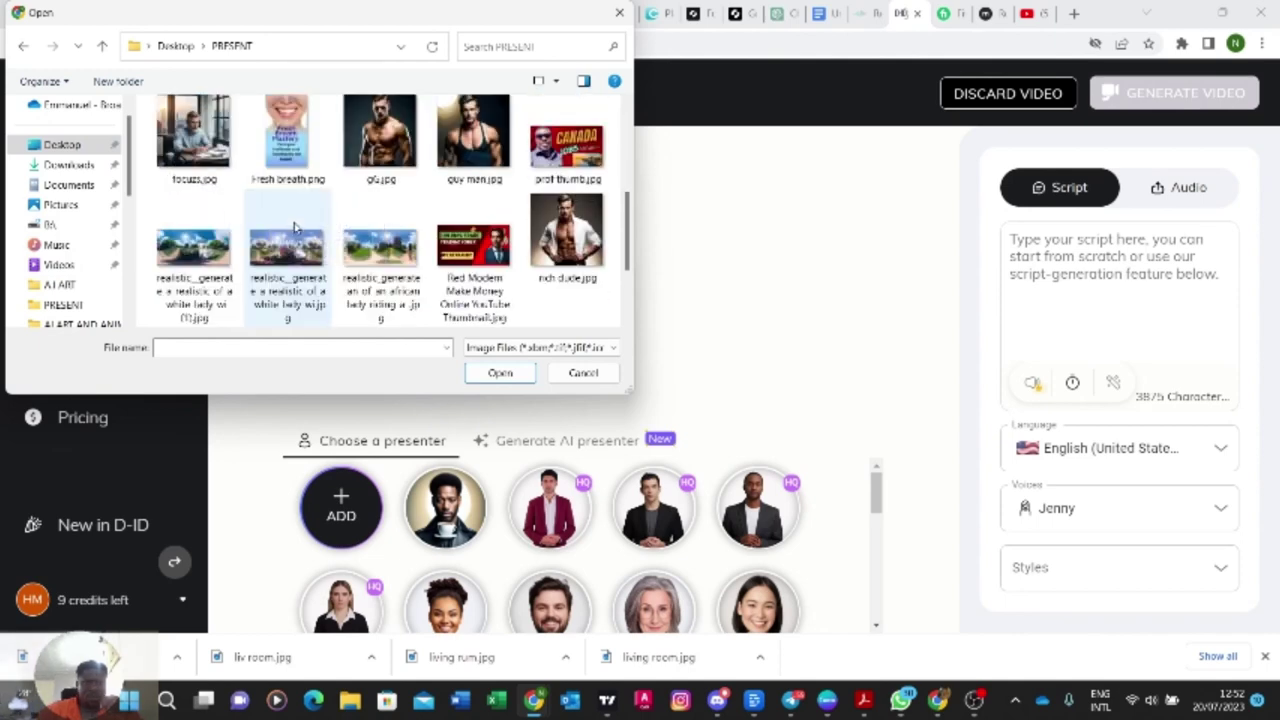
{"action": "scroll", "coordinate": [300, 215], "scroll_direction": "up", "scroll_amount": 2}
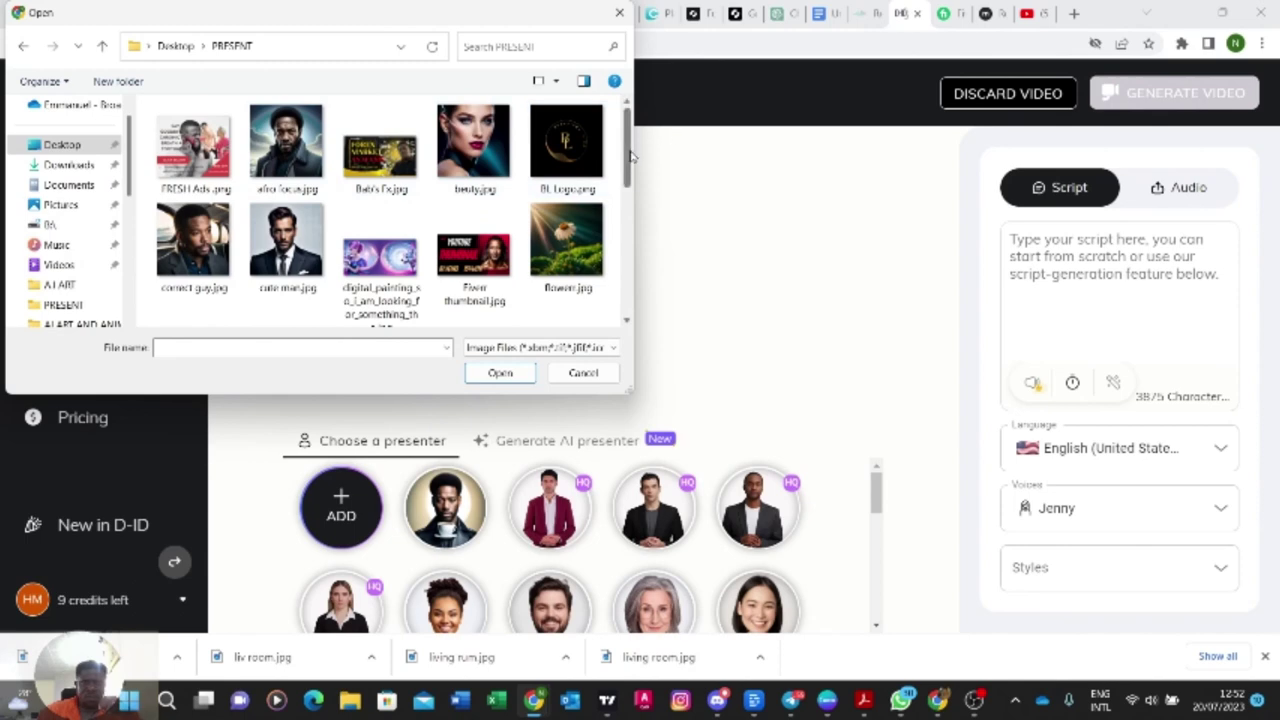
{"action": "left_click_drag", "start_coordinate": [630, 155], "coordinate": [608, 293]}
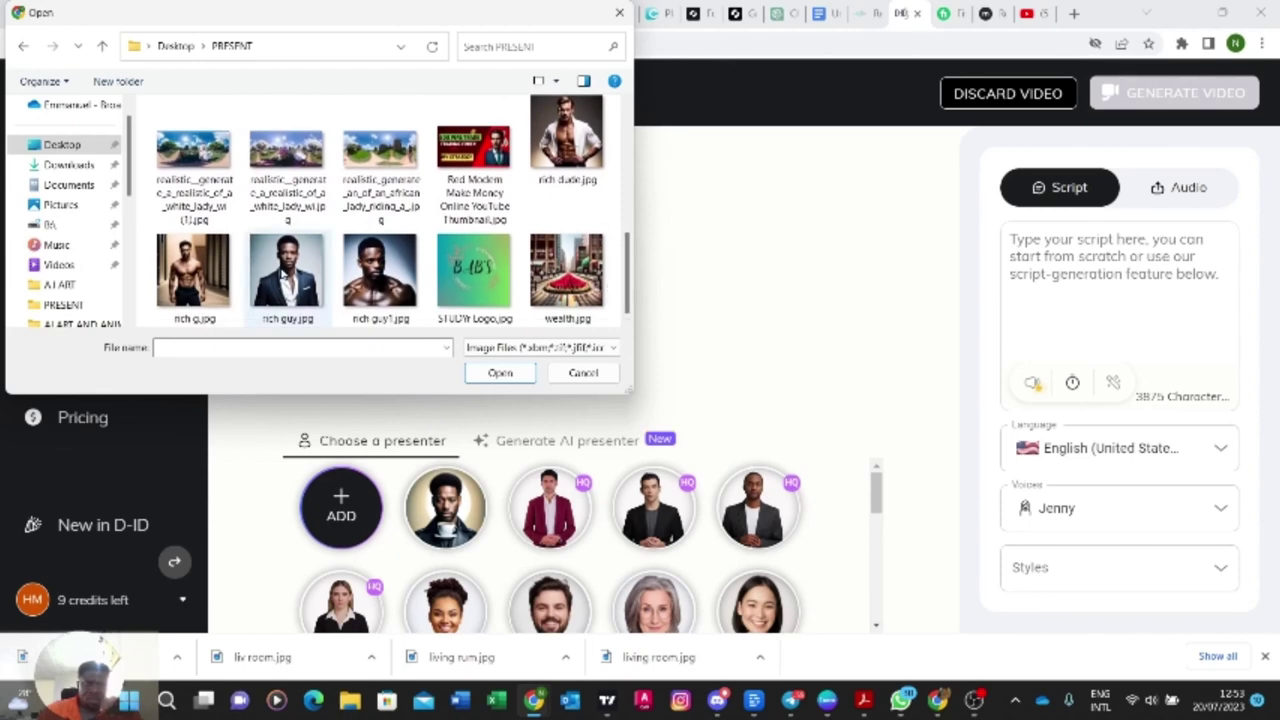
{"action": "double_click", "coordinate": [284, 272]}
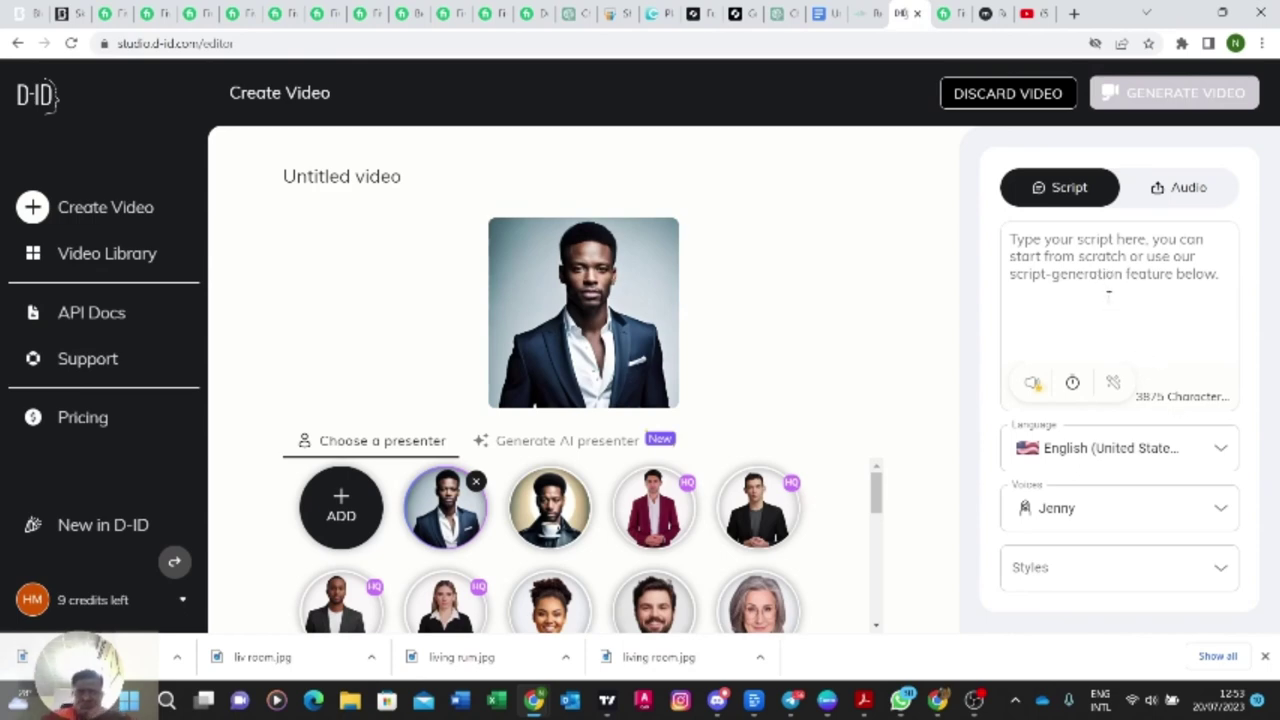
Step: Upload the WAV voice clip from Downloads as the presenter's audio and generate the video
{"action": "left_click", "coordinate": [1178, 193]}
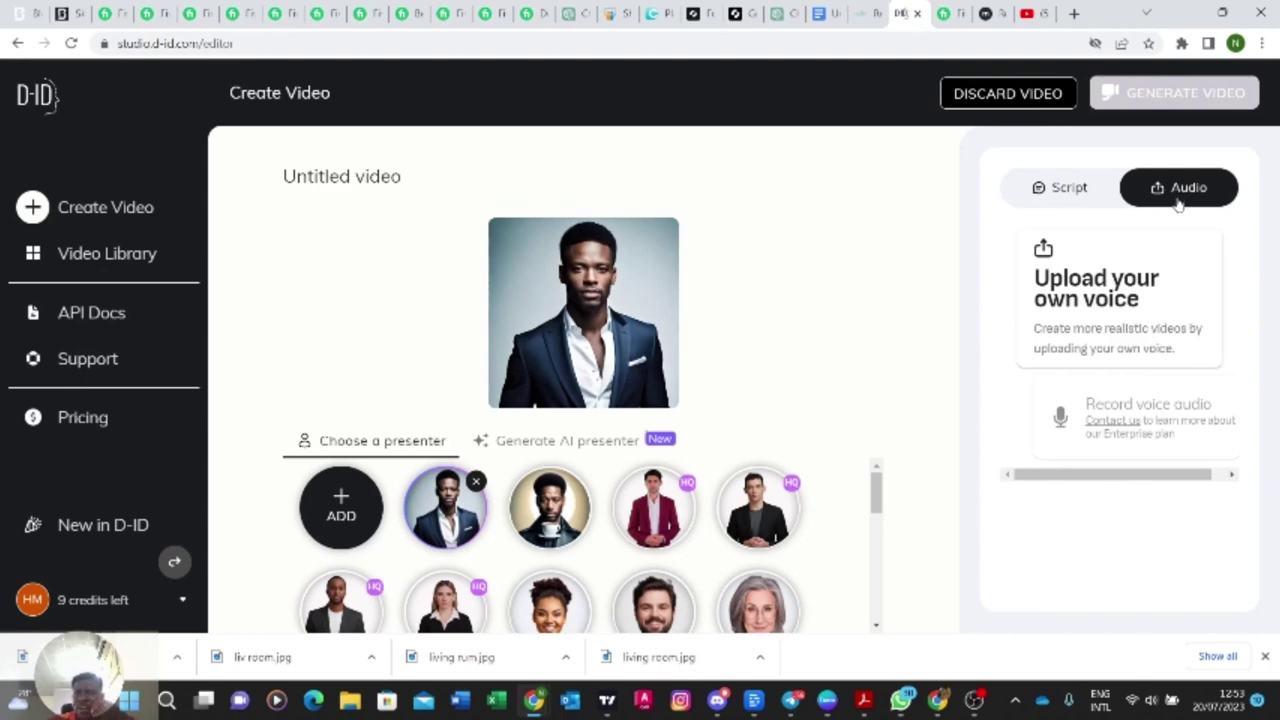
{"action": "left_click", "coordinate": [1095, 295]}
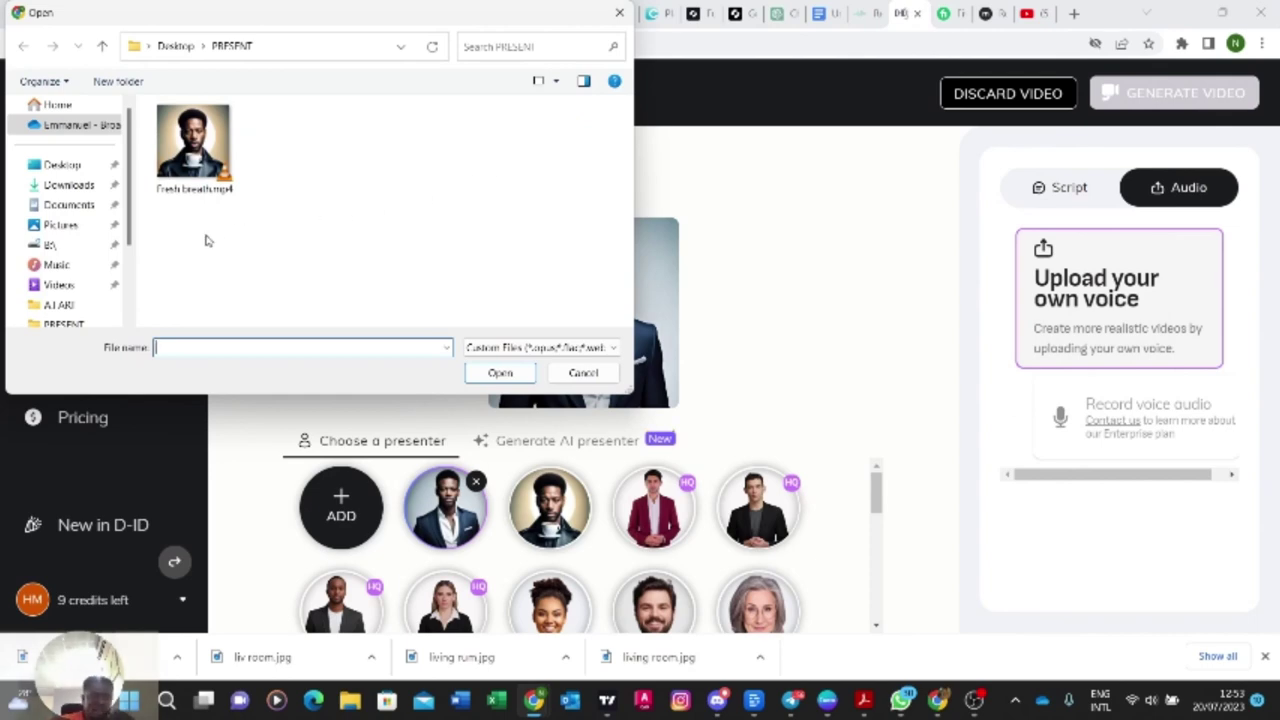
{"action": "left_click", "coordinate": [62, 186]}
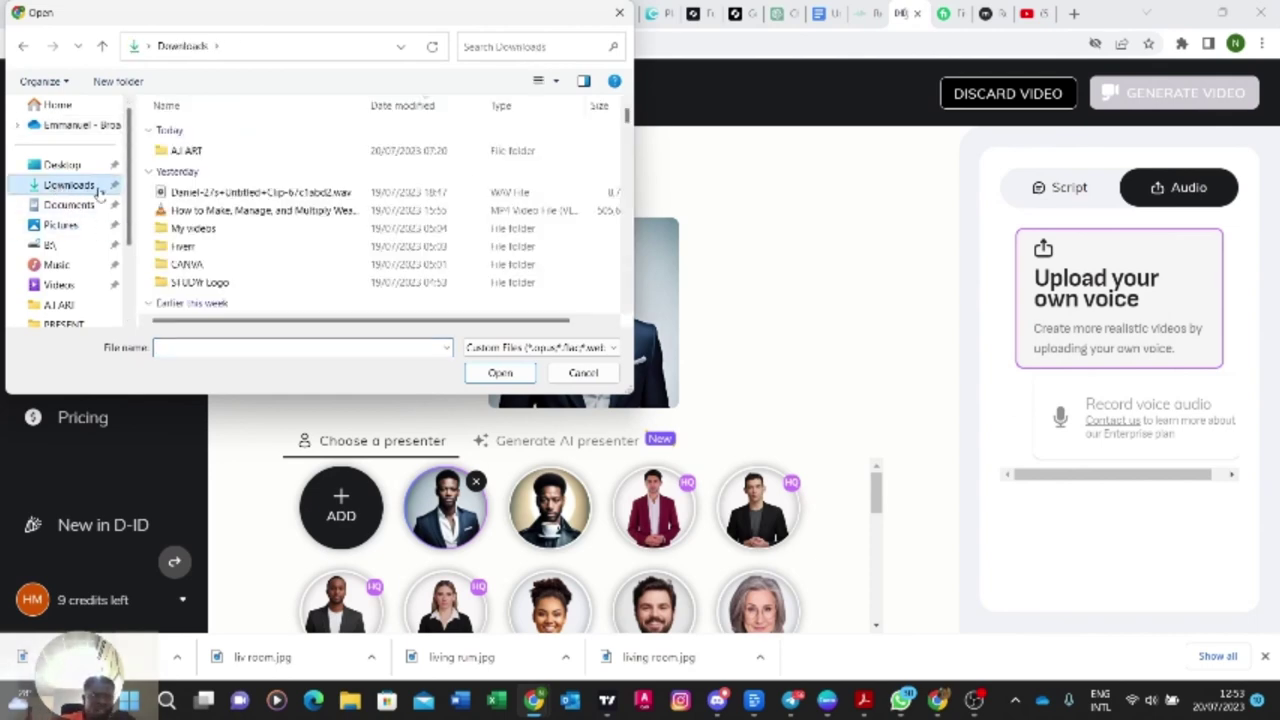
{"action": "double_click", "coordinate": [226, 194]}
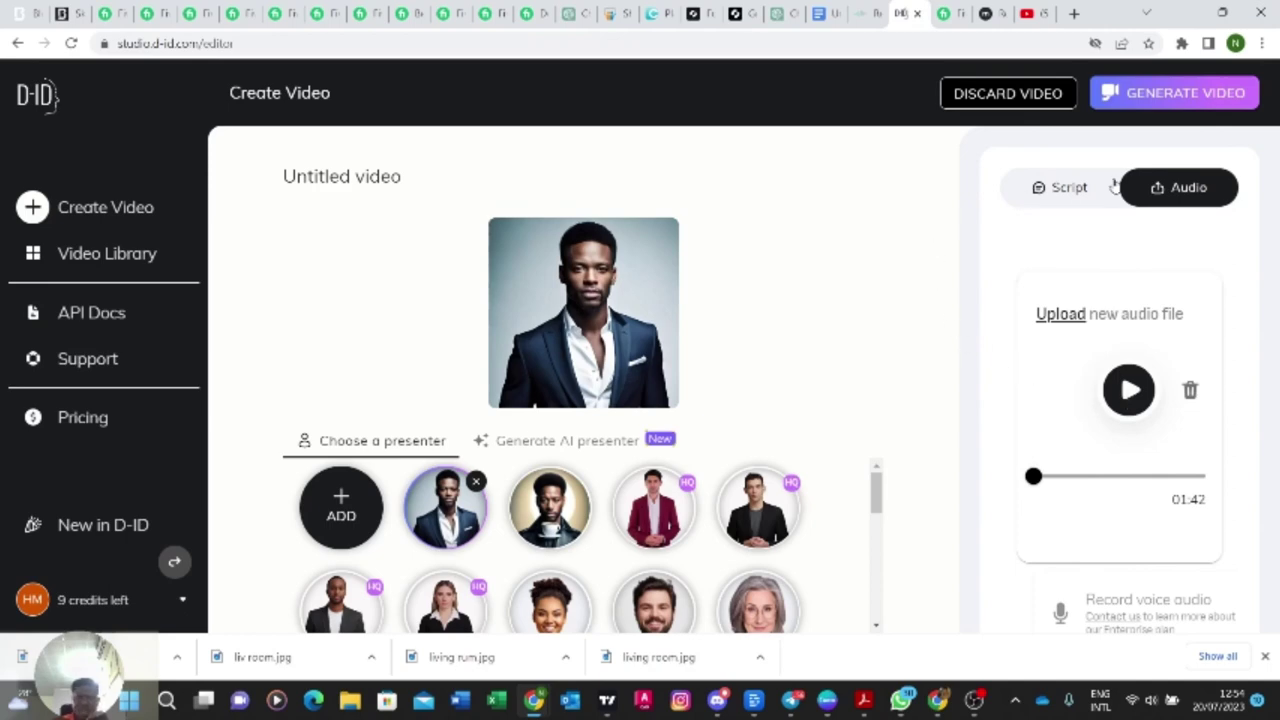
{"action": "left_click", "coordinate": [1179, 93]}
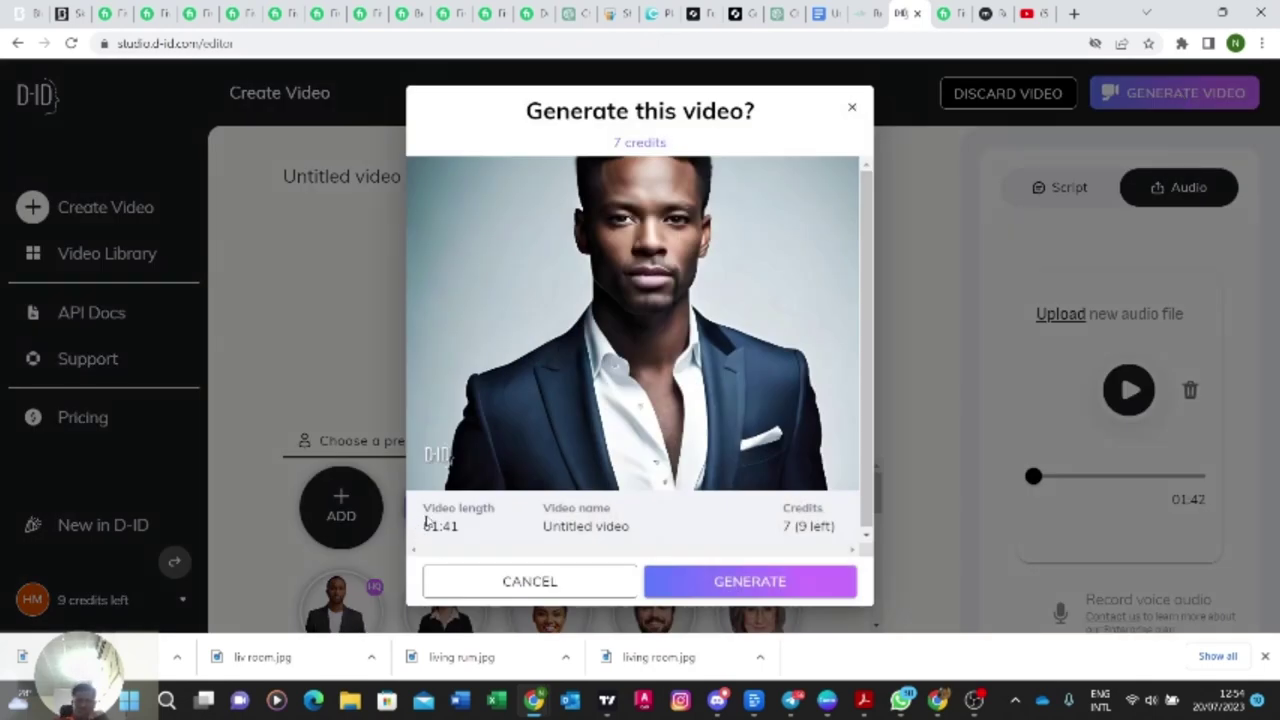
{"action": "left_click", "coordinate": [752, 580]}
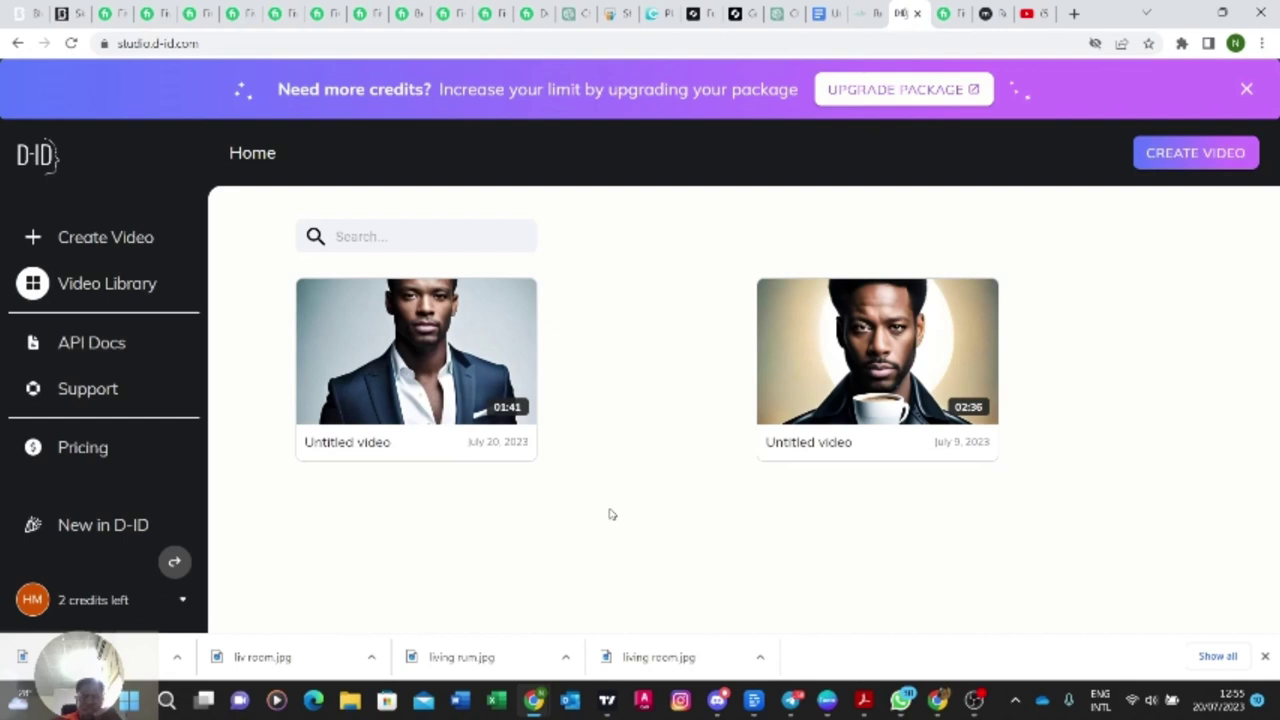
Step: Play the newly generated video of the man in the navy suit, lowering the system volume and closing the live captions
{"action": "mouse_move", "coordinate": [400, 360]}
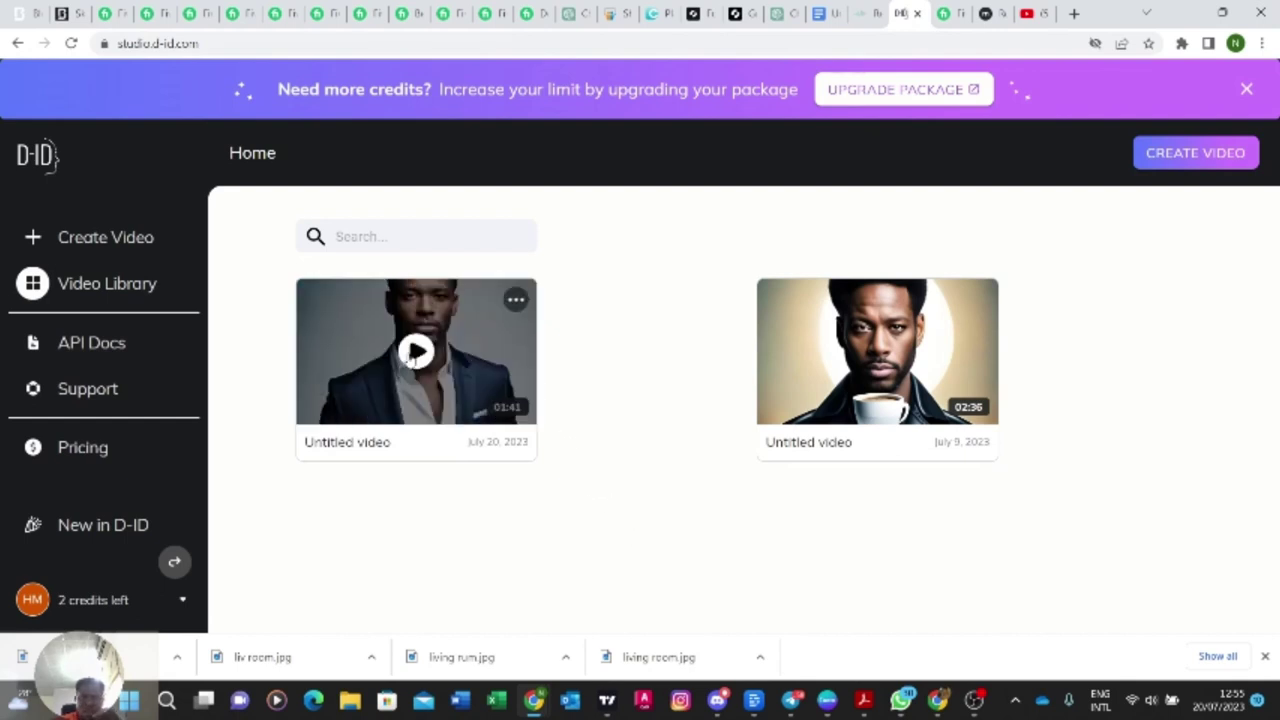
{"action": "left_click", "coordinate": [416, 354]}
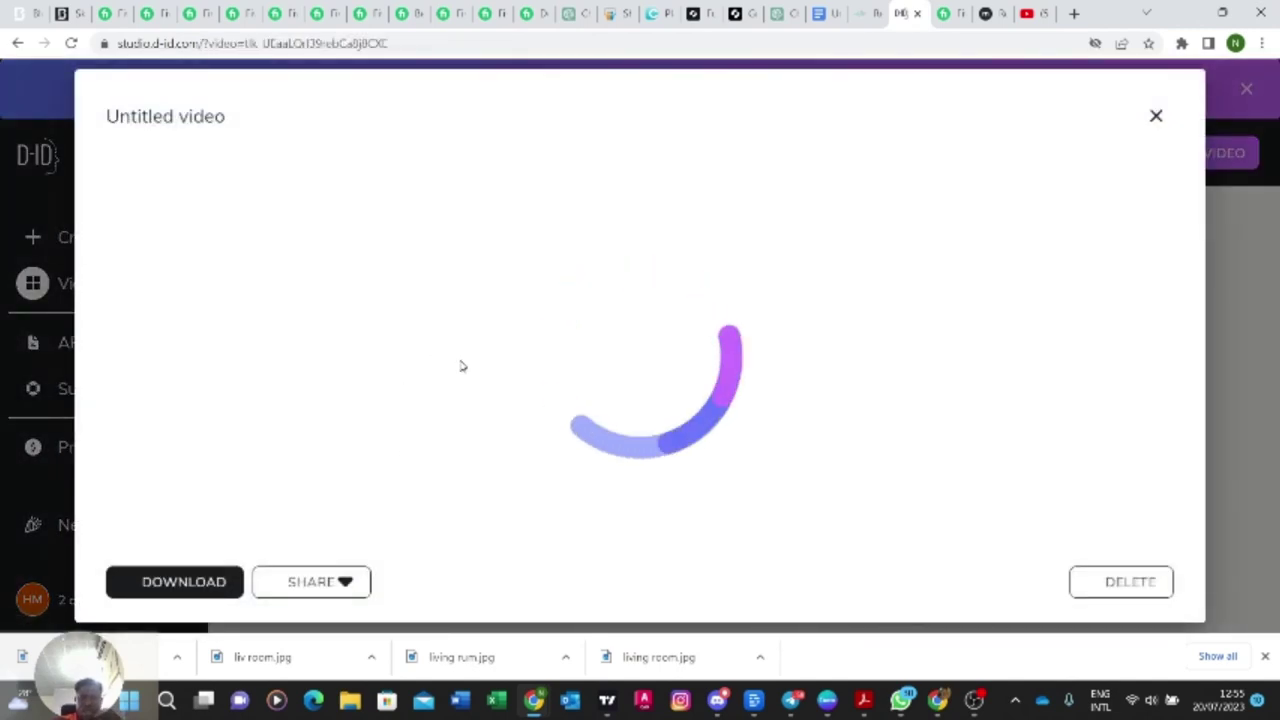
{"action": "key", "text": "XF86AudioLowerVolume"}
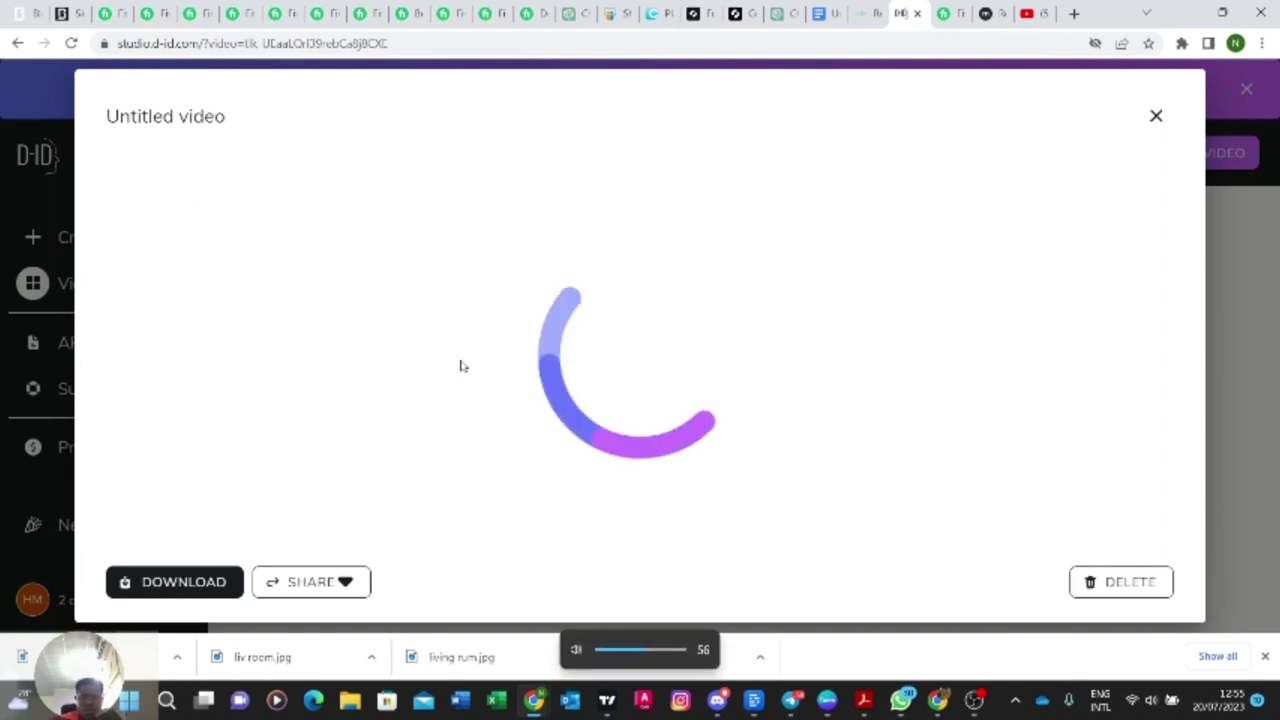
{"action": "key", "text": "XF86AudioLowerVolume"}
{"action": "key", "text": "XF86AudioLowerVolume"}
{"action": "key", "text": "XF86AudioLowerVolume"}
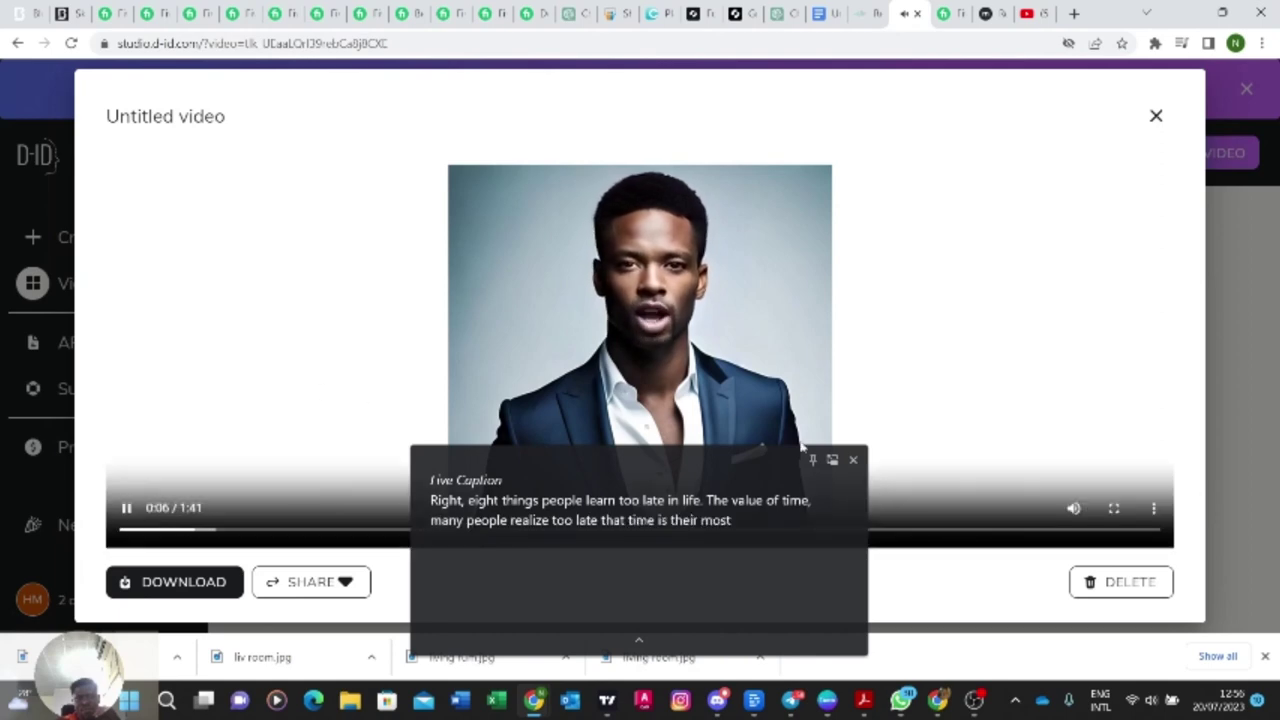
{"action": "left_click", "coordinate": [852, 461]}
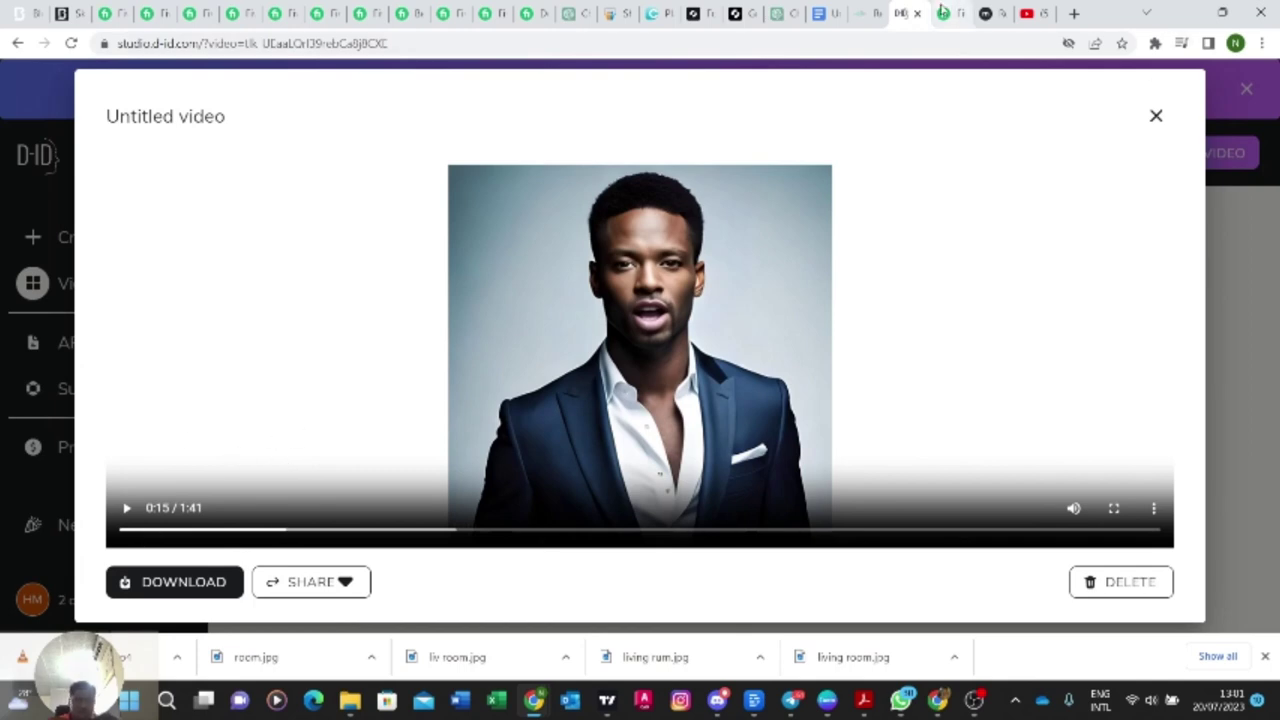
Step: Open the downloaded Untitled video.mp4 in VLC media player to check it and close the player
{"action": "left_click", "coordinate": [90, 657]}
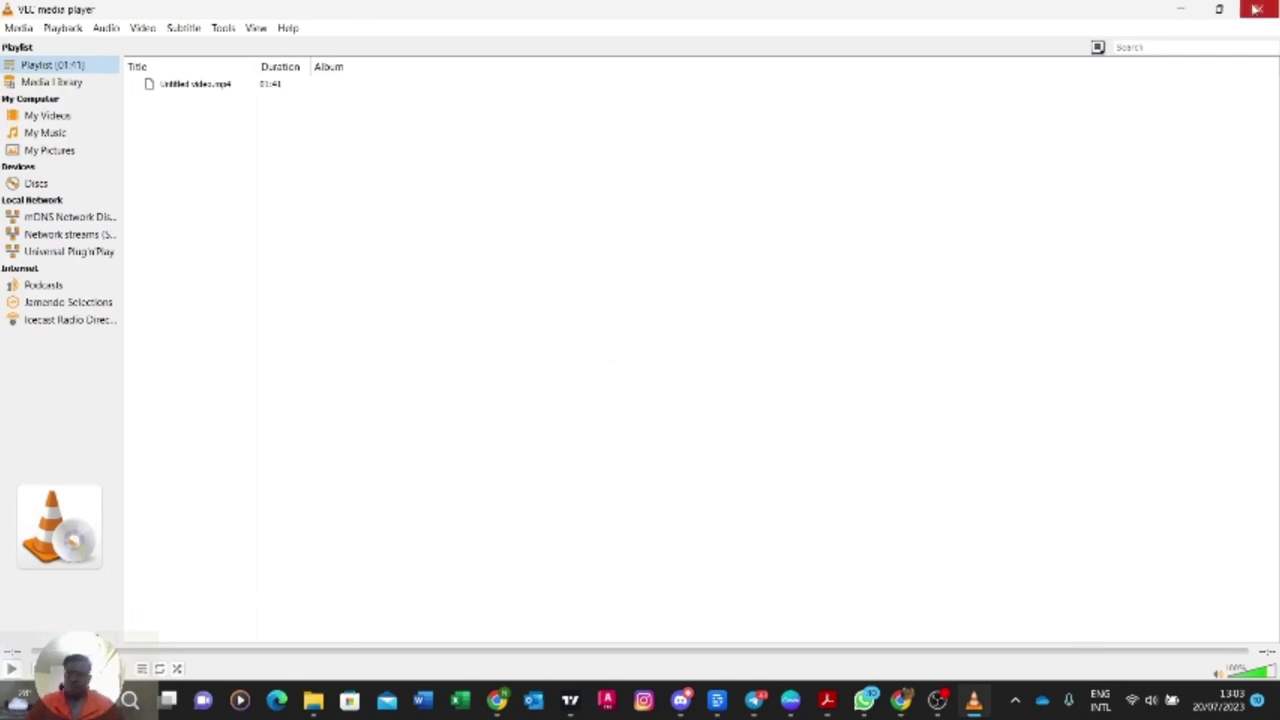
{"action": "left_click", "coordinate": [1259, 9]}
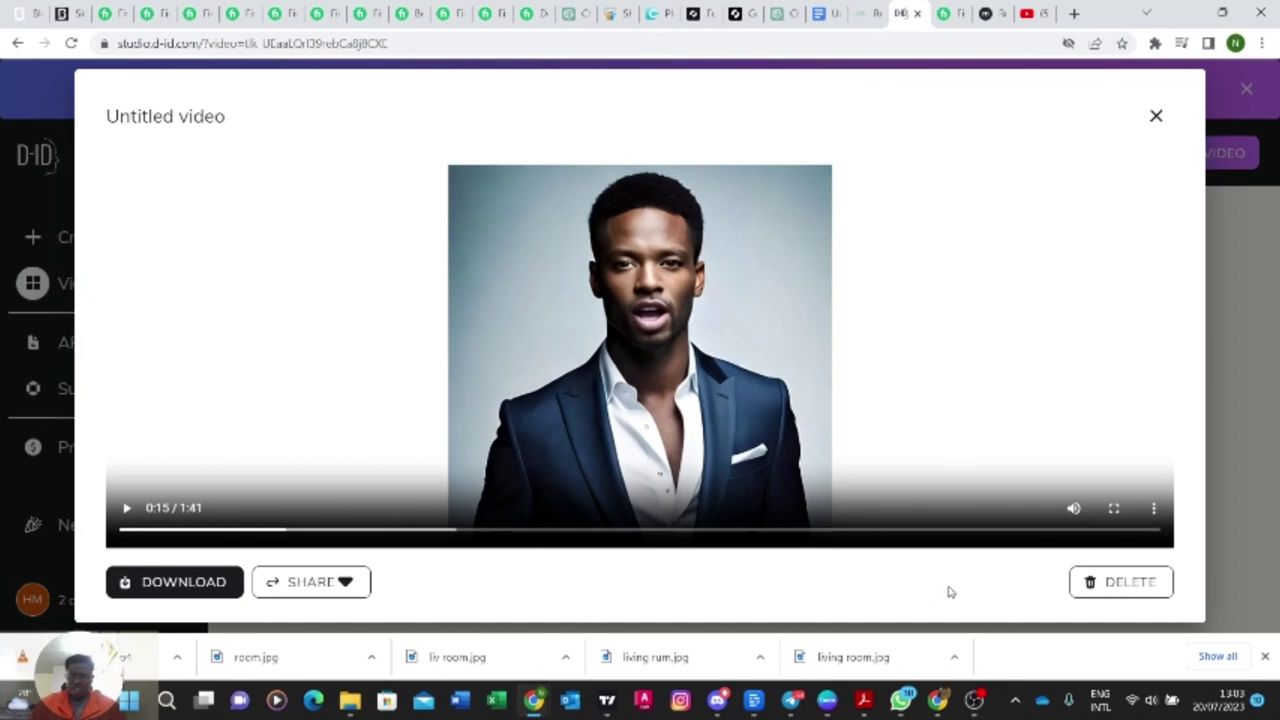
Step: Switch to the Acrobat presentation and go back to the Table of Contents slide on page 2
{"action": "mouse_move", "coordinate": [827, 700]}
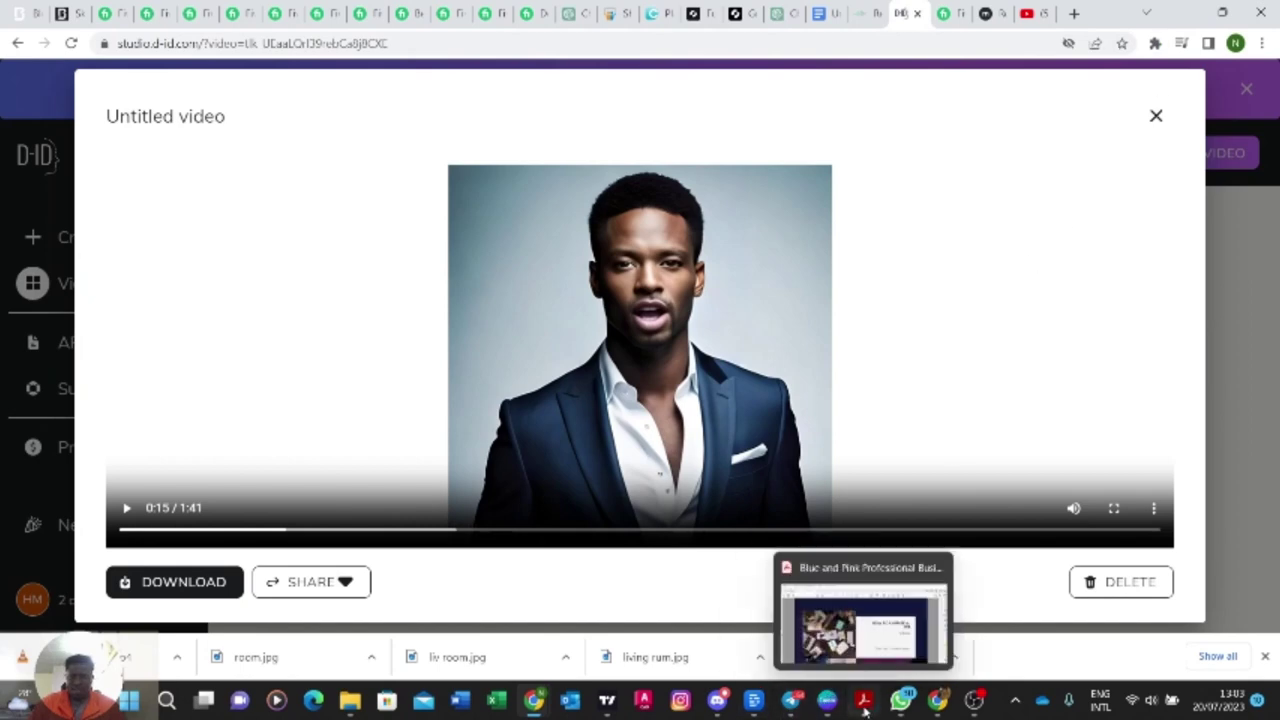
{"action": "left_click", "coordinate": [835, 600]}
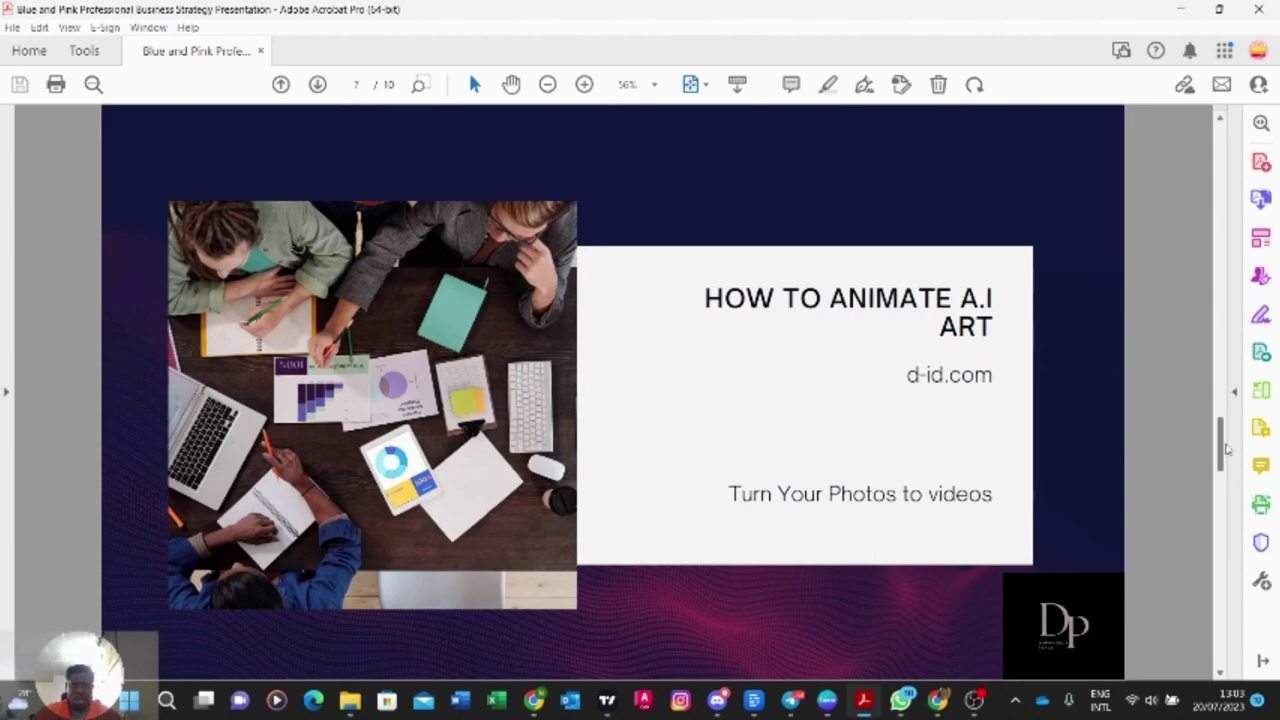
{"action": "left_click_drag", "start_coordinate": [1218, 448], "coordinate": [1235, 200]}
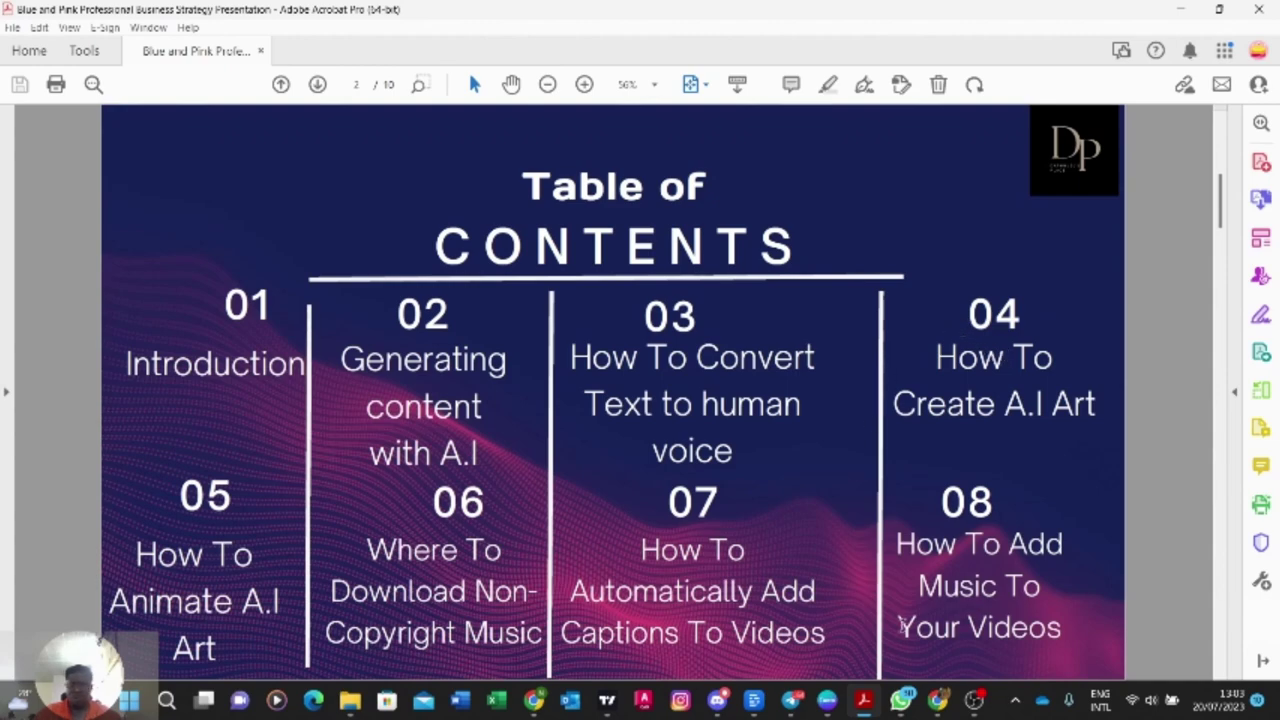
Step: Return from OBS to the Acrobat presentation and review the slides on non-copyright music, automatic captions and adding music to videos
{"action": "left_click", "coordinate": [974, 700]}
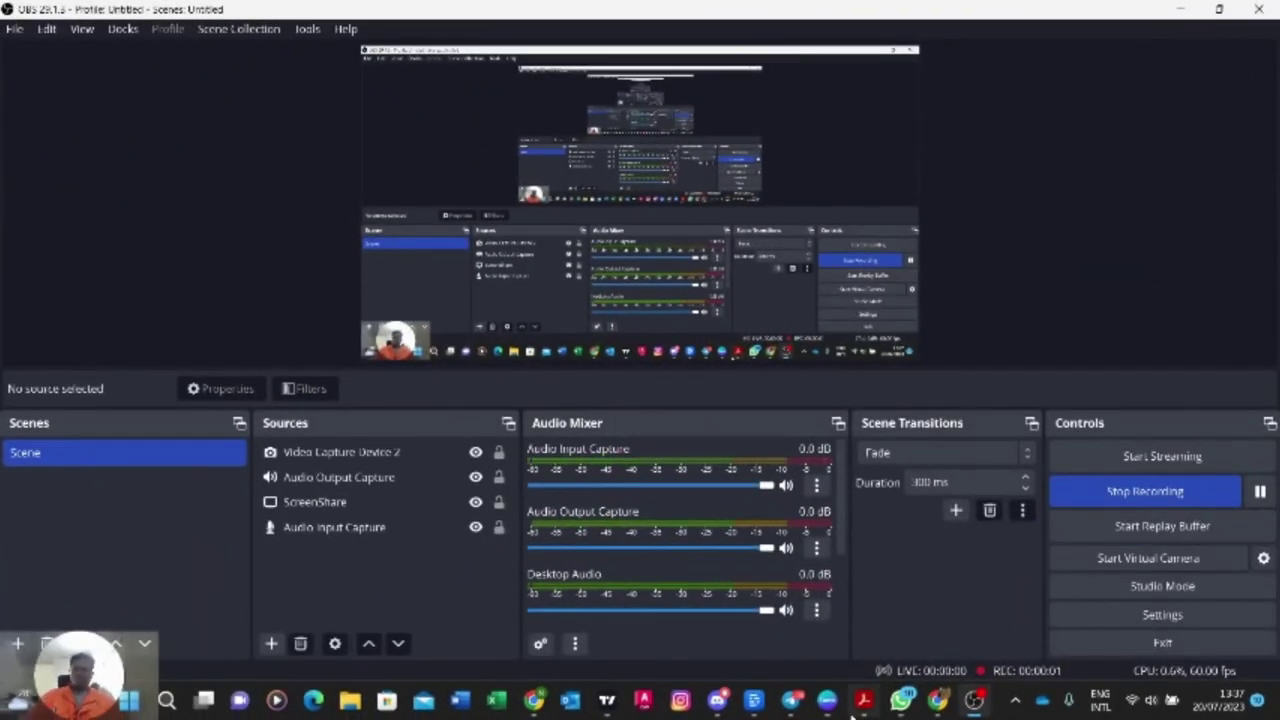
{"action": "left_click", "coordinate": [864, 703]}
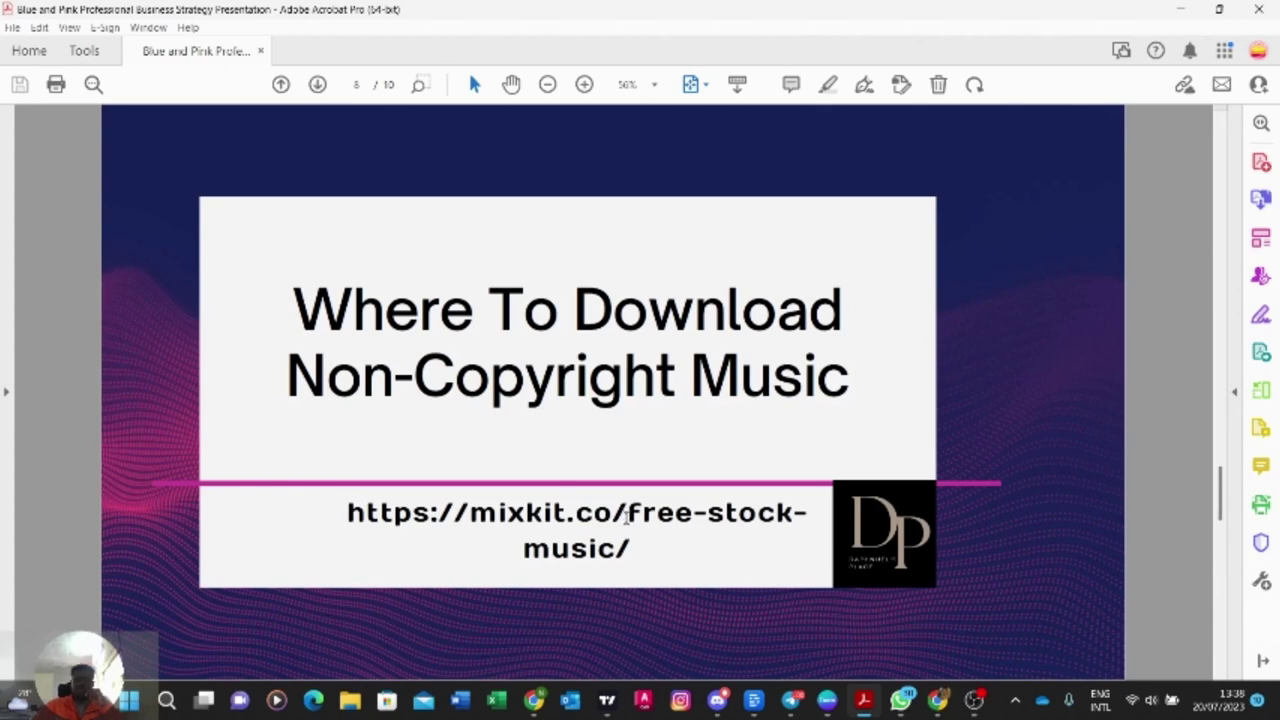
{"action": "scroll", "coordinate": [627, 515], "scroll_direction": "down", "scroll_amount": 1}
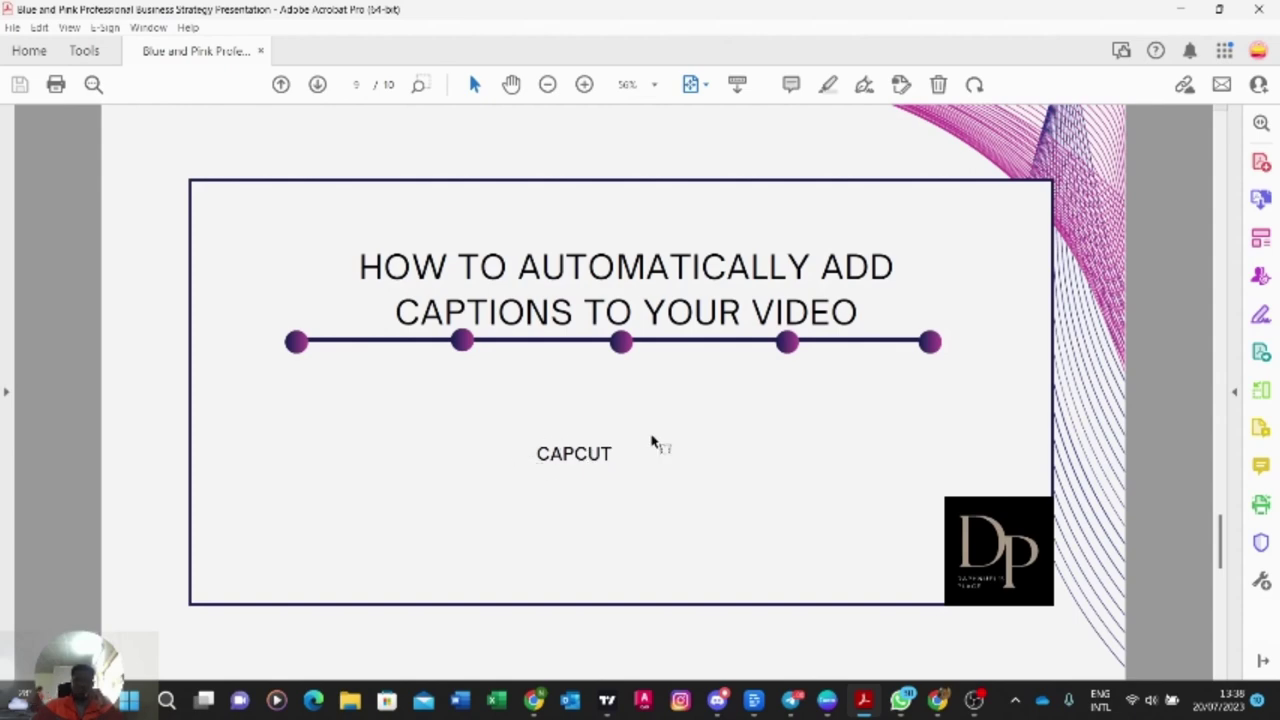
{"action": "scroll", "coordinate": [651, 441], "scroll_direction": "down", "scroll_amount": 3}
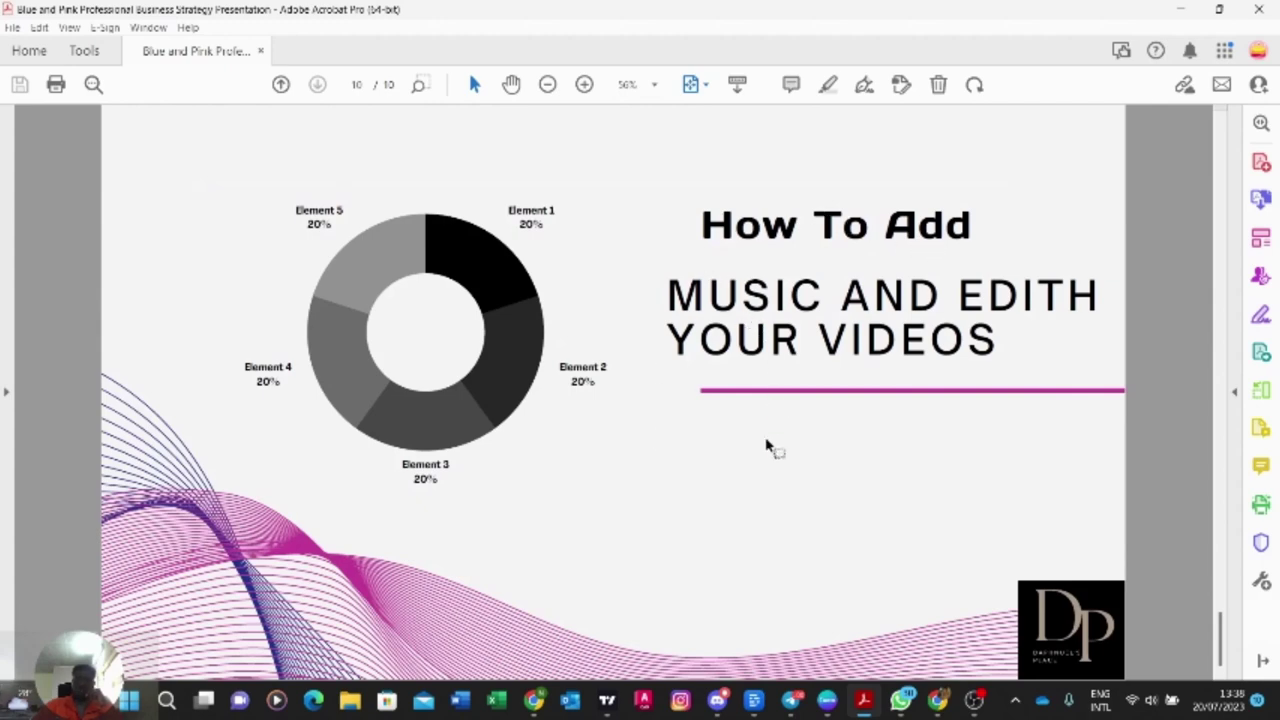
{"action": "scroll", "coordinate": [767, 447], "scroll_direction": "up", "scroll_amount": 6}
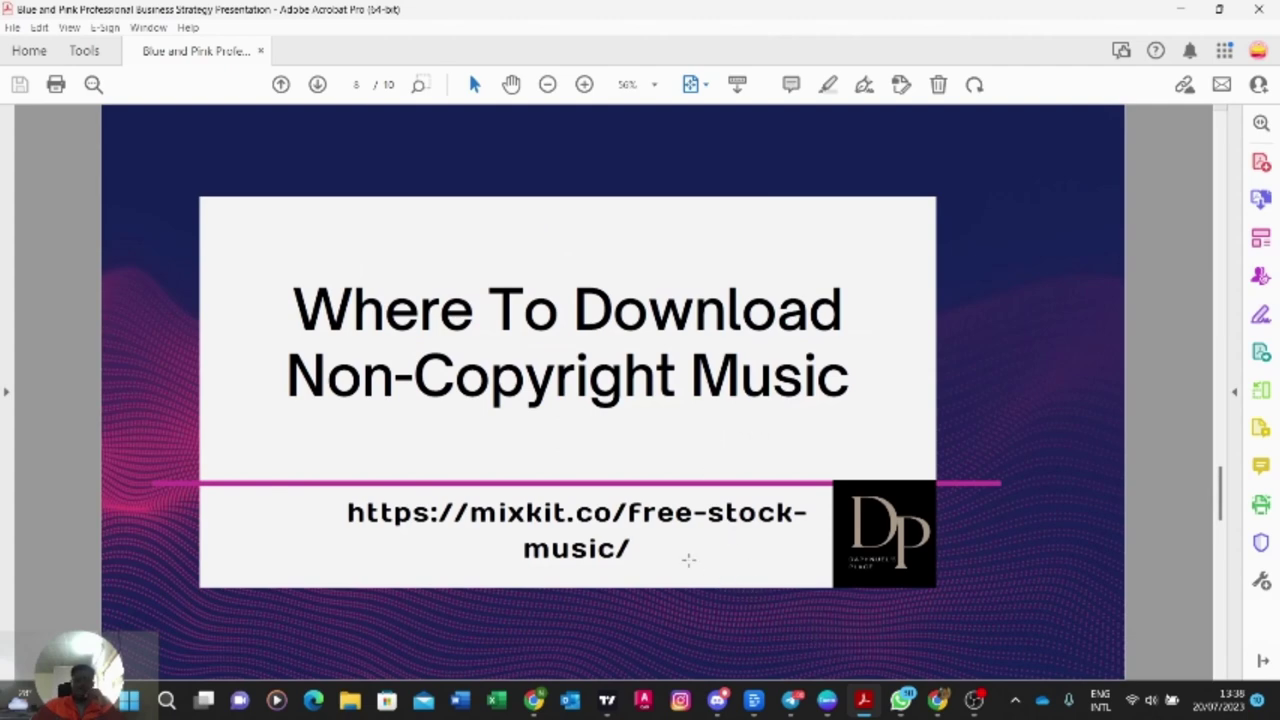
Step: Switch to the mixkit.co/free-stock-music page in Chrome and browse its royalty-free music tracks
{"action": "mouse_move", "coordinate": [535, 700]}
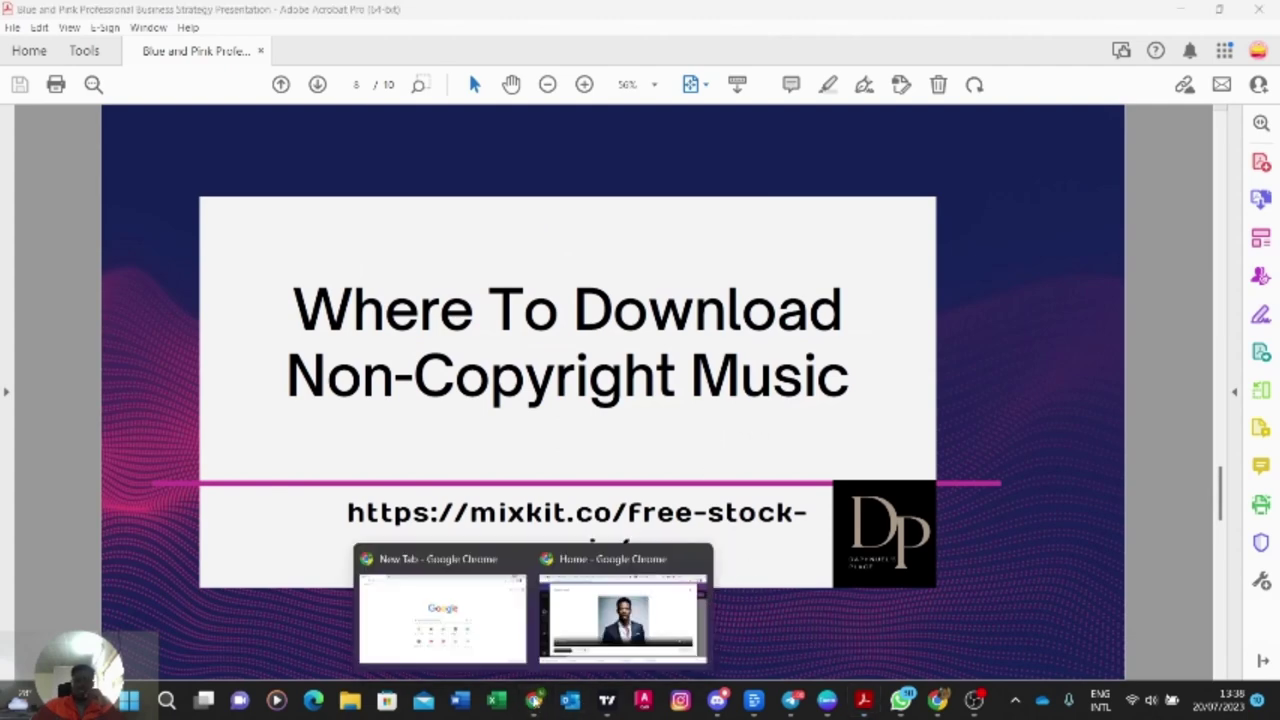
{"action": "left_click", "coordinate": [580, 618]}
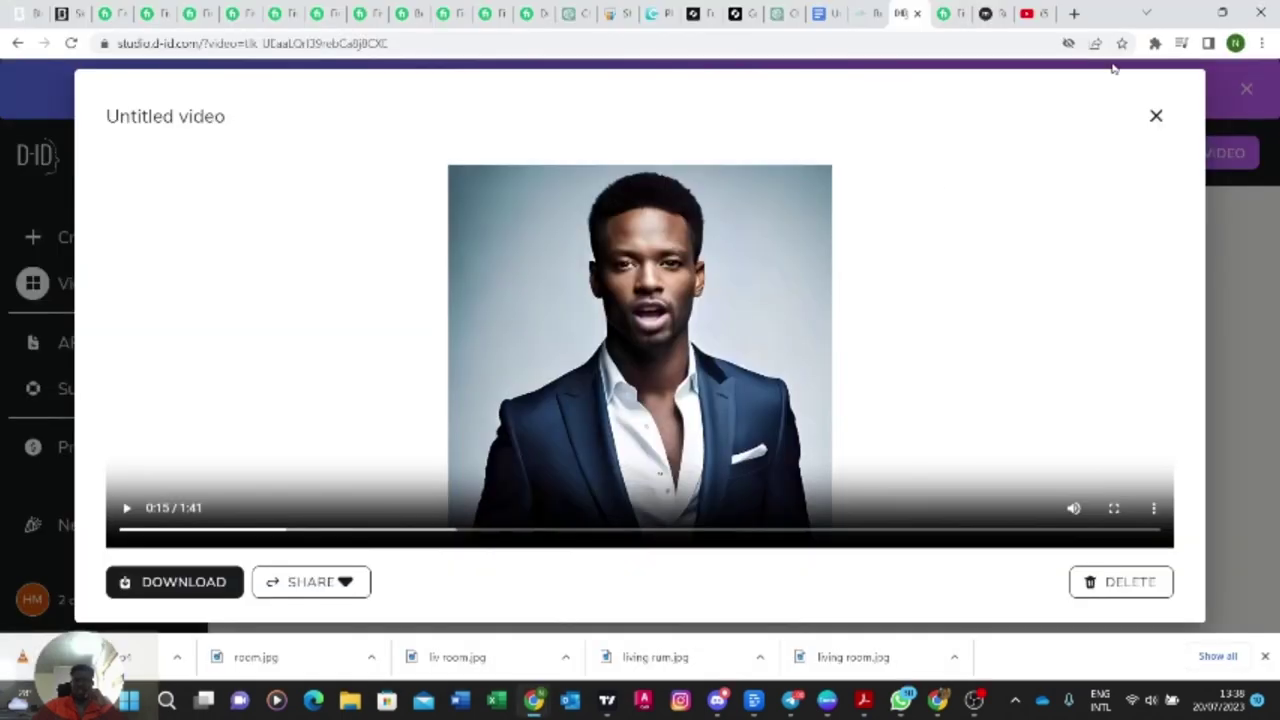
{"action": "left_click", "coordinate": [990, 13]}
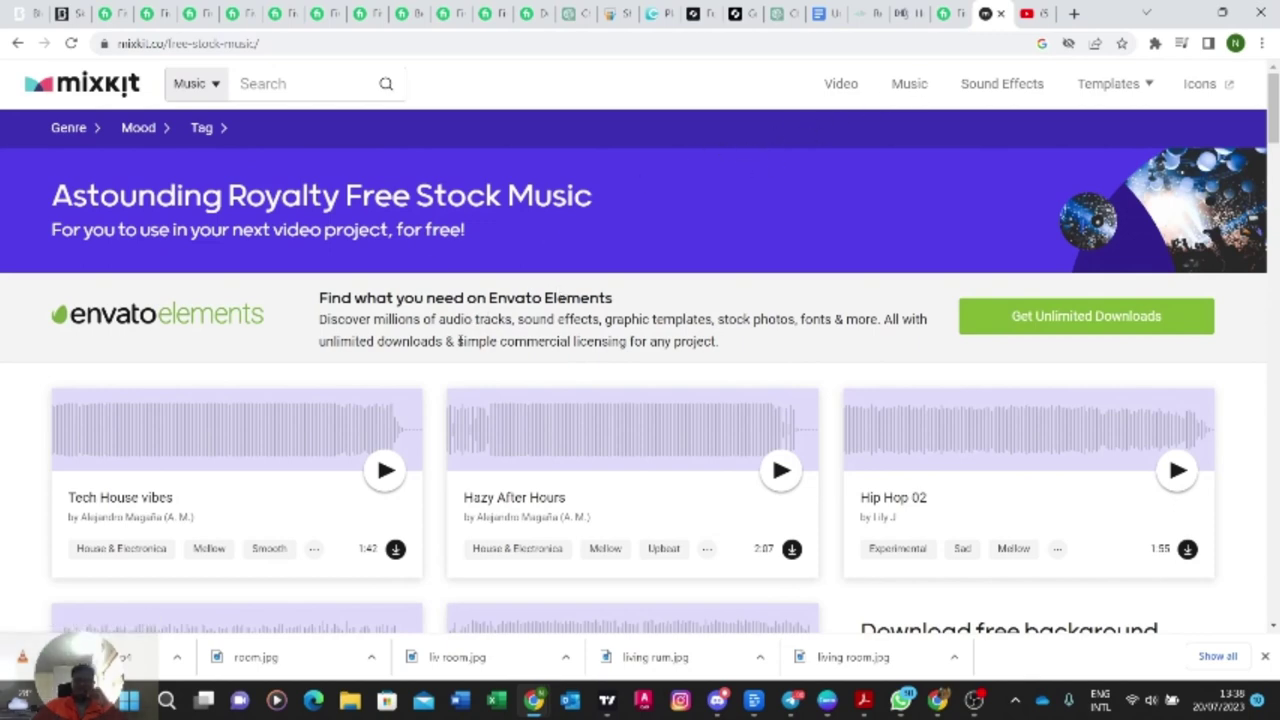
{"action": "scroll", "coordinate": [371, 432], "scroll_direction": "down", "scroll_amount": 2}
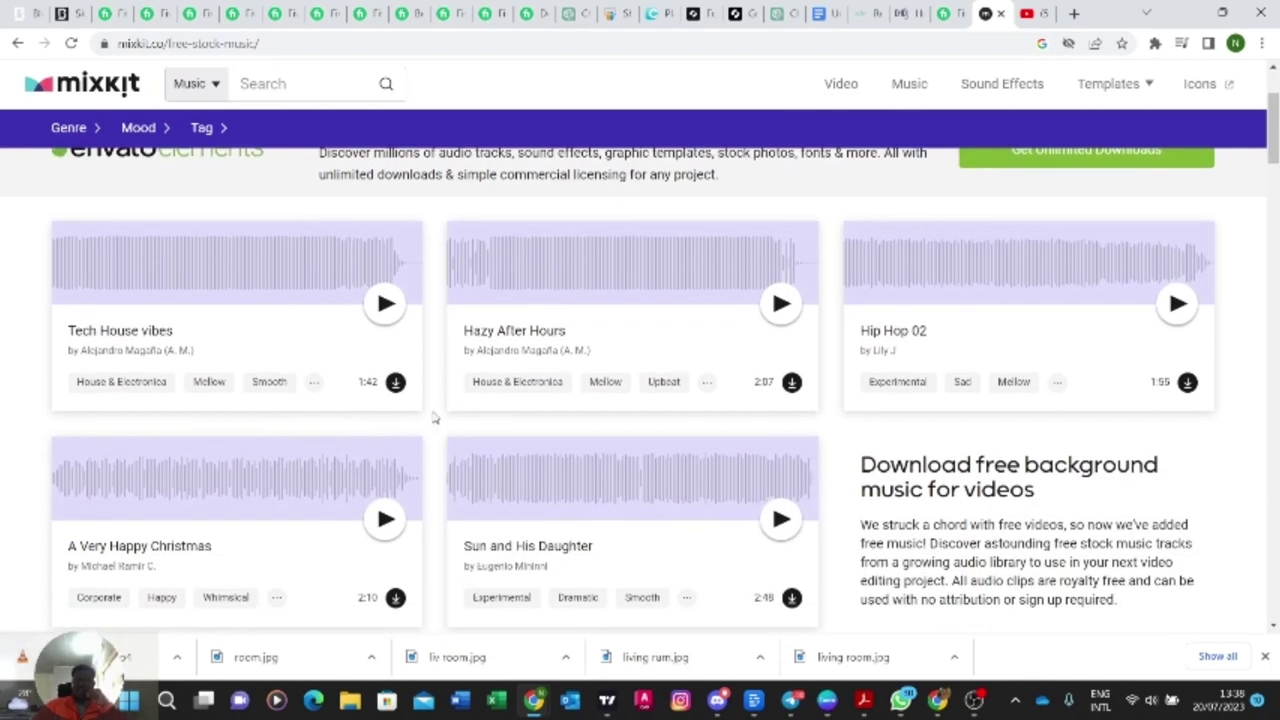
{"action": "scroll", "coordinate": [460, 420], "scroll_direction": "down", "scroll_amount": 3}
{"action": "scroll", "coordinate": [500, 420], "scroll_direction": "down", "scroll_amount": 15}
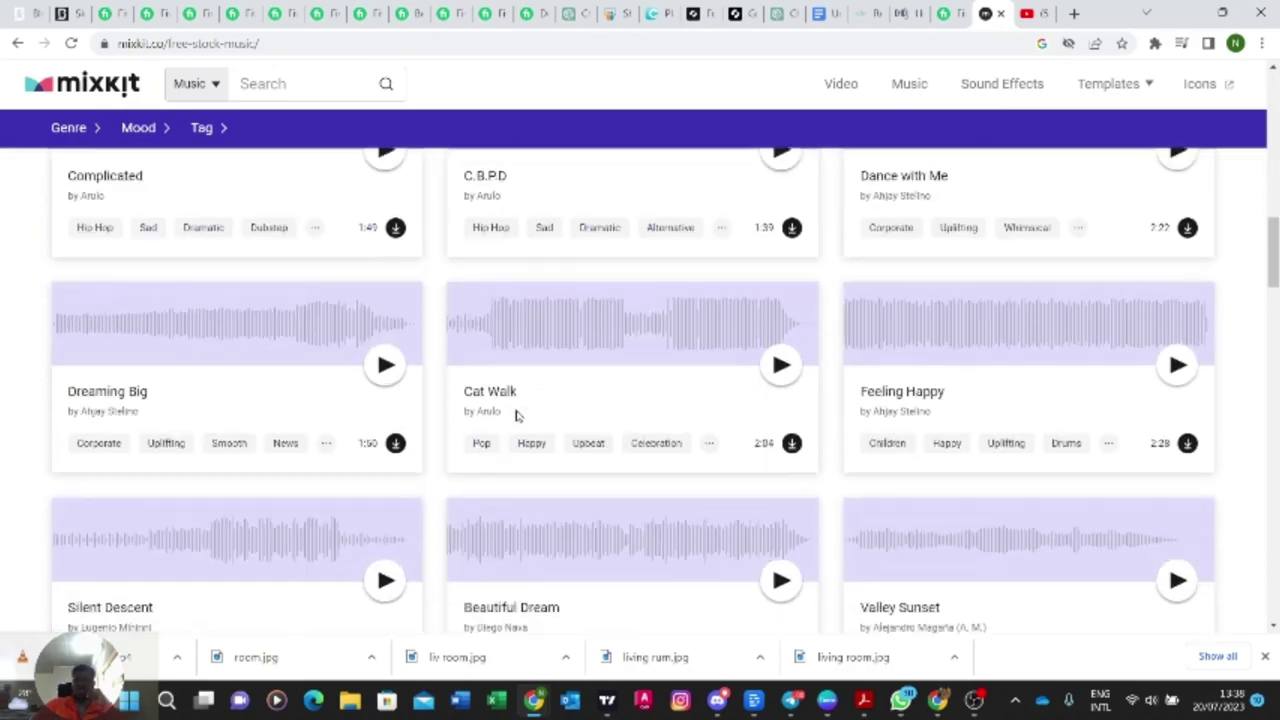
Step: Browse the Mixkit free music list and play a short preview of the Serene View track
{"action": "scroll", "coordinate": [520, 415], "scroll_direction": "down", "scroll_amount": 12}
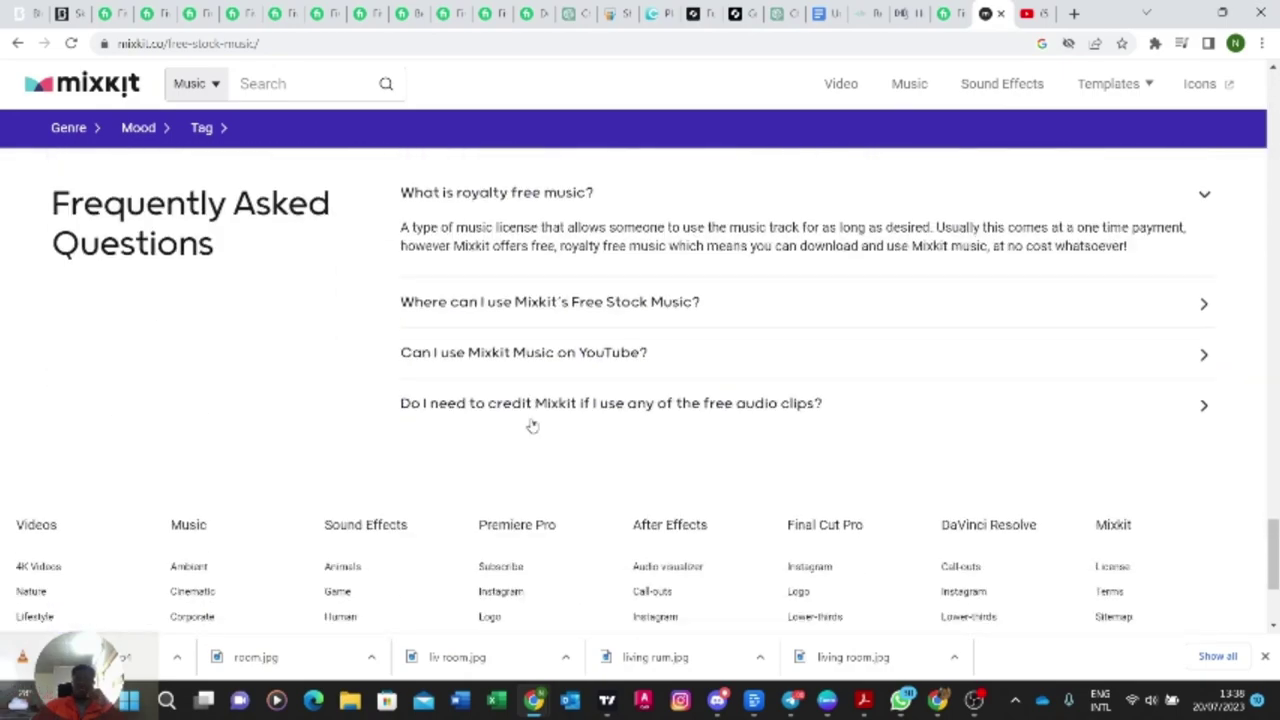
{"action": "scroll", "coordinate": [545, 395], "scroll_direction": "up", "scroll_amount": 3}
{"action": "scroll", "coordinate": [550, 388], "scroll_direction": "up", "scroll_amount": 3}
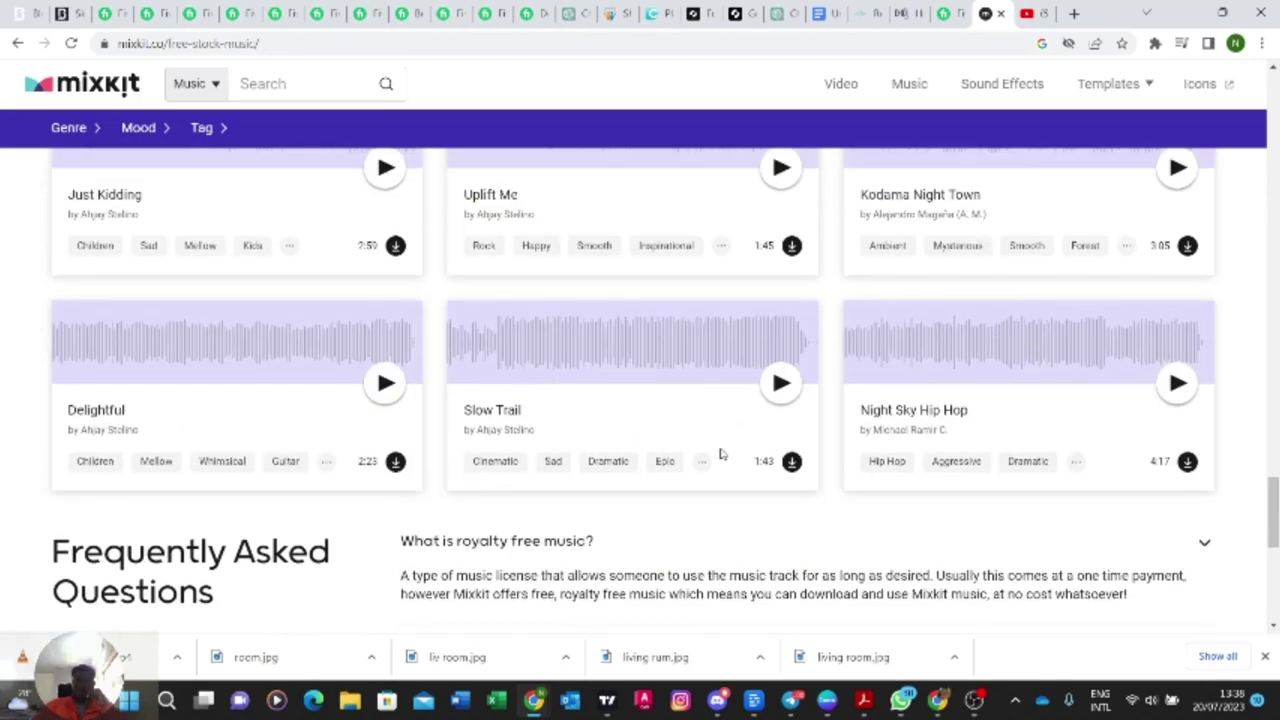
{"action": "scroll", "coordinate": [720, 455], "scroll_direction": "up", "scroll_amount": 15}
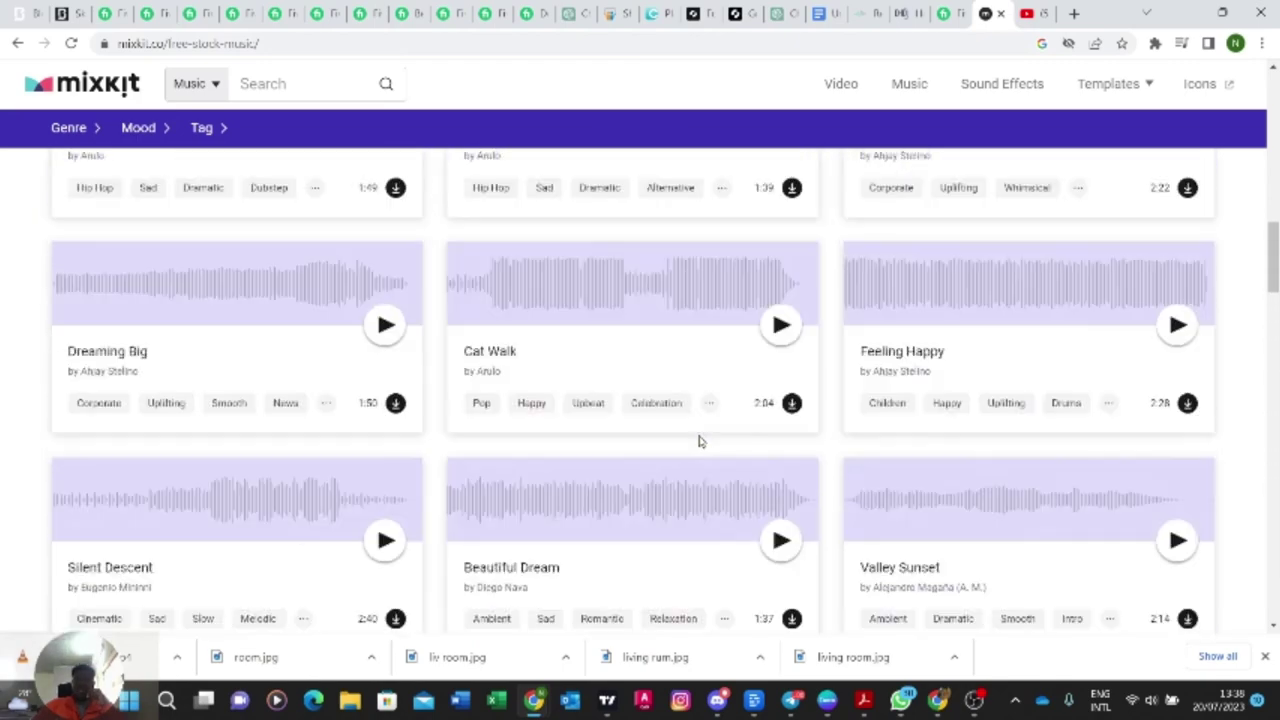
{"action": "scroll", "coordinate": [700, 441], "scroll_direction": "up", "scroll_amount": 12}
{"action": "scroll", "coordinate": [700, 437], "scroll_direction": "down", "scroll_amount": 3}
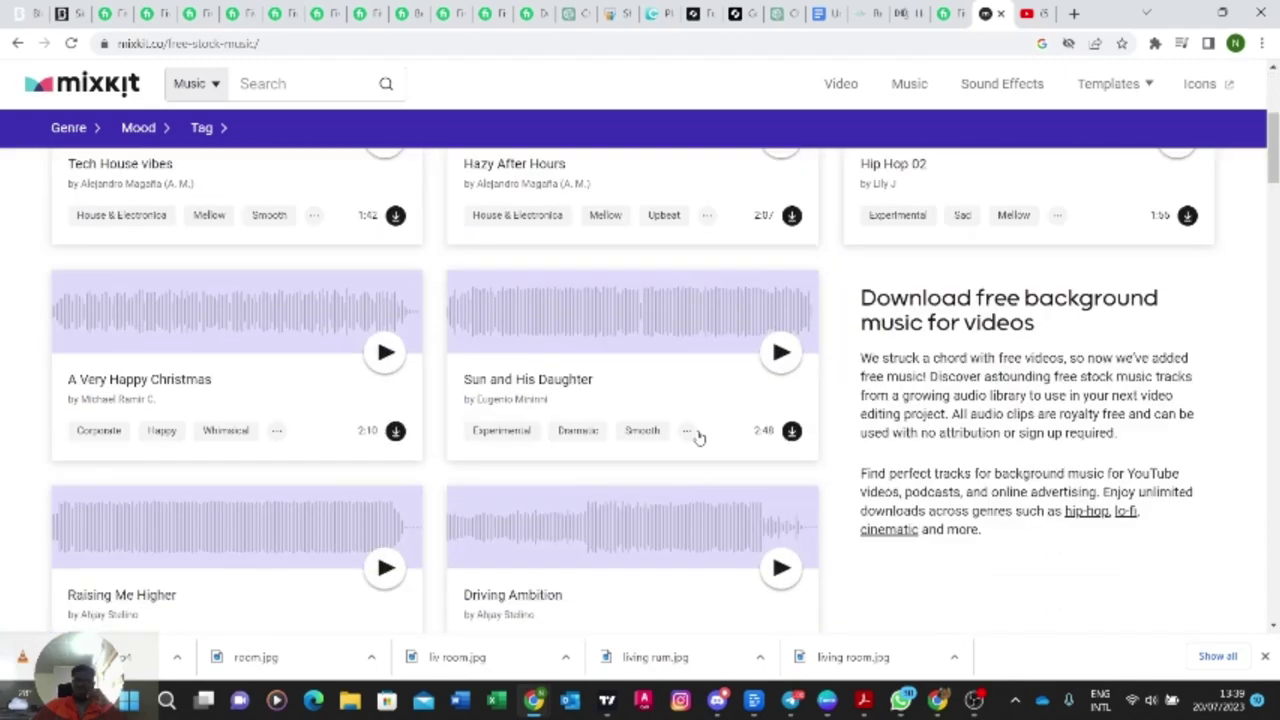
{"action": "scroll", "coordinate": [726, 486], "scroll_direction": "down", "scroll_amount": 3}
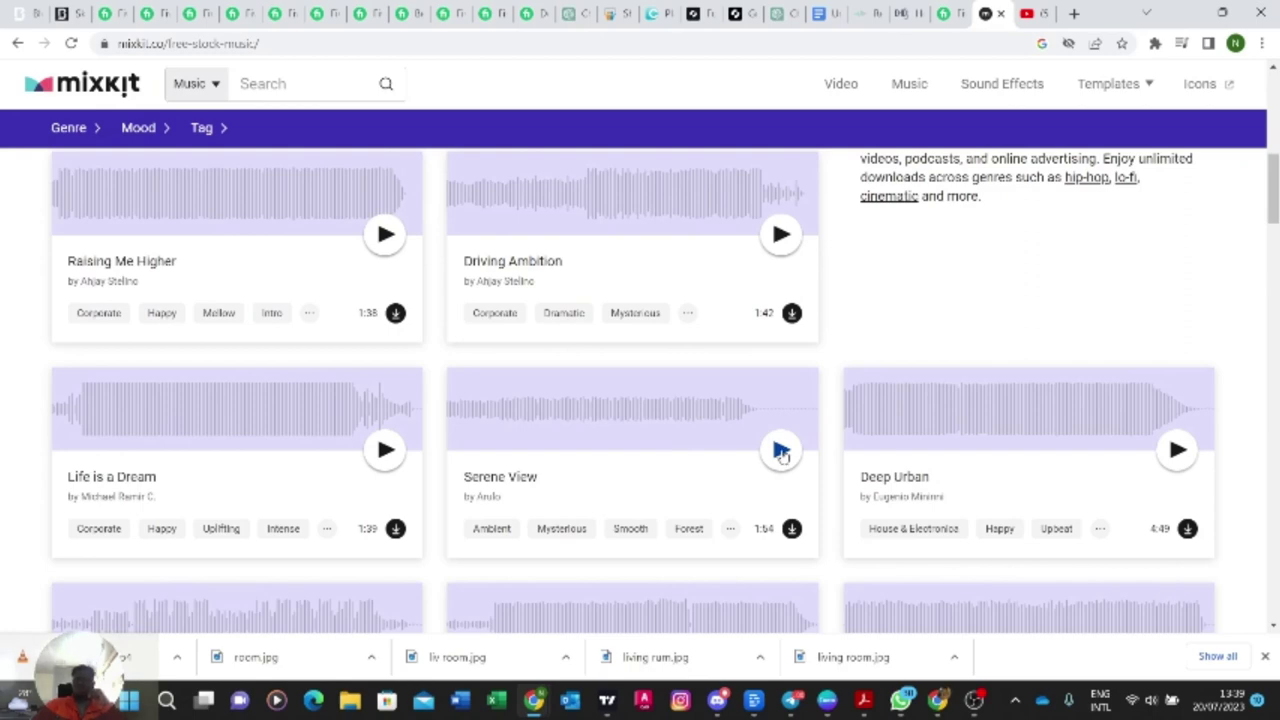
{"action": "left_click", "coordinate": [781, 452]}
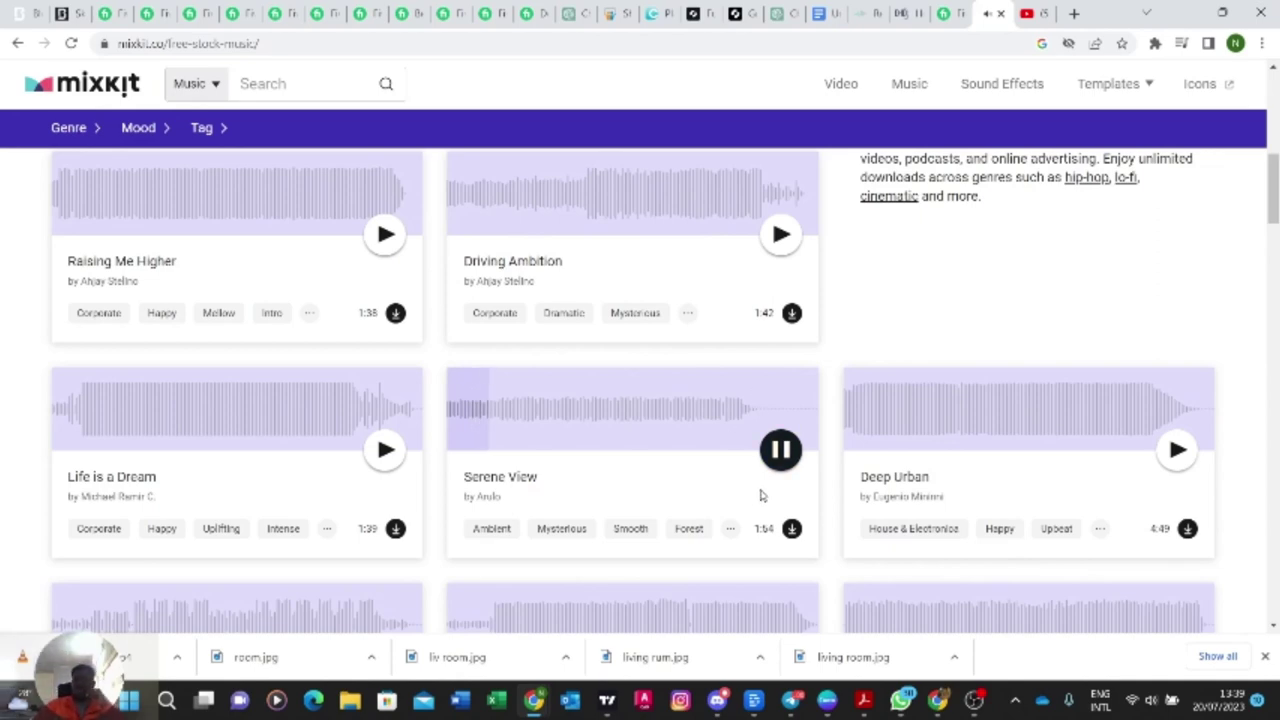
{"action": "left_click", "coordinate": [790, 455]}
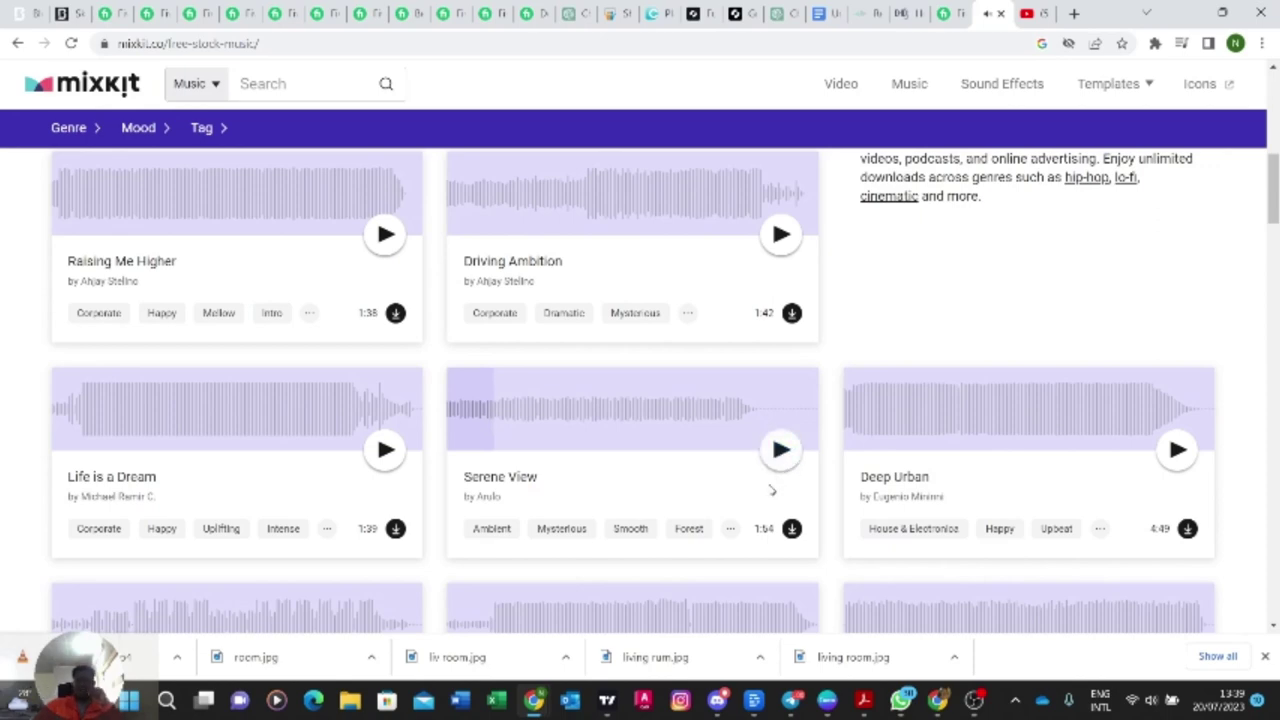
Step: Download the Serene View track from Mixkit and dismiss the Envato Elements offer
{"action": "left_click", "coordinate": [792, 531]}
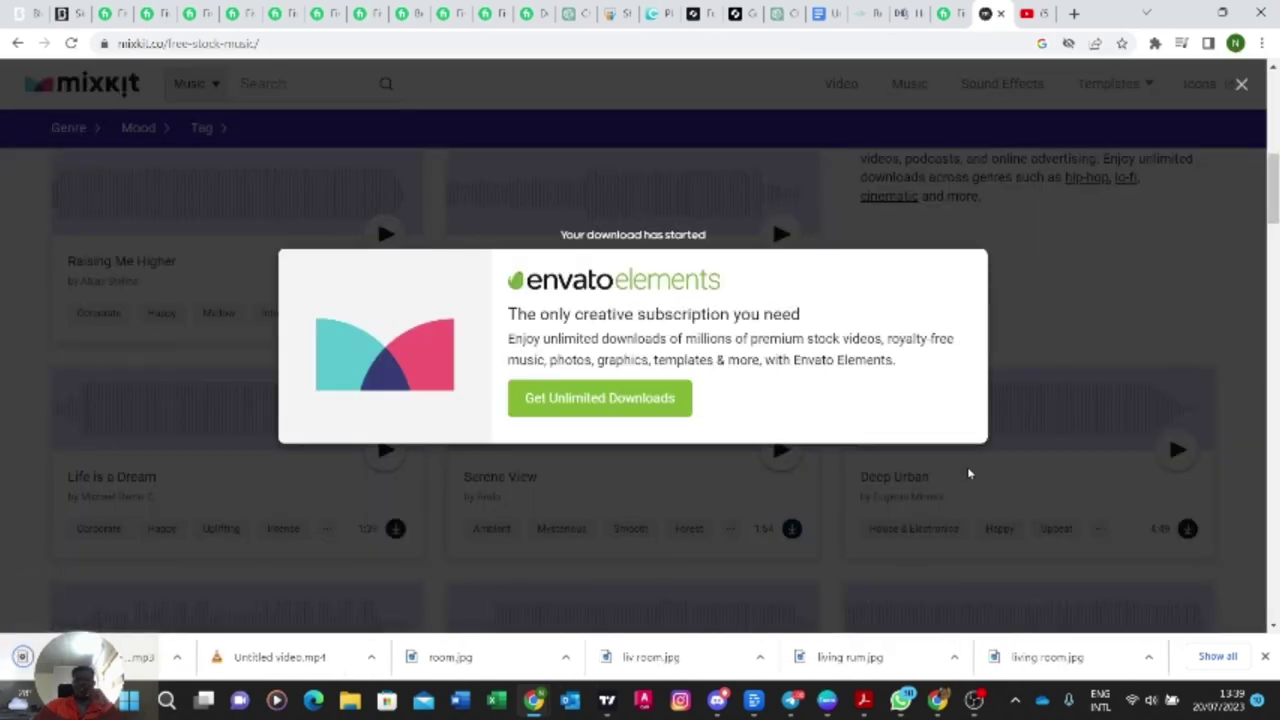
{"action": "left_click", "coordinate": [968, 474]}
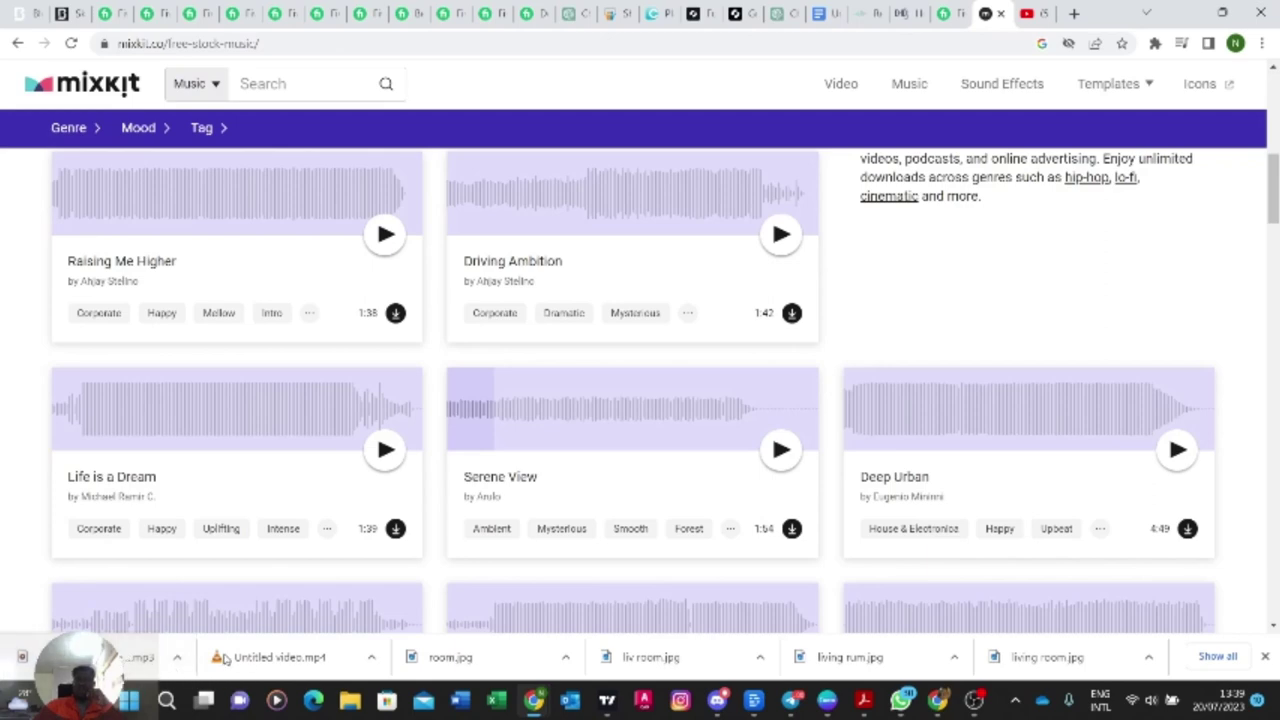
{"action": "scroll", "coordinate": [652, 515], "scroll_direction": "up", "scroll_amount": 2}
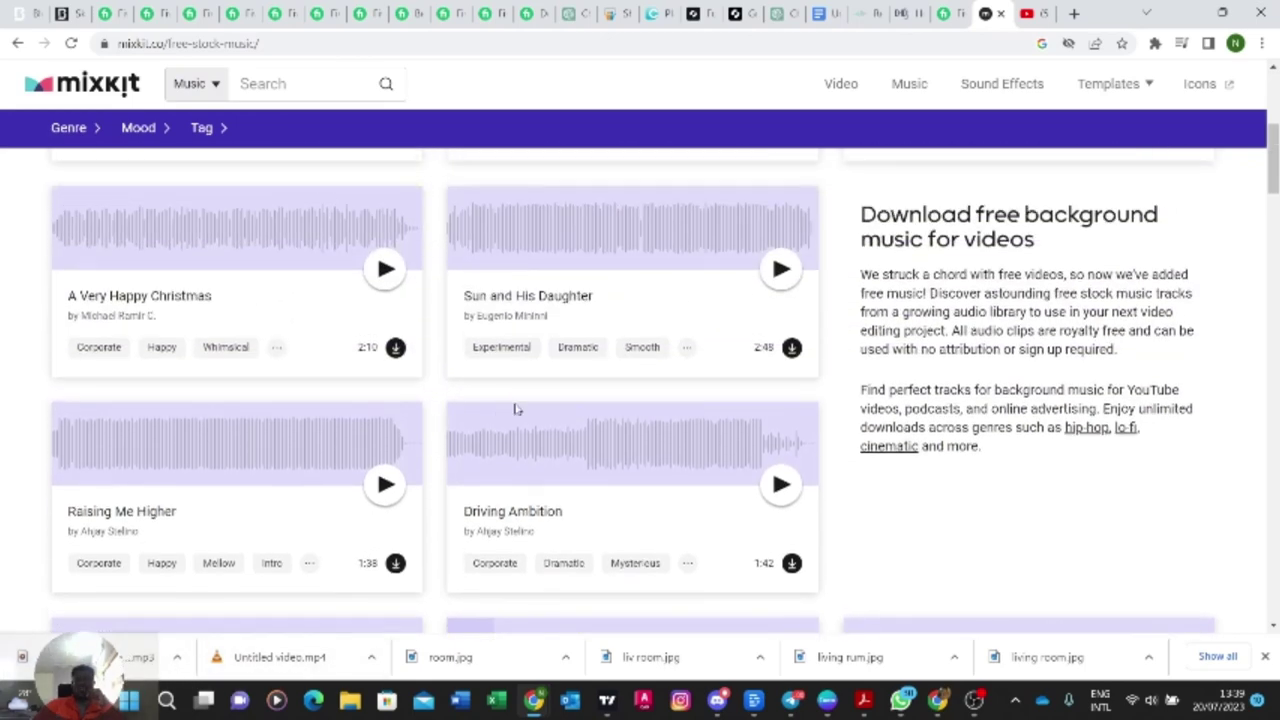
{"action": "scroll", "coordinate": [517, 443], "scroll_direction": "up", "scroll_amount": 4}
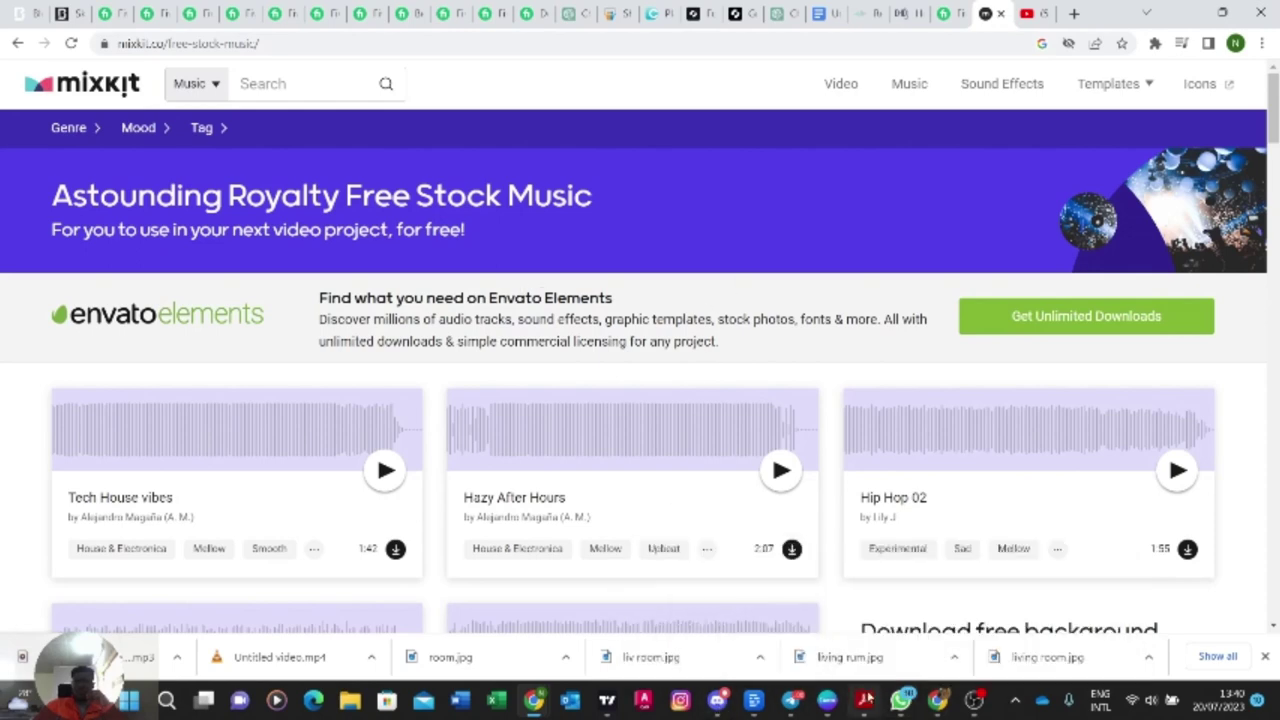
Step: Switch to the Acrobat presentation, view the page 9 slide on automatically adding captions, and minimize the presentation
{"action": "left_click", "coordinate": [865, 700]}
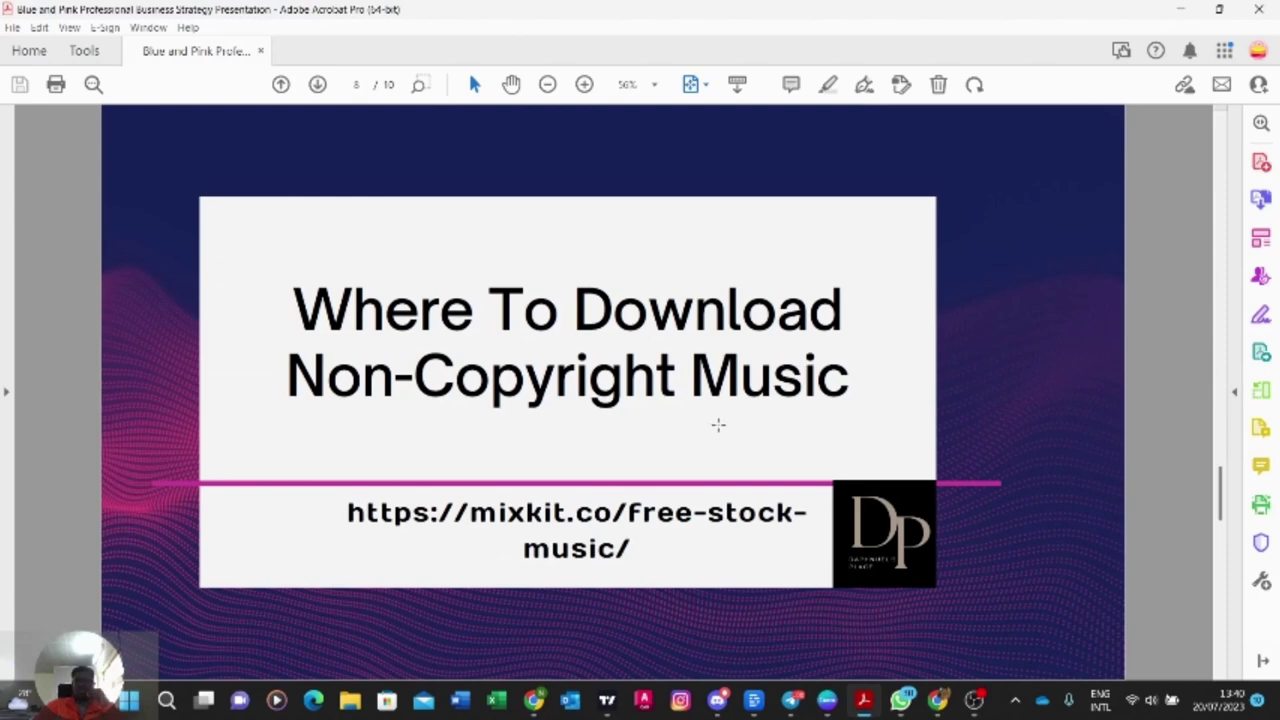
{"action": "scroll", "coordinate": [718, 425], "scroll_direction": "down", "scroll_amount": 1}
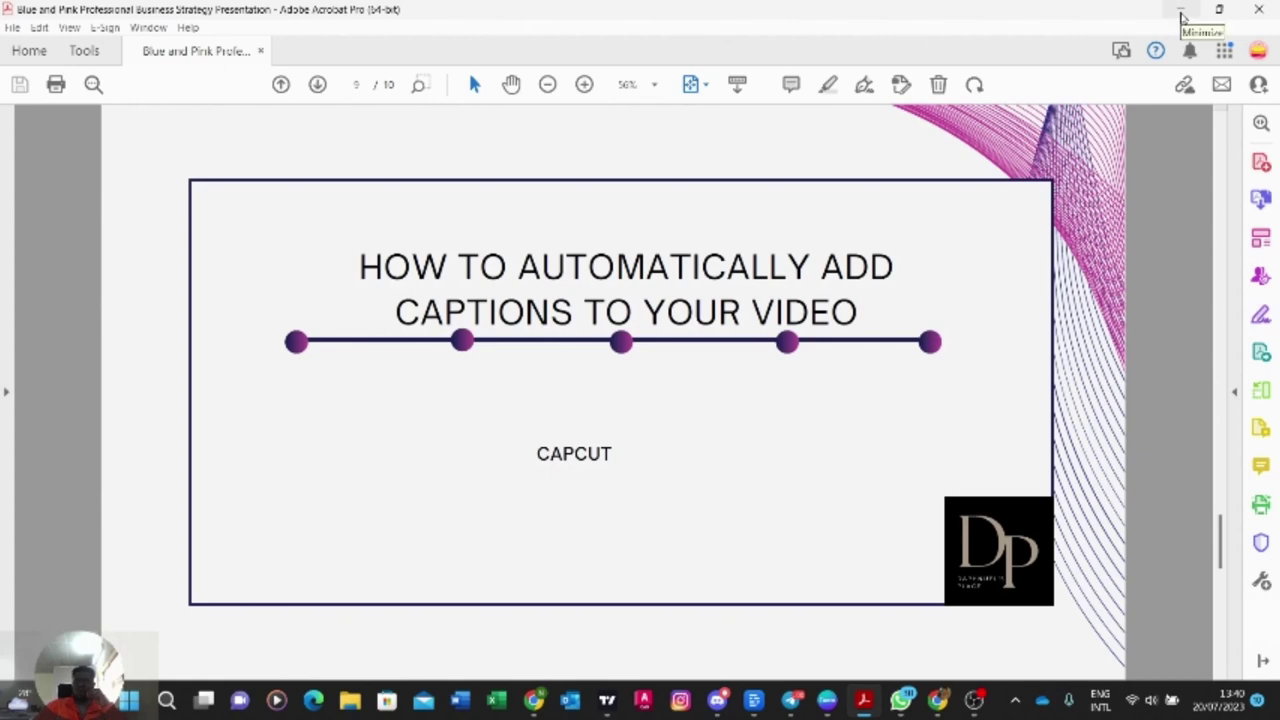
{"action": "left_click", "coordinate": [1181, 12]}
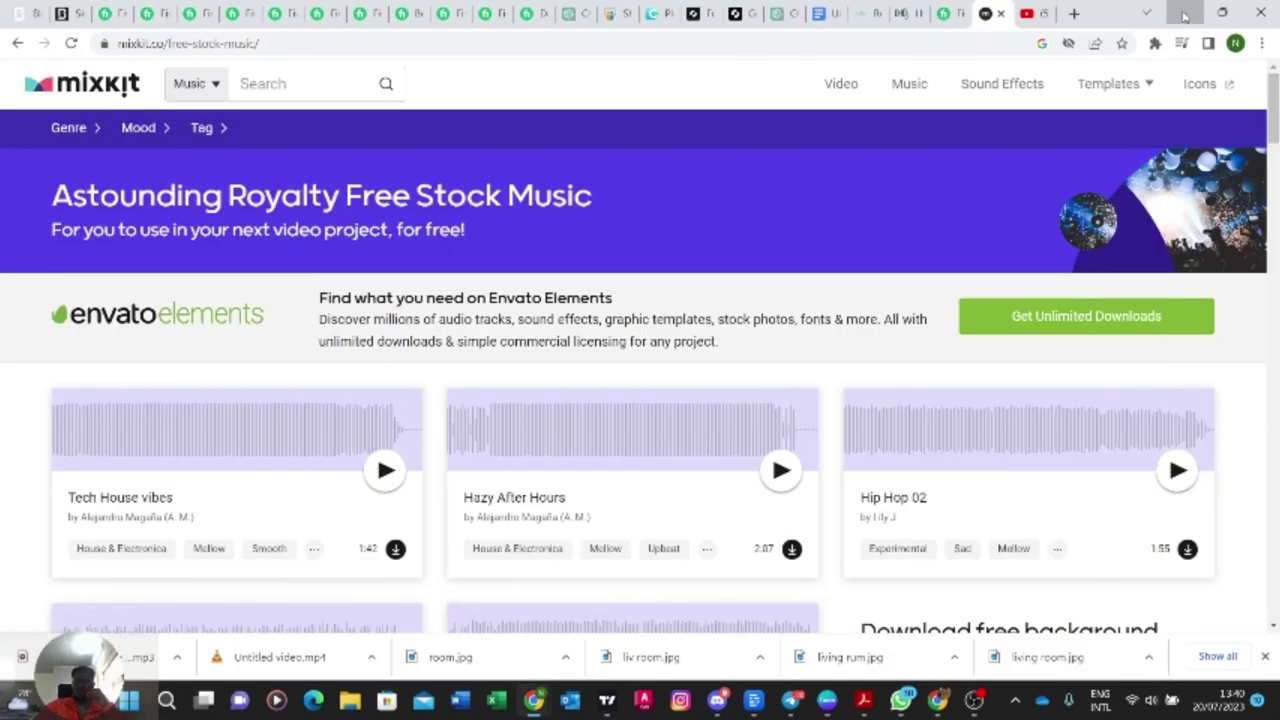
Step: Go to the desktop, launch CapCut, accept the environment test and start a new project
{"action": "left_click", "coordinate": [1181, 12]}
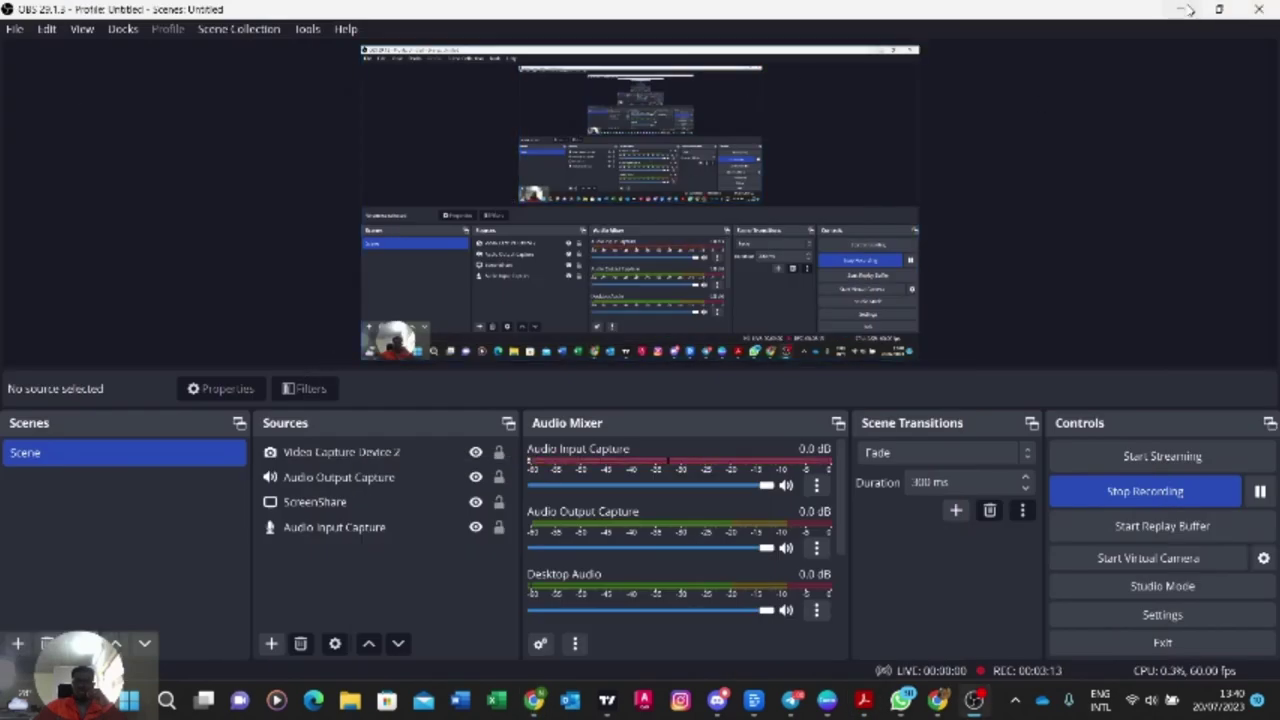
{"action": "left_click", "coordinate": [1181, 9]}
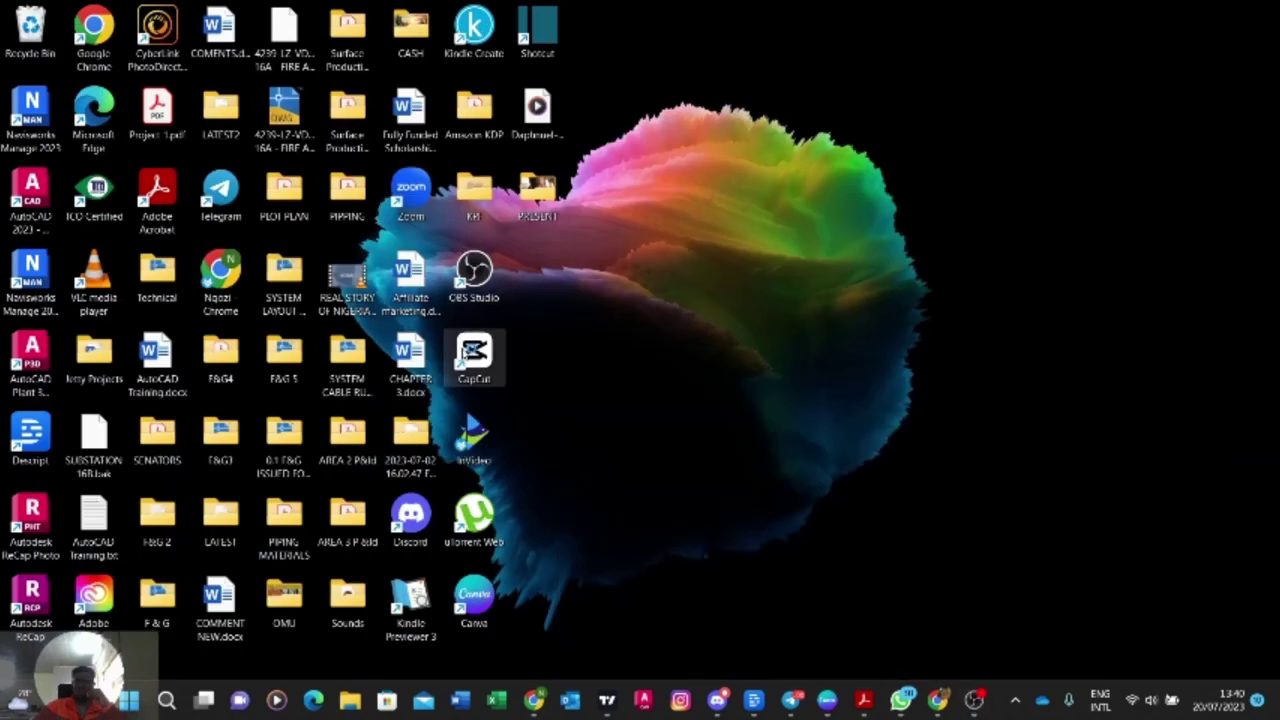
{"action": "double_click", "coordinate": [470, 350]}
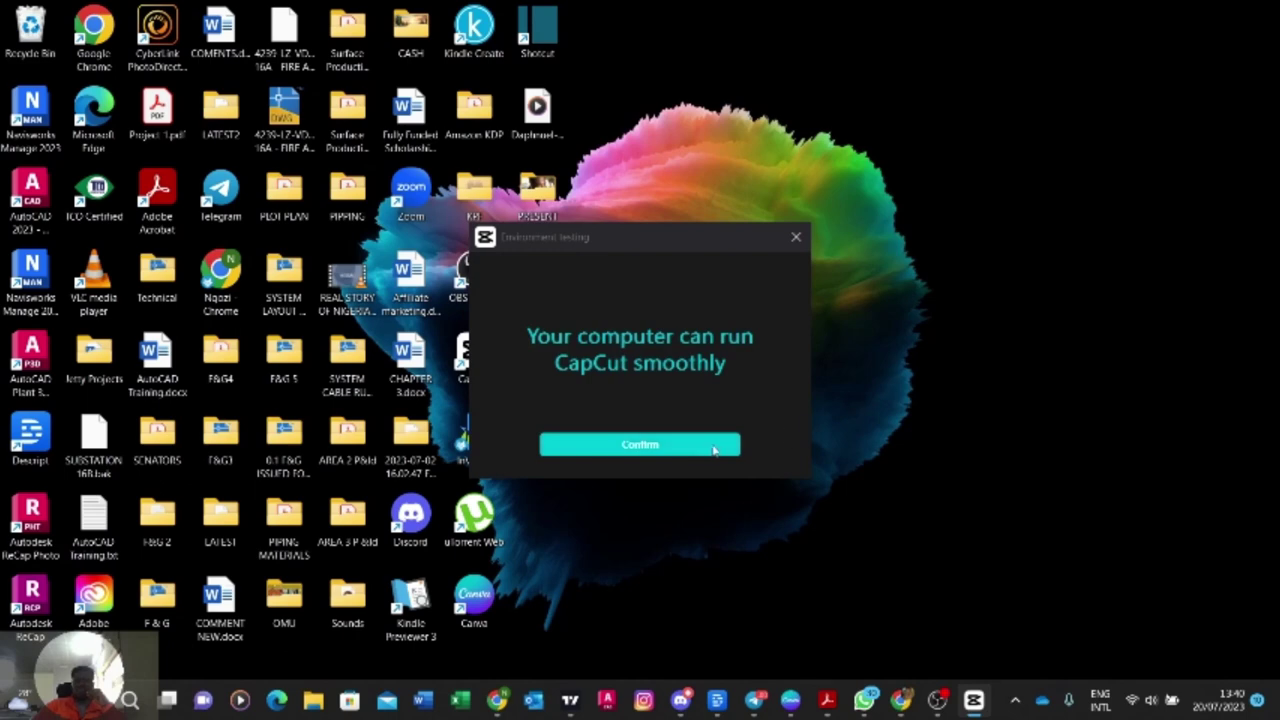
{"action": "left_click", "coordinate": [688, 447]}
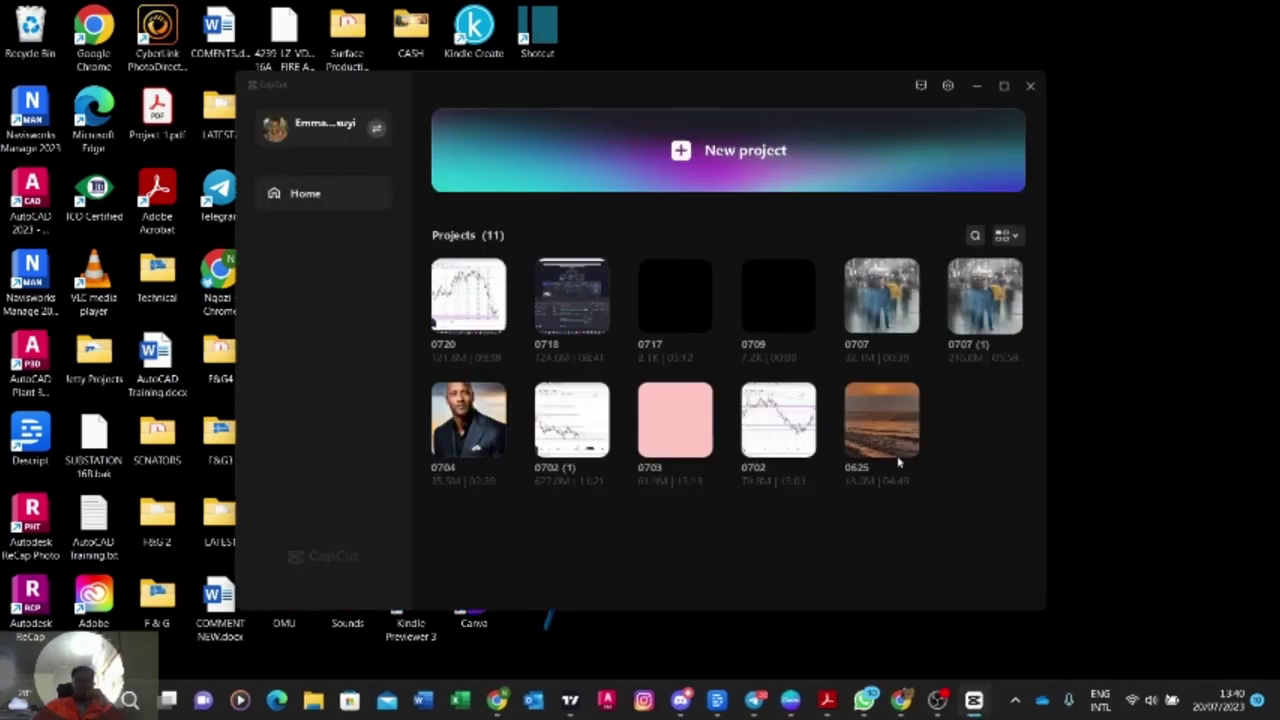
{"action": "left_click", "coordinate": [711, 160]}
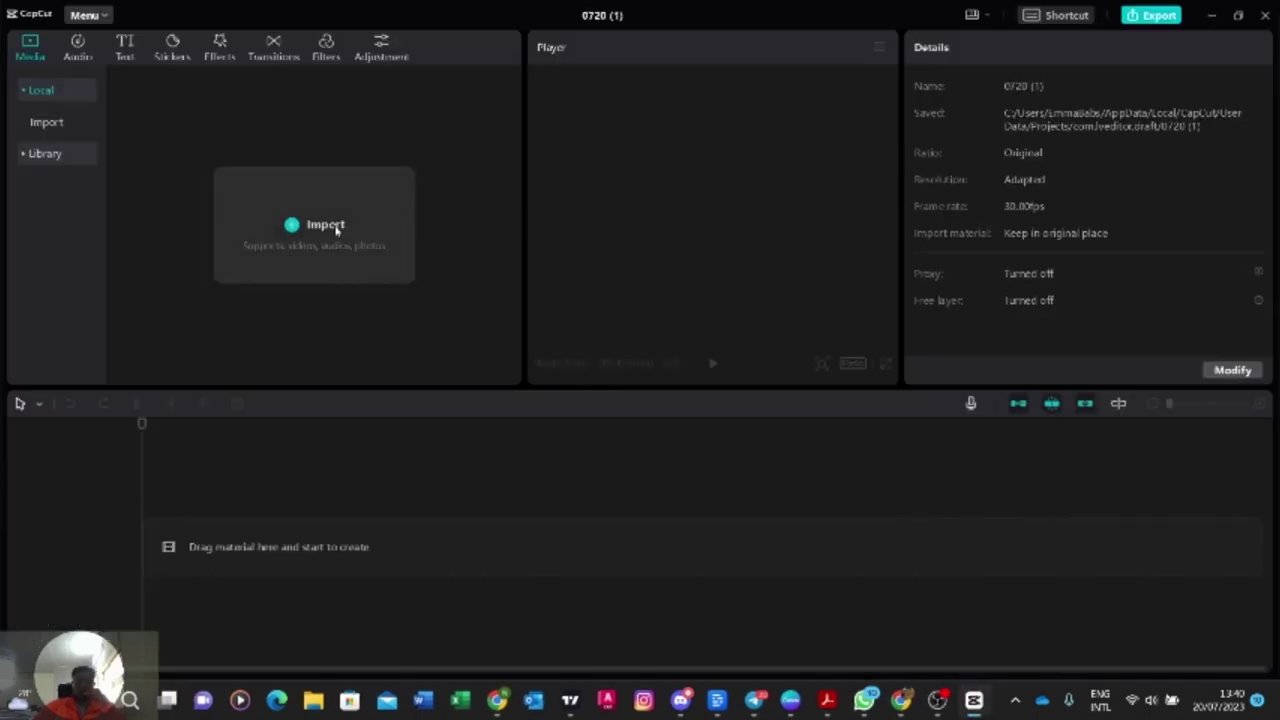
Step: Look over the new project's media import, audio, text and effects options without adding anything
{"action": "left_click", "coordinate": [300, 225]}
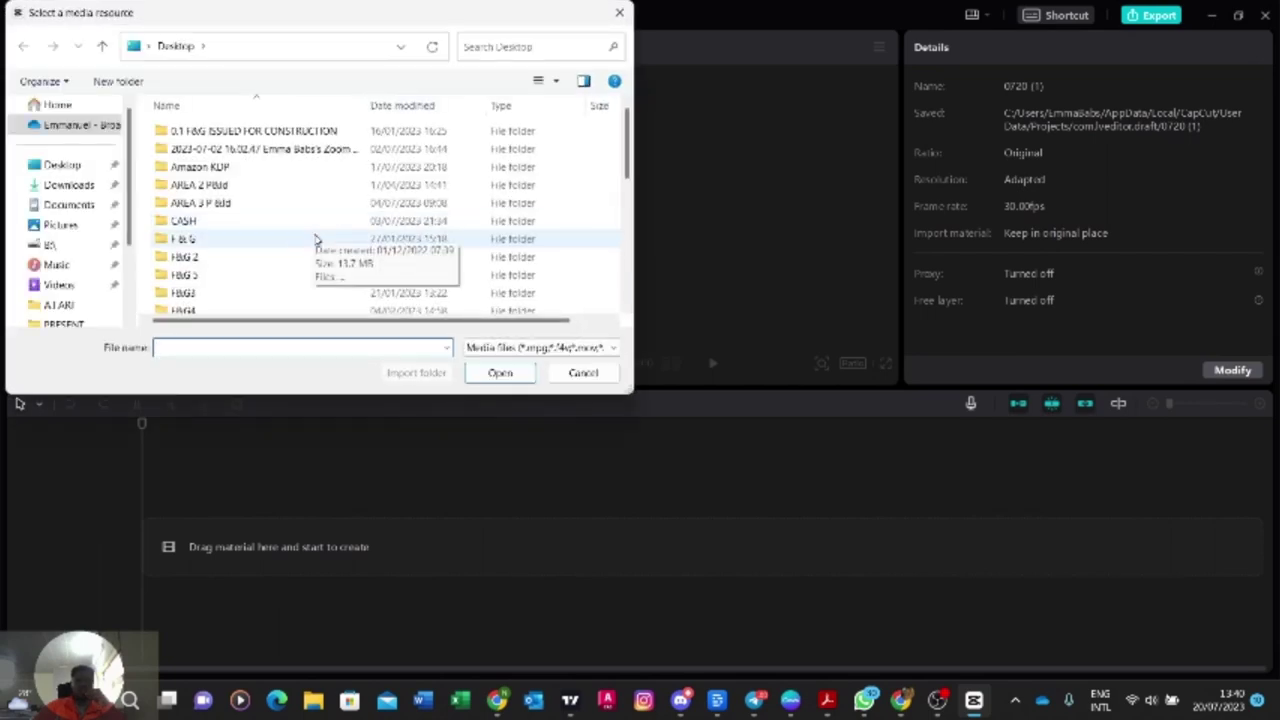
{"action": "left_click", "coordinate": [603, 376]}
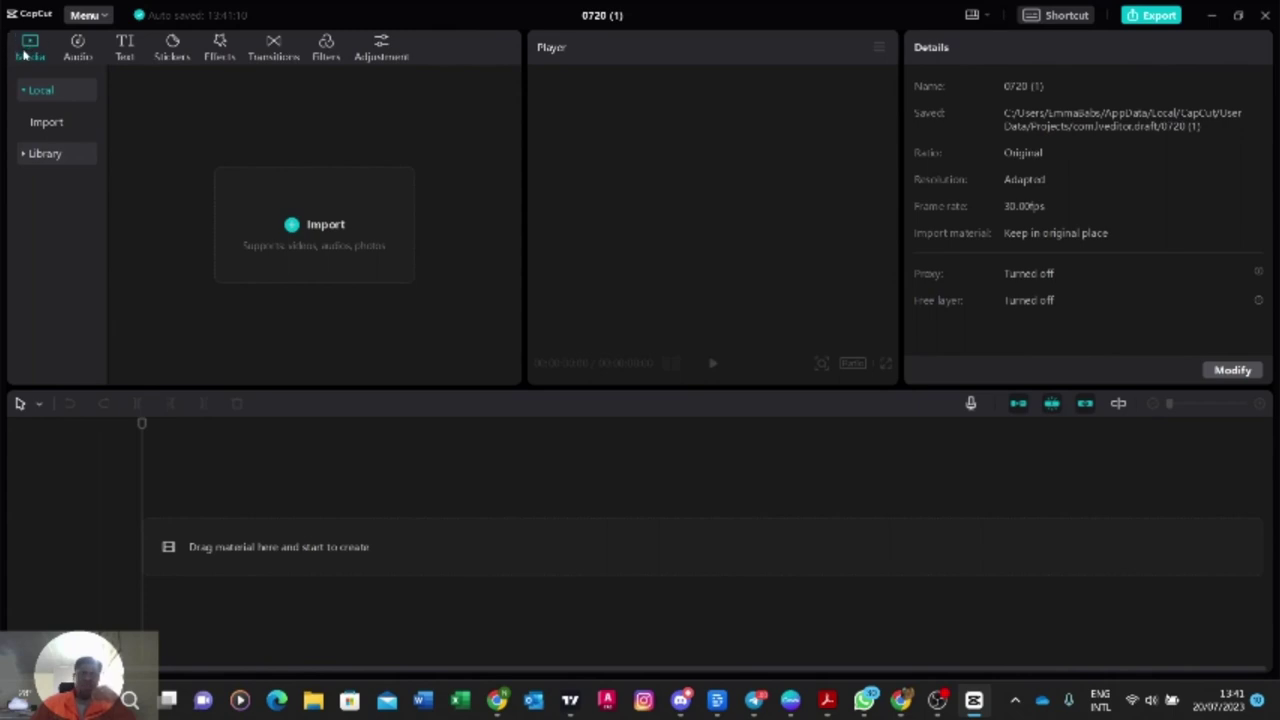
{"action": "left_click", "coordinate": [78, 48]}
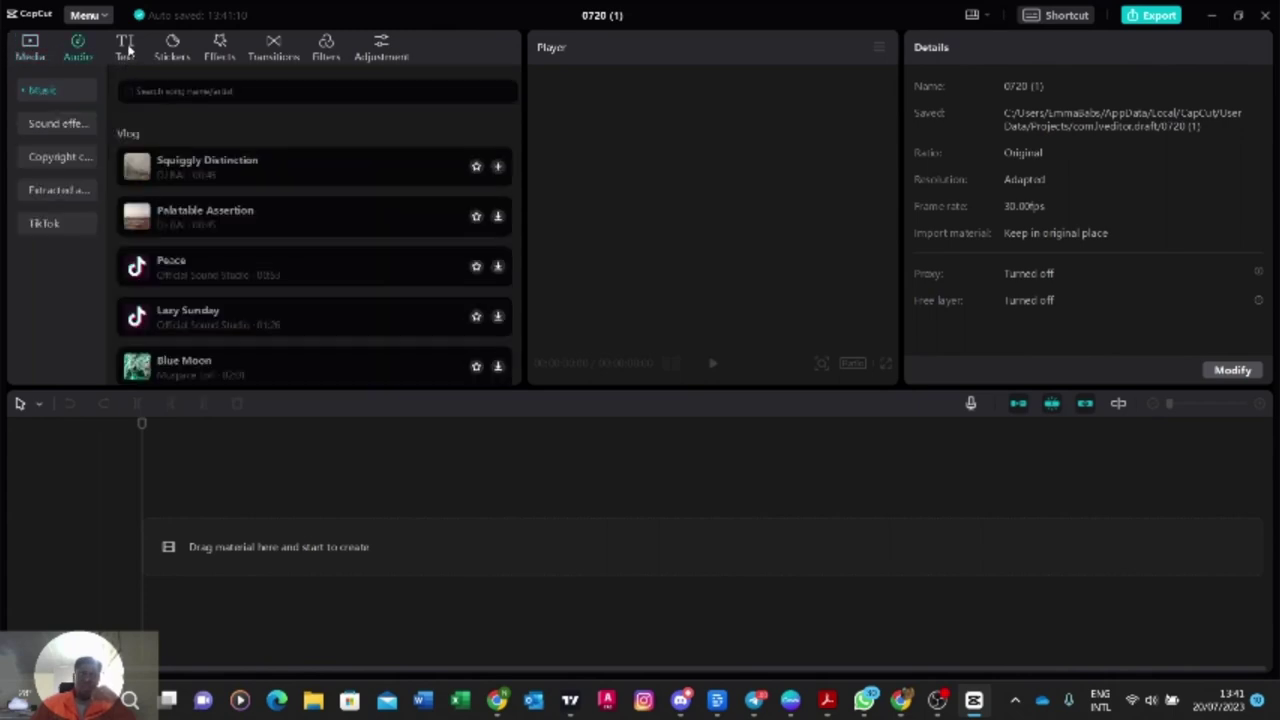
{"action": "left_click", "coordinate": [124, 48]}
{"action": "left_click", "coordinate": [88, 50]}
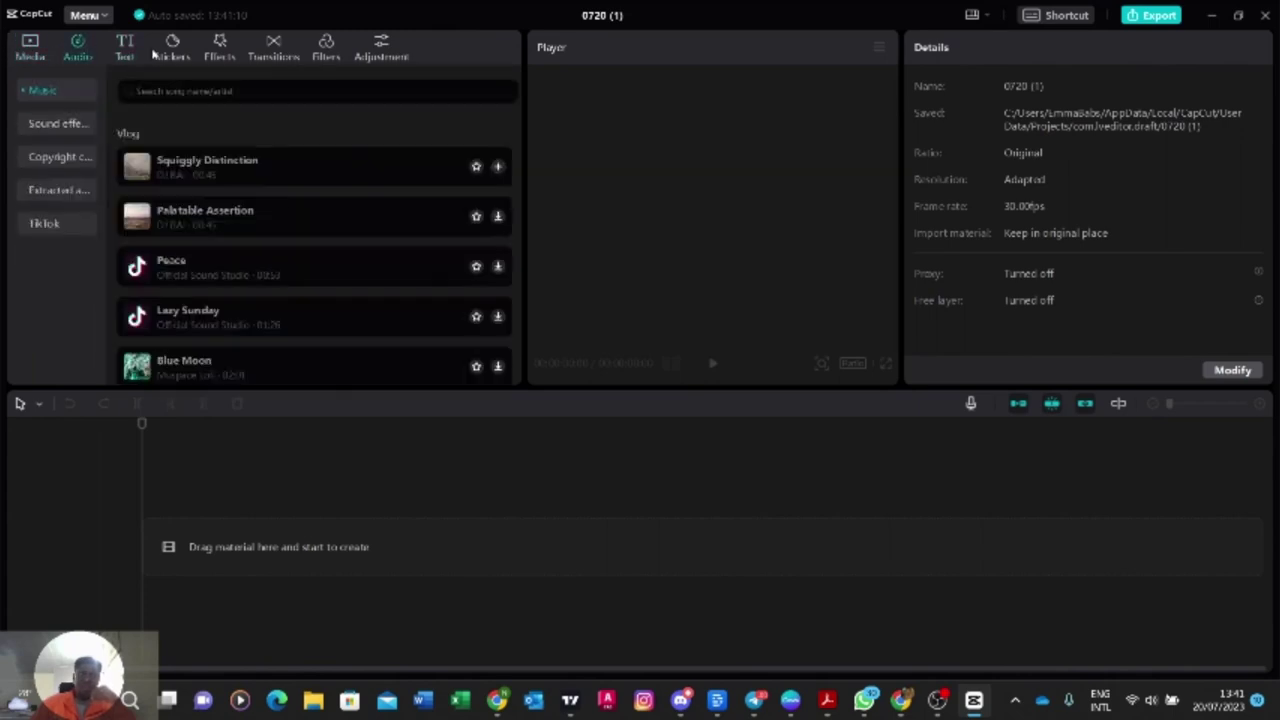
{"action": "left_click", "coordinate": [220, 50]}
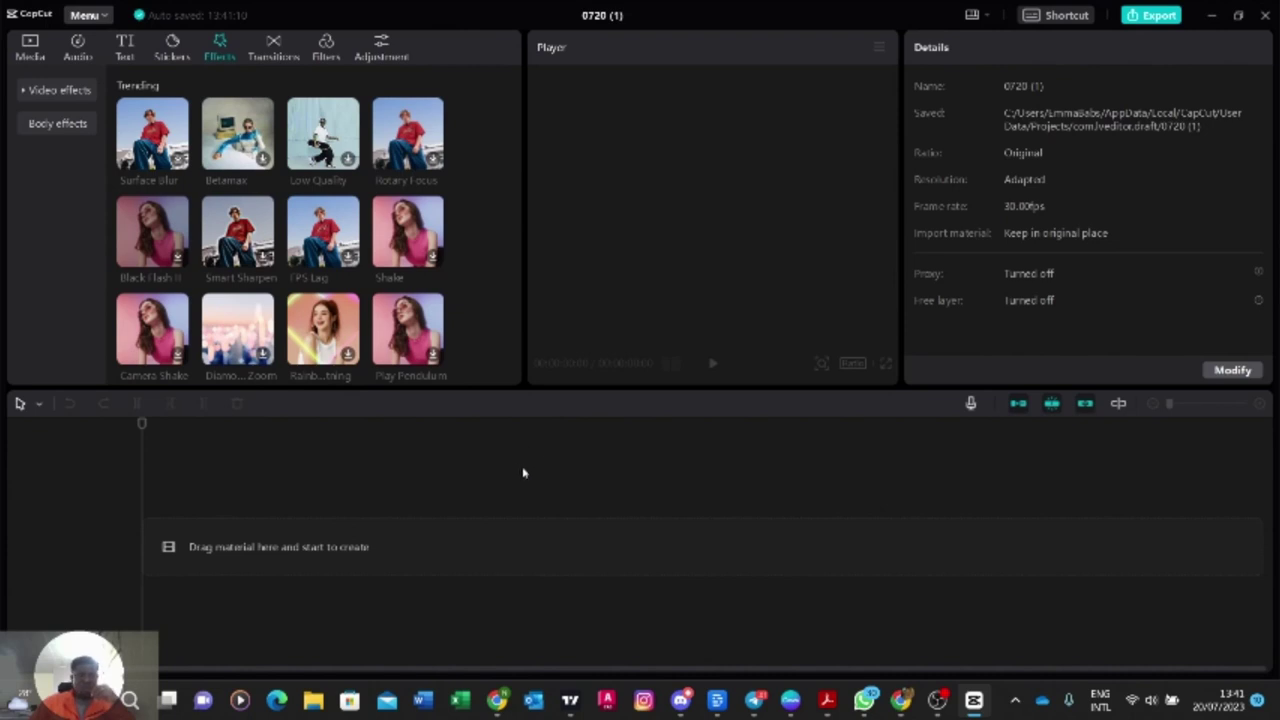
{"action": "left_click", "coordinate": [29, 46]}
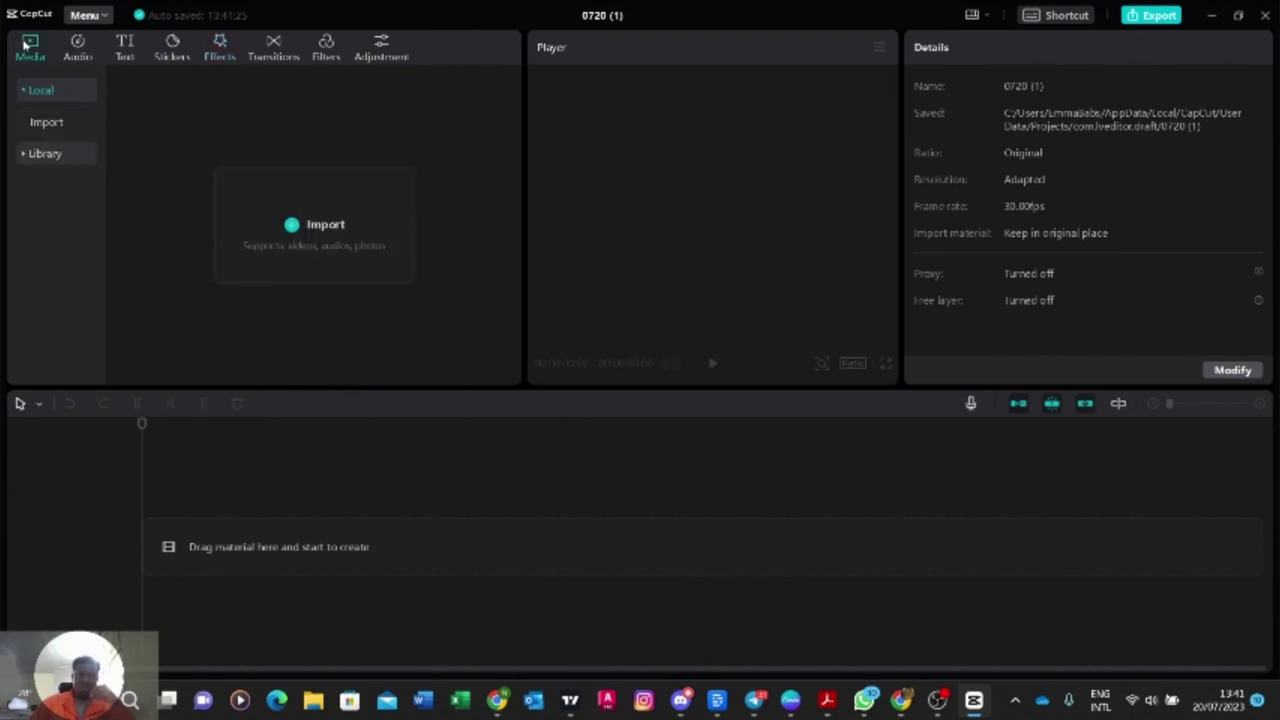
Step: Import Untitled video.mp4 from the Downloads folder and place it at the start of the timeline
{"action": "left_click", "coordinate": [309, 227]}
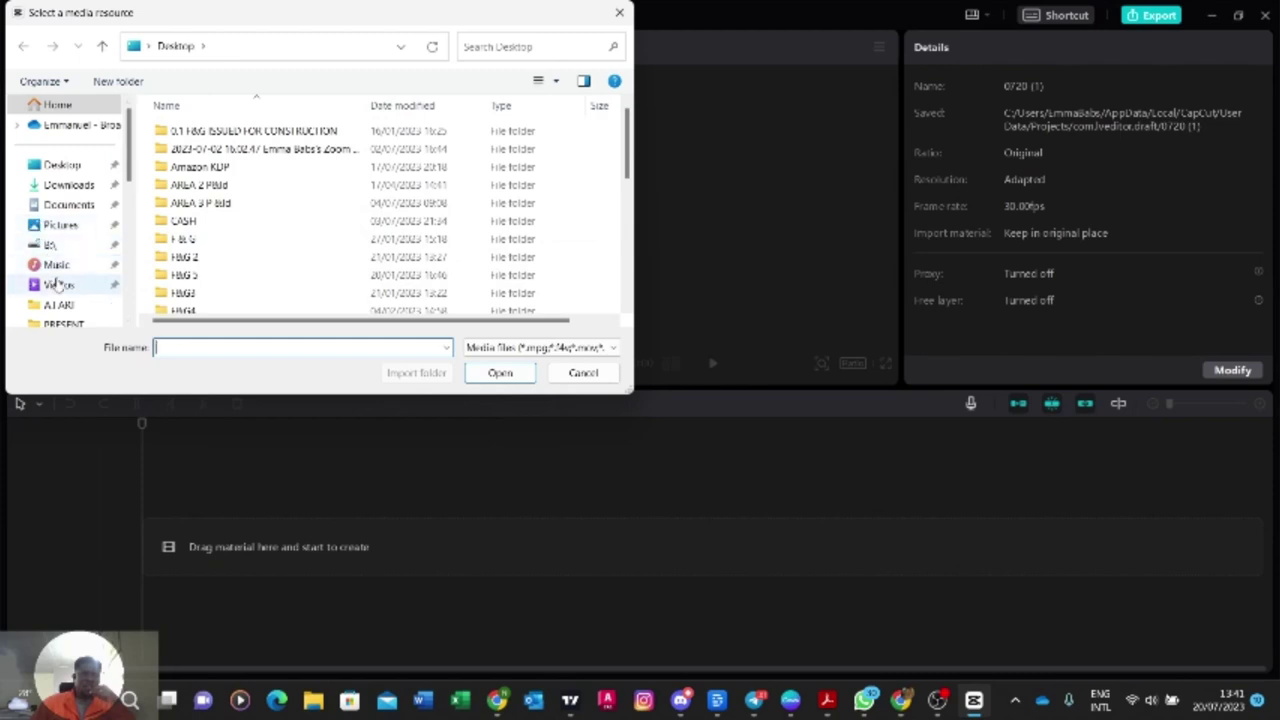
{"action": "left_click", "coordinate": [62, 186]}
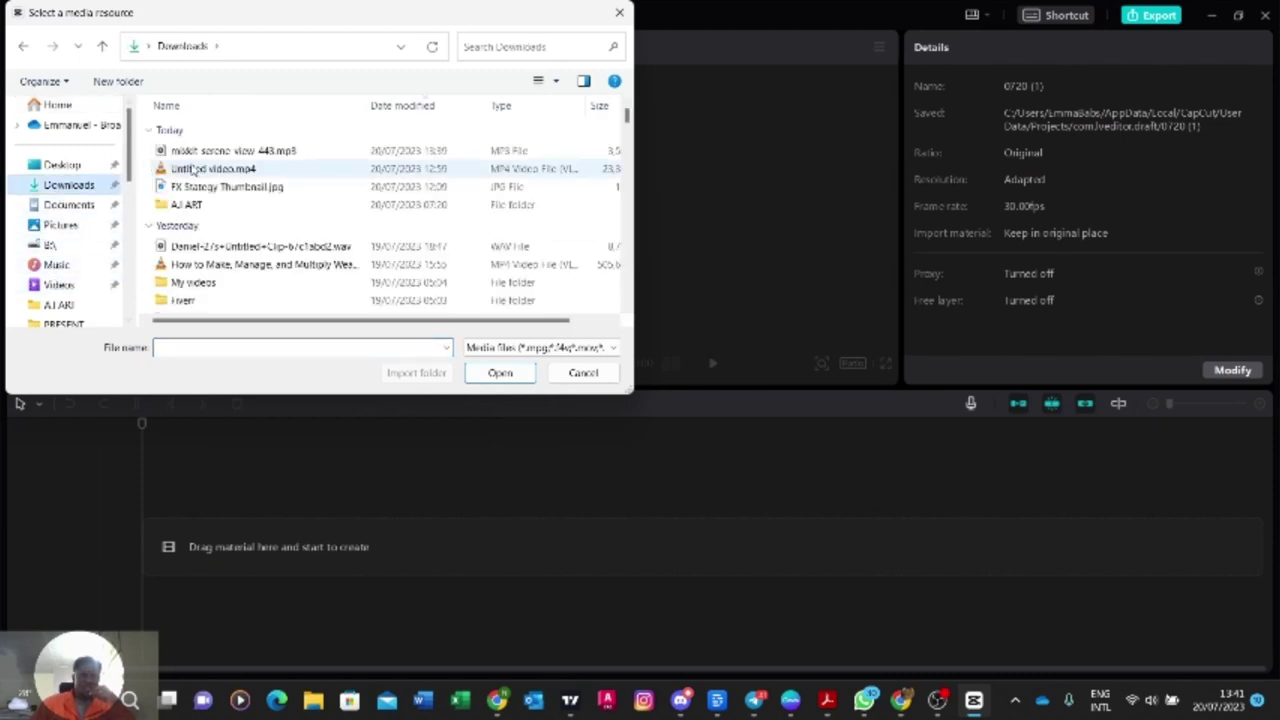
{"action": "double_click", "coordinate": [203, 170]}
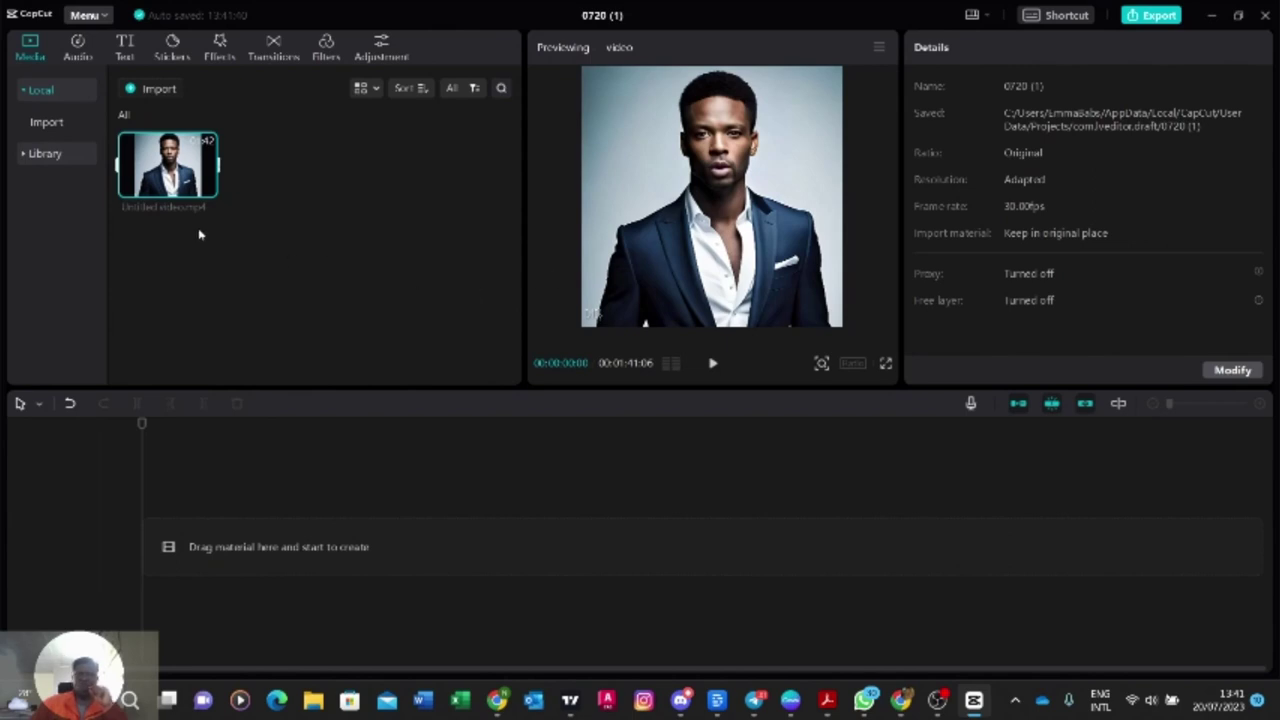
{"action": "mouse_move", "coordinate": [165, 166]}
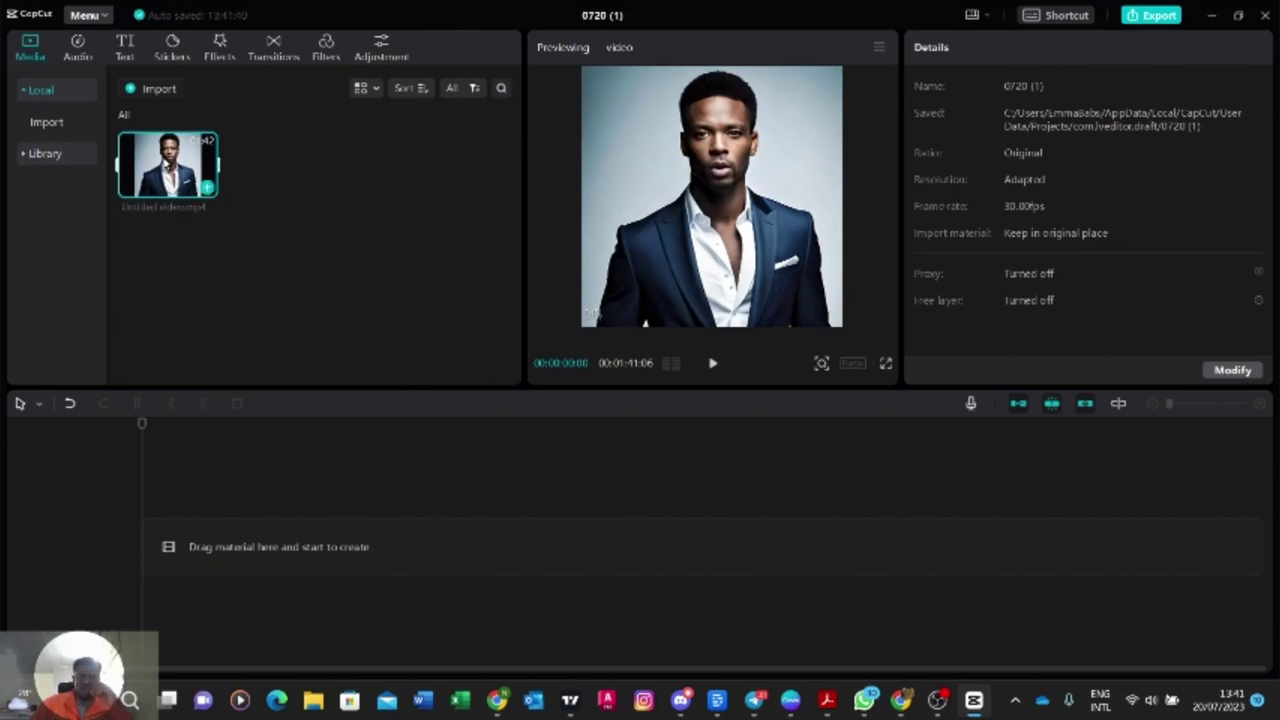
{"action": "left_click_drag", "start_coordinate": [165, 166], "coordinate": [138, 547]}
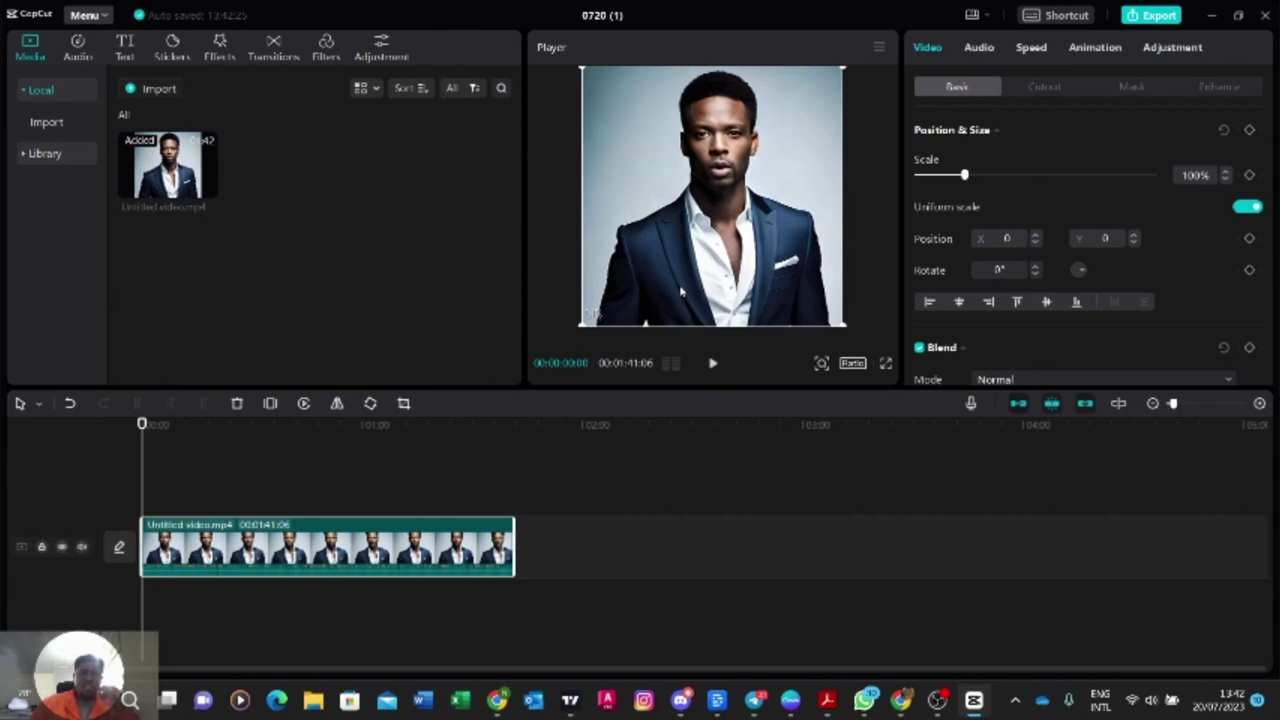
Step: Generate English auto captions for the video without clearing current subtitles, and play the opening seconds to check them
{"action": "left_click", "coordinate": [126, 47]}
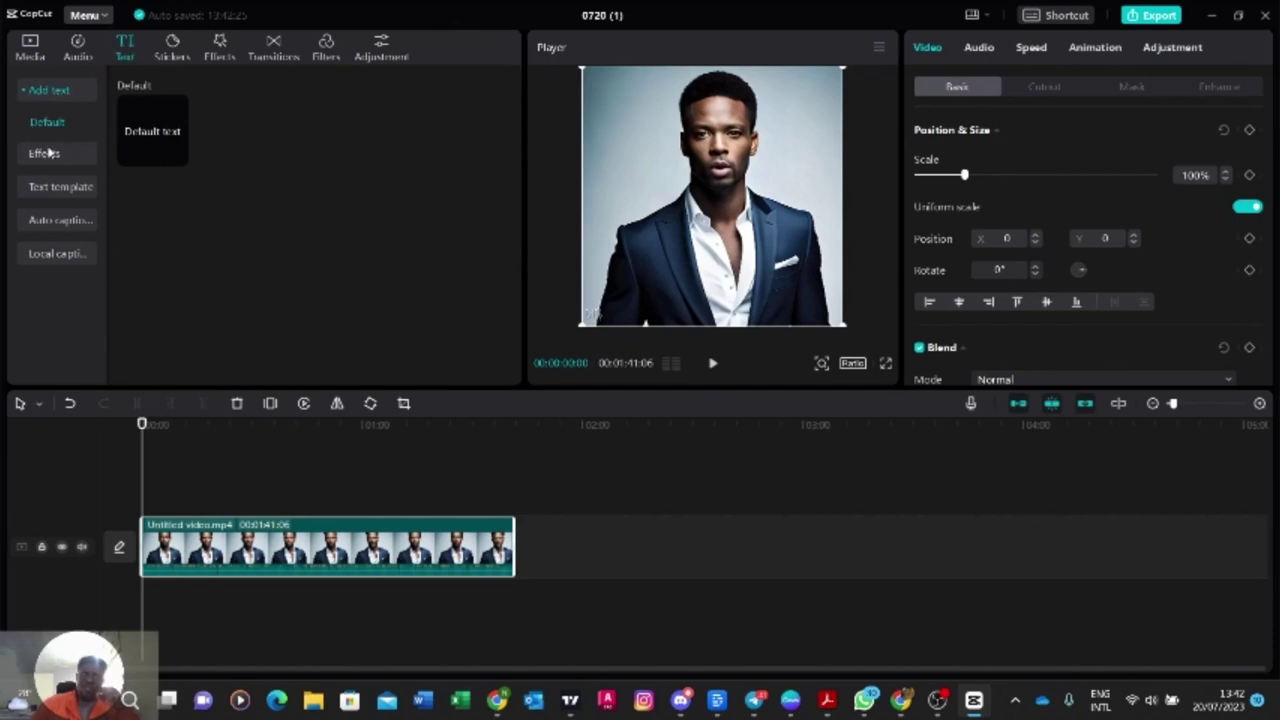
{"action": "left_click", "coordinate": [46, 222]}
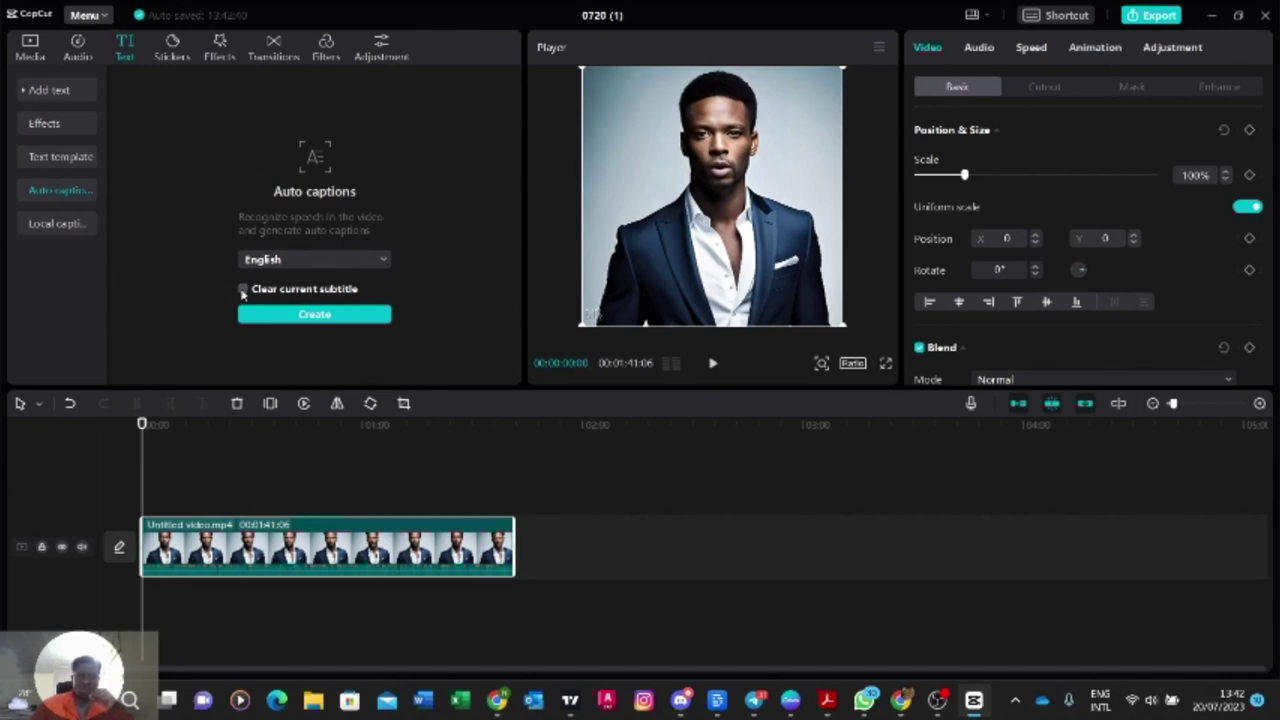
{"action": "left_click", "coordinate": [243, 290]}
{"action": "left_click", "coordinate": [243, 290]}
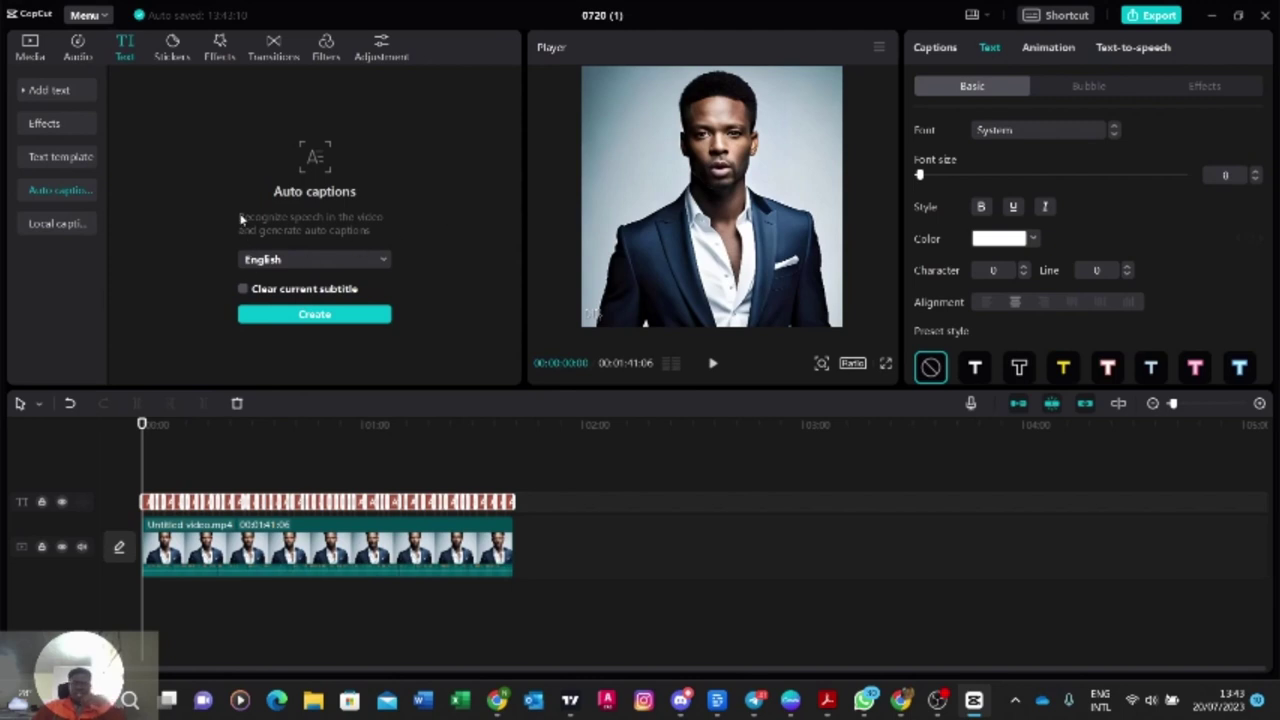
{"action": "left_click", "coordinate": [712, 364]}
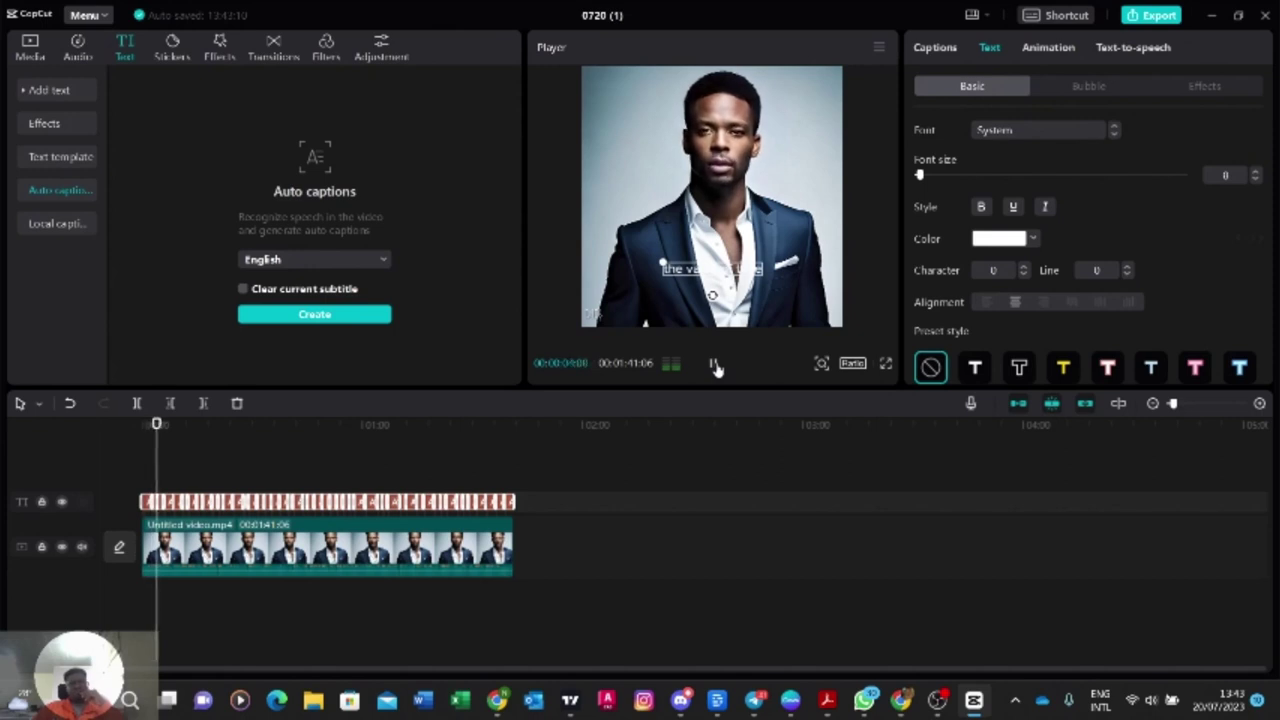
{"action": "left_click", "coordinate": [713, 365]}
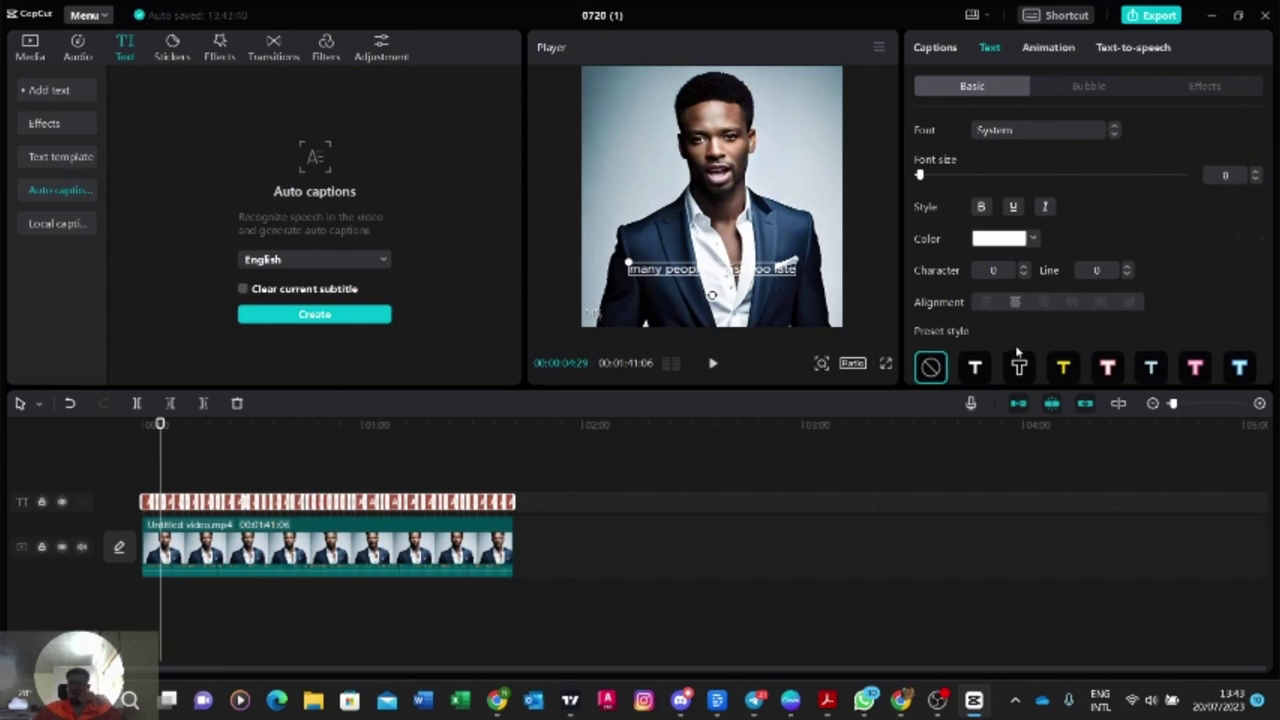
Step: Apply the white preset style with a red outline to the captions, italicise them and change their text colour to dark plum
{"action": "left_click", "coordinate": [1196, 368]}
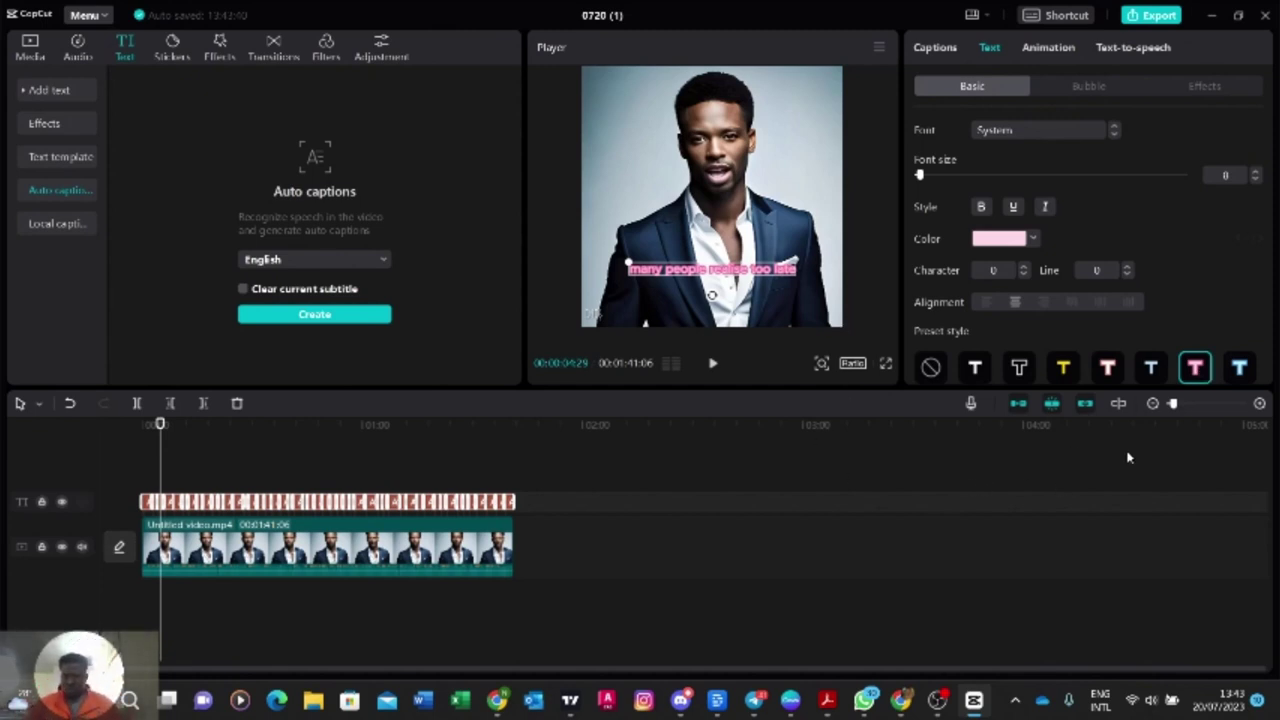
{"action": "left_click", "coordinate": [1108, 368]}
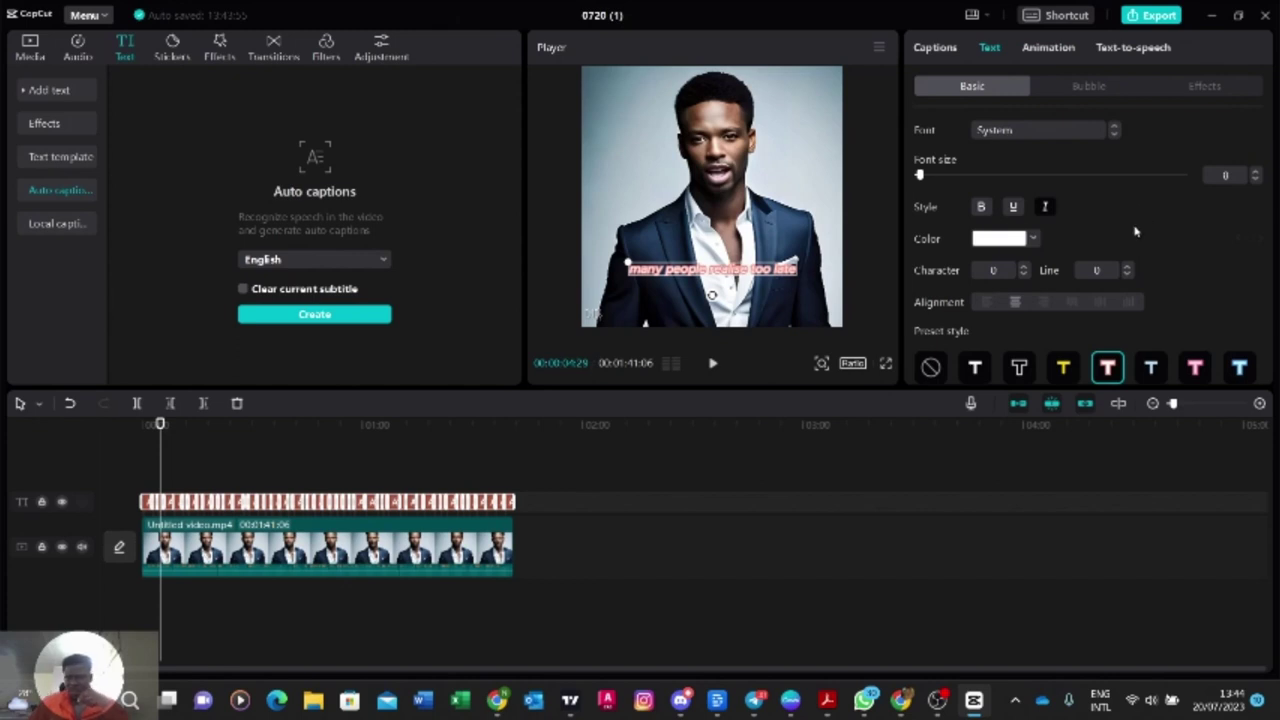
{"action": "left_click", "coordinate": [1034, 241]}
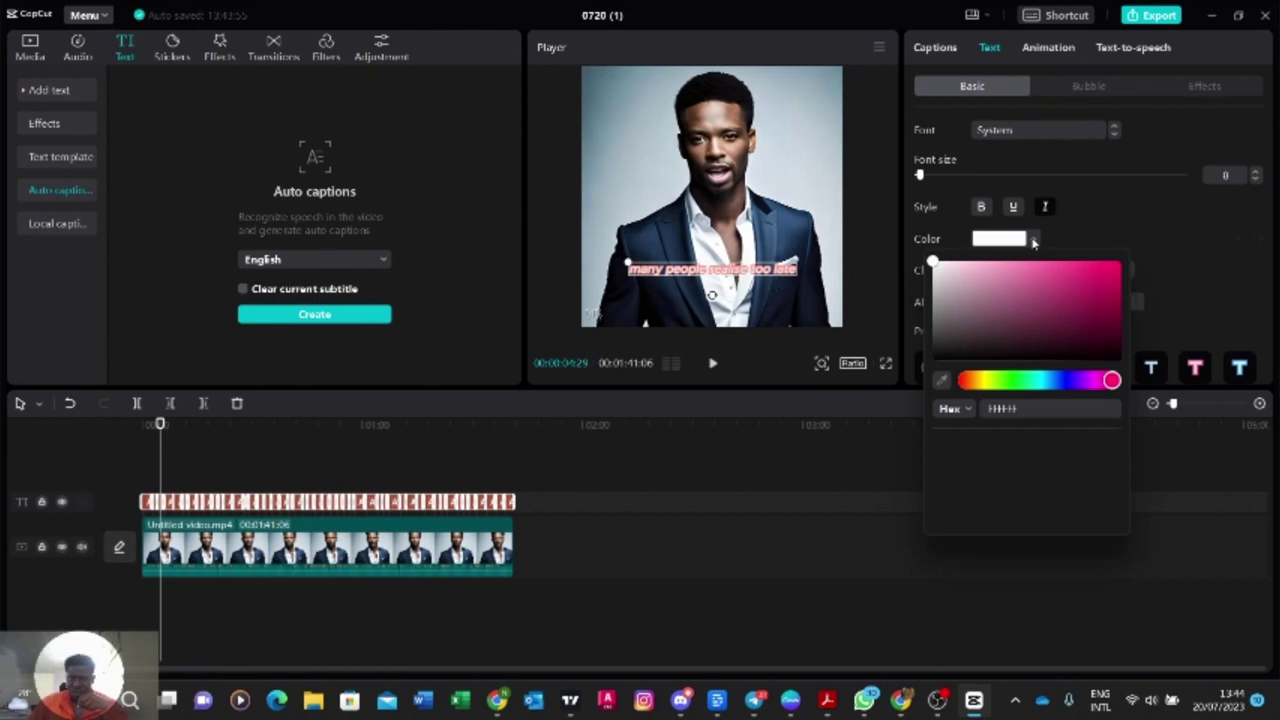
{"action": "left_click", "coordinate": [1076, 283]}
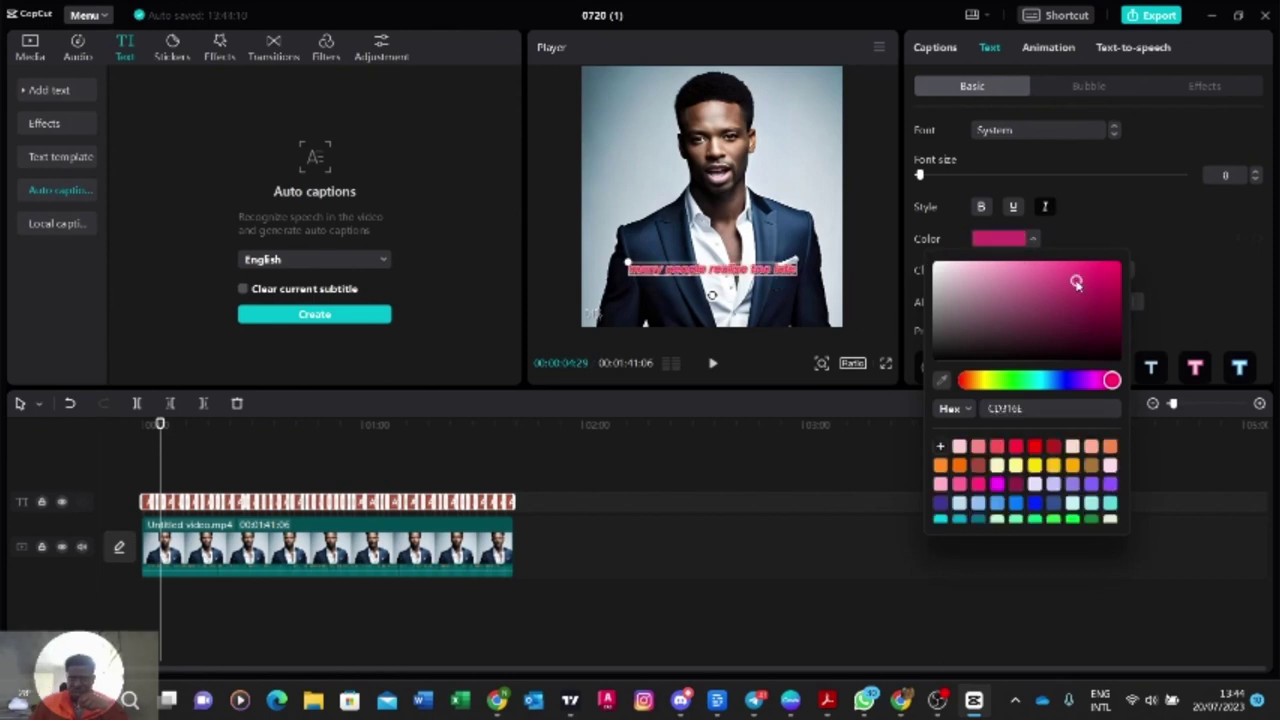
{"action": "left_click", "coordinate": [1005, 288]}
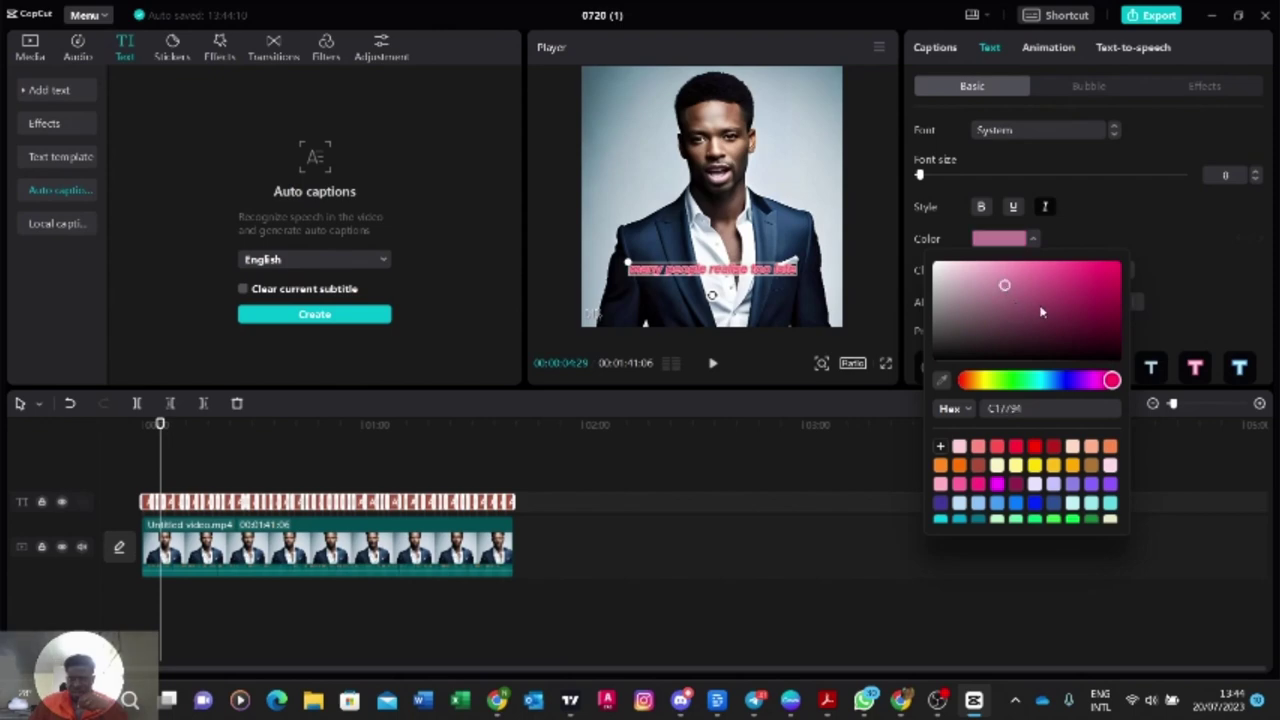
{"action": "left_click", "coordinate": [1034, 318]}
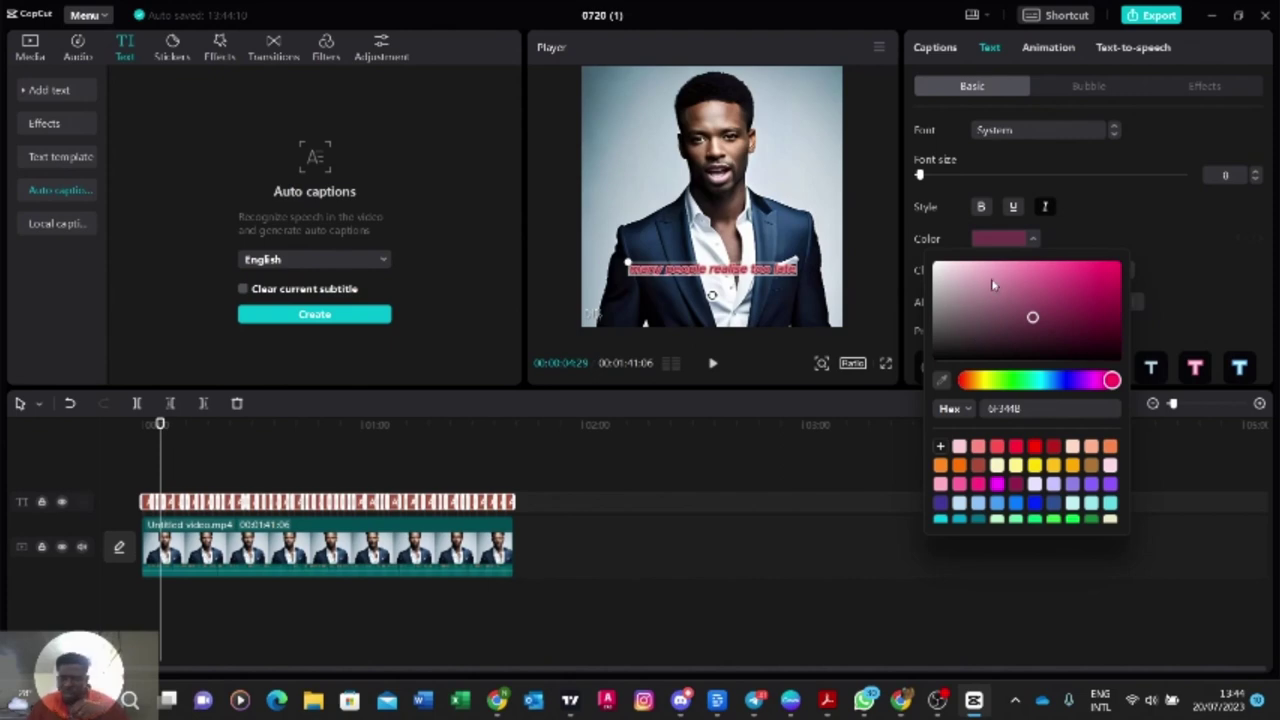
{"action": "left_click", "coordinate": [1150, 225]}
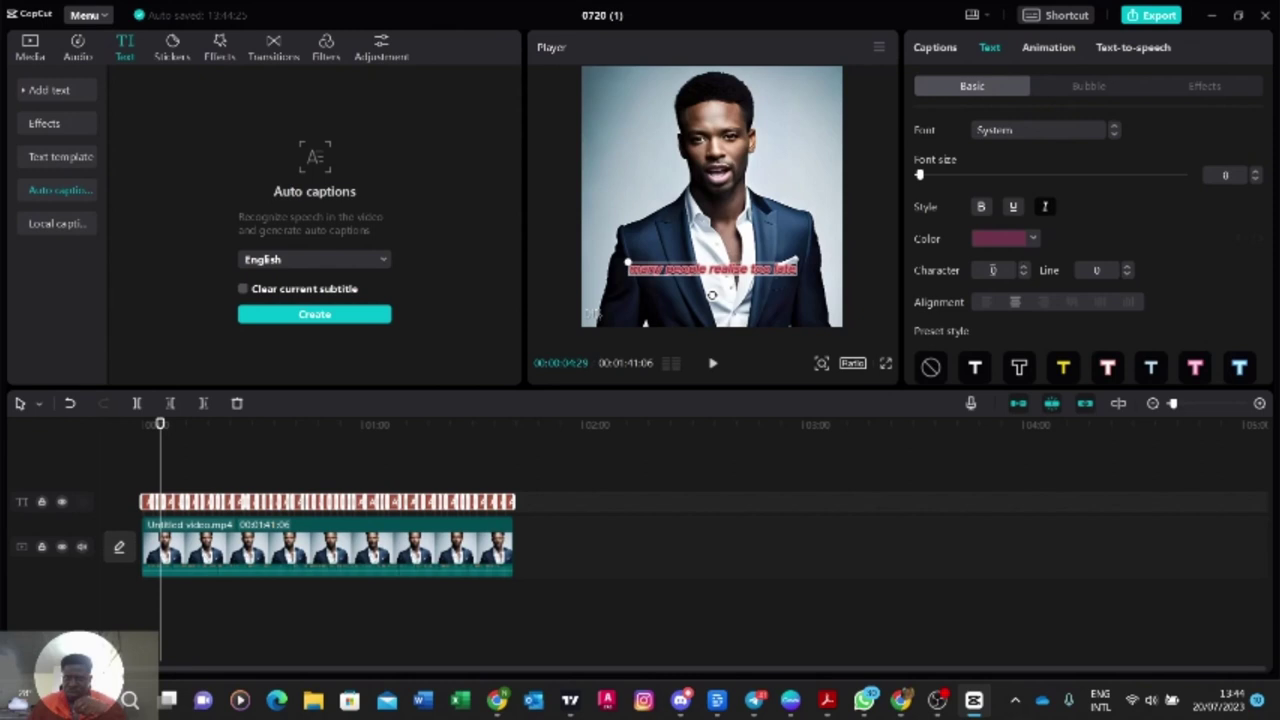
Step: Set the captions' character spacing to 2 and their font size to 11
{"action": "left_click", "coordinate": [1023, 267]}
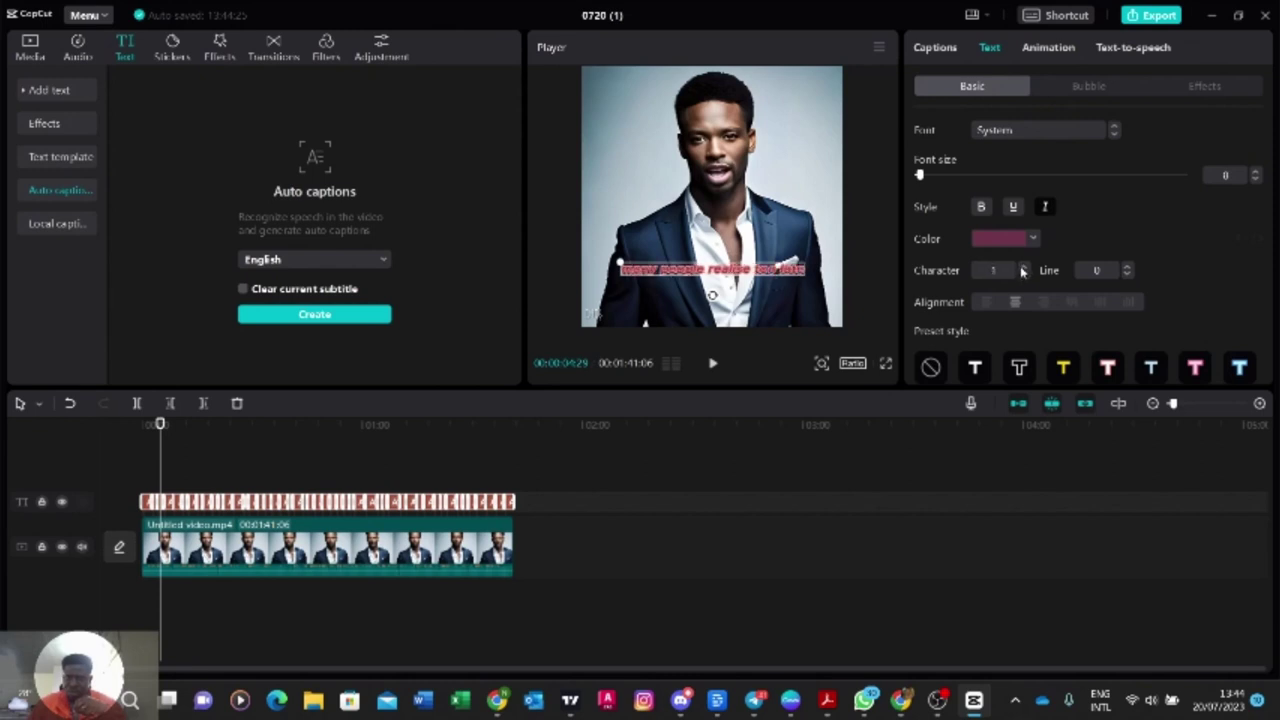
{"action": "left_click", "coordinate": [1023, 267]}
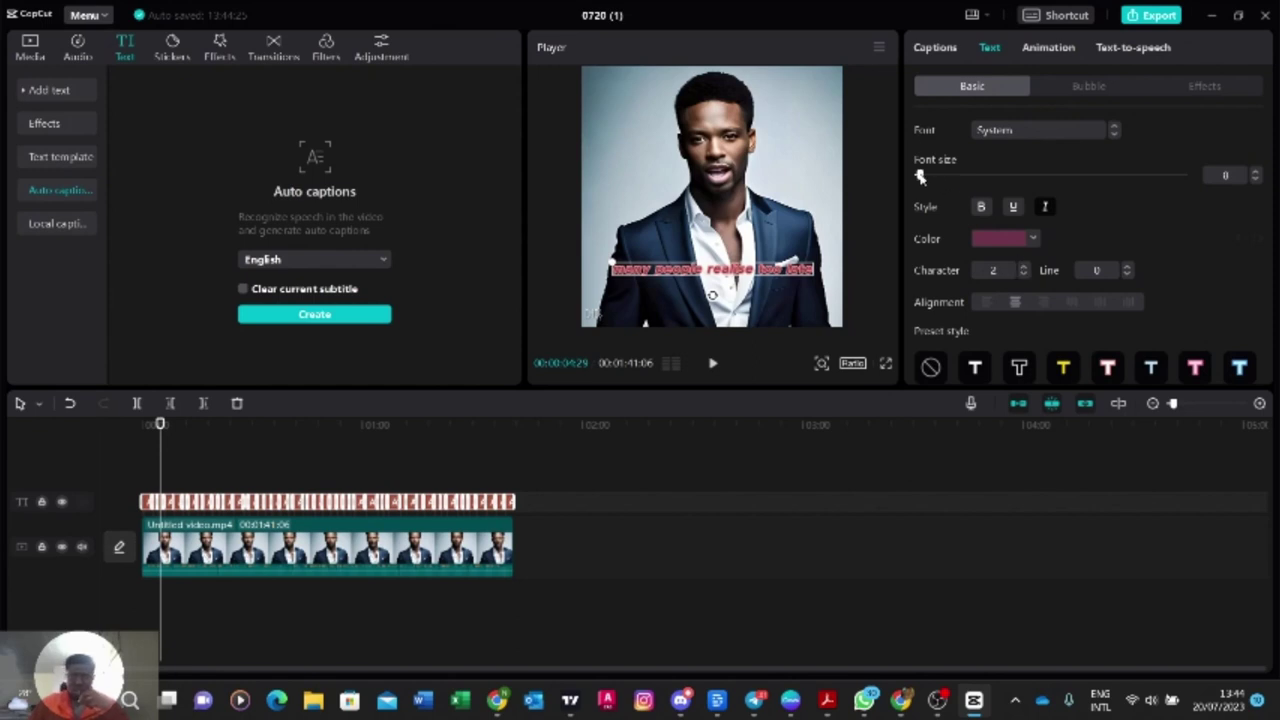
{"action": "left_click", "coordinate": [926, 175]}
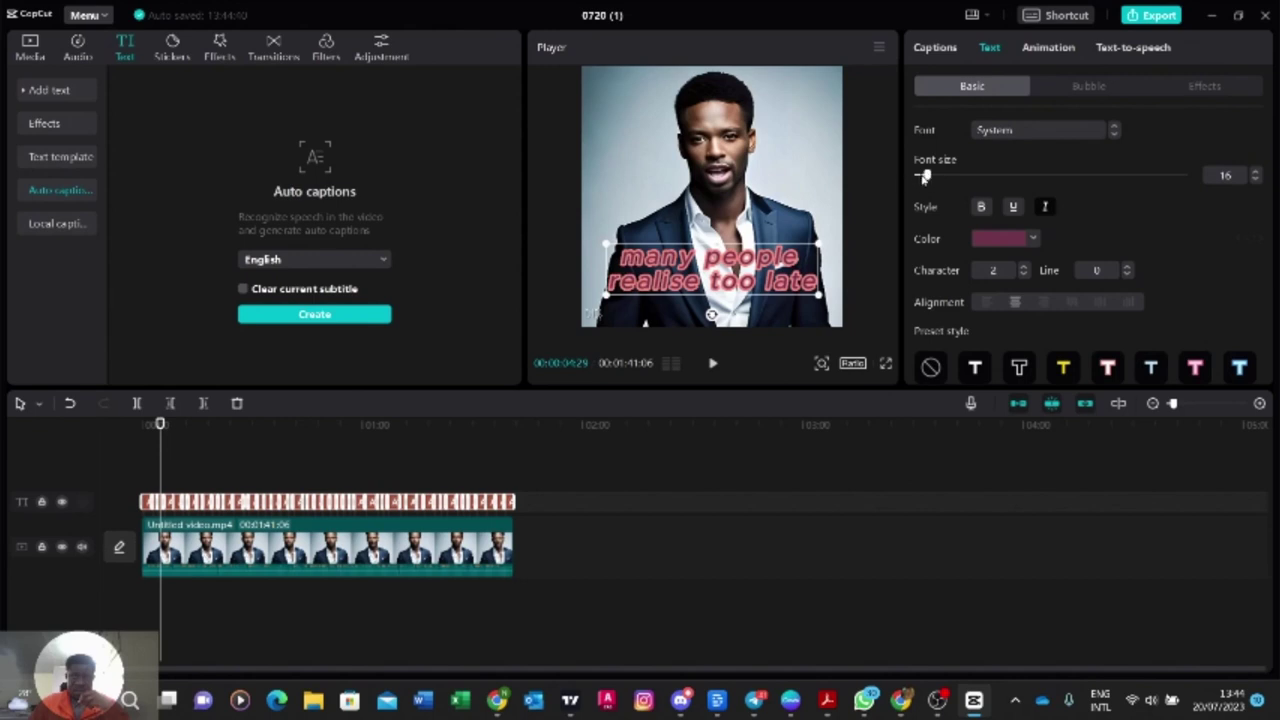
{"action": "left_click_drag", "start_coordinate": [924, 176], "coordinate": [920, 176]}
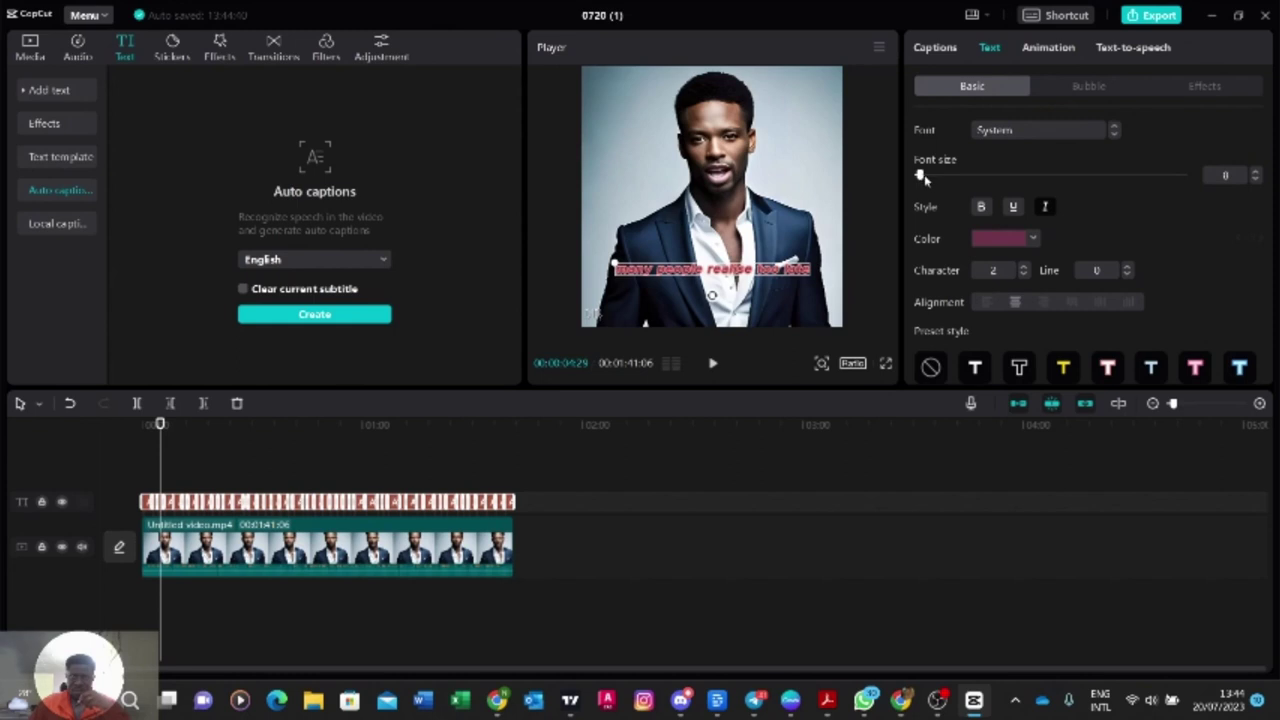
{"action": "left_click_drag", "start_coordinate": [921, 176], "coordinate": [924, 176]}
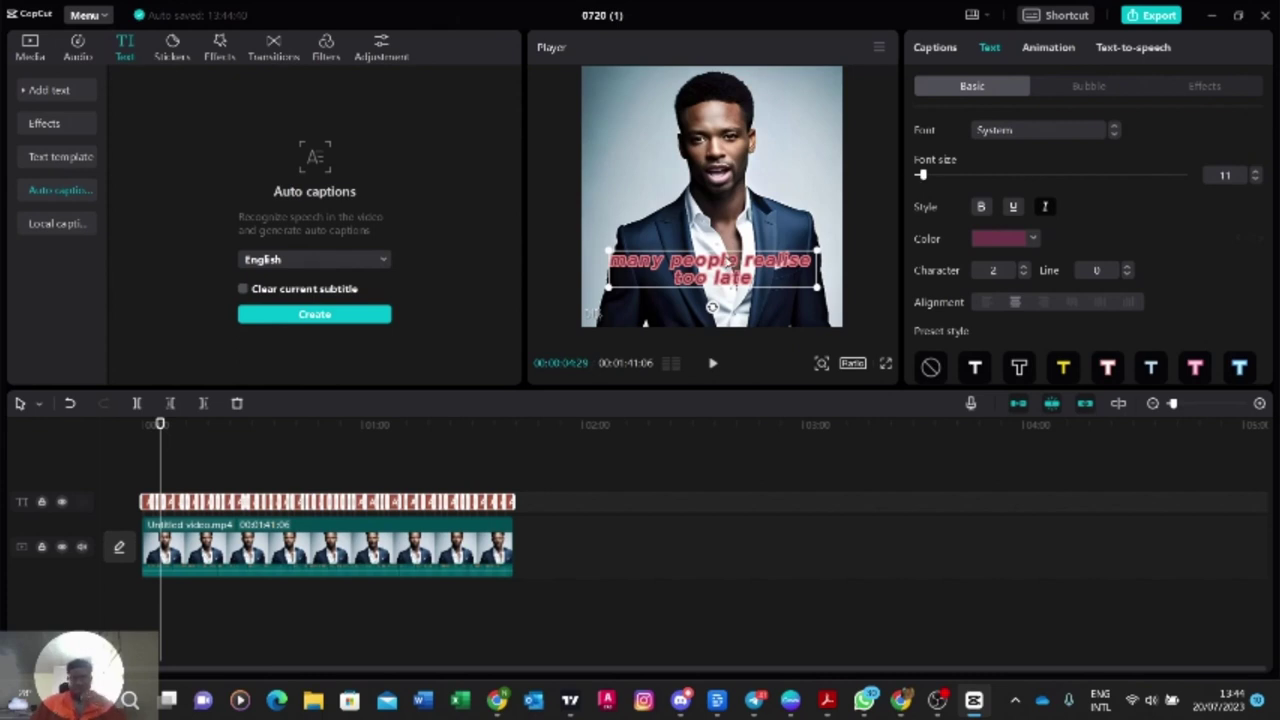
Step: Move the captions slightly lower on the frame and apply the red text effect with a white outline
{"action": "mouse_move", "coordinate": [753, 279]}
{"action": "left_mouse_down"}
{"action": "mouse_move", "coordinate": [760, 298]}
{"action": "mouse_move", "coordinate": [758, 190]}
{"action": "mouse_move", "coordinate": [755, 299]}
{"action": "left_mouse_up"}
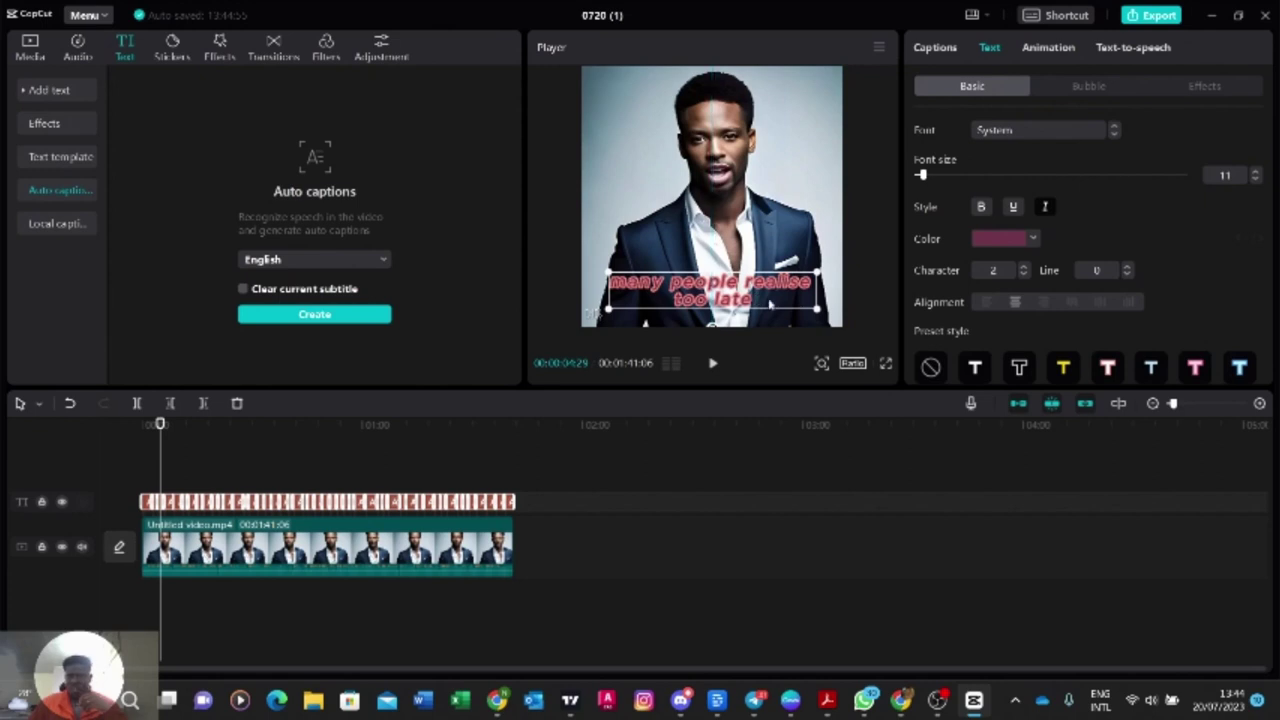
{"action": "left_click", "coordinate": [1199, 86]}
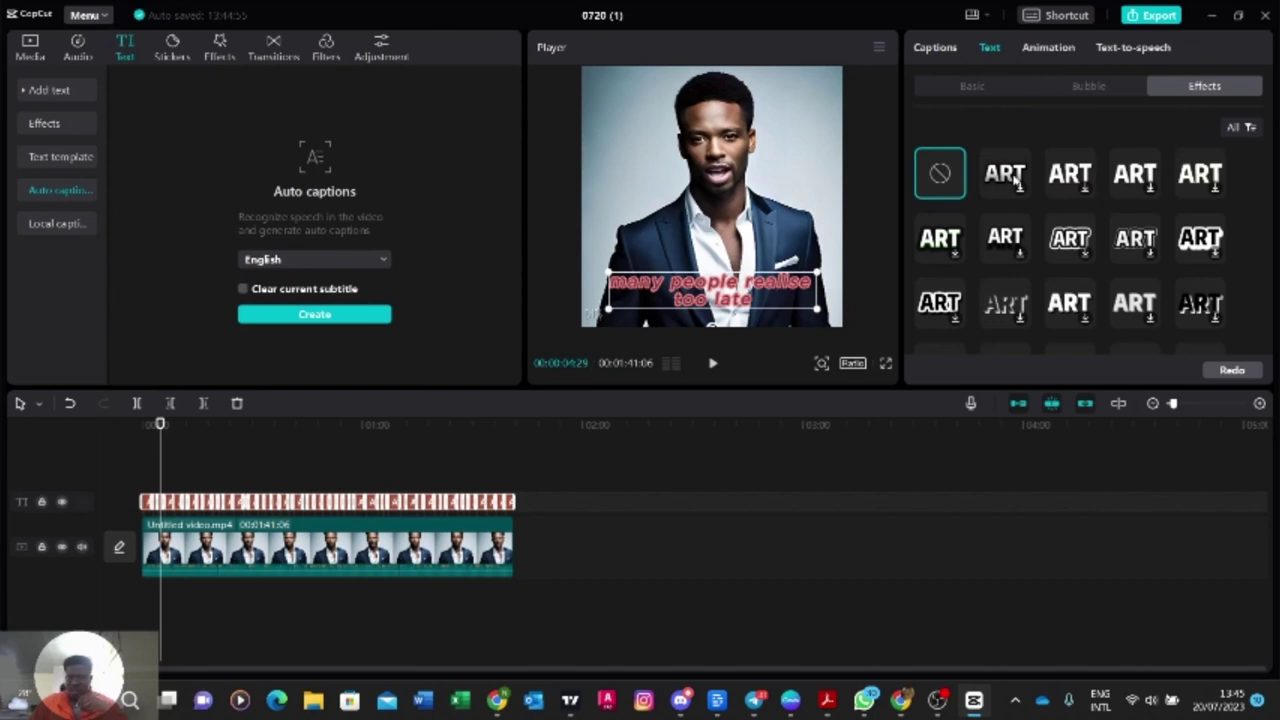
{"action": "left_click", "coordinate": [1016, 178]}
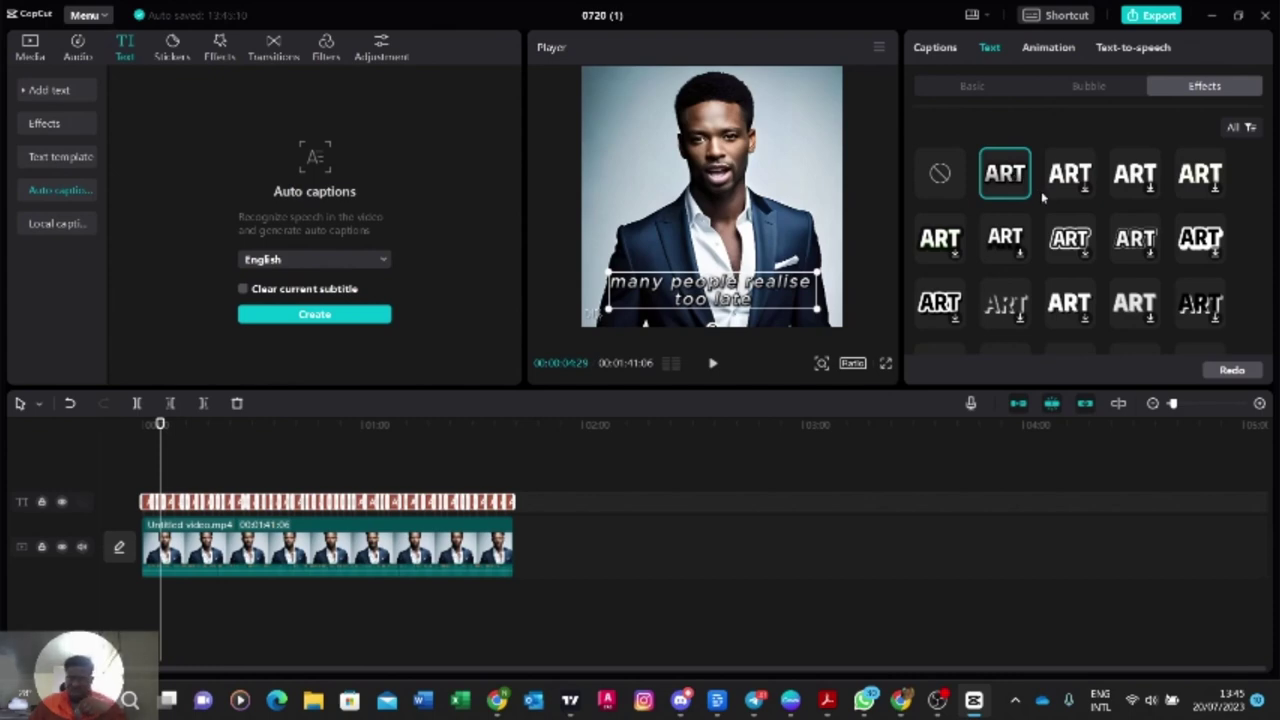
{"action": "scroll", "coordinate": [1040, 188], "scroll_direction": "down", "scroll_amount": 3}
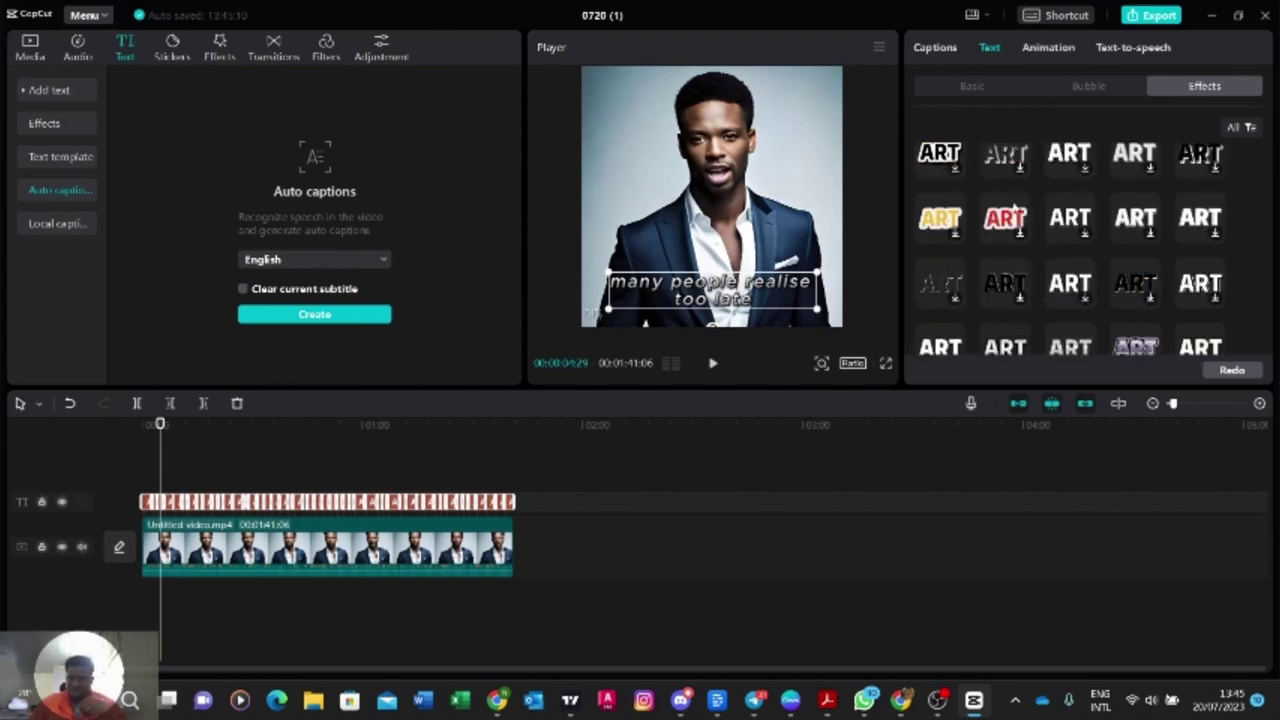
{"action": "left_click", "coordinate": [1005, 217]}
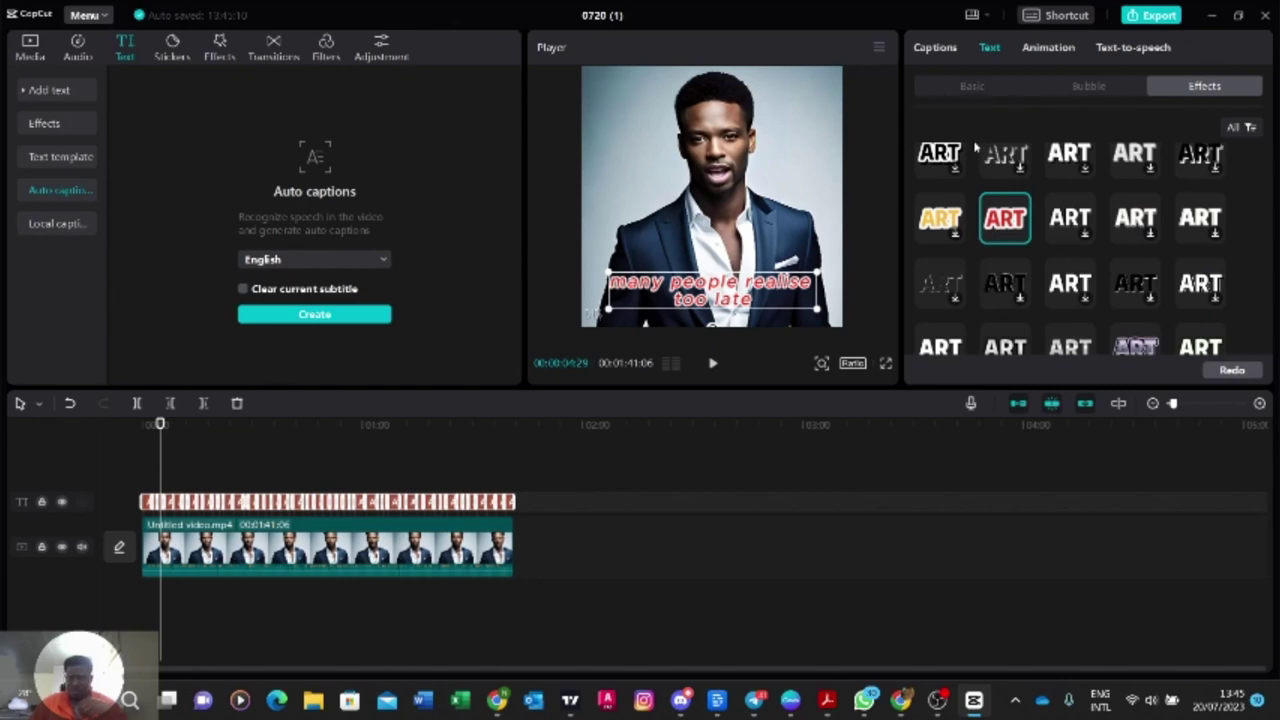
Step: Play the video from the current position to check the restyled captions, then pause it and deselect the captions
{"action": "left_click", "coordinate": [711, 365]}
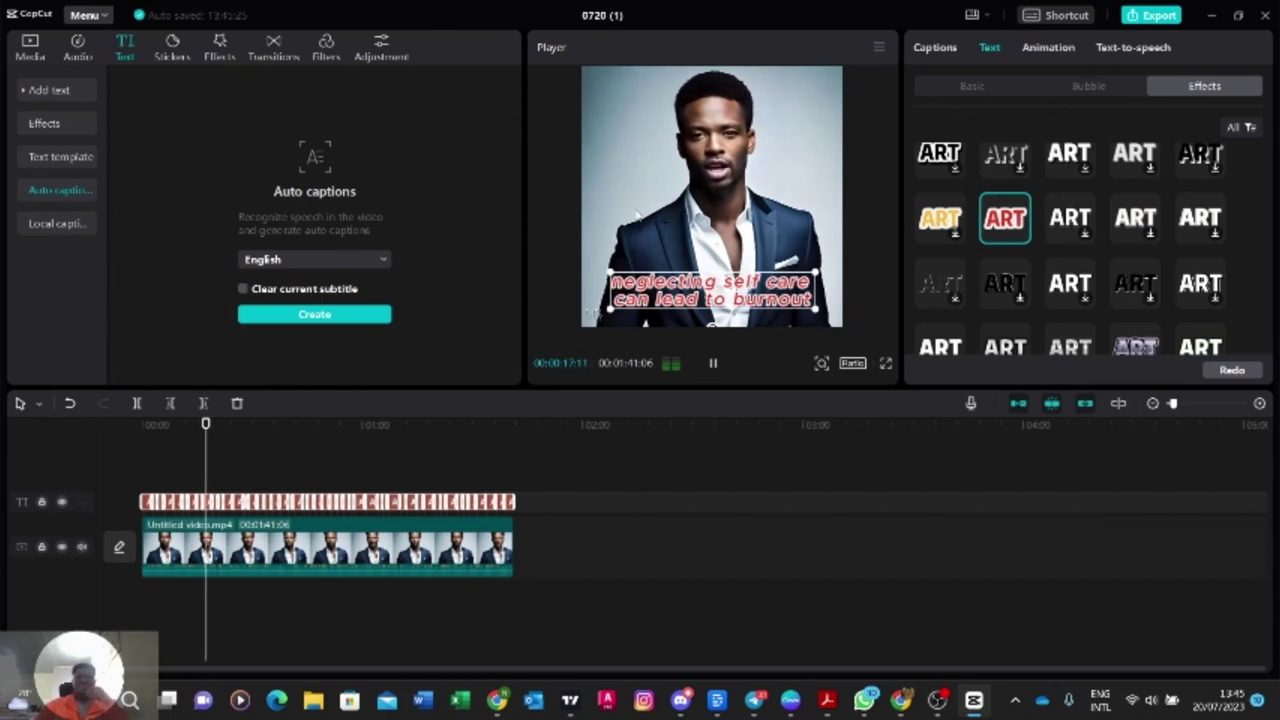
{"action": "left_click", "coordinate": [713, 367]}
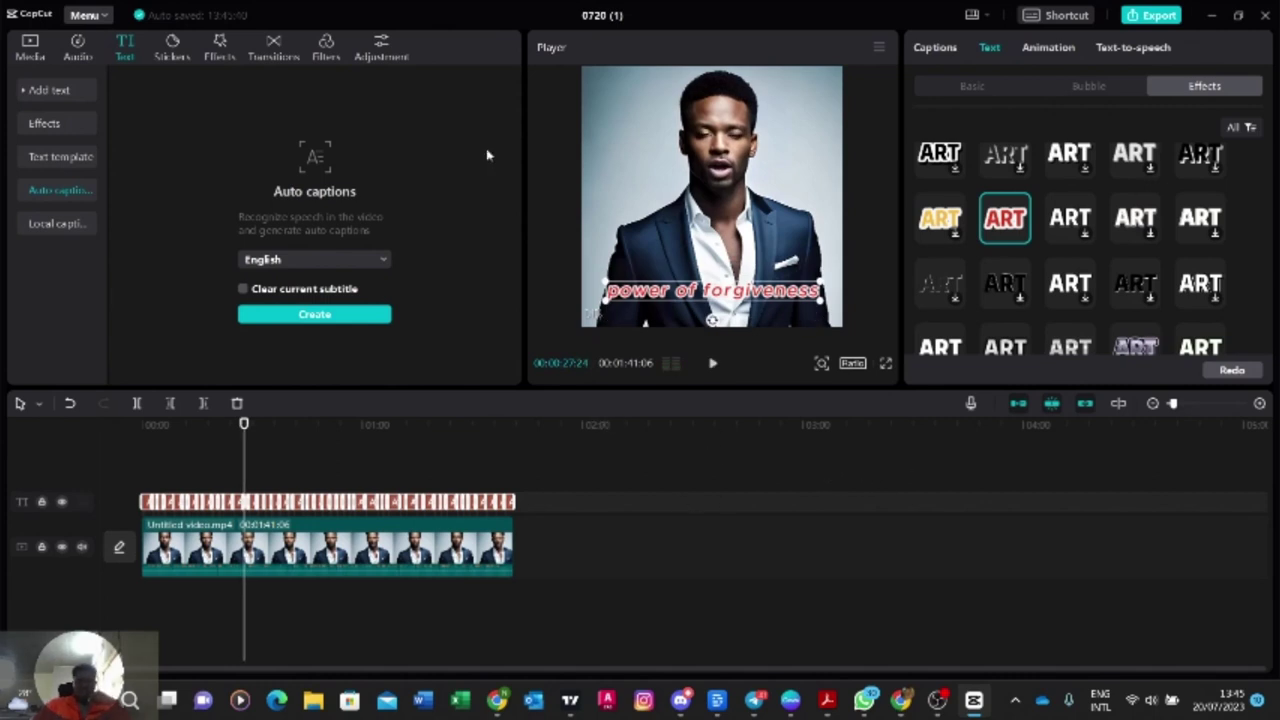
{"action": "left_click", "coordinate": [542, 173]}
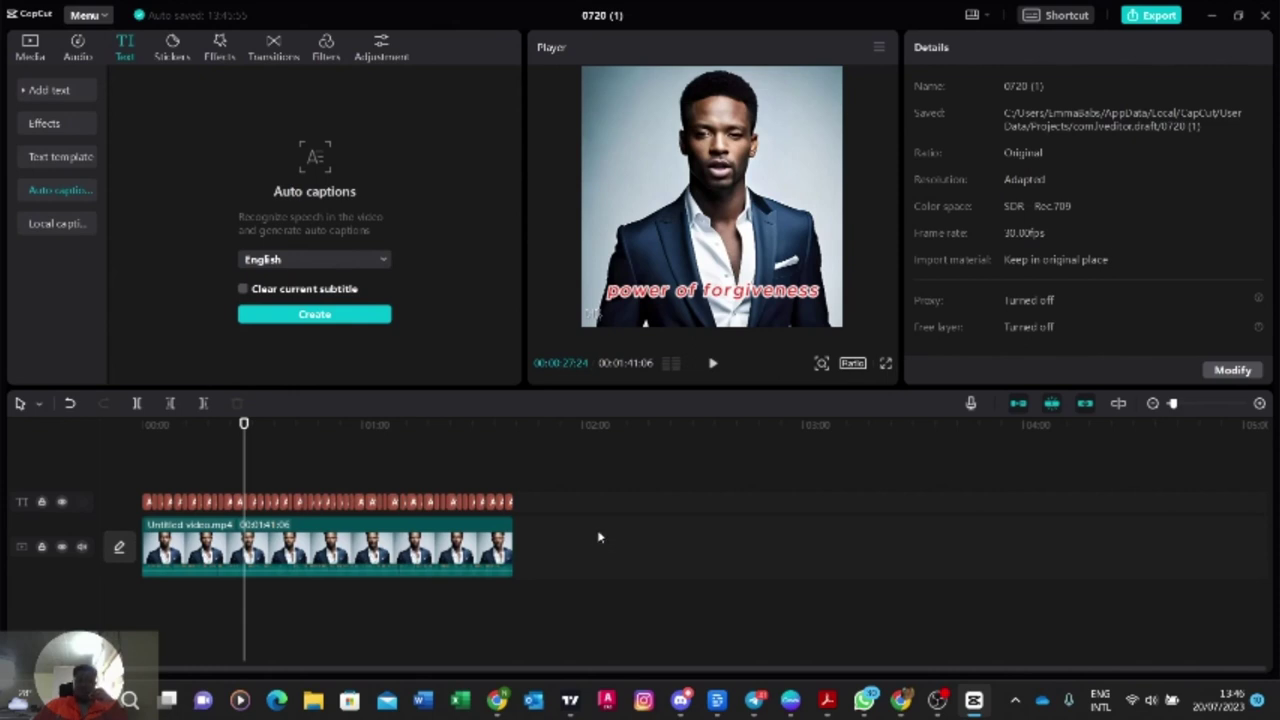
Step: Import mixkit-serene-view-443.mp3 from Downloads as extracted audio and place it at the start of the timeline, below the video
{"action": "left_click", "coordinate": [80, 52]}
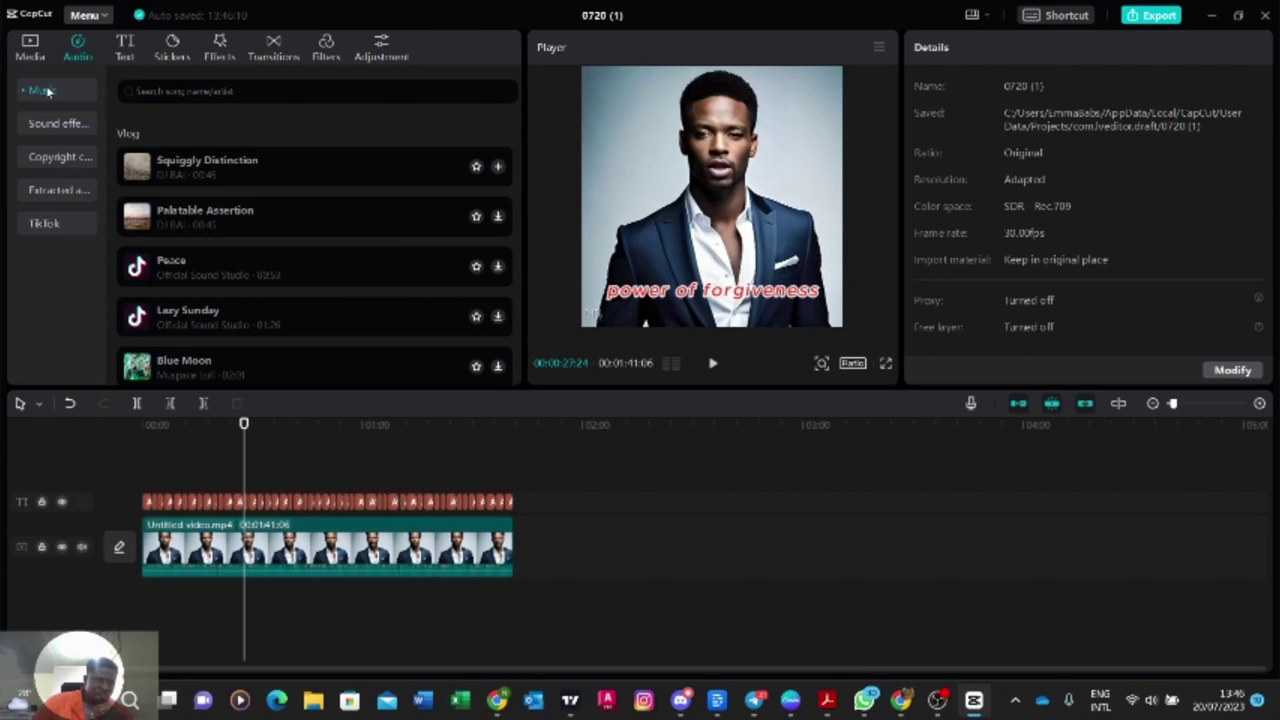
{"action": "left_click", "coordinate": [42, 192]}
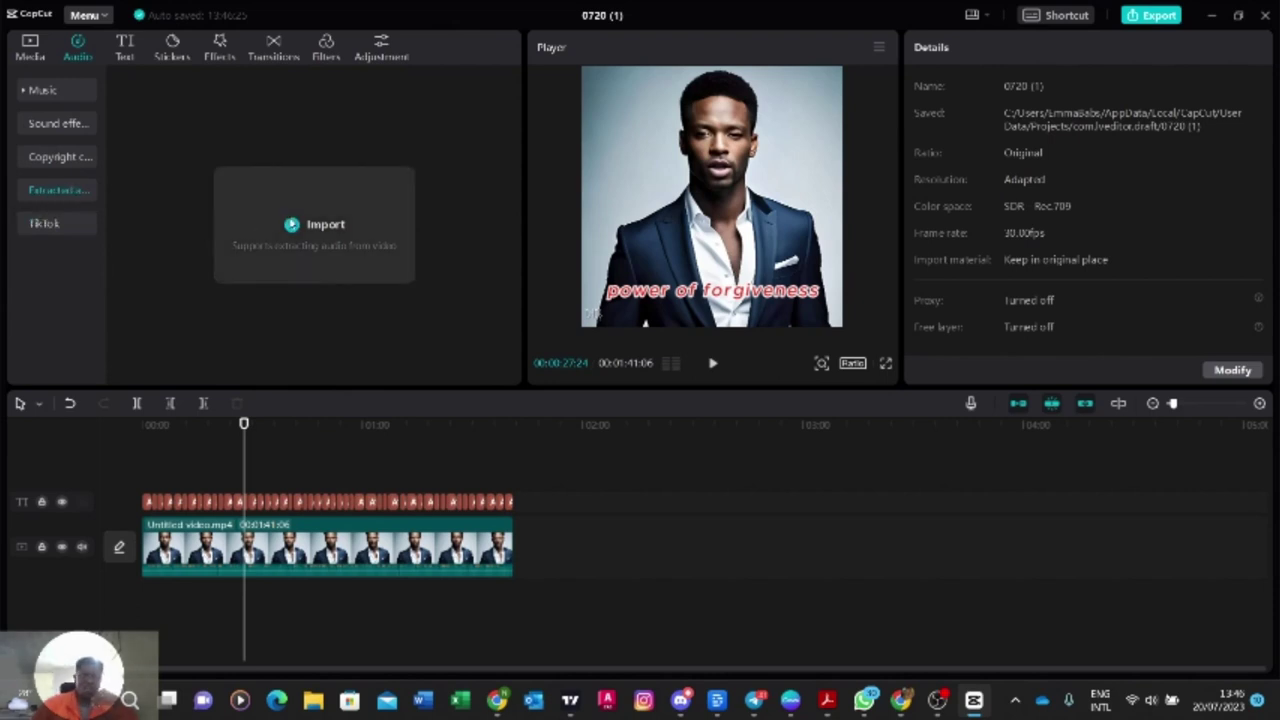
{"action": "left_click", "coordinate": [318, 226]}
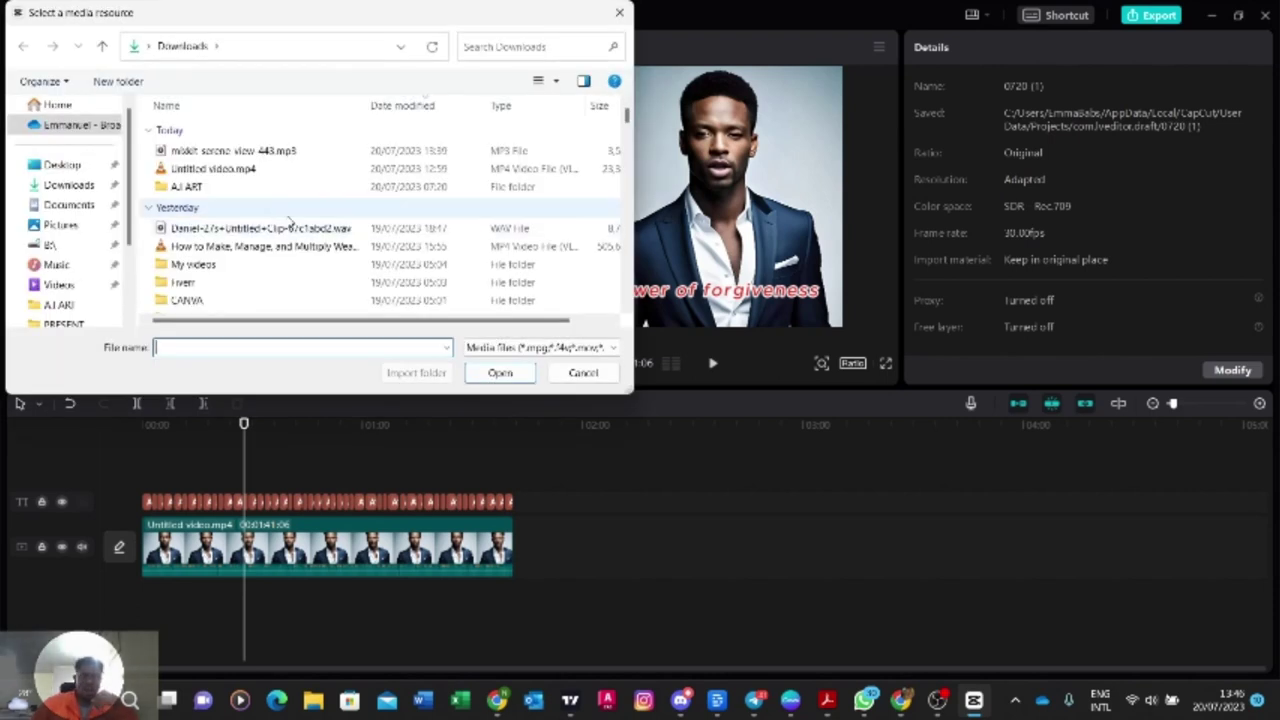
{"action": "double_click", "coordinate": [206, 152]}
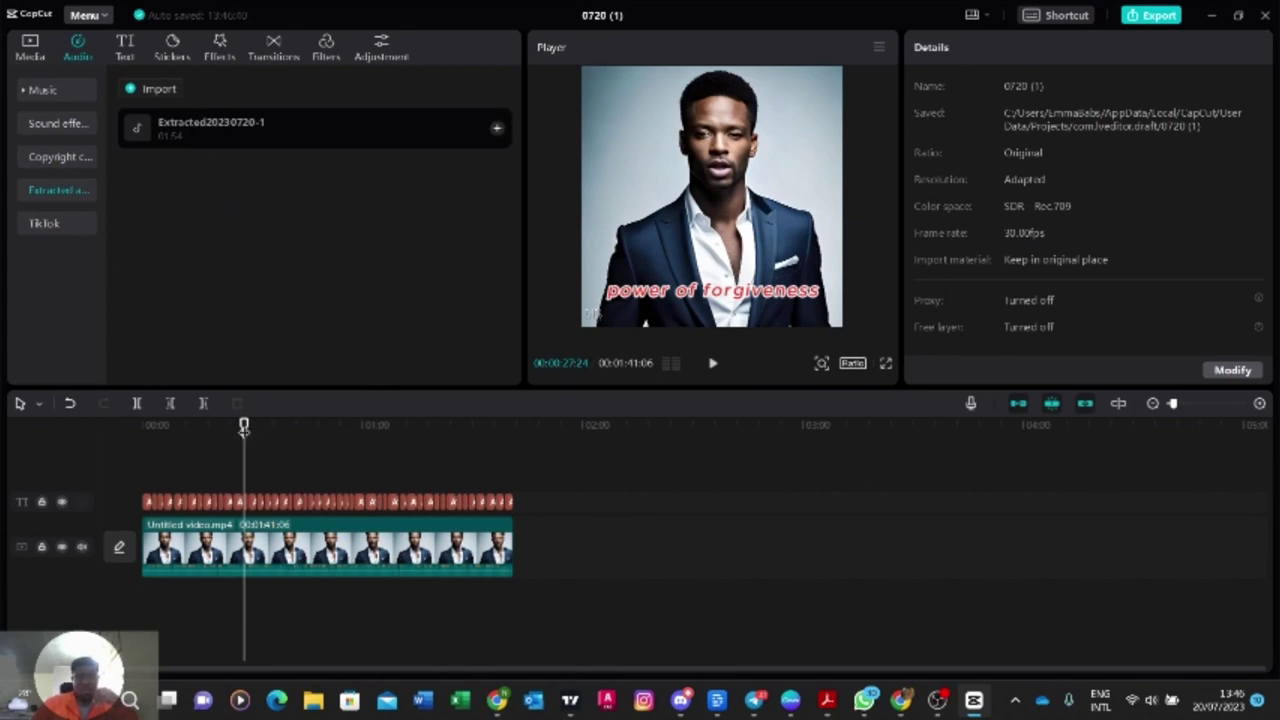
{"action": "left_click_drag", "start_coordinate": [243, 426], "coordinate": [142, 437]}
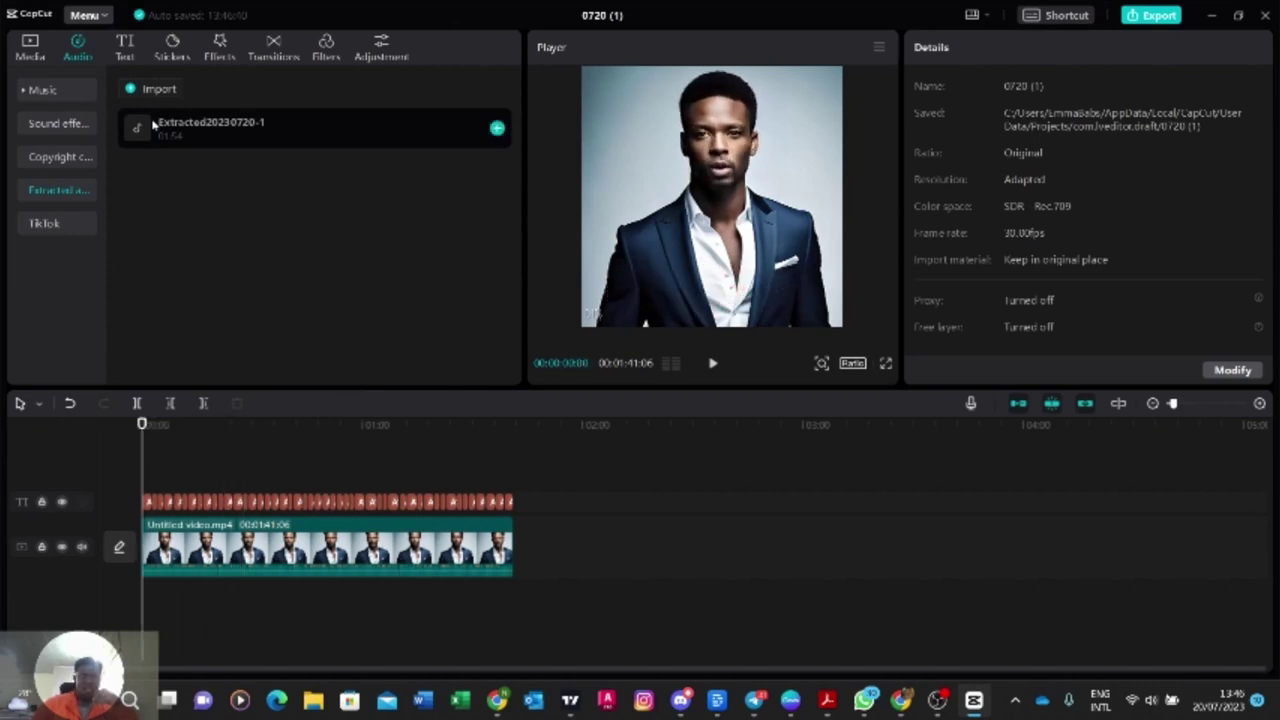
{"action": "left_click_drag", "start_coordinate": [153, 125], "coordinate": [152, 606]}
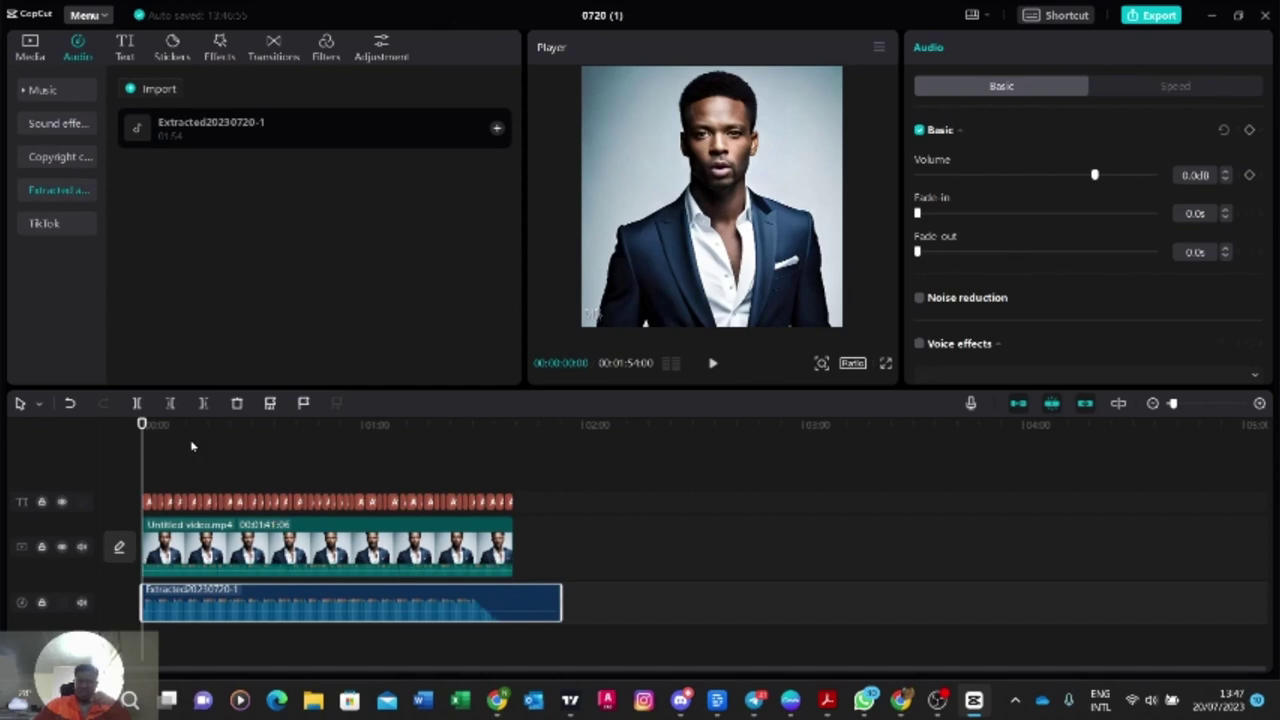
Step: Trim the end of the music clip to match the end of the video at 00:01:41:06
{"action": "left_click", "coordinate": [516, 465]}
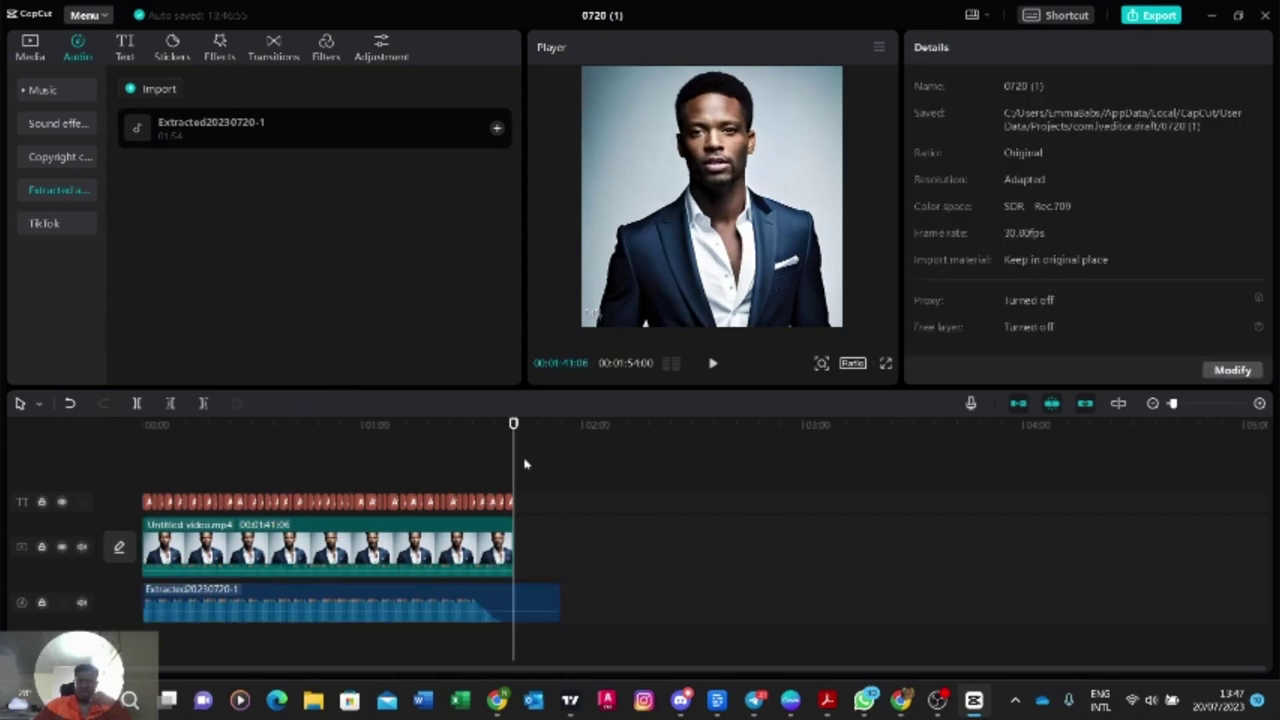
{"action": "left_click", "coordinate": [544, 617]}
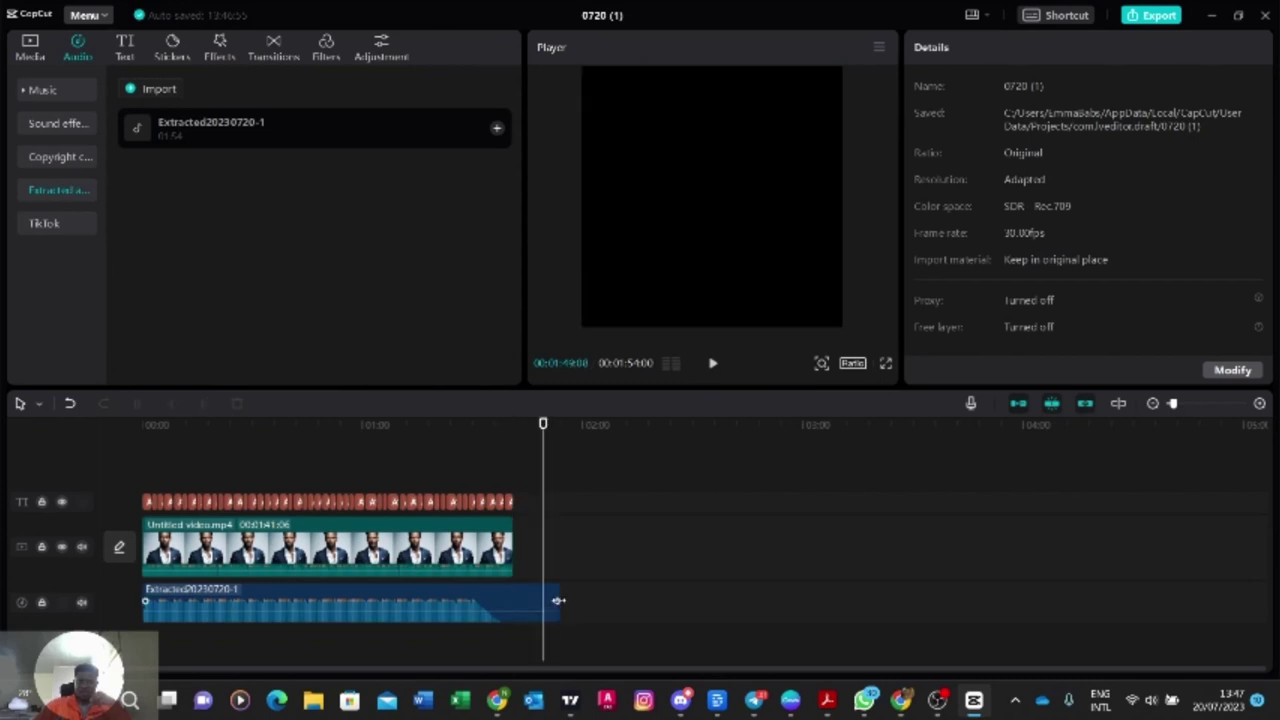
{"action": "left_click", "coordinate": [505, 456]}
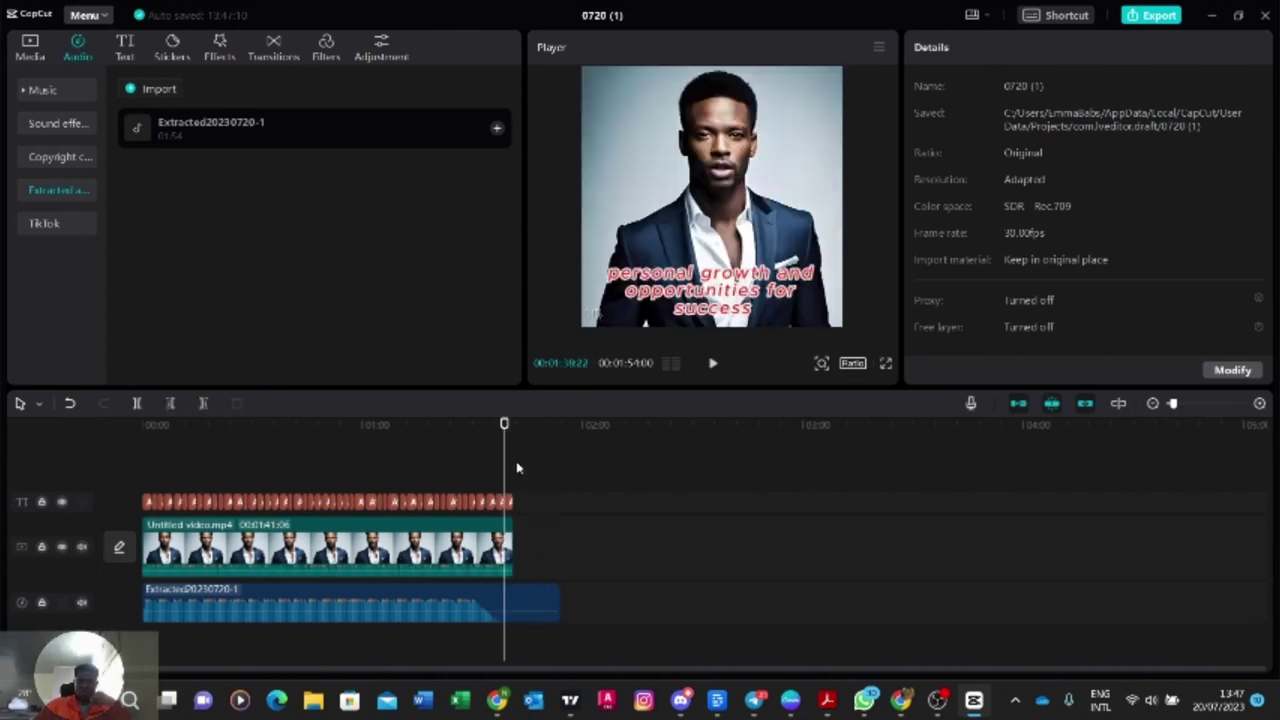
{"action": "left_click", "coordinate": [519, 470]}
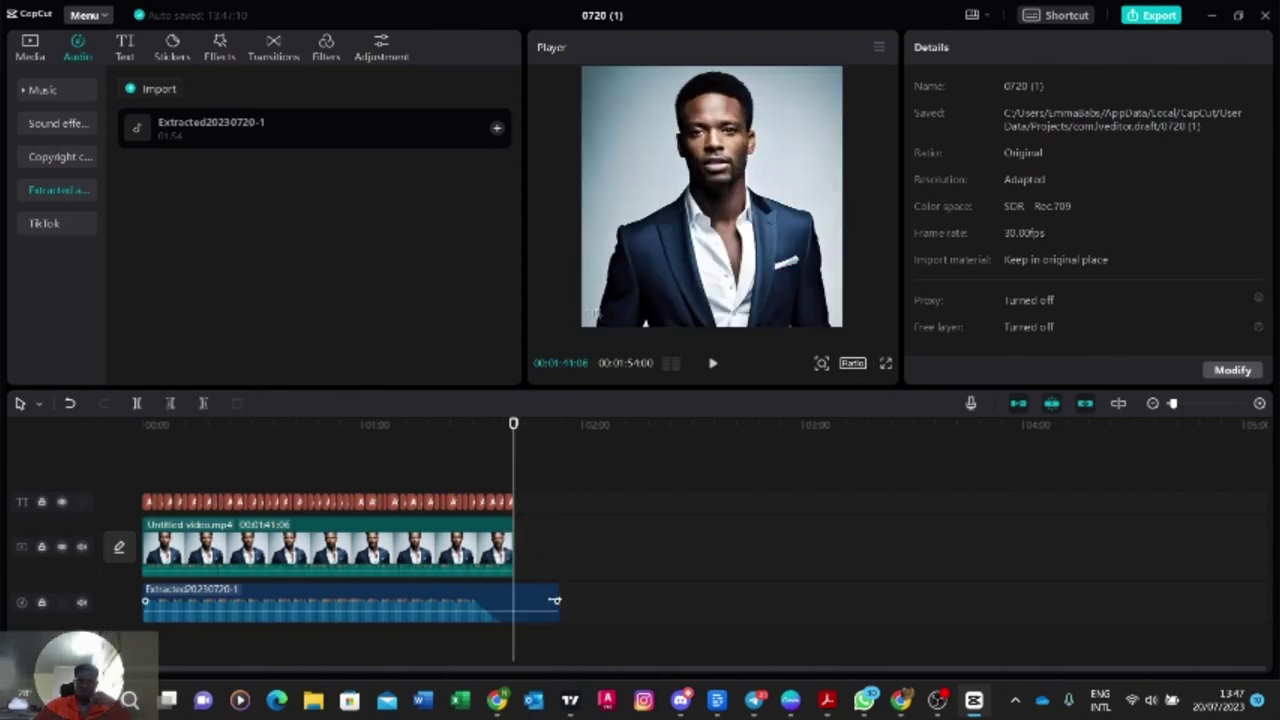
{"action": "mouse_move", "coordinate": [557, 587]}
{"action": "left_click_drag", "start_coordinate": [557, 587], "coordinate": [512, 591]}
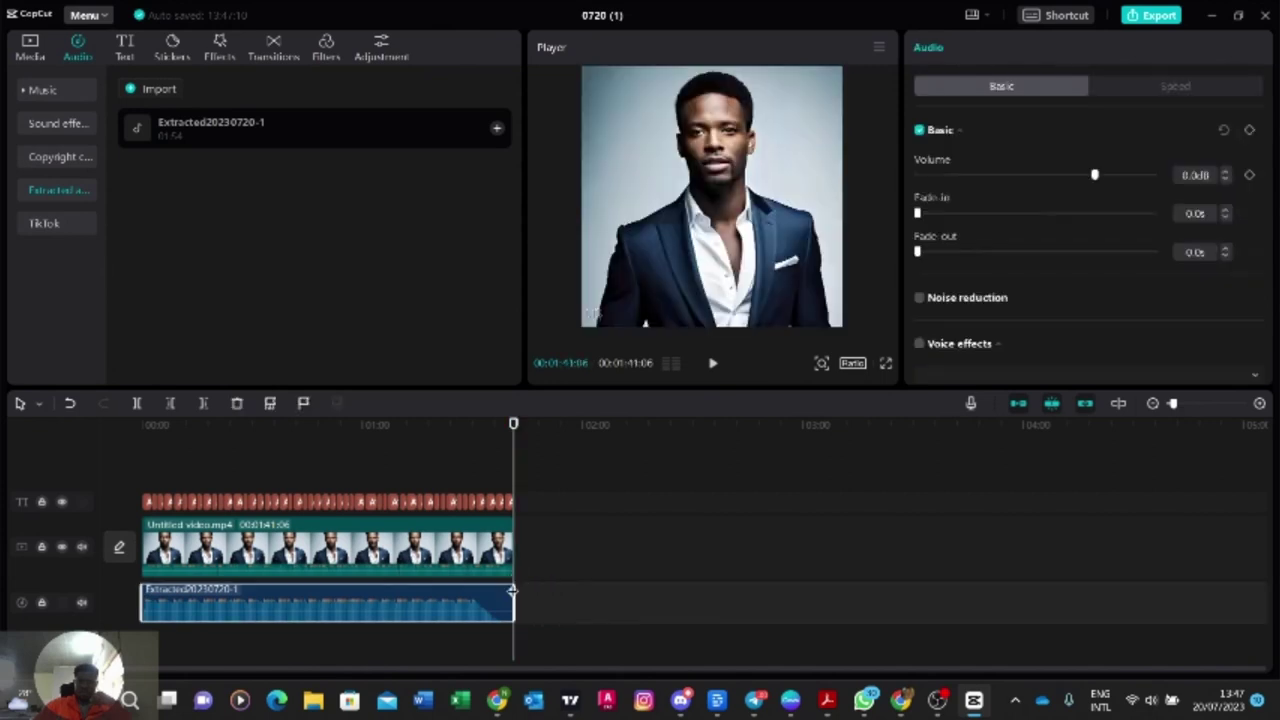
{"action": "left_click", "coordinate": [634, 558]}
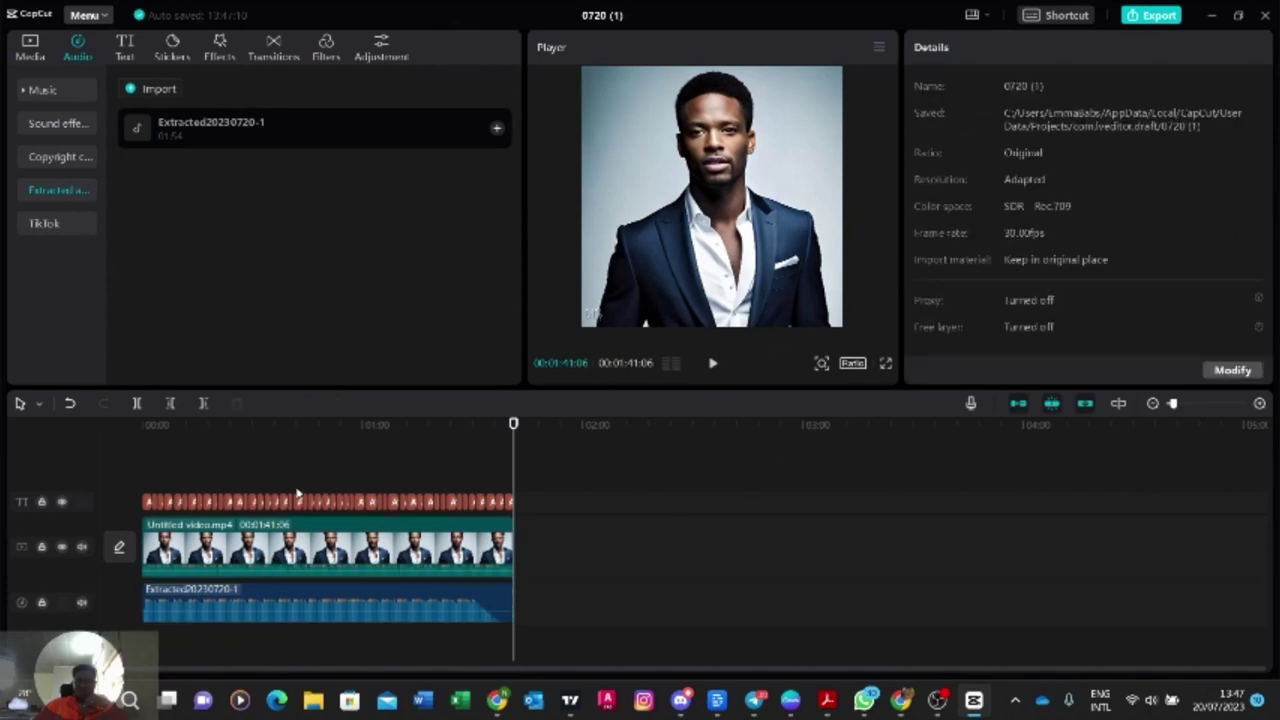
Step: Play the video from about four seconds in to check the music together with the voice and captions
{"action": "left_click", "coordinate": [158, 470]}
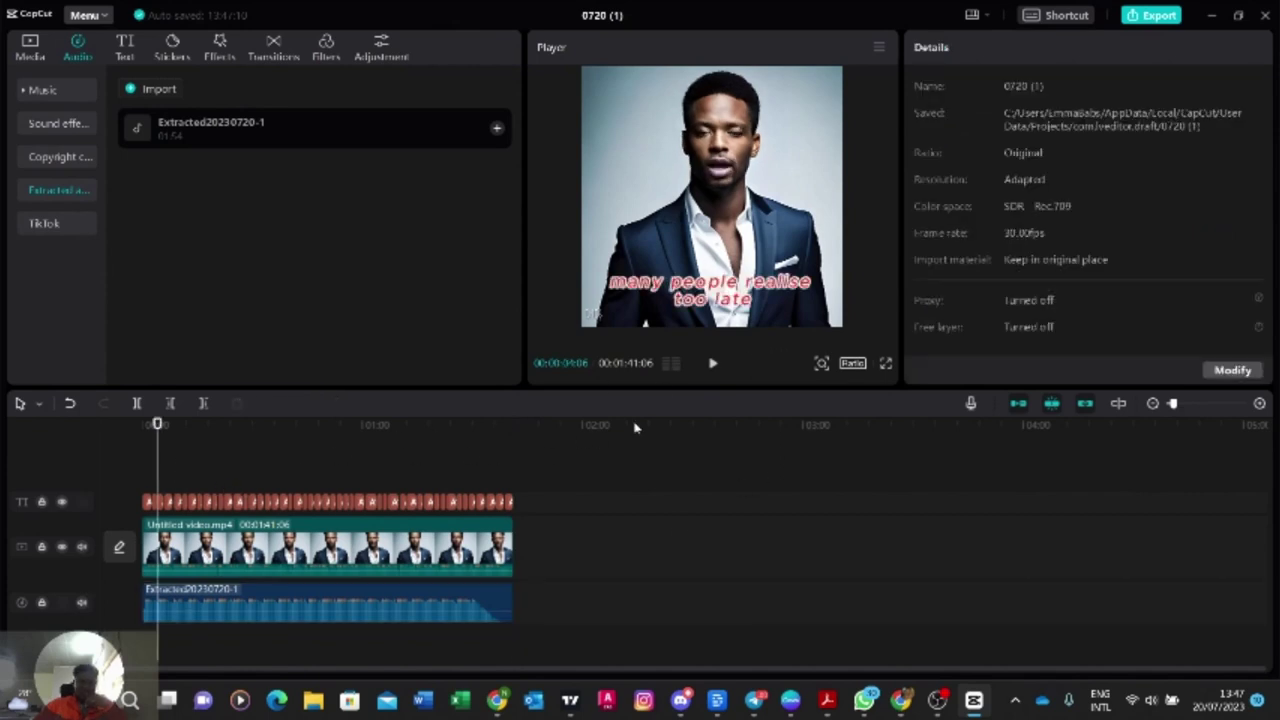
{"action": "left_click", "coordinate": [713, 366]}
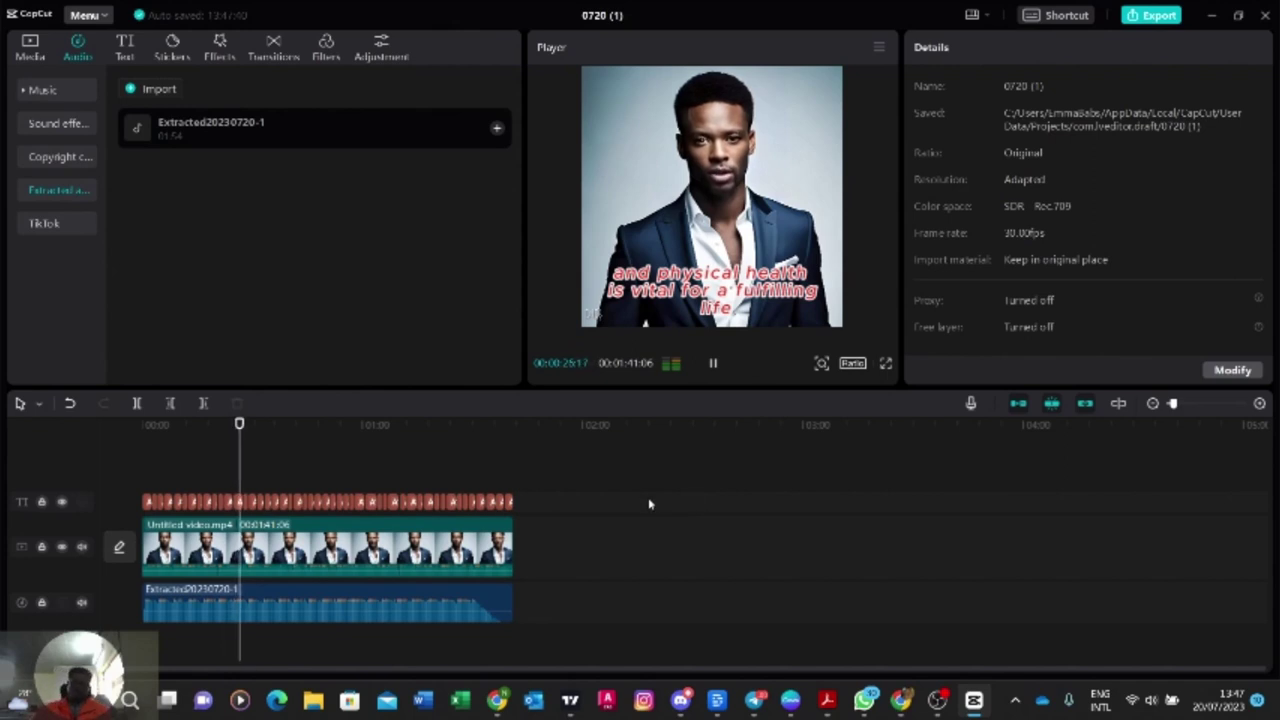
{"action": "left_click", "coordinate": [708, 364]}
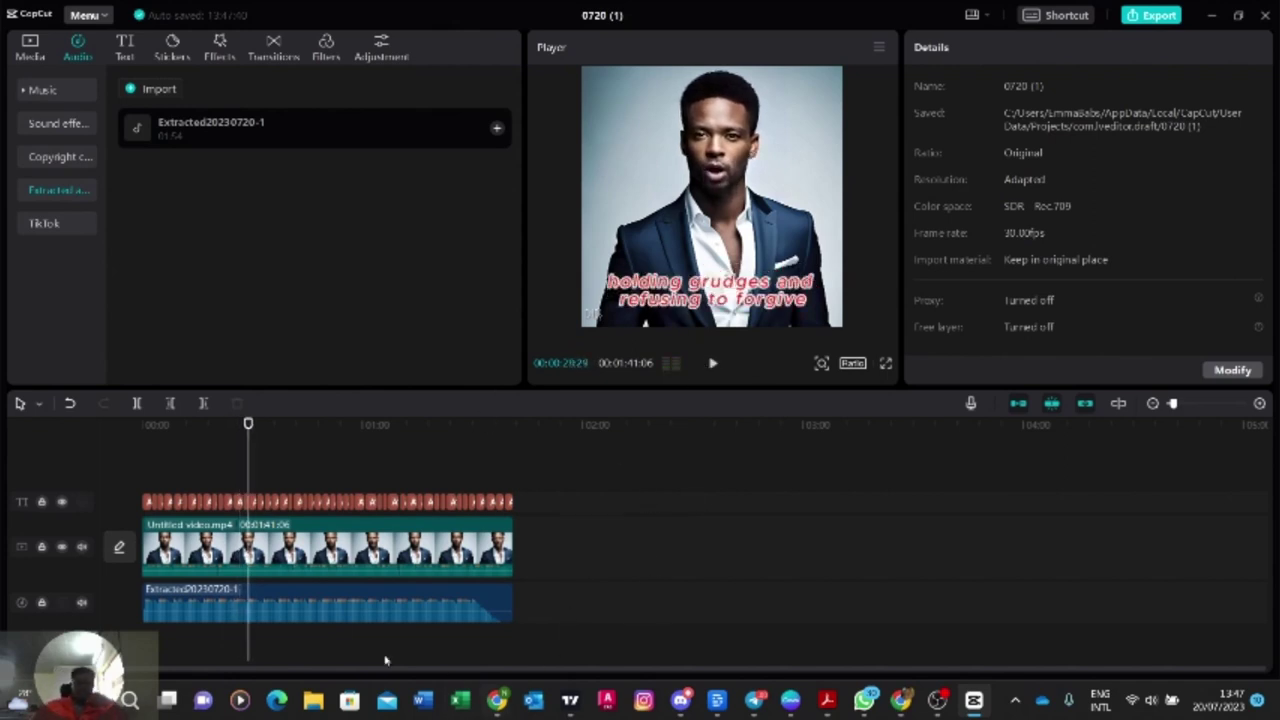
Step: Lower the music clip's volume to -17.9 dB and give it a 1.9 s fade-in and a 5.9 s fade-out
{"action": "left_click", "coordinate": [316, 598]}
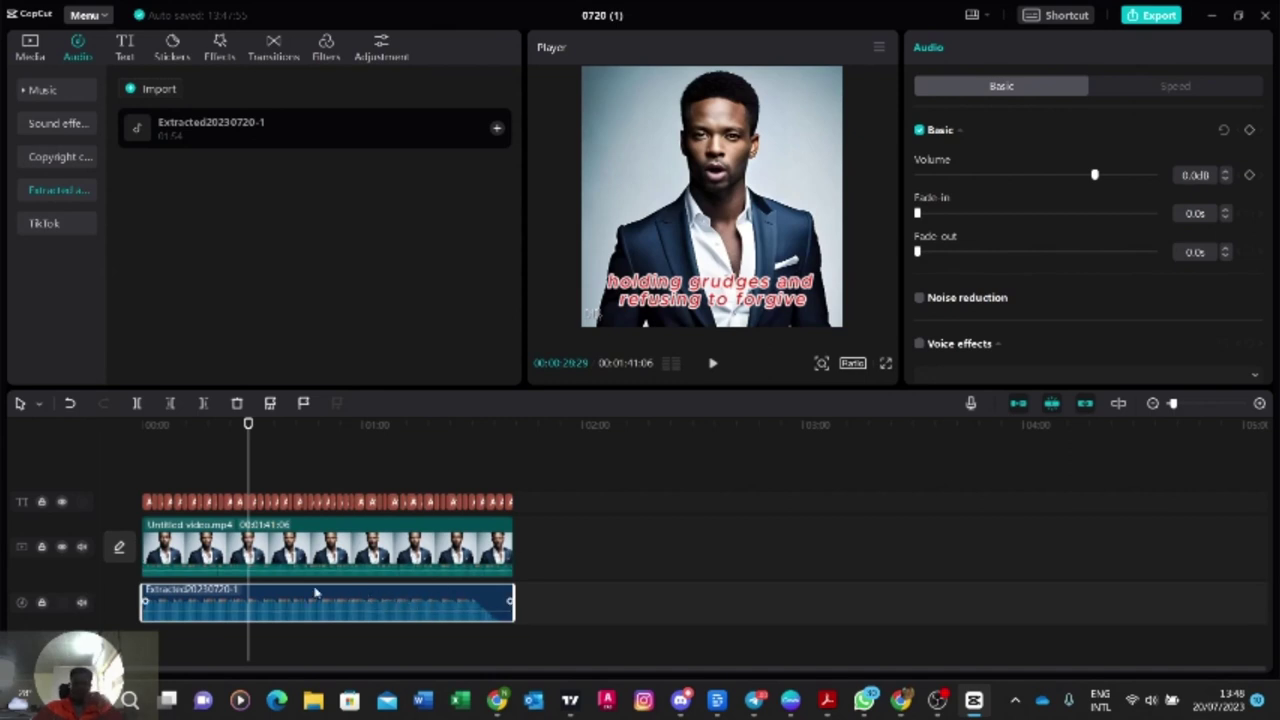
{"action": "left_click", "coordinate": [352, 545]}
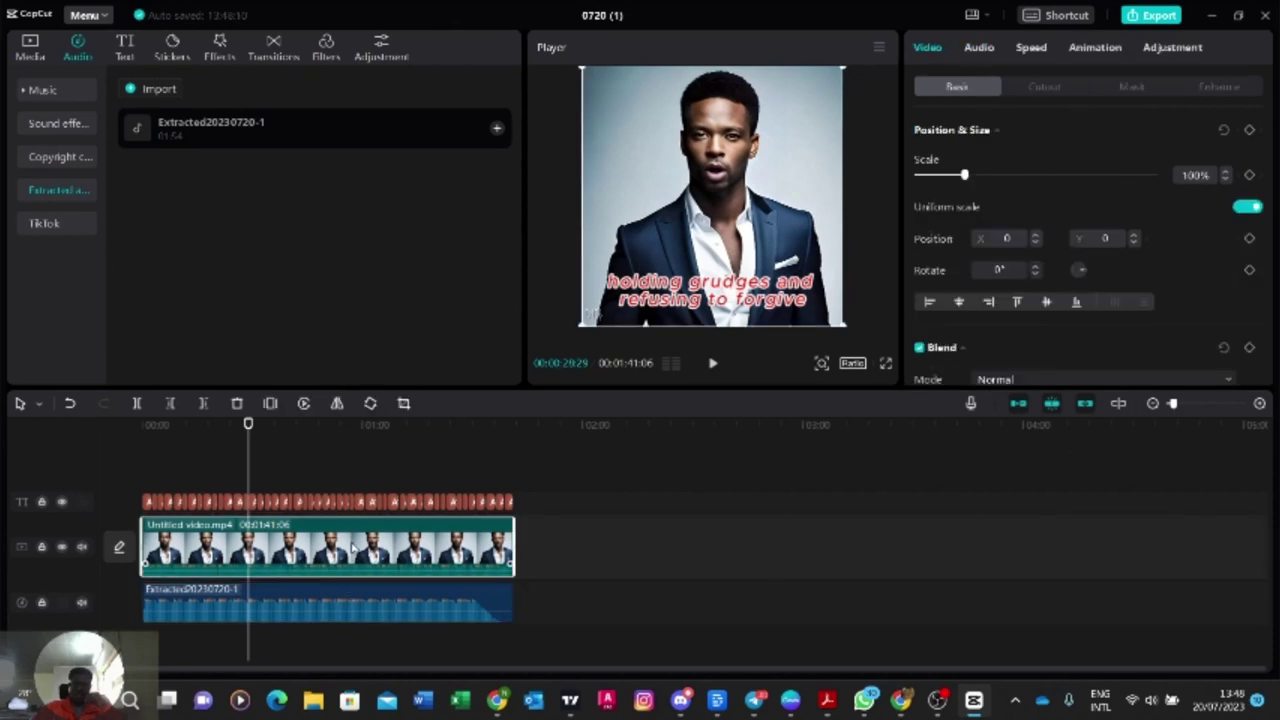
{"action": "left_click", "coordinate": [316, 597]}
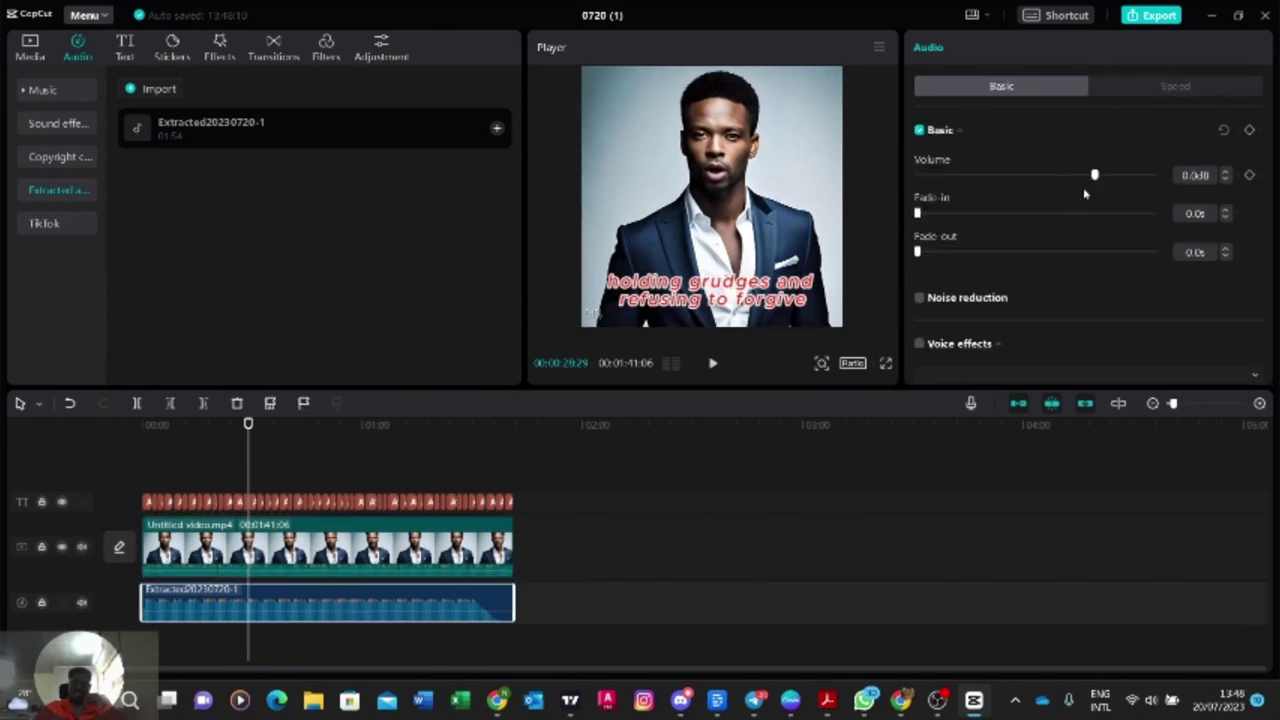
{"action": "left_click_drag", "start_coordinate": [1094, 175], "coordinate": [1042, 178]}
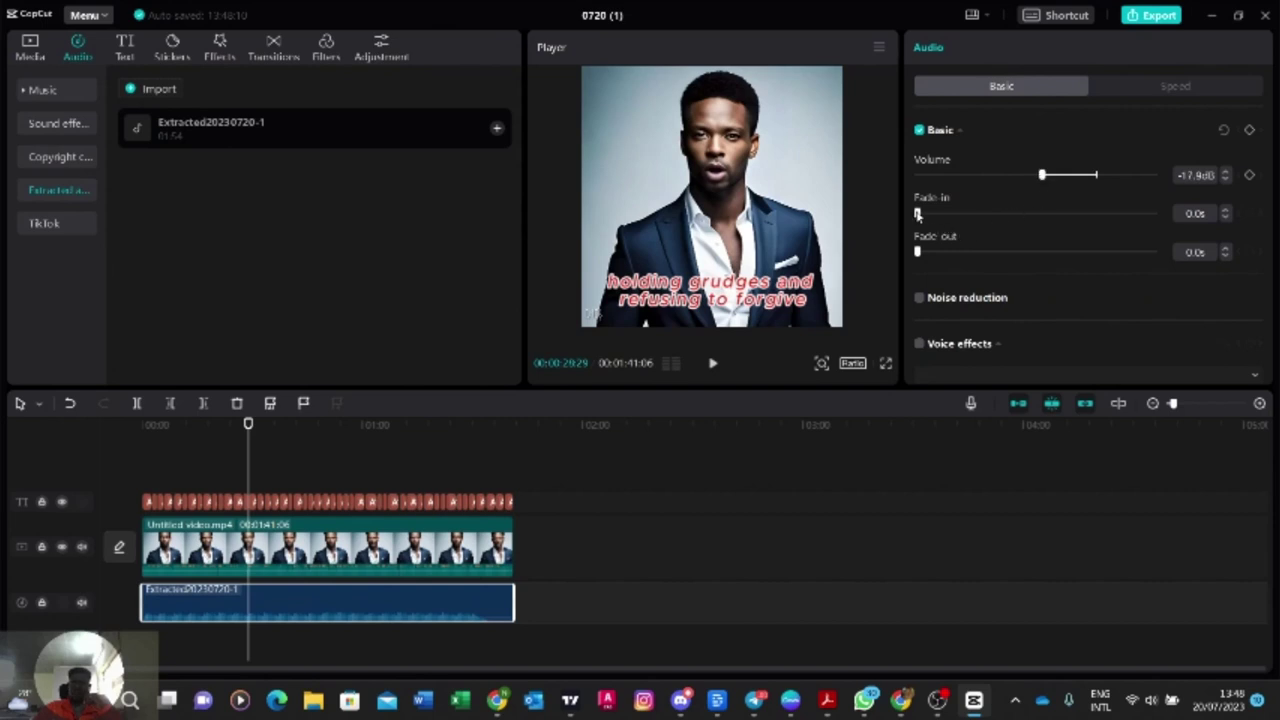
{"action": "left_click_drag", "start_coordinate": [918, 214], "coordinate": [961, 216]}
{"action": "left_click_drag", "start_coordinate": [918, 252], "coordinate": [1058, 255]}
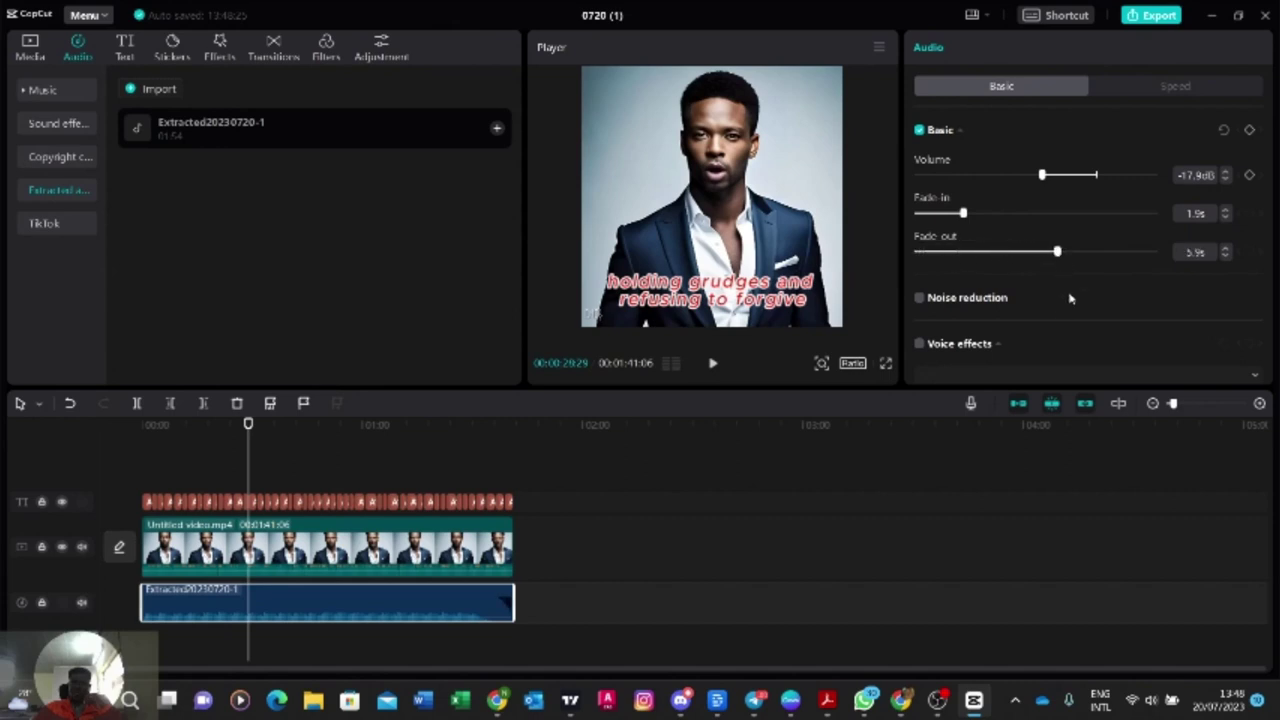
{"action": "left_click", "coordinate": [920, 345]}
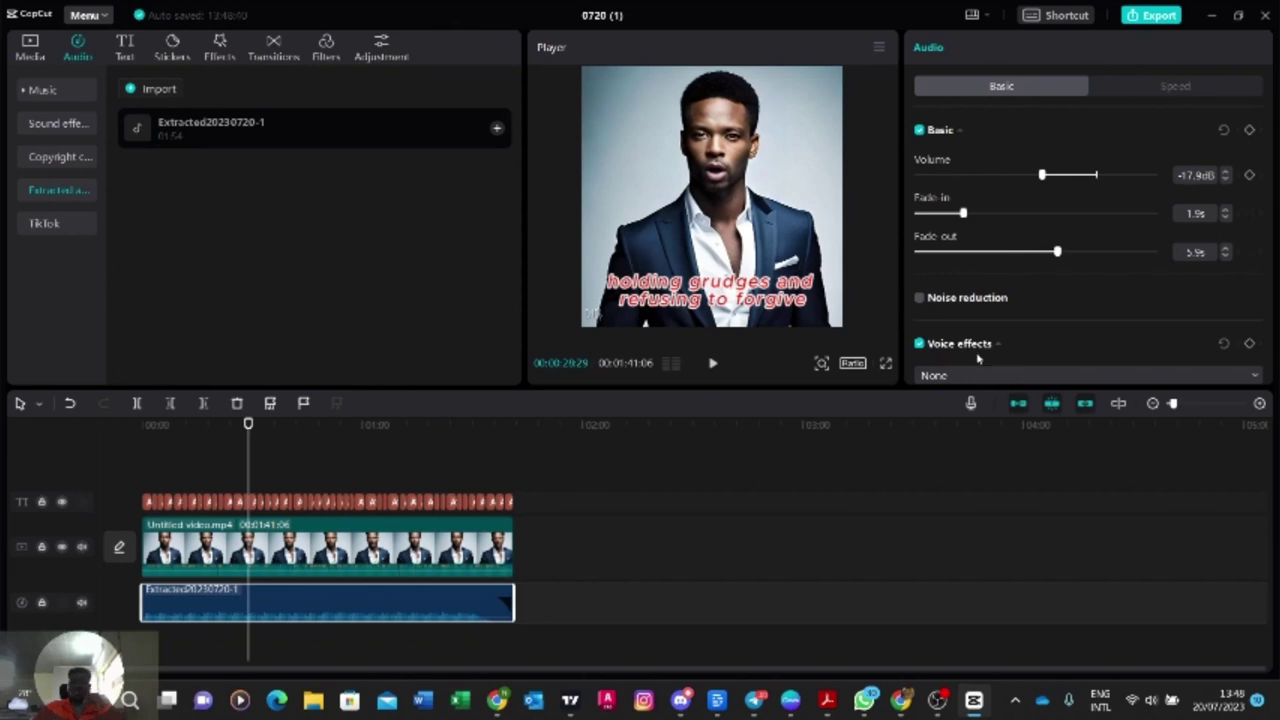
{"action": "left_click", "coordinate": [920, 344]}
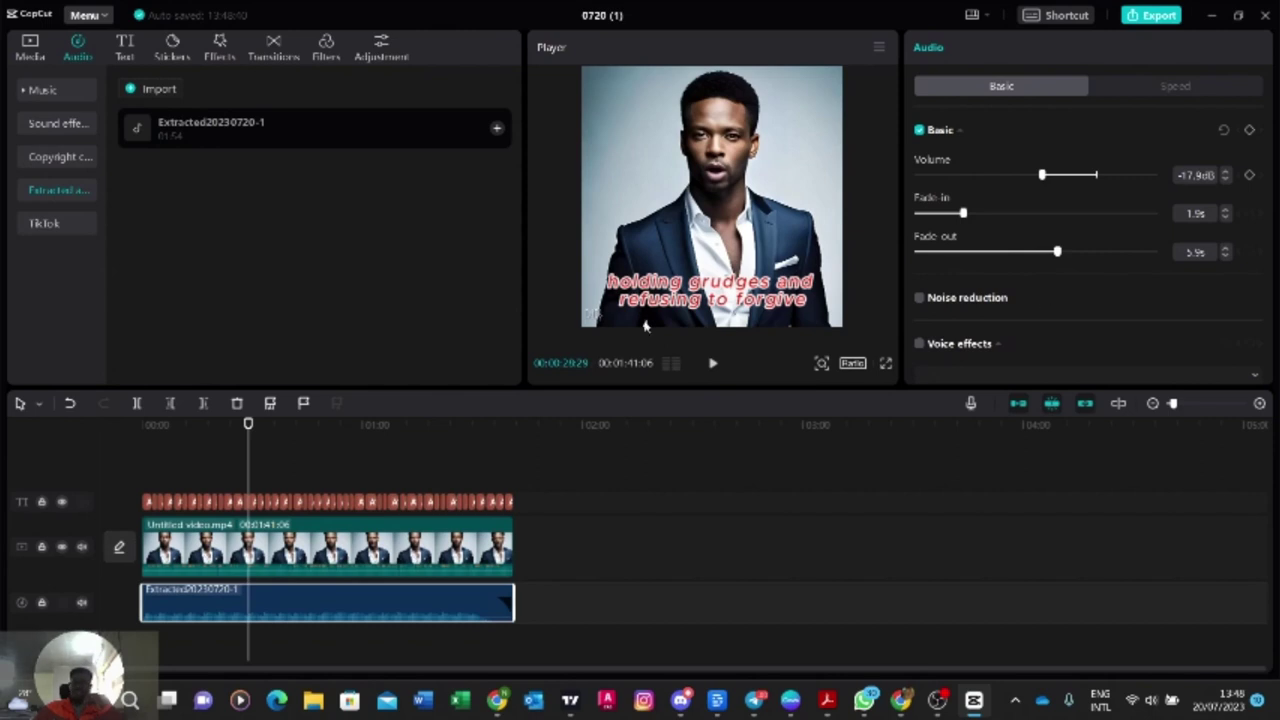
Step: Play the video from the start to check the quieter, faded music under the voice, and pause it
{"action": "left_click", "coordinate": [127, 466]}
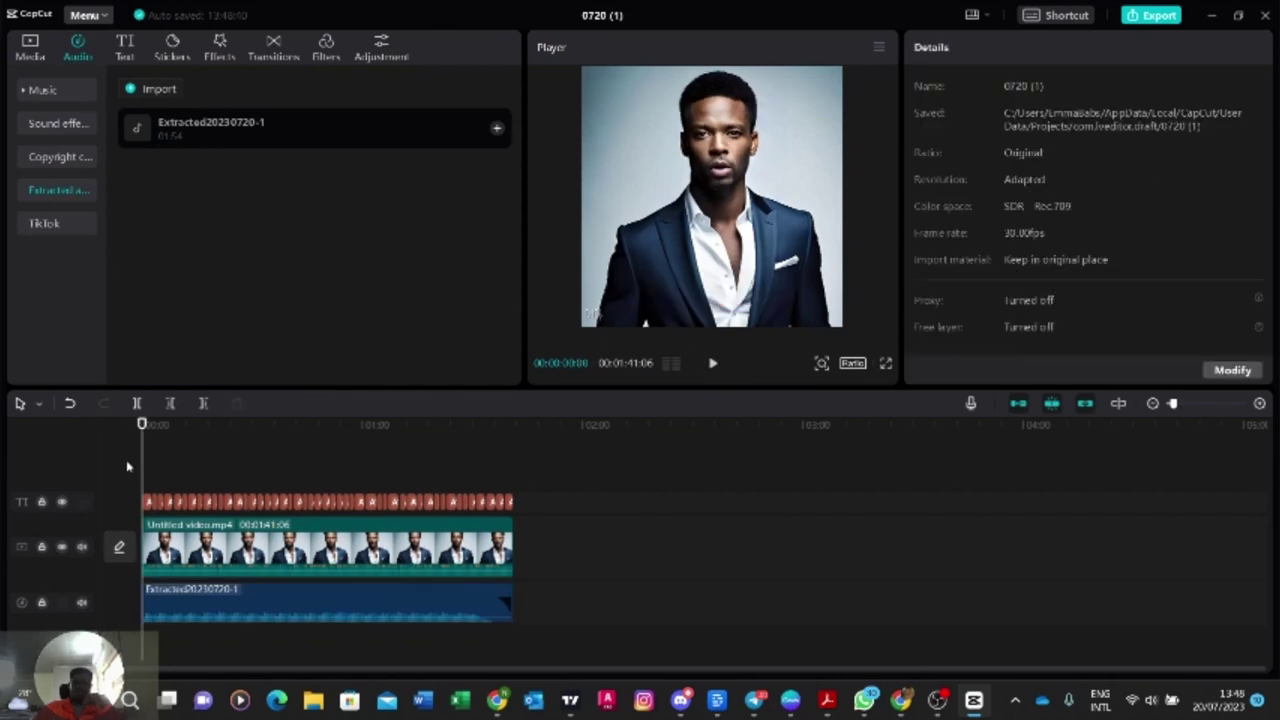
{"action": "left_click", "coordinate": [708, 365]}
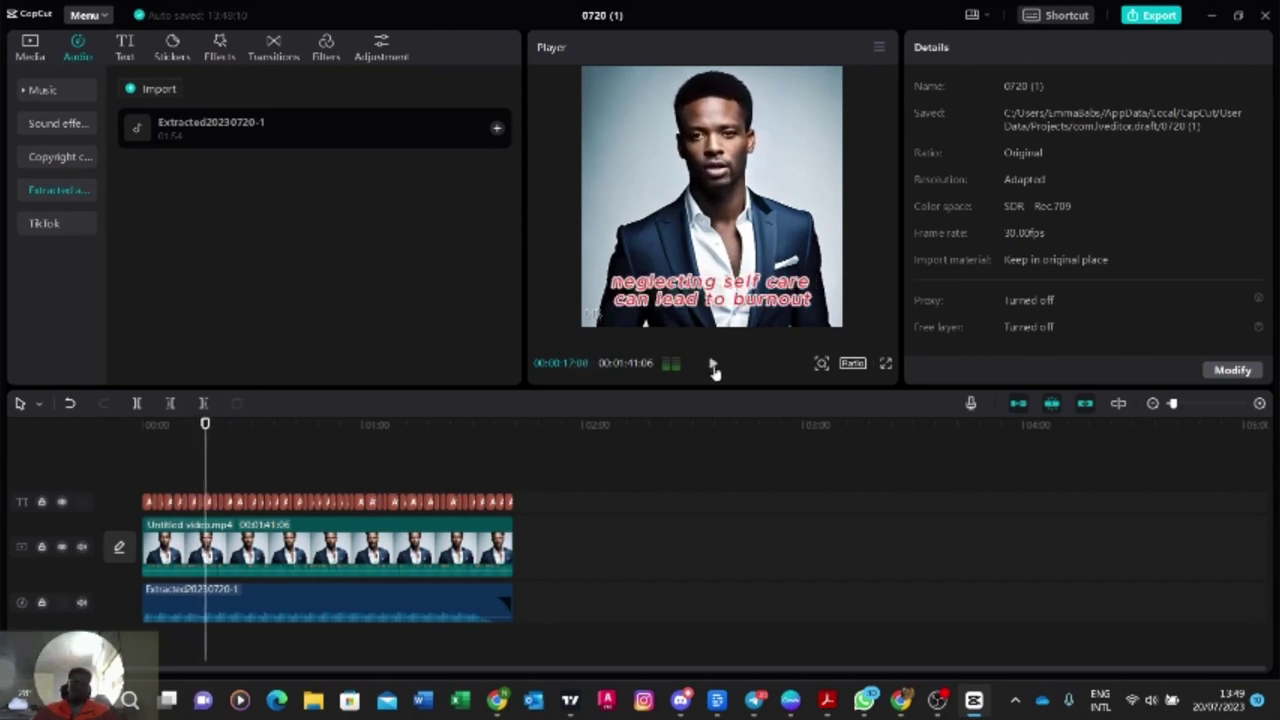
{"action": "left_click", "coordinate": [714, 366]}
Step: Raise the music clip's volume to -6.6 dB and shorten its fade-in to 1.2 s
{"action": "left_click", "coordinate": [337, 606]}
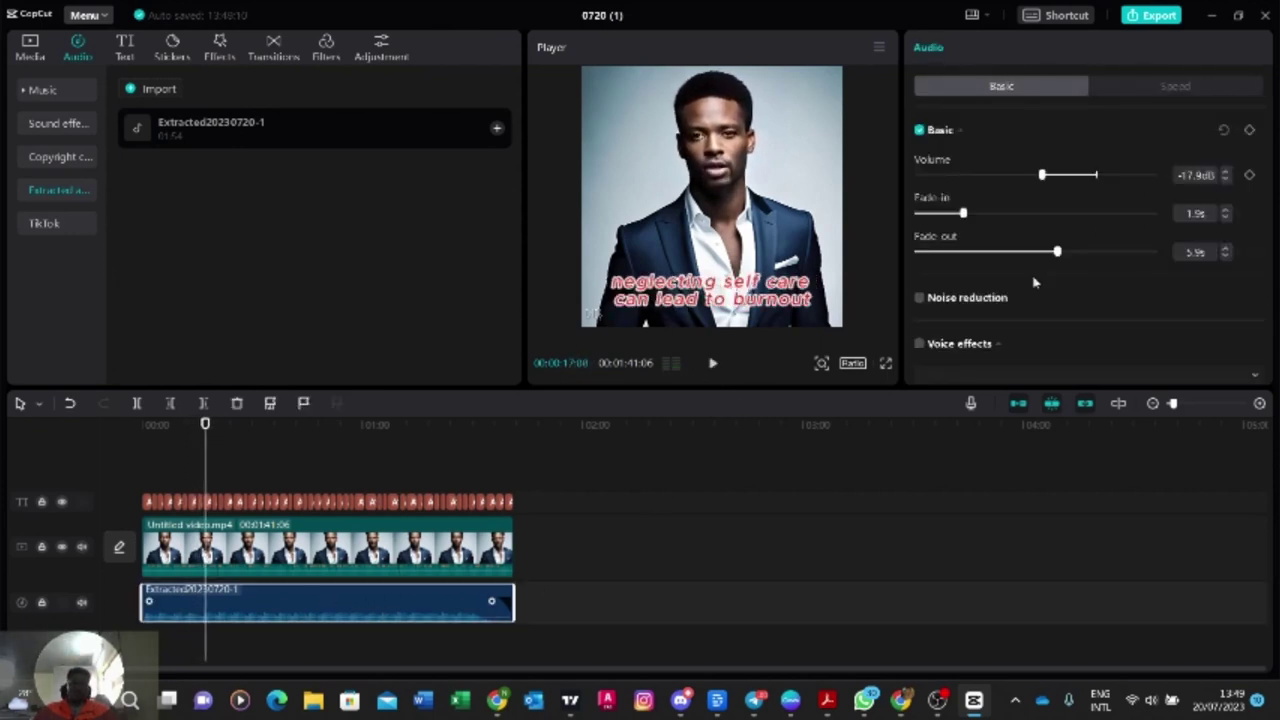
{"action": "left_click", "coordinate": [1074, 176]}
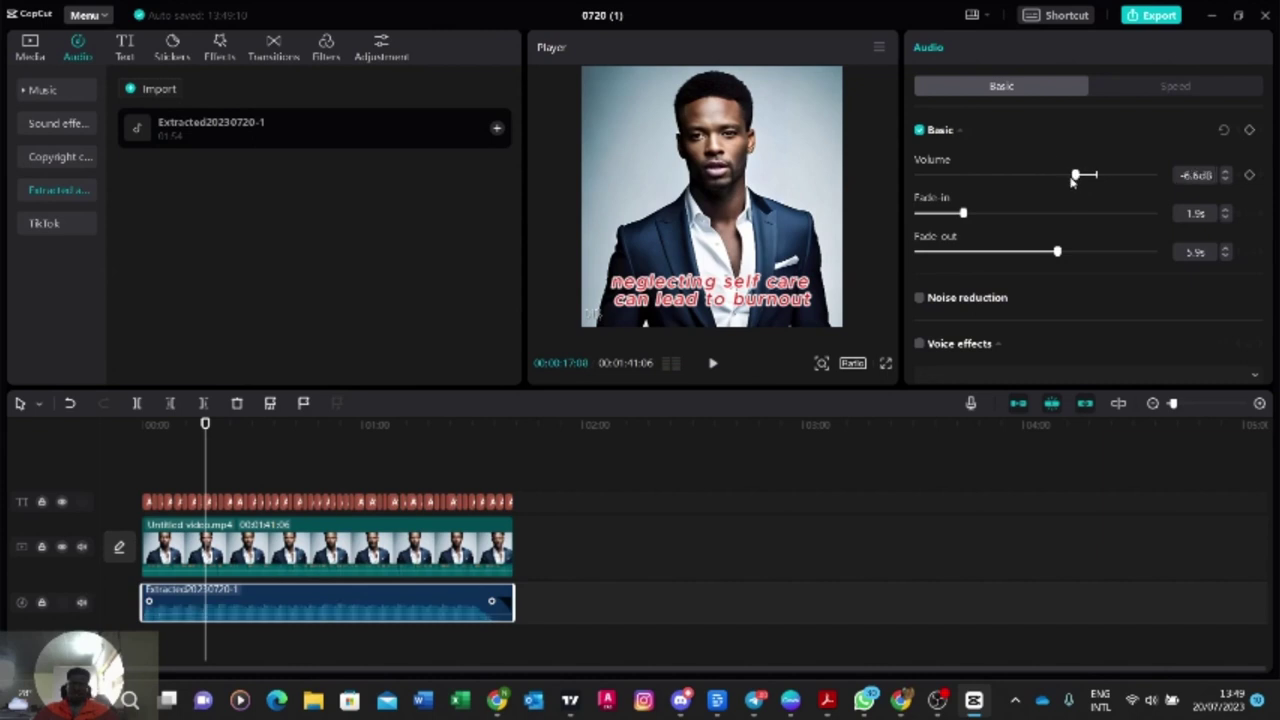
{"action": "left_click", "coordinate": [948, 214]}
Step: Return the playhead to the start and play the video to check the louder music against the voice
{"action": "left_click", "coordinate": [154, 467]}
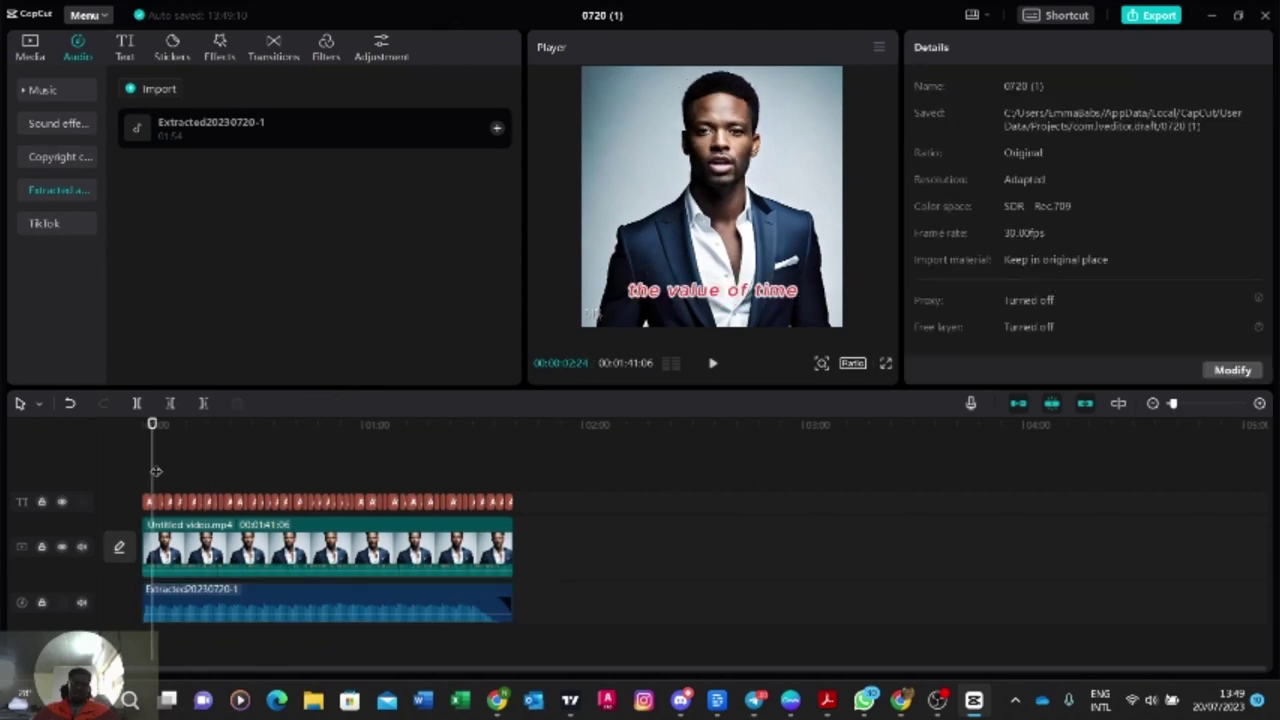
{"action": "left_click", "coordinate": [141, 462]}
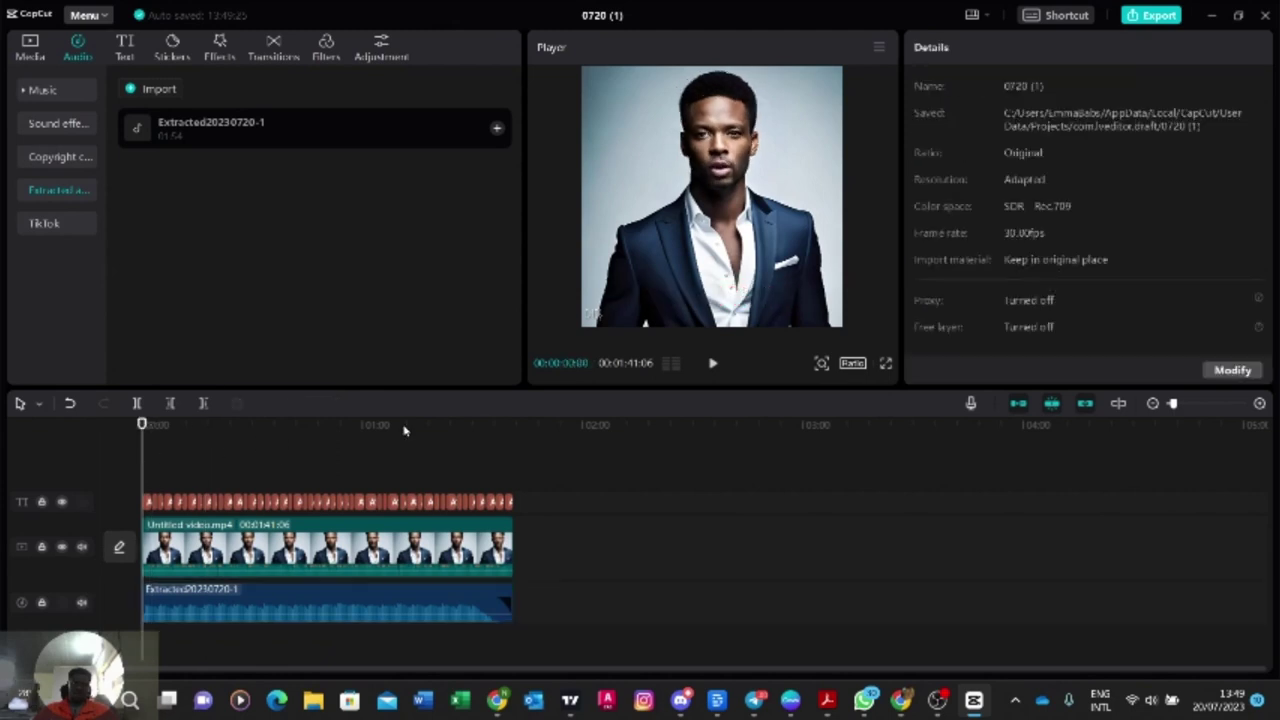
{"action": "left_click", "coordinate": [715, 364]}
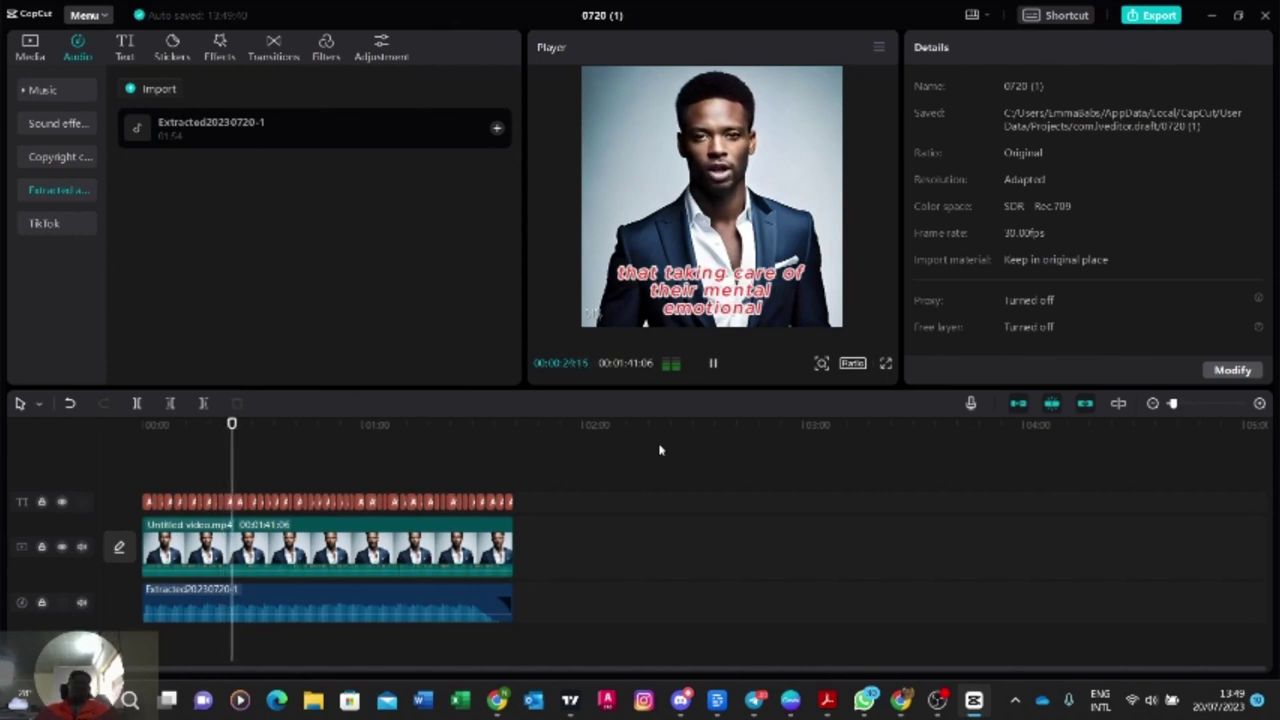
{"action": "left_click", "coordinate": [713, 366]}
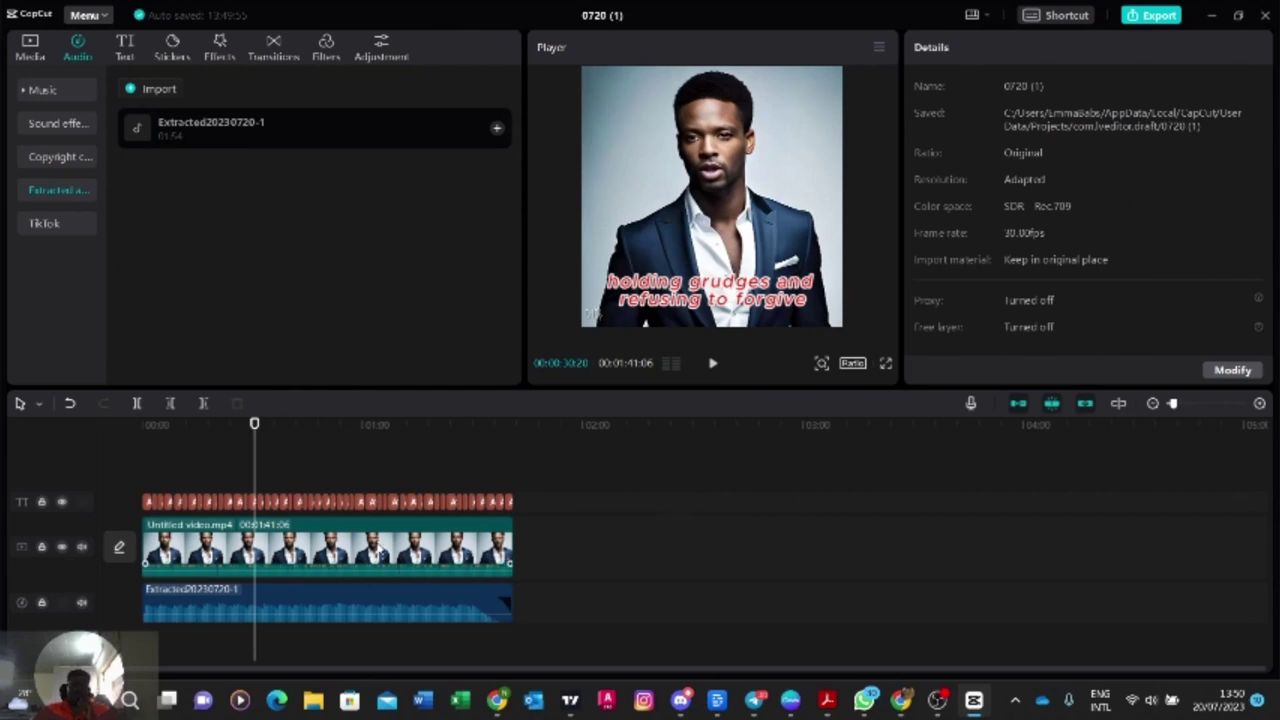
{"action": "left_click", "coordinate": [330, 548]}
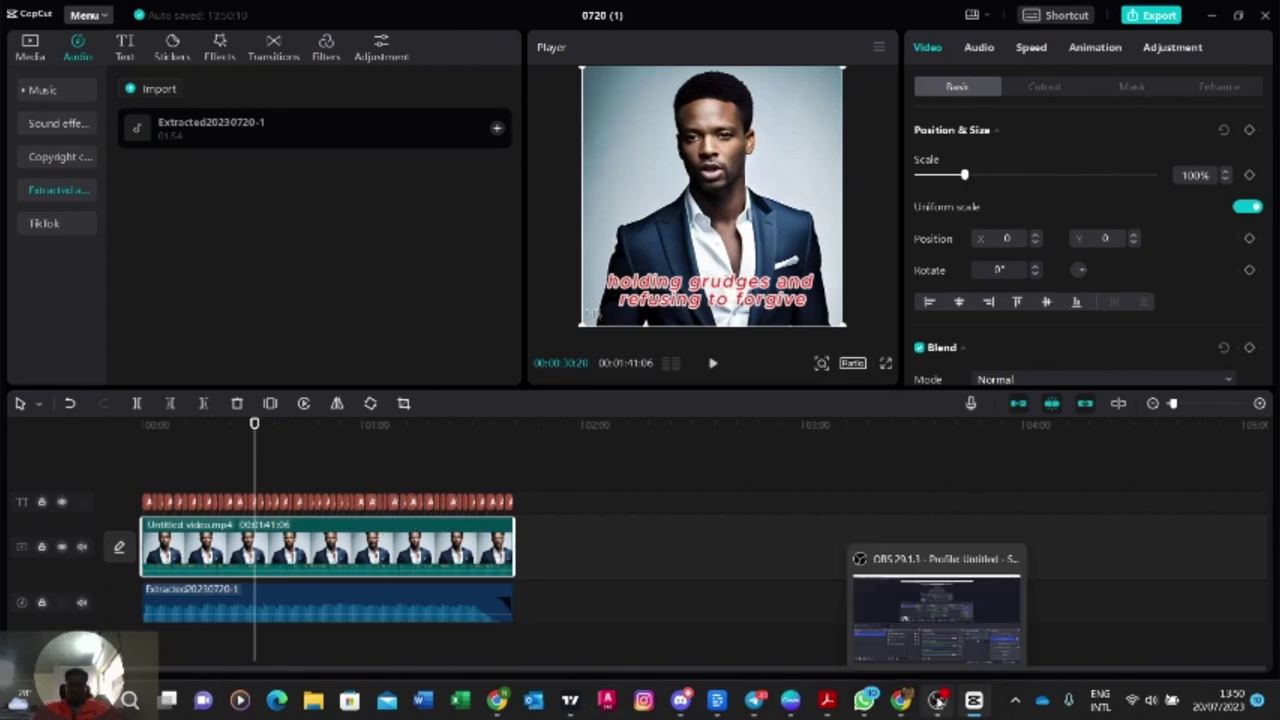
{"action": "left_click", "coordinate": [937, 700]}
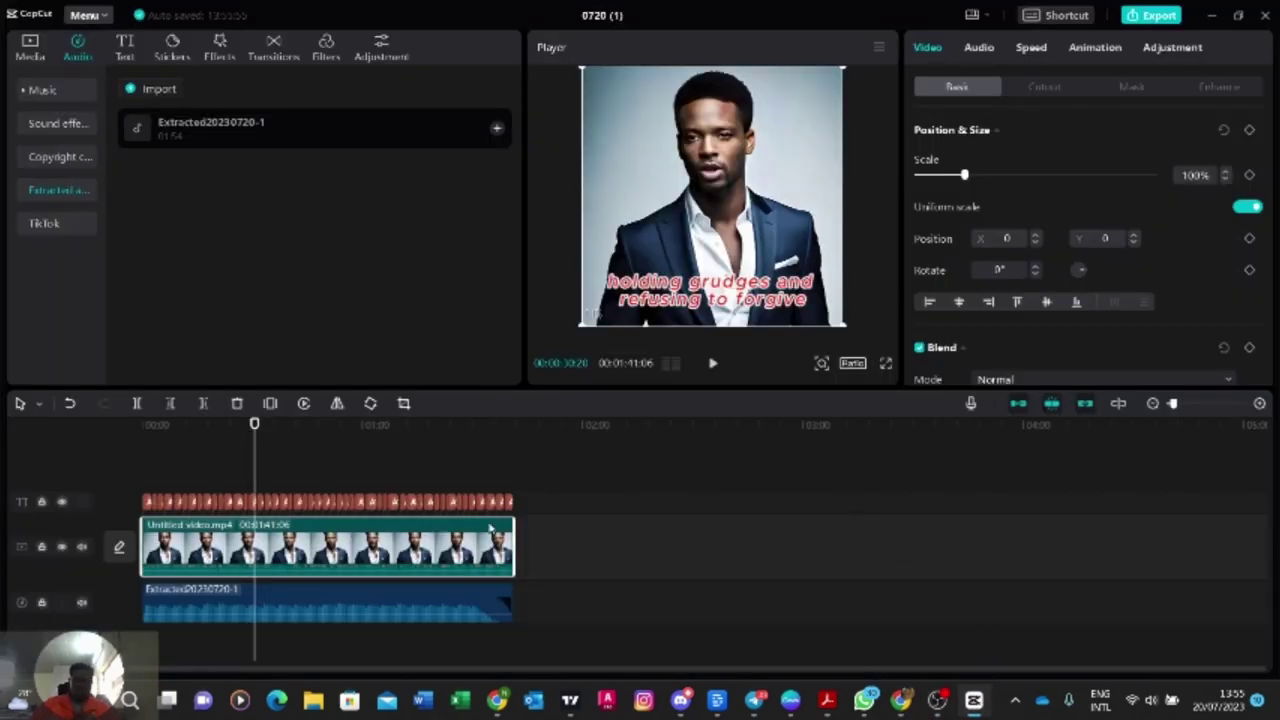
Step: Slow the video clip down to a speed of 0.8x
{"action": "left_click", "coordinate": [400, 590]}
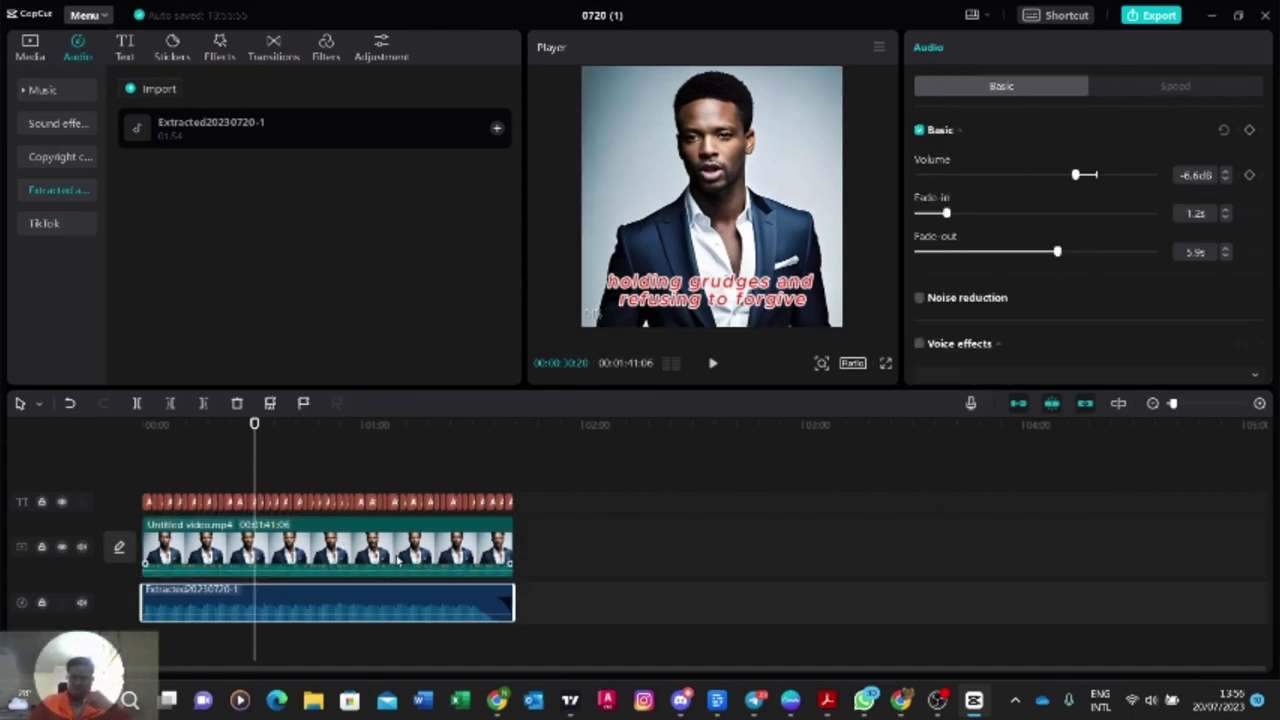
{"action": "left_click", "coordinate": [398, 560]}
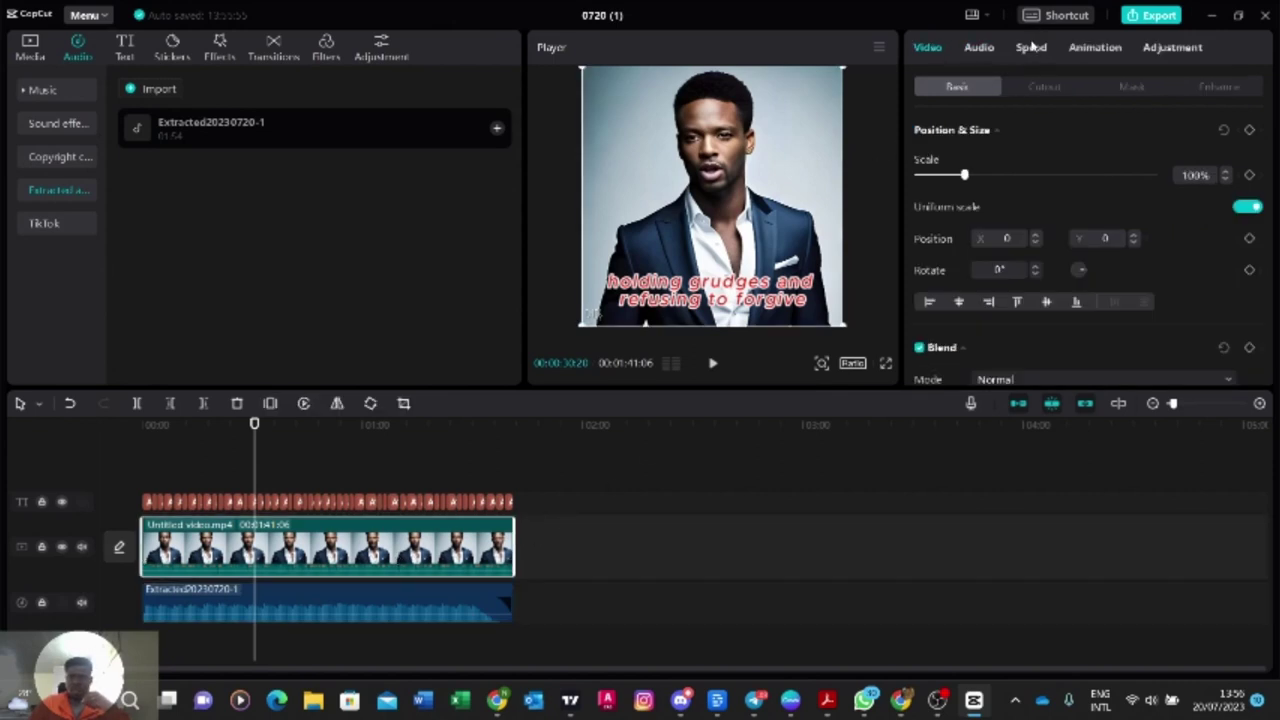
{"action": "left_click", "coordinate": [1031, 47]}
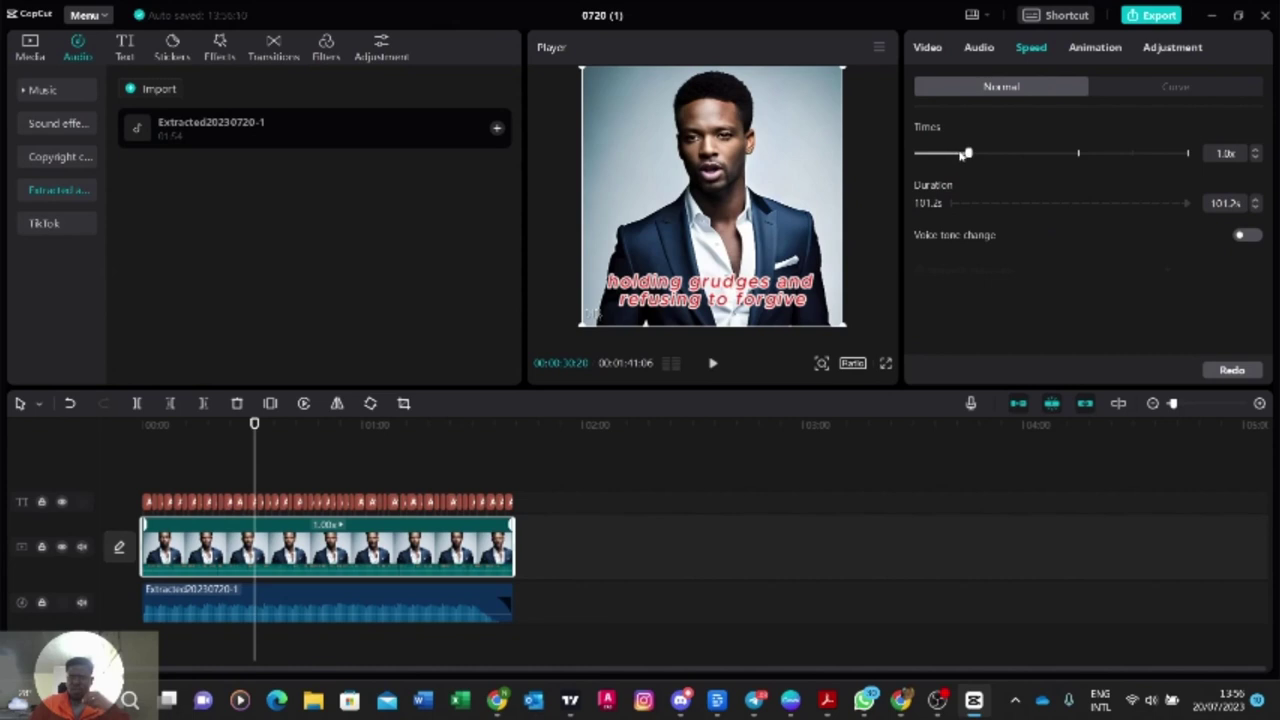
{"action": "left_click_drag", "start_coordinate": [962, 153], "coordinate": [956, 153]}
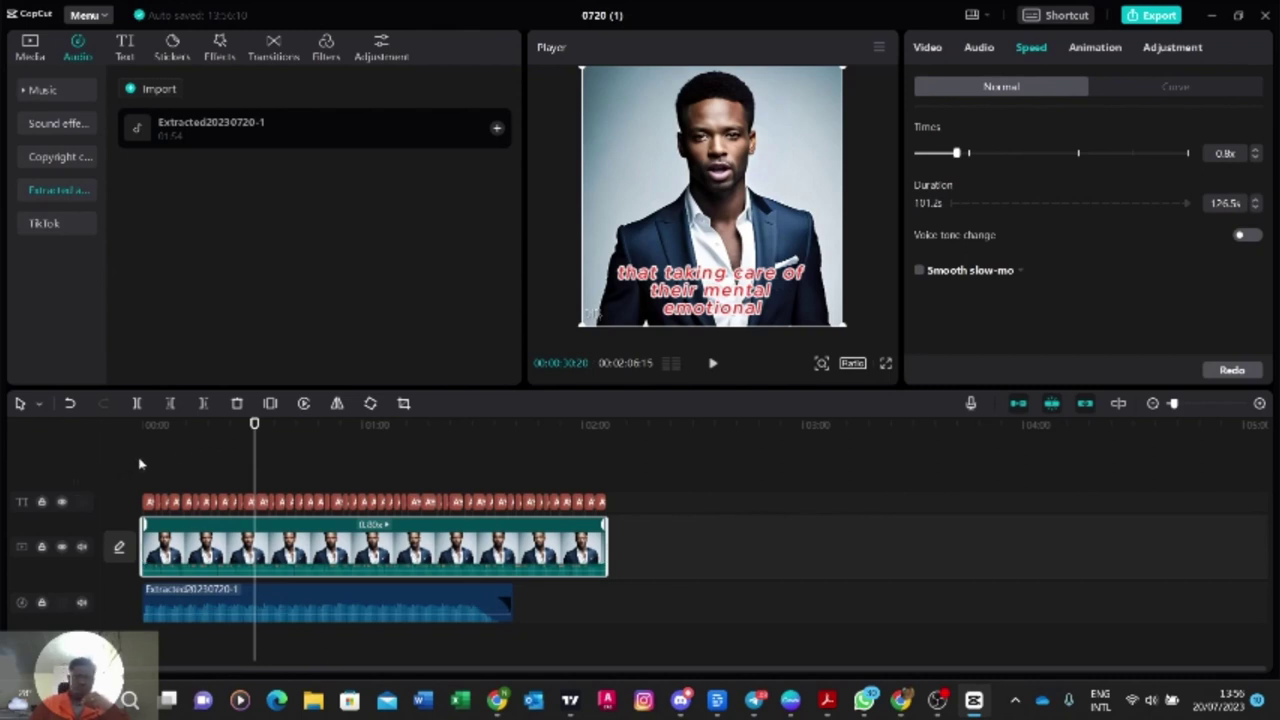
Step: Play the slowed video from the start to check the pace of the speech, and pause it
{"action": "left_click", "coordinate": [172, 458]}
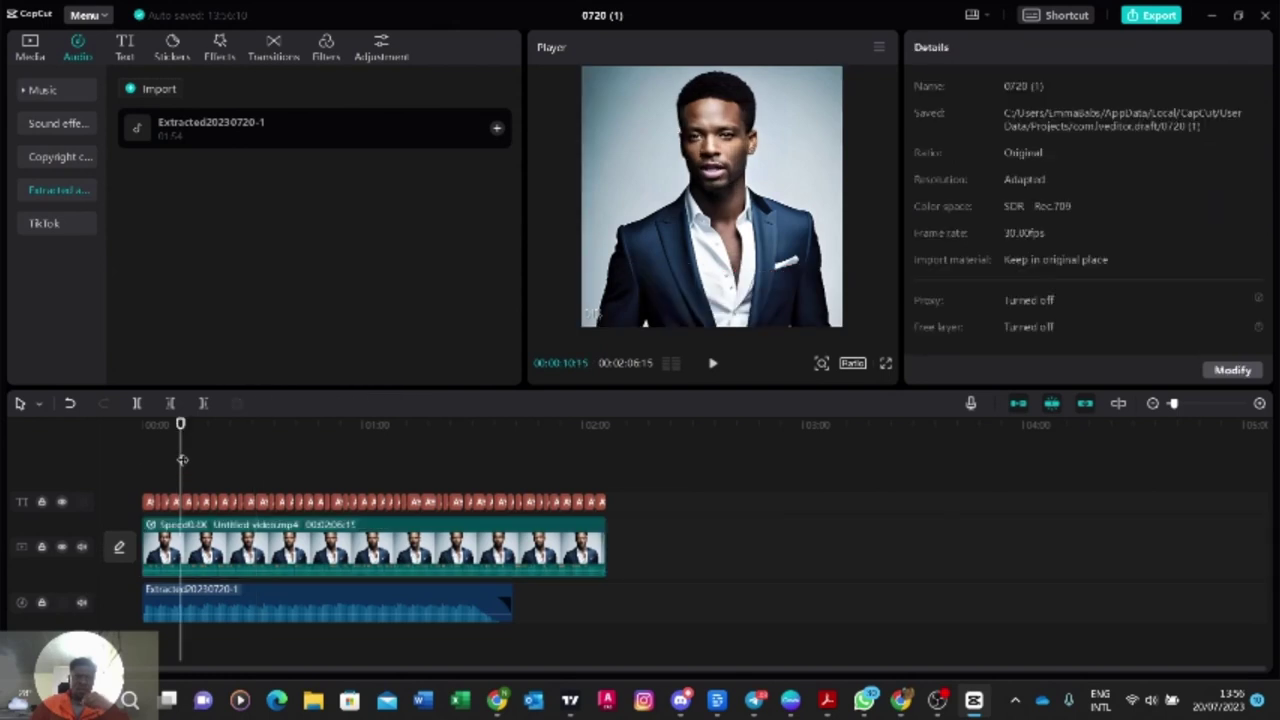
{"action": "left_click_drag", "start_coordinate": [180, 458], "coordinate": [136, 458]}
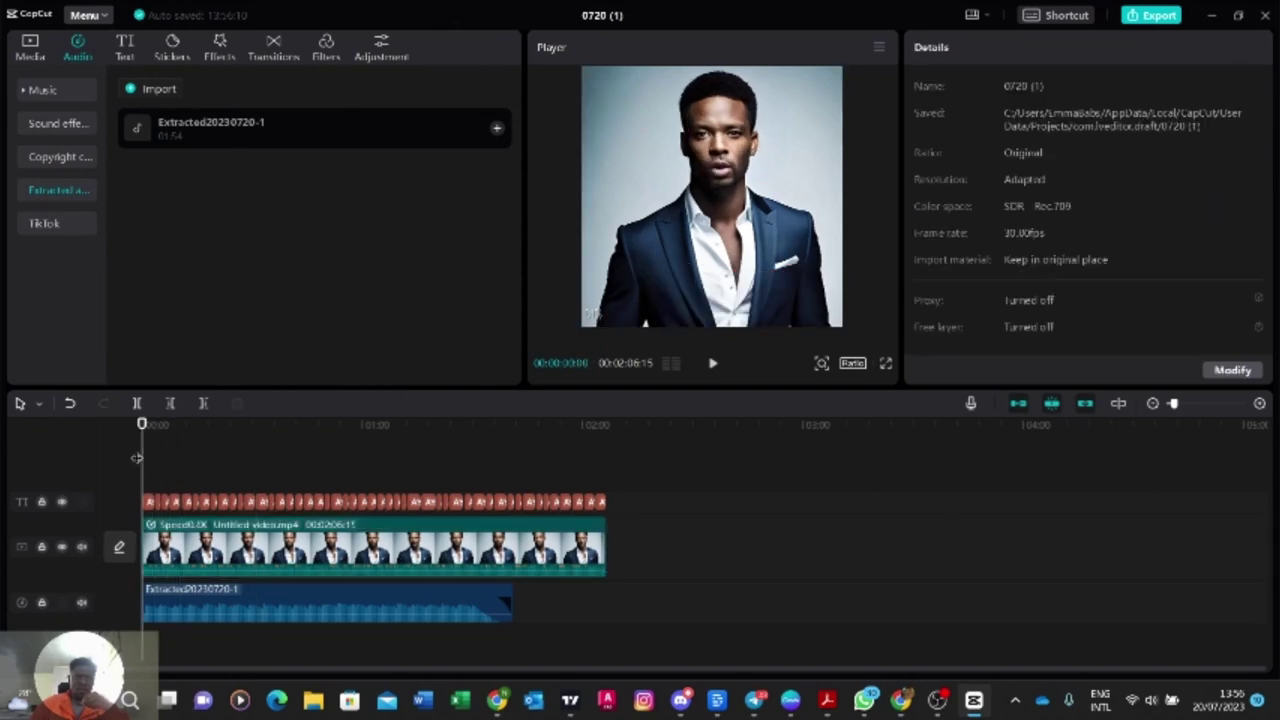
{"action": "left_click", "coordinate": [713, 364]}
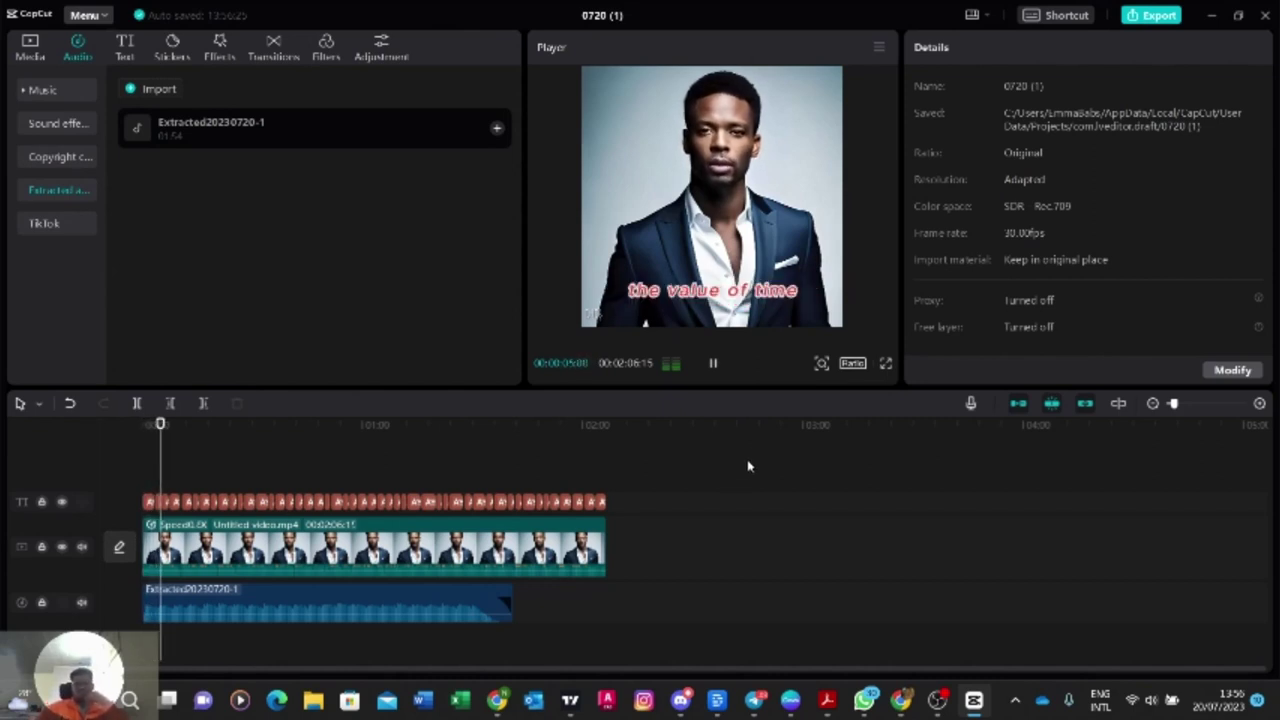
{"action": "left_click", "coordinate": [714, 366]}
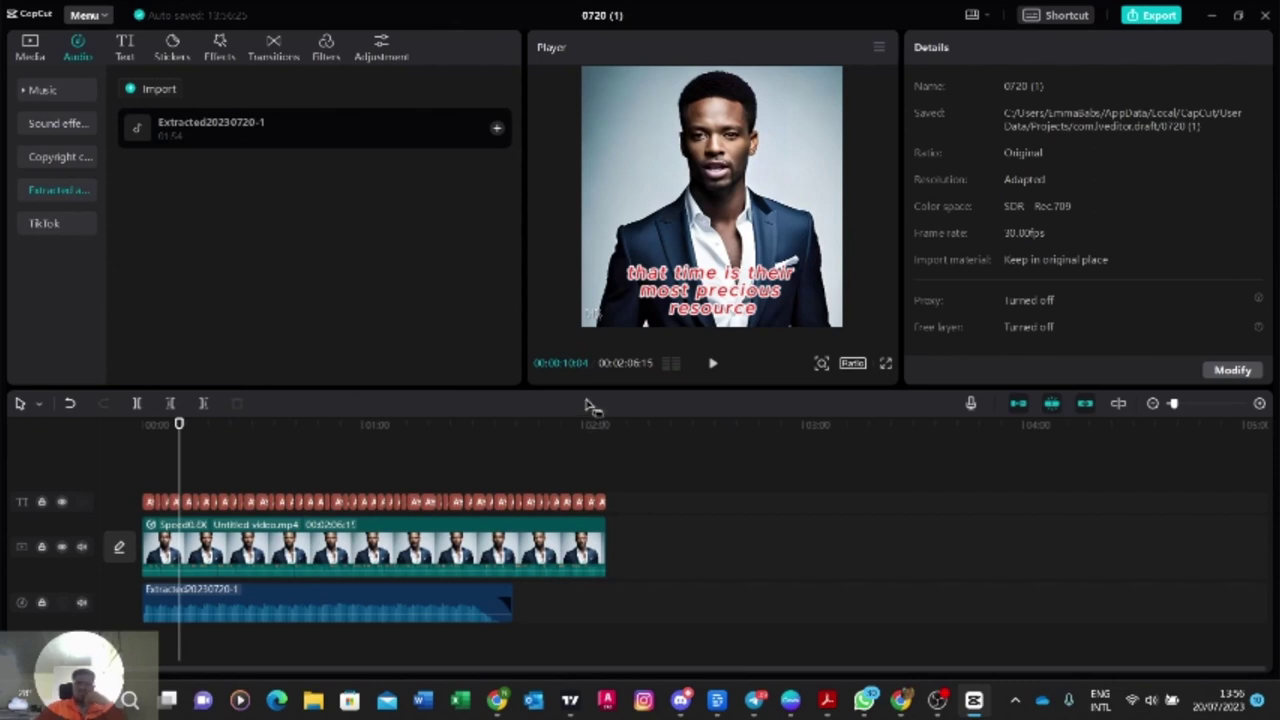
Step: Set the video clip's speed to 0.9x and play it from about two seconds in to check the pace
{"action": "left_click", "coordinate": [350, 540]}
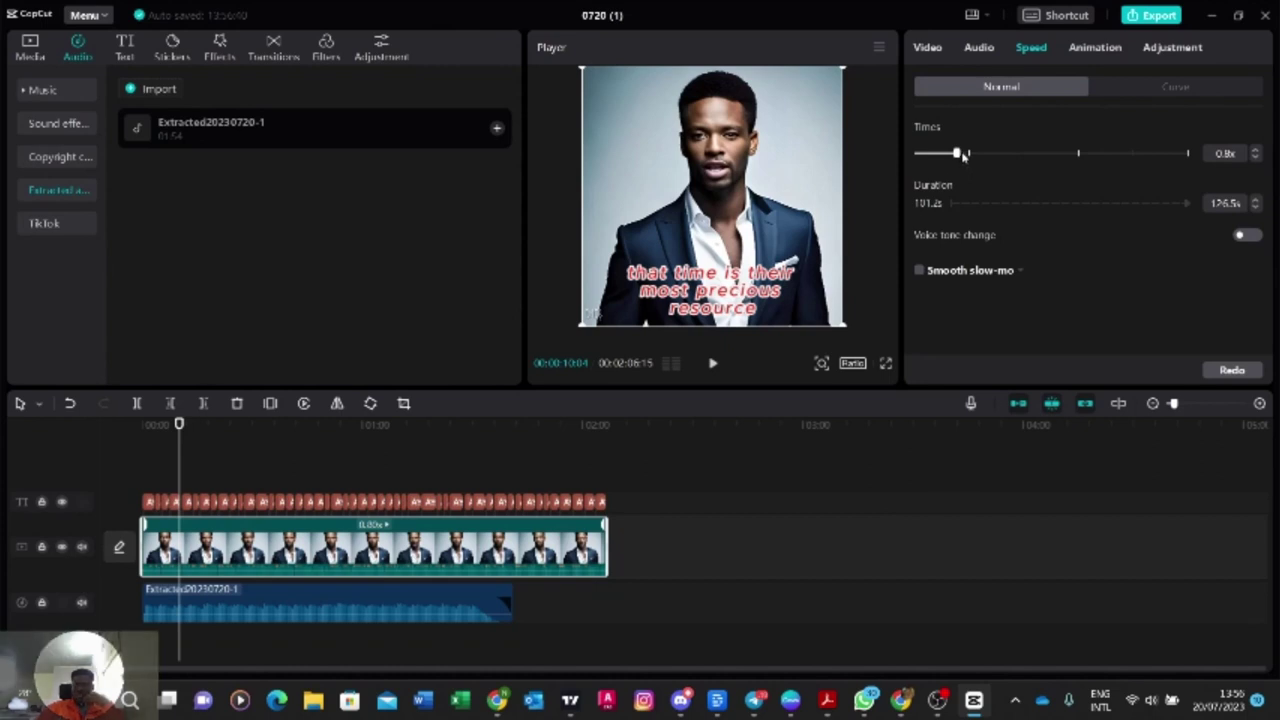
{"action": "left_click_drag", "start_coordinate": [963, 153], "coordinate": [965, 153]}
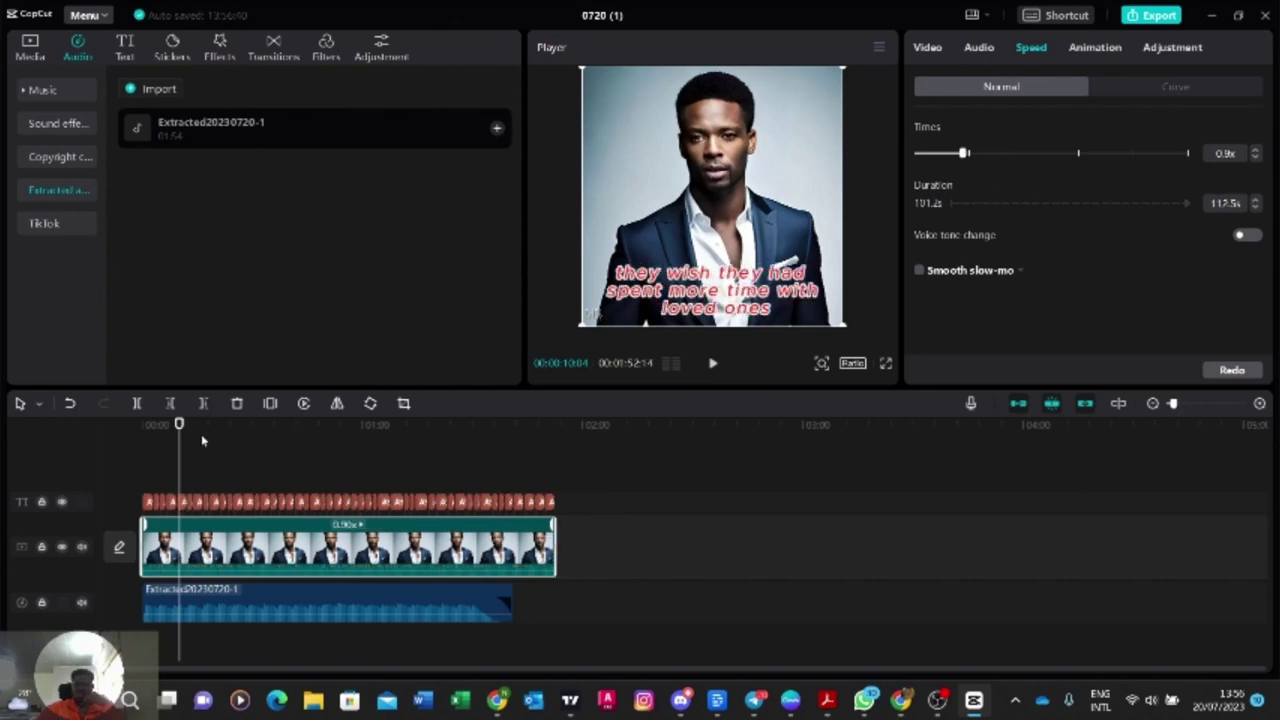
{"action": "left_click", "coordinate": [147, 477]}
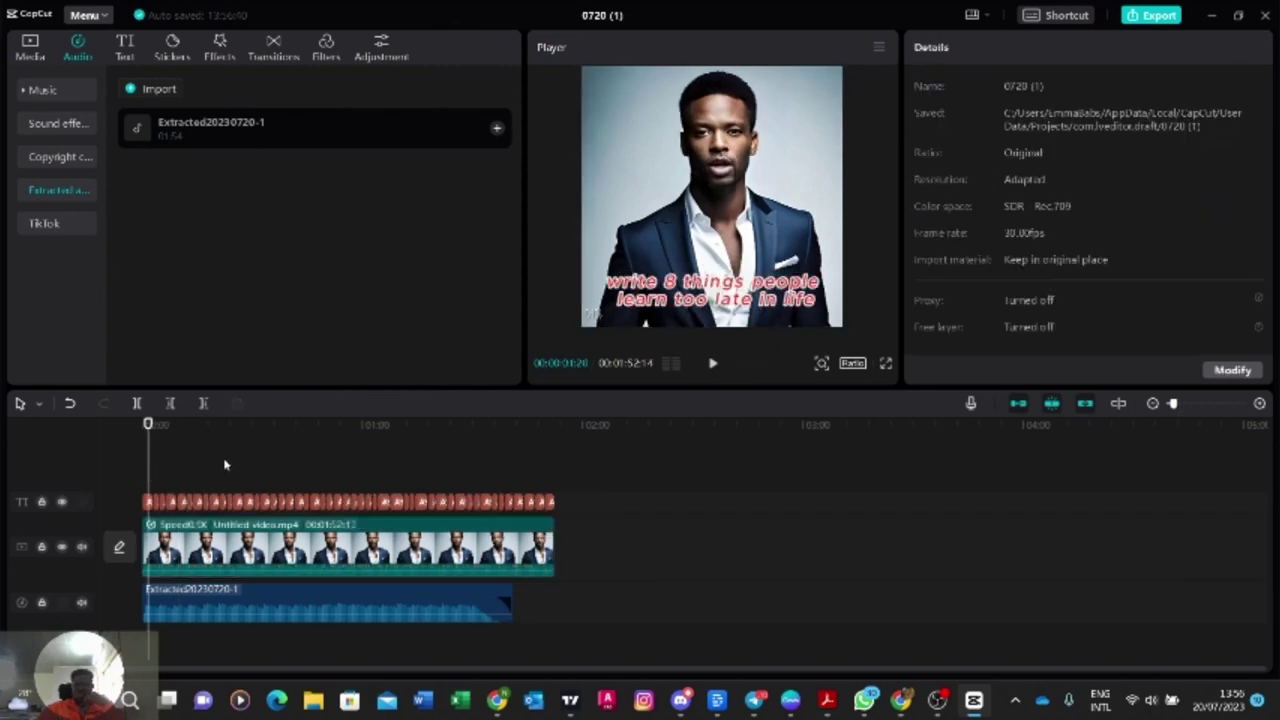
{"action": "left_click", "coordinate": [711, 366]}
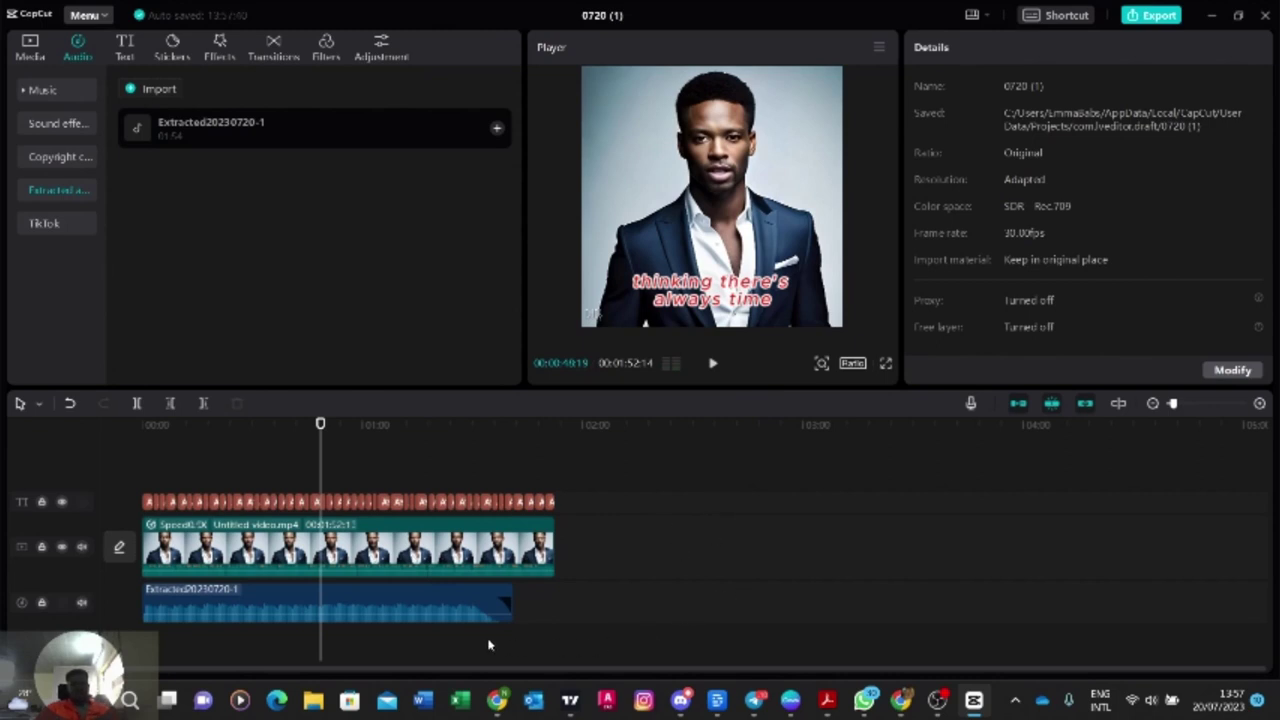
Step: Extend the end of the music clip to the video's end at 00:01:52:14 and turn on noise reduction for the music
{"action": "mouse_move", "coordinate": [503, 607]}
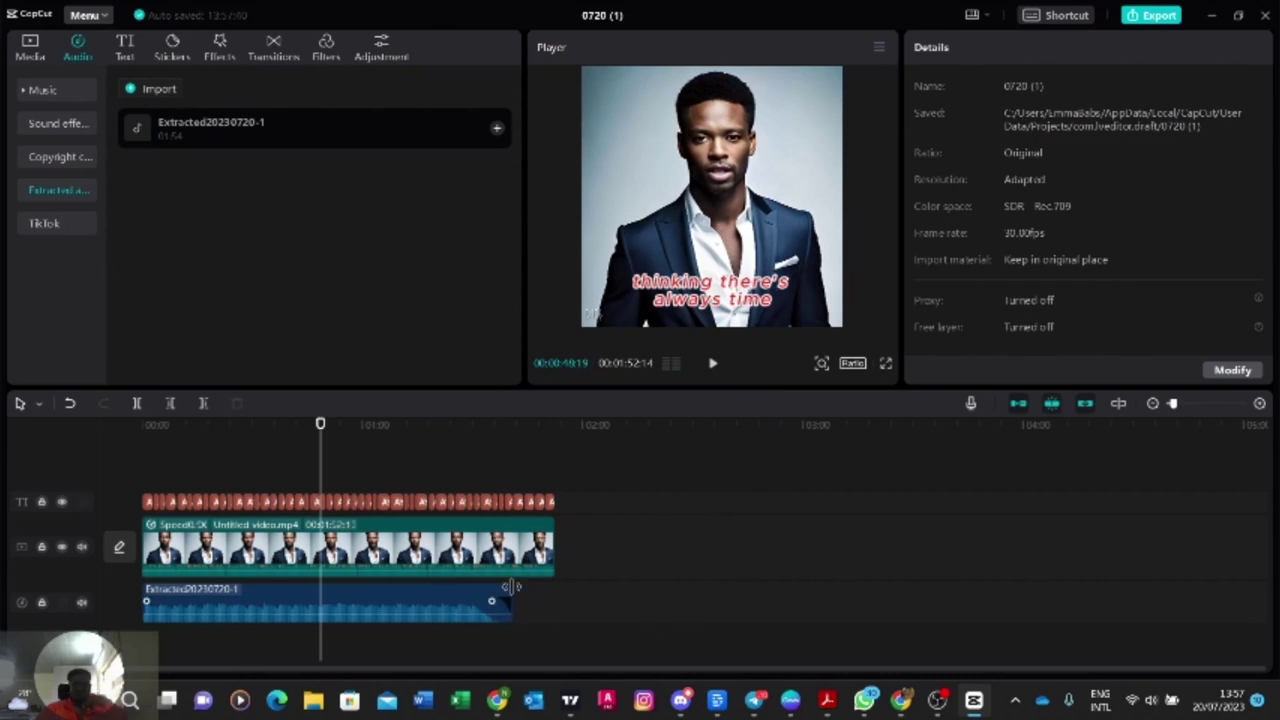
{"action": "left_click_drag", "start_coordinate": [510, 591], "coordinate": [549, 591]}
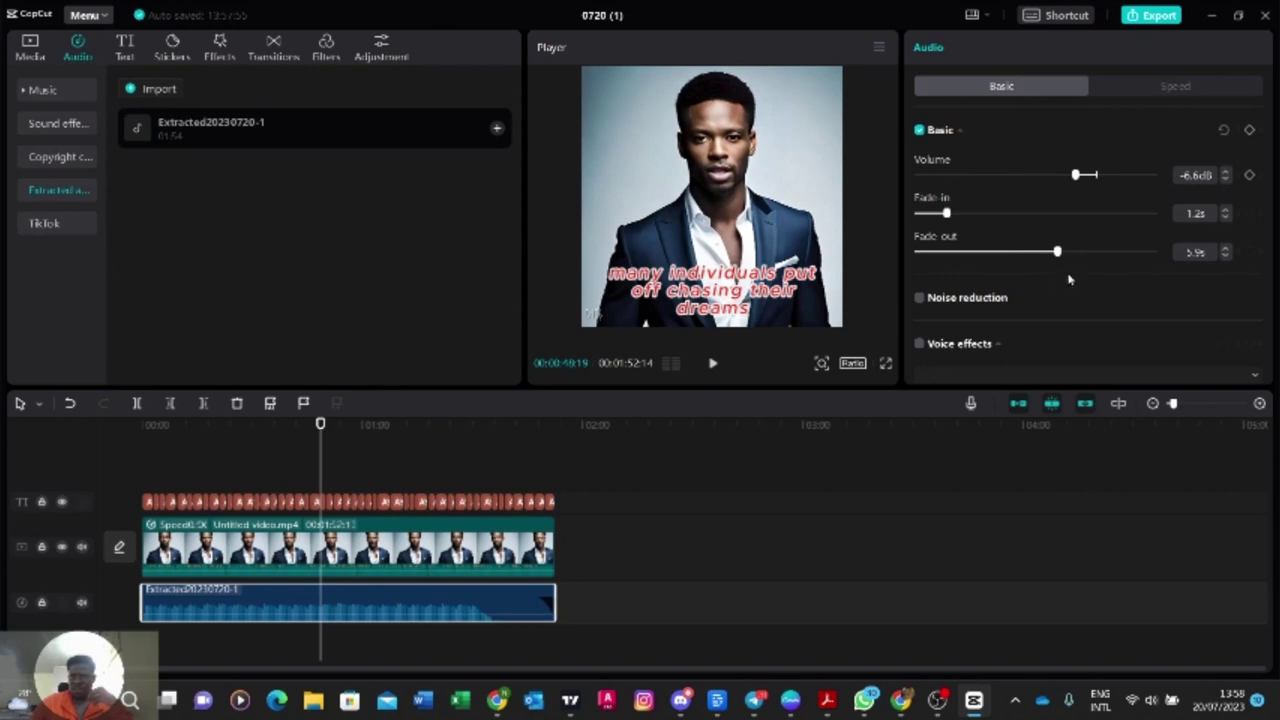
{"action": "left_click", "coordinate": [919, 300]}
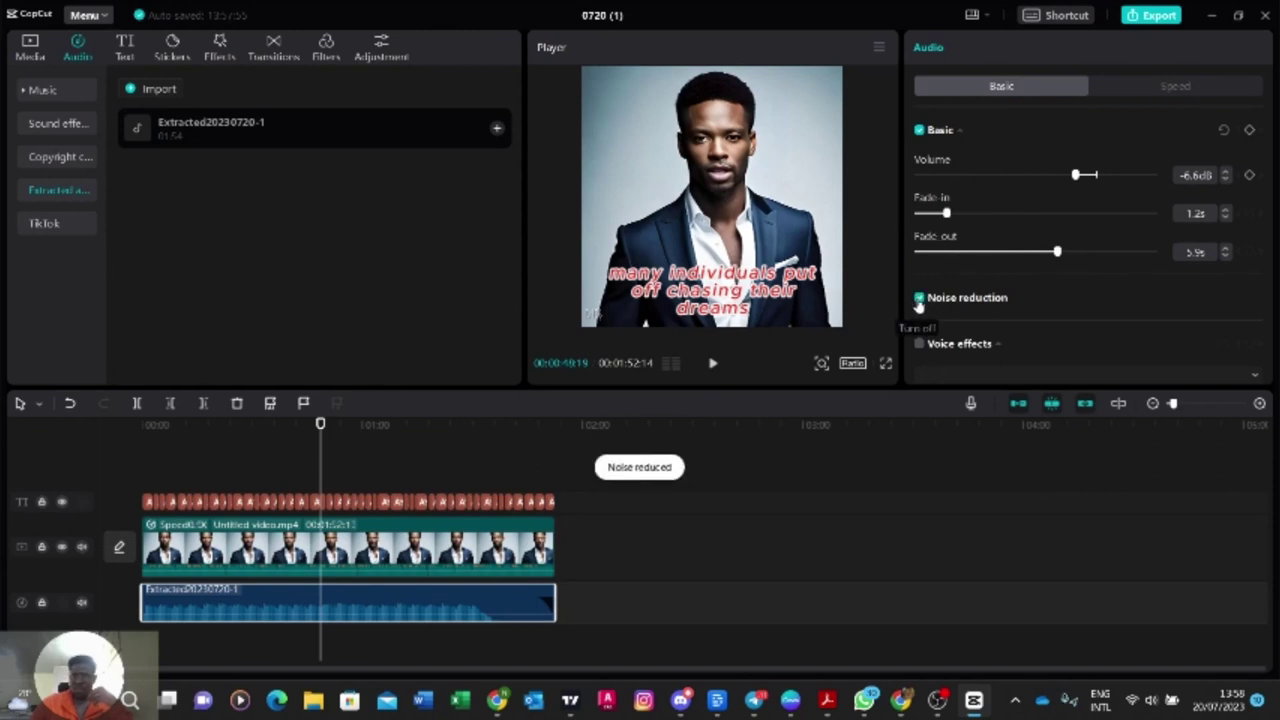
{"action": "left_click", "coordinate": [711, 366]}
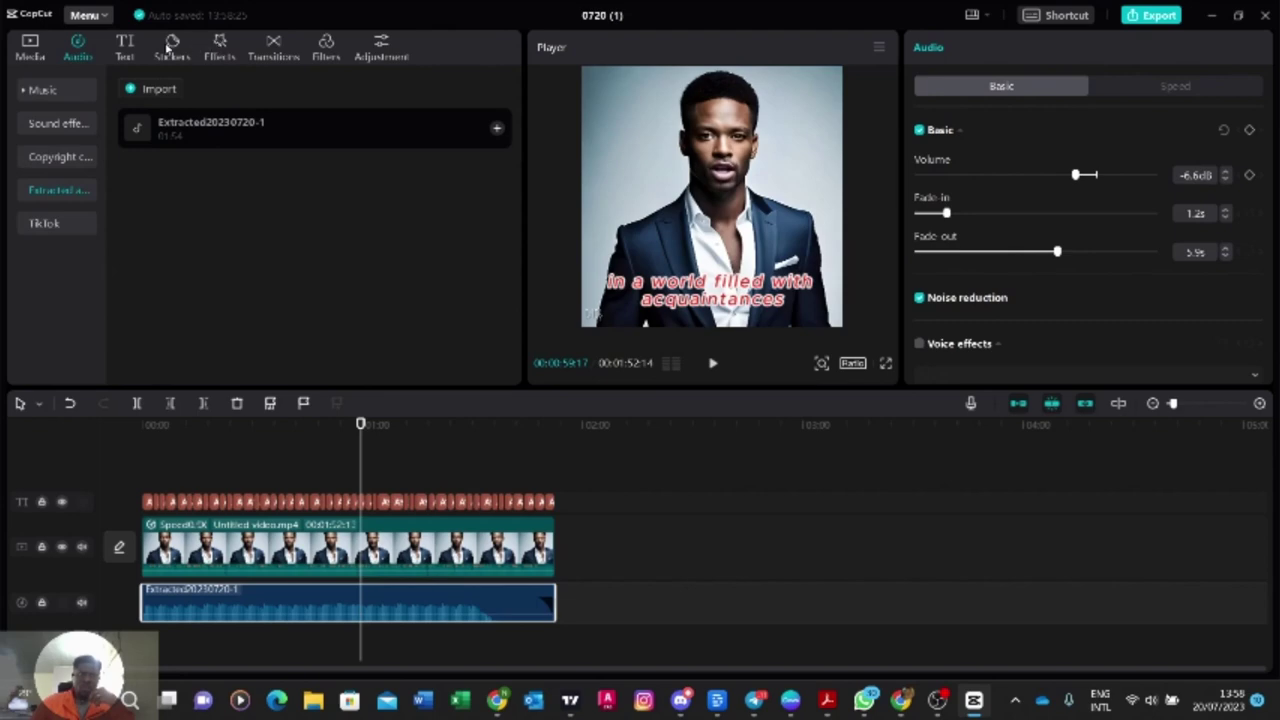
Step: Add the red FOLLOW sticker from the Trending stickers above the captions, shortly before the one-minute mark
{"action": "left_click", "coordinate": [169, 47]}
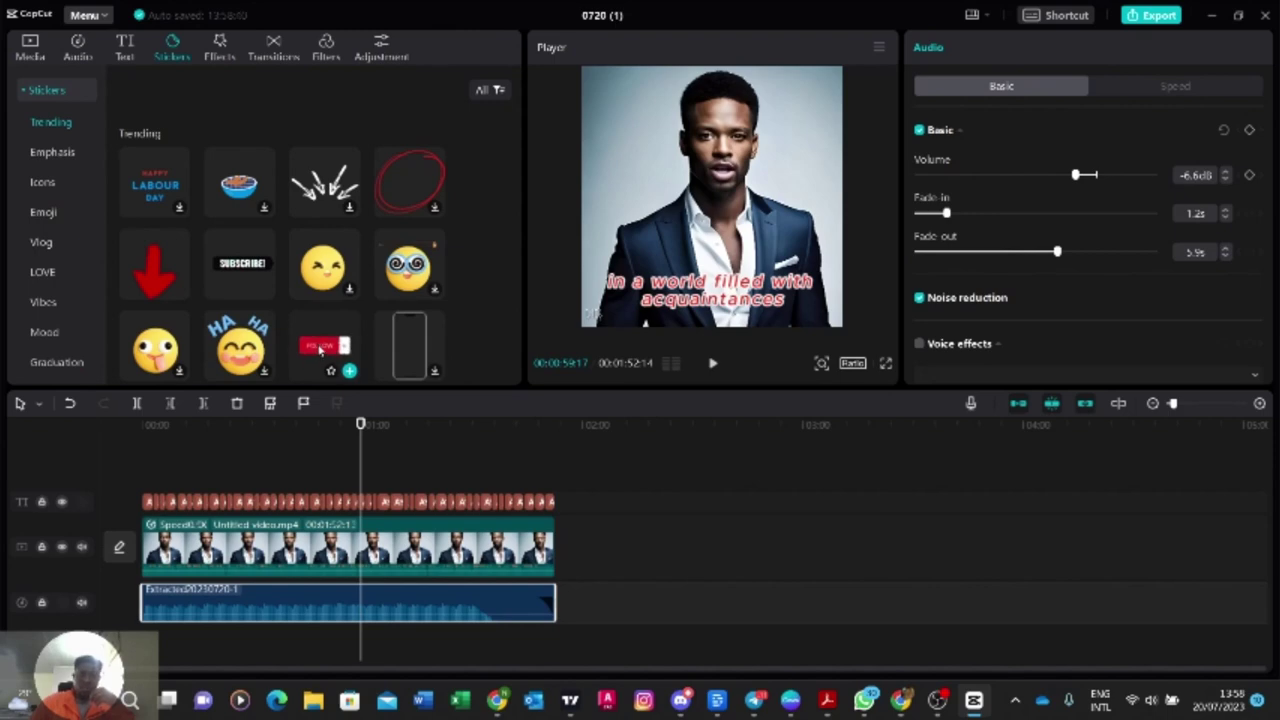
{"action": "left_click_drag", "start_coordinate": [320, 348], "coordinate": [328, 470]}
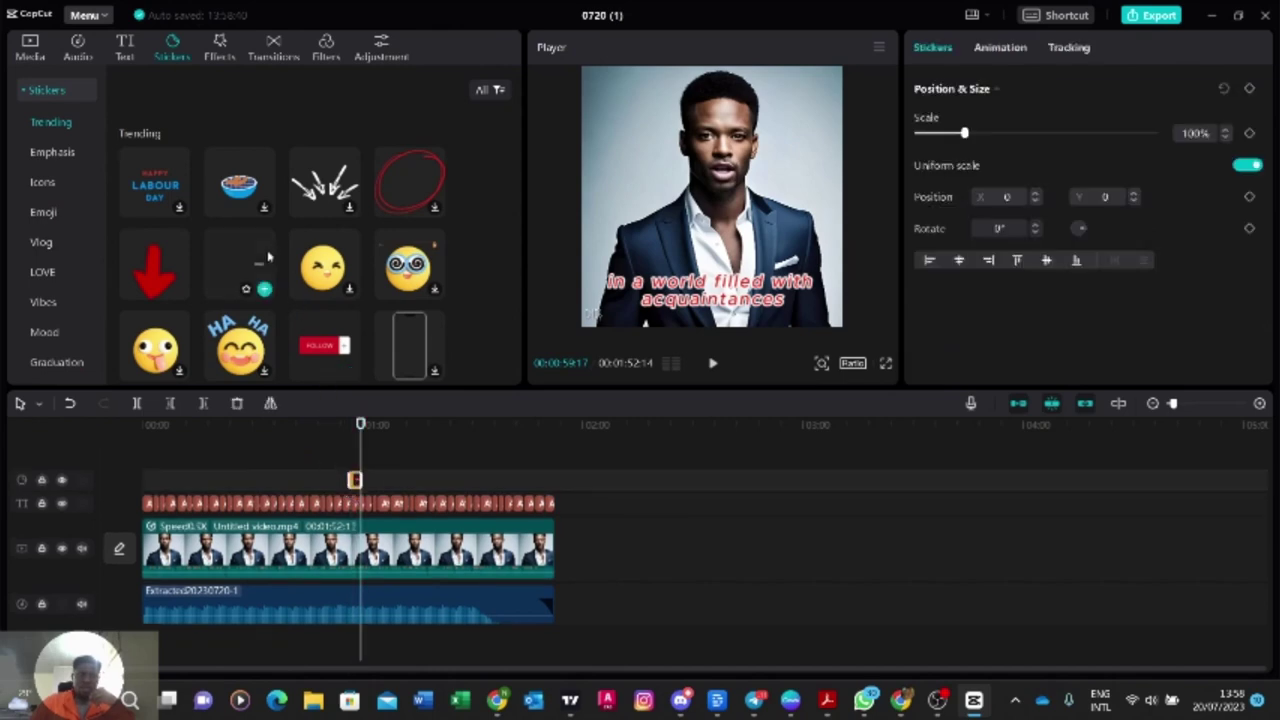
Step: Add the red SUBSCRIBE sticker from the Icons stickers directly after the FOLLOW sticker on the timeline
{"action": "scroll", "coordinate": [283, 262], "scroll_direction": "down", "scroll_amount": 2}
{"action": "scroll", "coordinate": [287, 262], "scroll_direction": "down", "scroll_amount": 3}
{"action": "scroll", "coordinate": [292, 262], "scroll_direction": "down", "scroll_amount": 3}
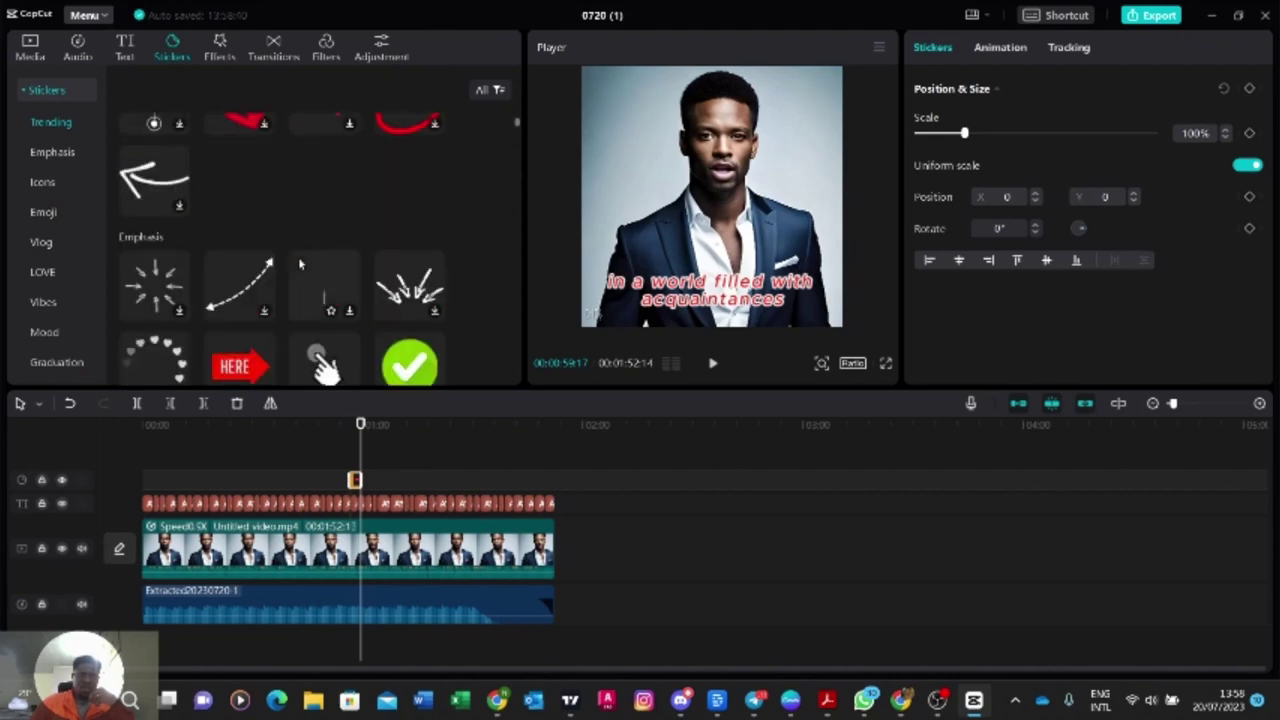
{"action": "scroll", "coordinate": [300, 260], "scroll_direction": "down", "scroll_amount": 3}
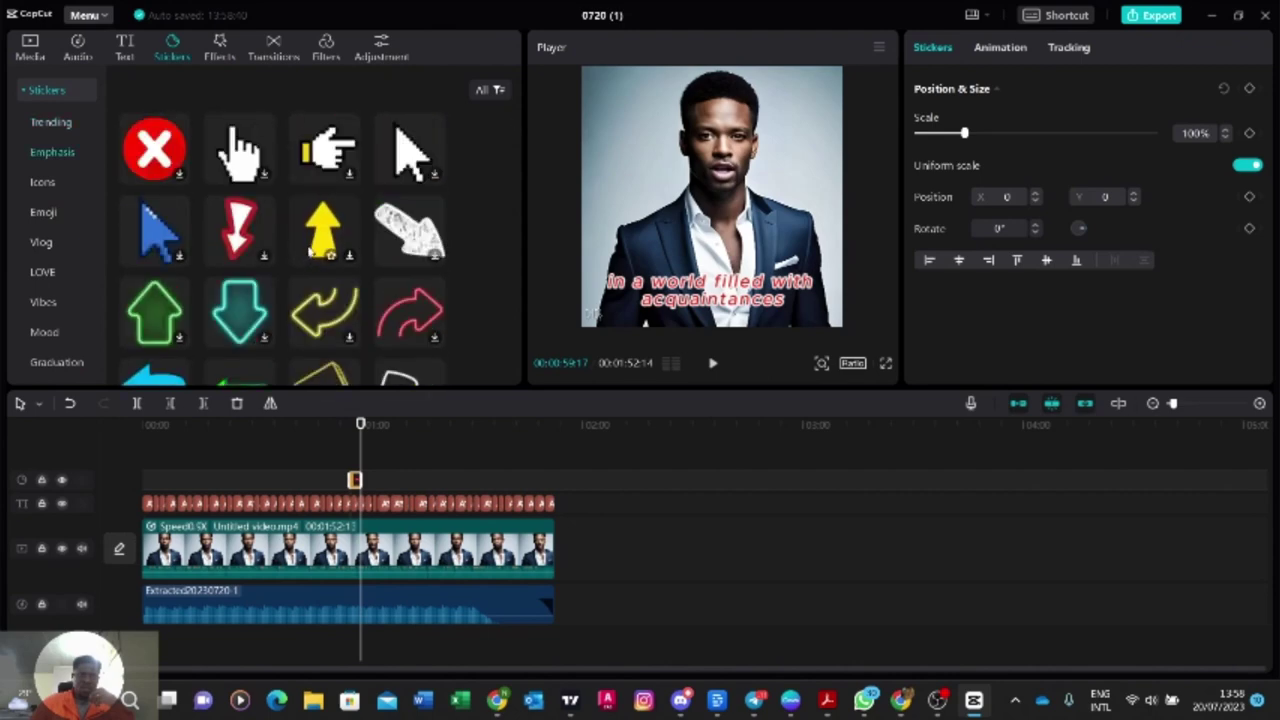
{"action": "scroll", "coordinate": [310, 252], "scroll_direction": "down", "scroll_amount": 5}
{"action": "scroll", "coordinate": [320, 246], "scroll_direction": "down", "scroll_amount": 6}
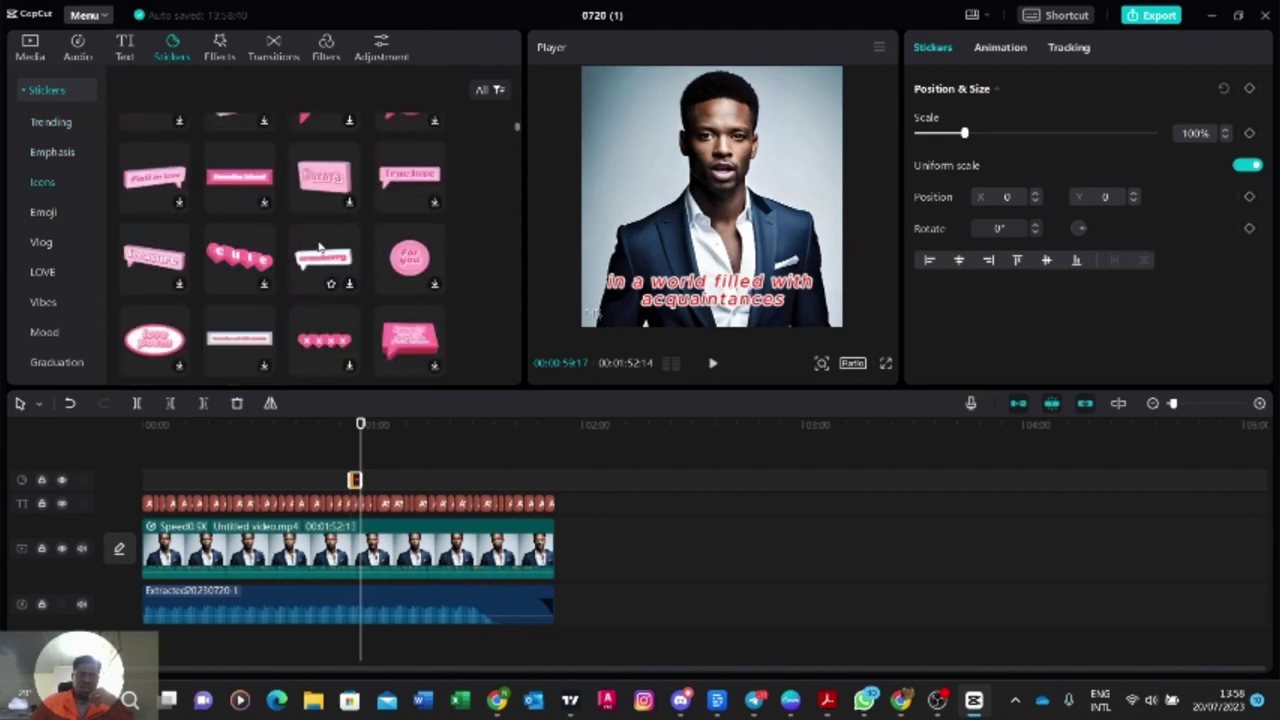
{"action": "scroll", "coordinate": [320, 247], "scroll_direction": "up", "scroll_amount": 2}
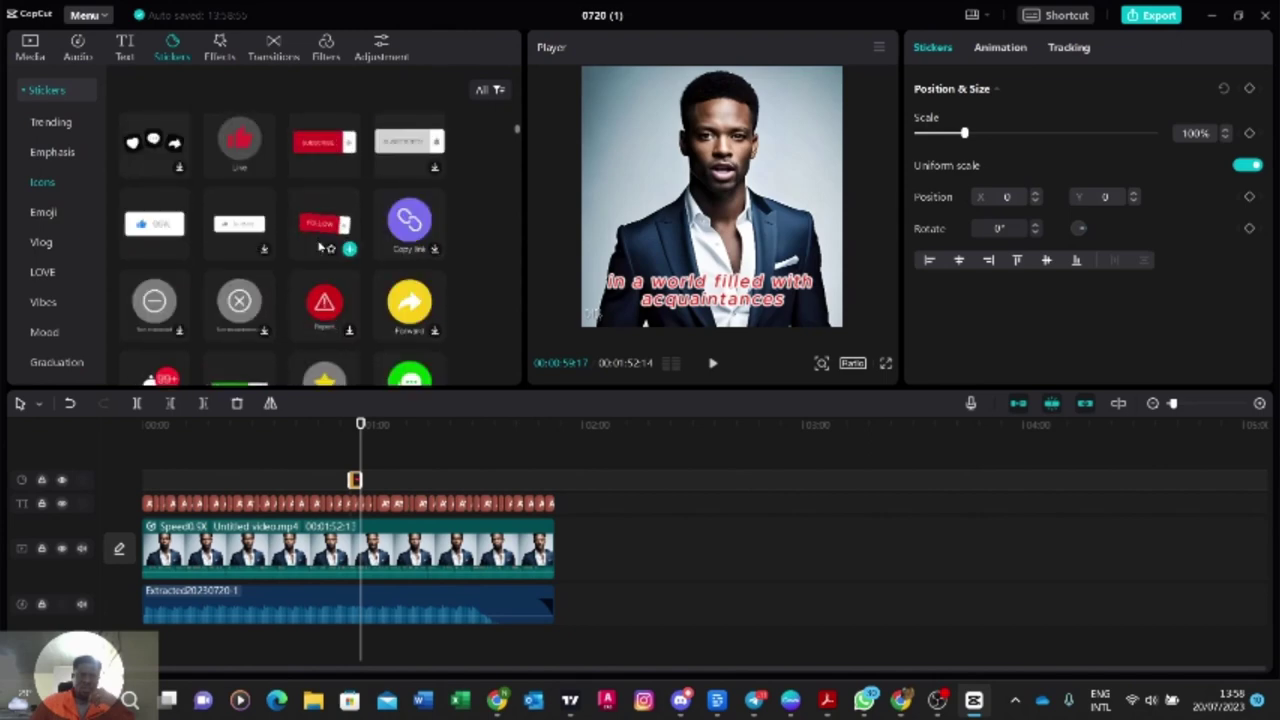
{"action": "left_click", "coordinate": [320, 140]}
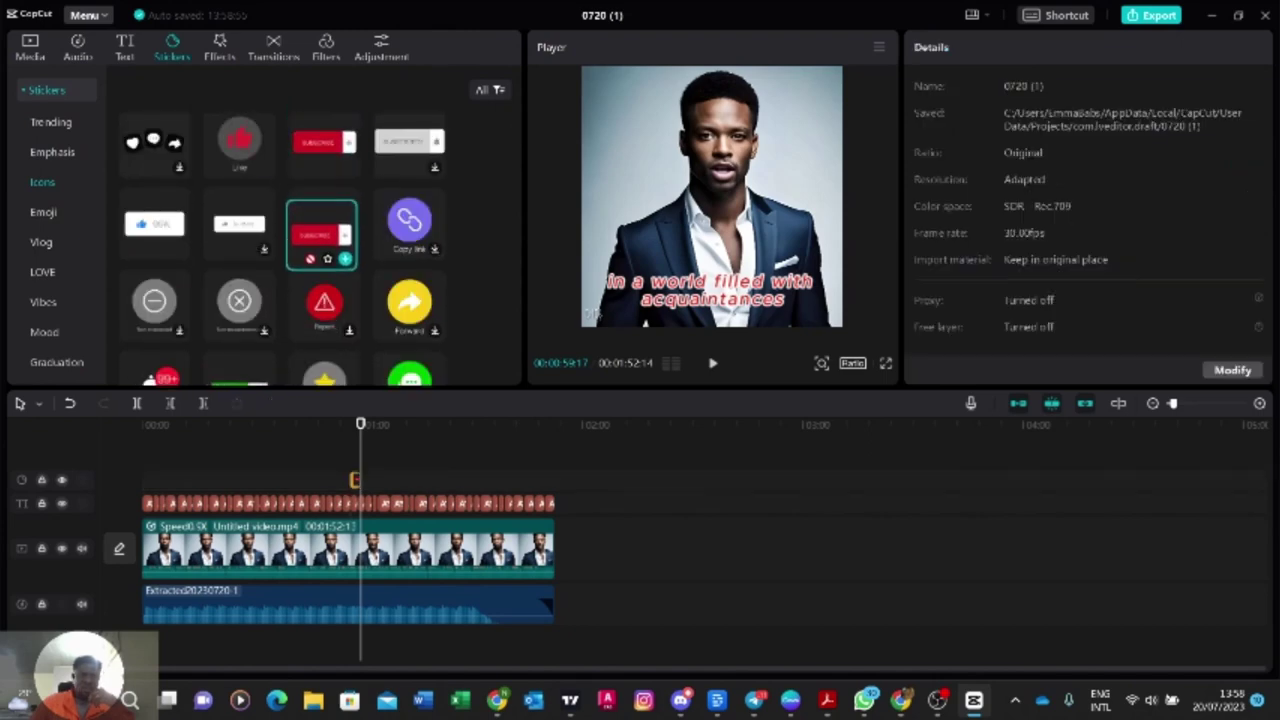
{"action": "left_click", "coordinate": [368, 481]}
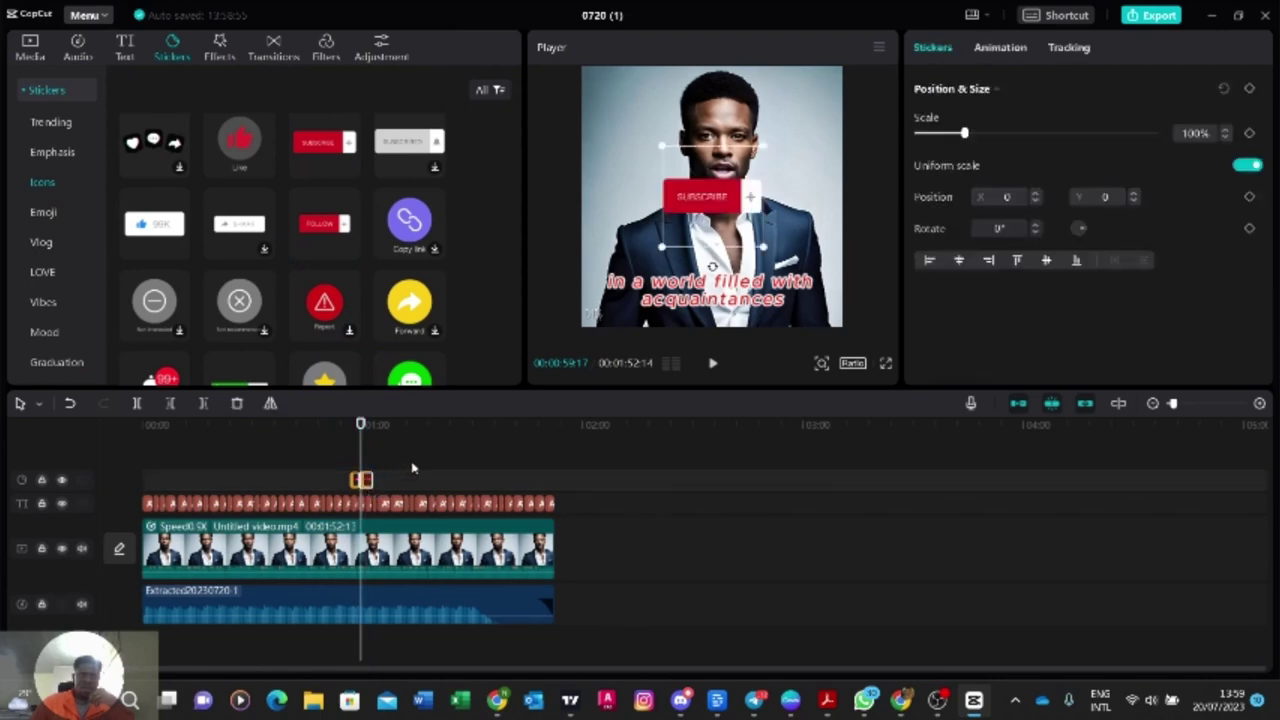
Step: Add the red thumbs-up Like sticker from the Icons stickers directly after the SUBSCRIBE sticker
{"action": "scroll", "coordinate": [322, 283], "scroll_direction": "up", "scroll_amount": 3}
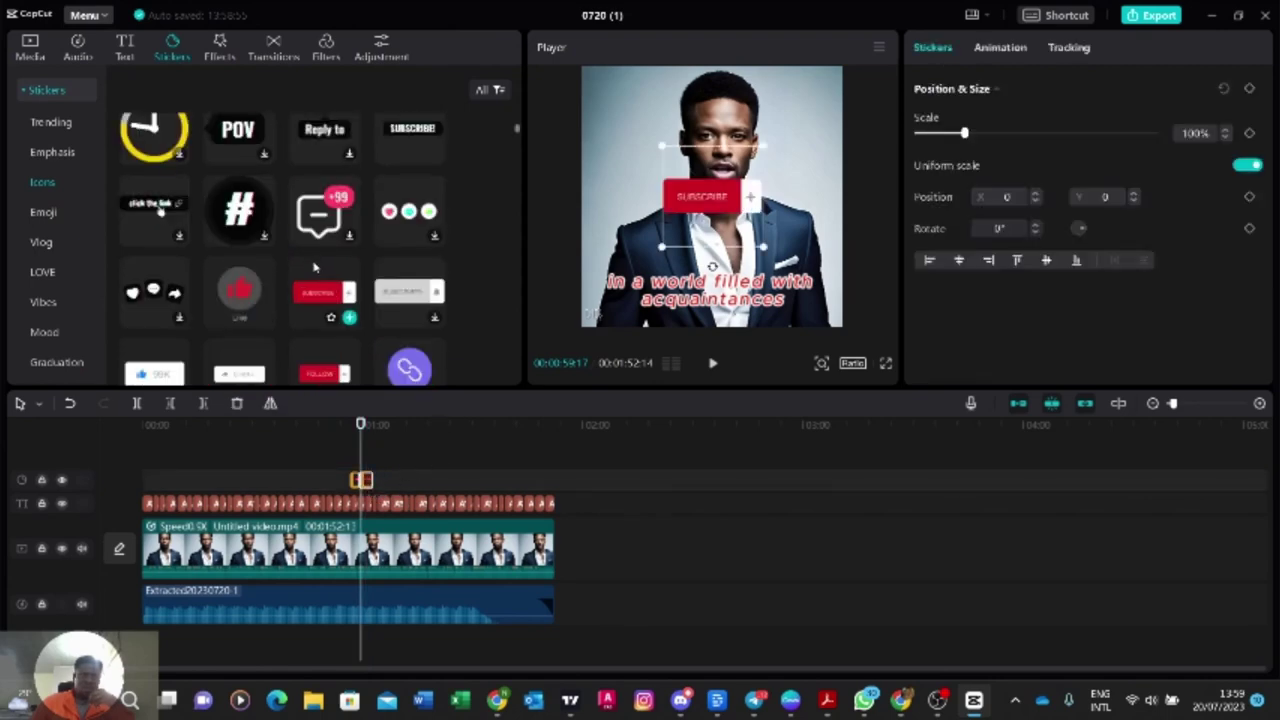
{"action": "scroll", "coordinate": [260, 200], "scroll_direction": "down", "scroll_amount": 3}
{"action": "left_click_drag", "start_coordinate": [240, 145], "coordinate": [379, 482]}
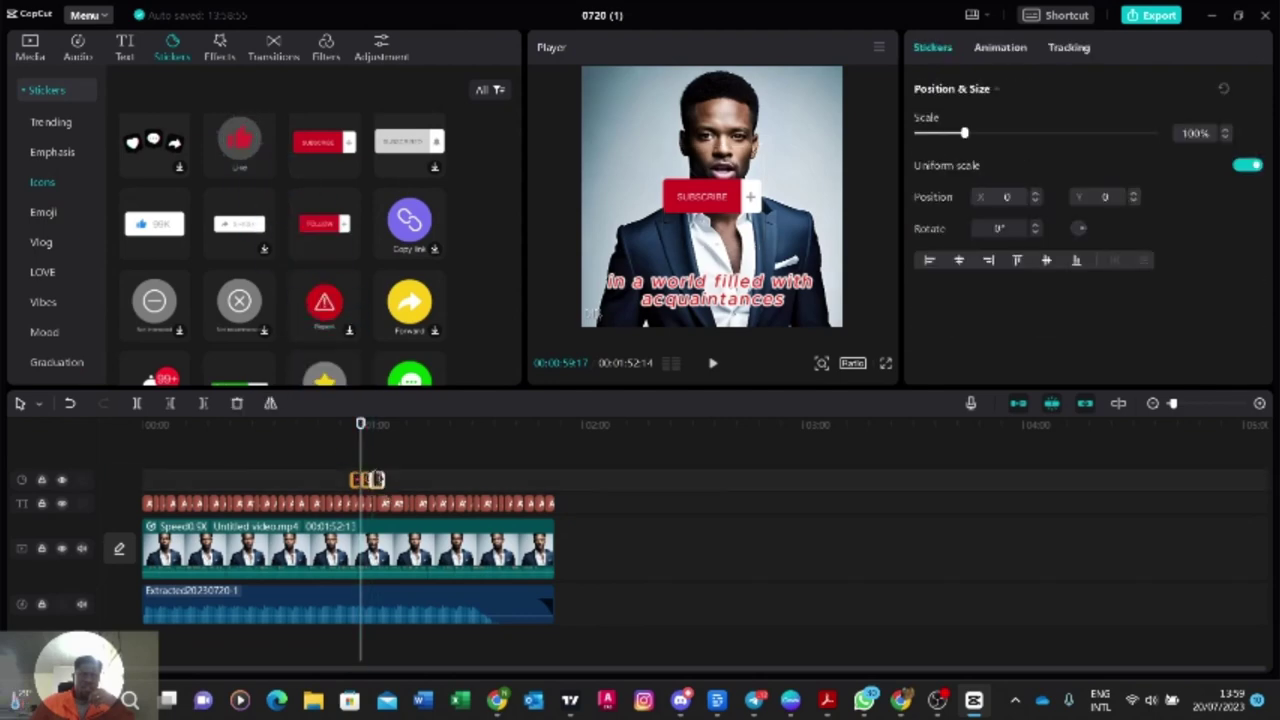
Step: Add the notification bell sticker with the 99+ badge from the Icons stickers near the end of the video, at about 01:44
{"action": "scroll", "coordinate": [277, 287], "scroll_direction": "down", "scroll_amount": 3}
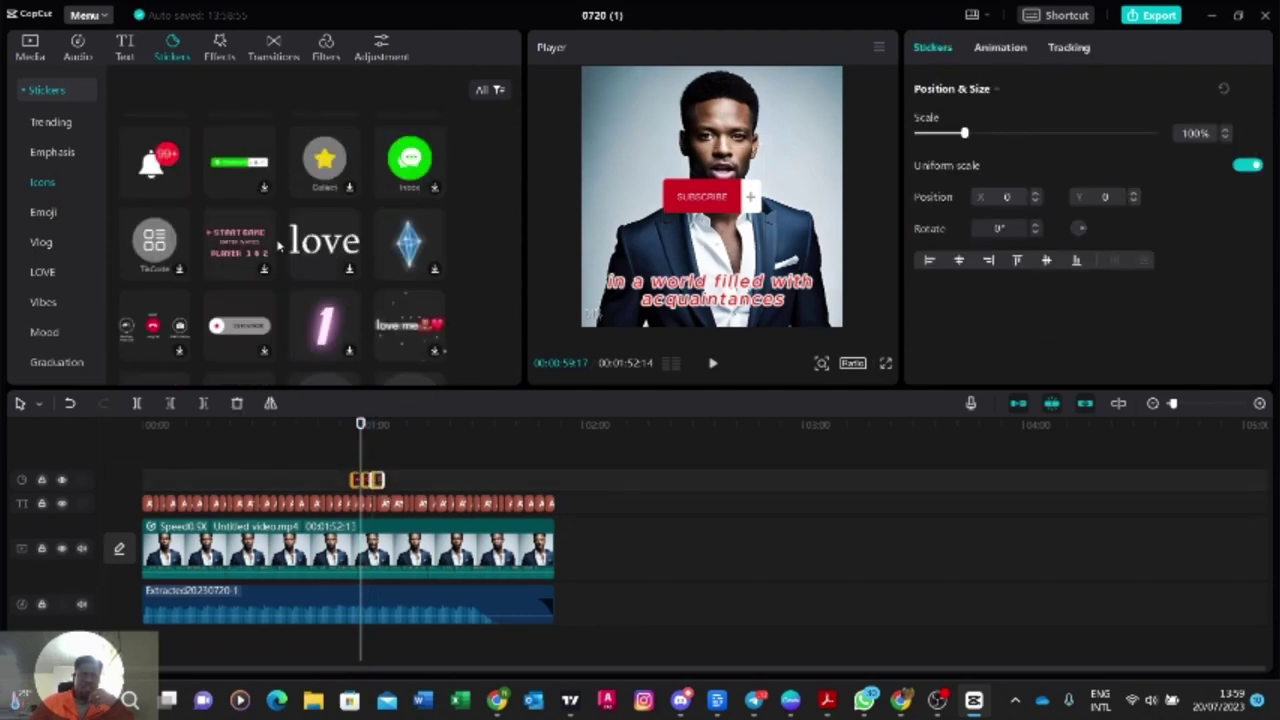
{"action": "scroll", "coordinate": [278, 247], "scroll_direction": "up", "scroll_amount": 3}
{"action": "scroll", "coordinate": [278, 247], "scroll_direction": "down", "scroll_amount": 3}
{"action": "mouse_move", "coordinate": [160, 160]}
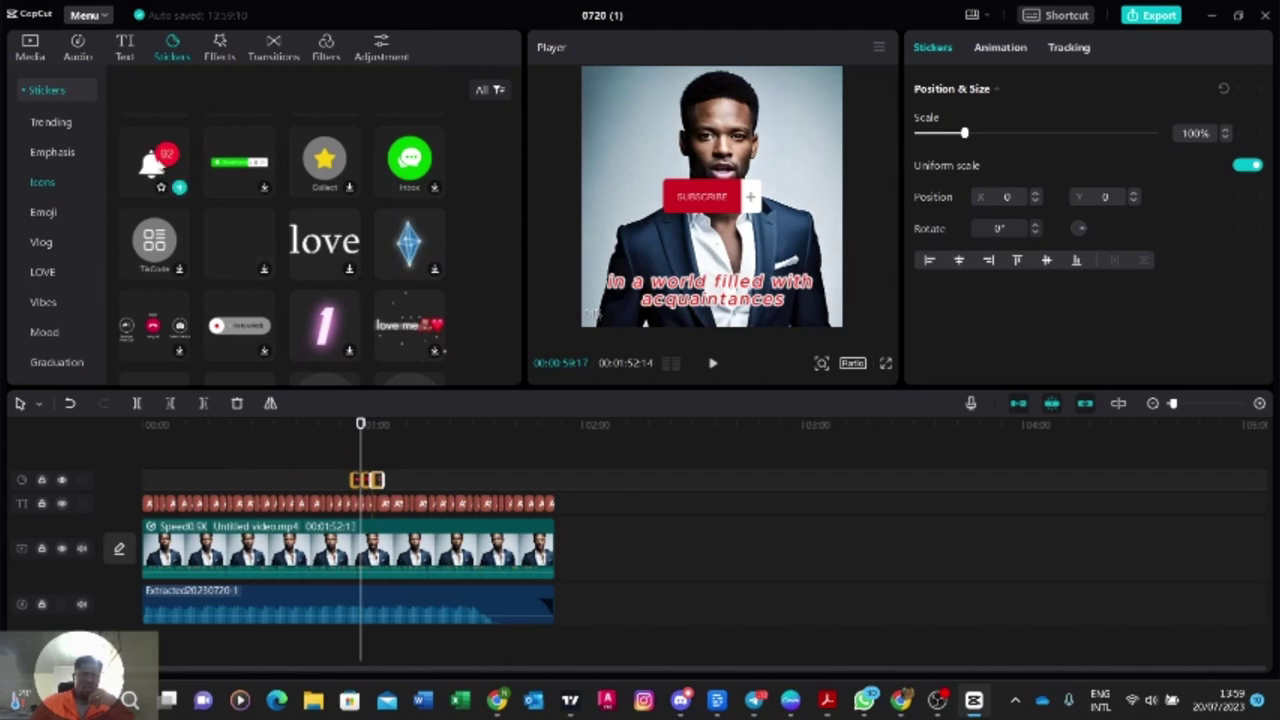
{"action": "left_click_drag", "start_coordinate": [155, 160], "coordinate": [528, 482]}
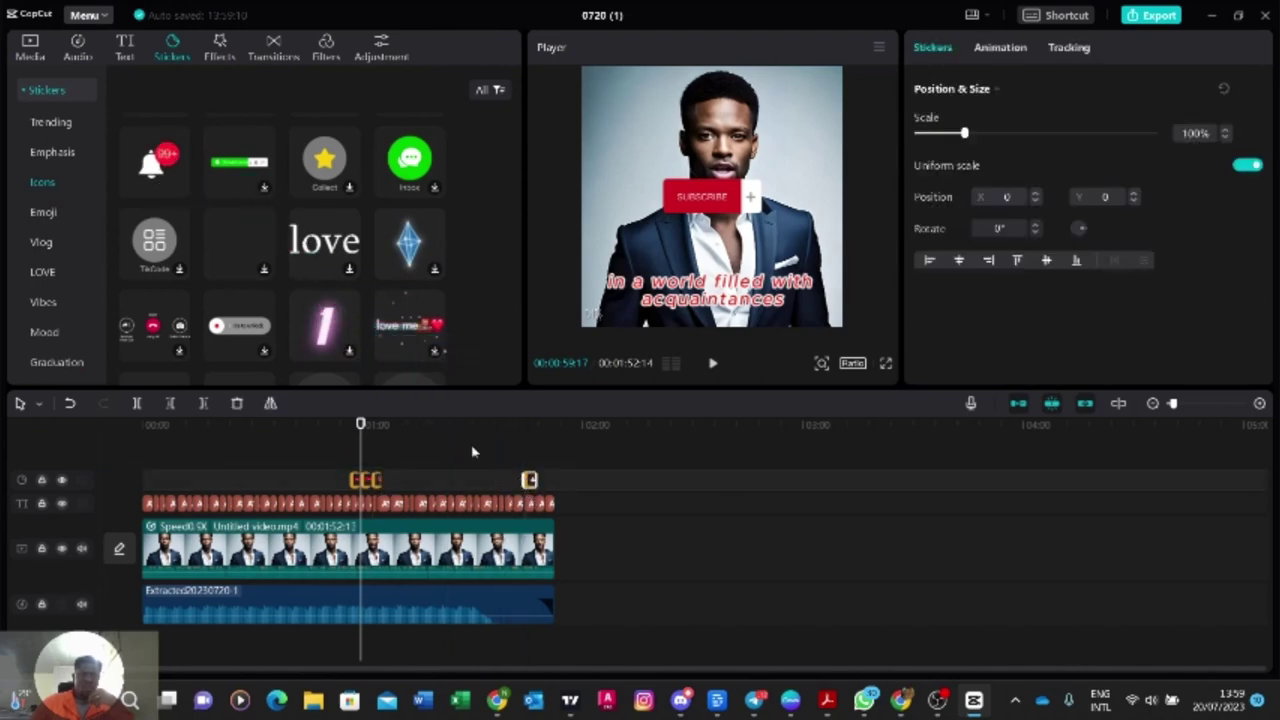
Step: Browse the Icons, Emphasis and Trending stickers for further call-to-action stickers
{"action": "scroll", "coordinate": [419, 312], "scroll_direction": "down", "scroll_amount": 3}
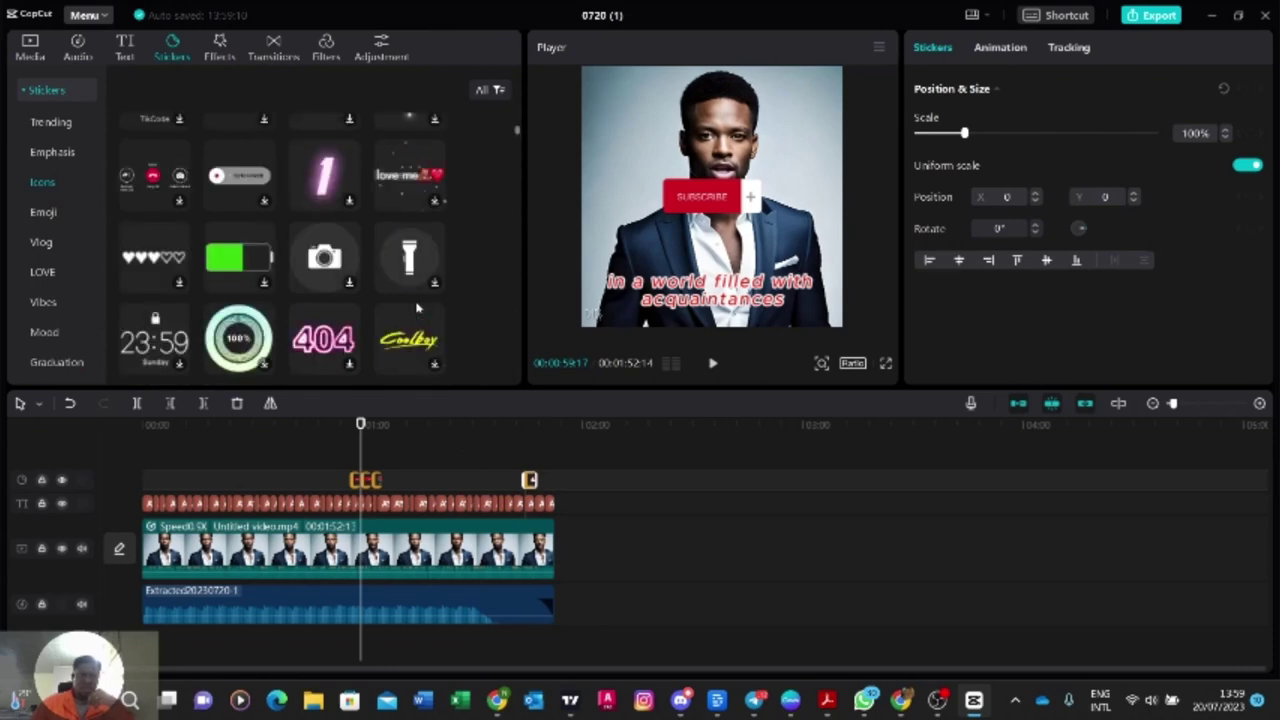
{"action": "scroll", "coordinate": [419, 308], "scroll_direction": "down", "scroll_amount": 3}
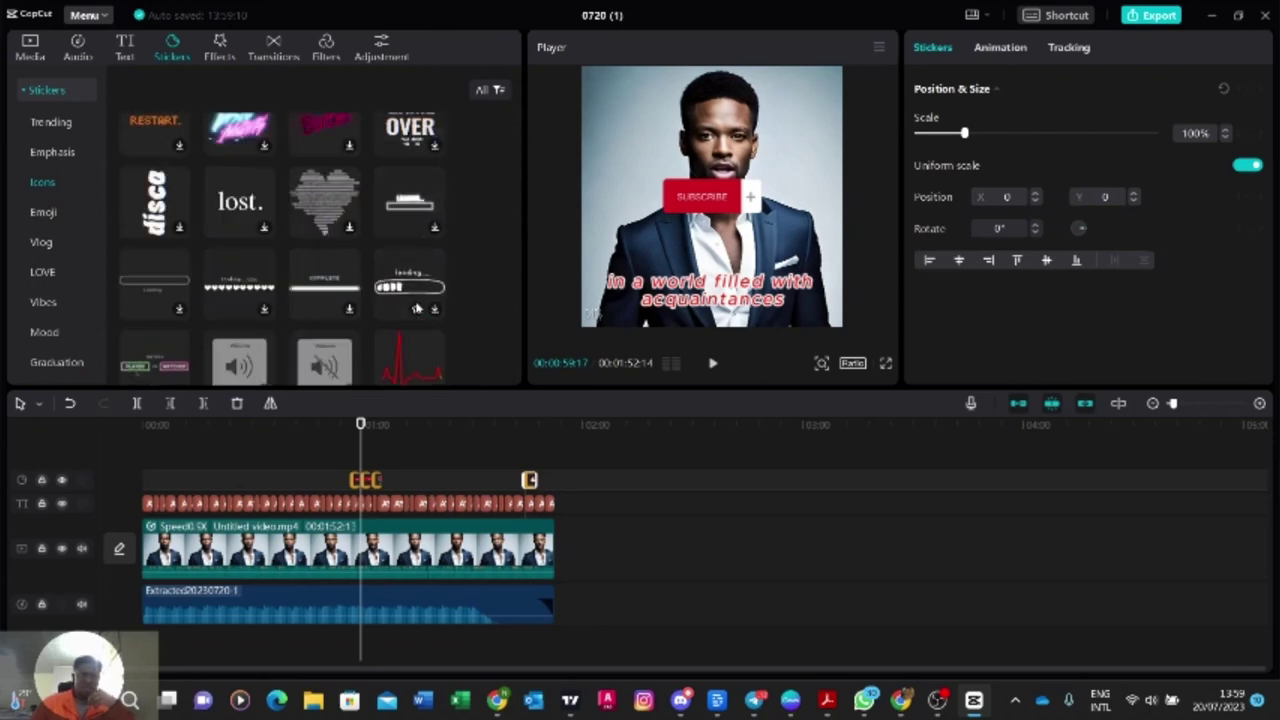
{"action": "scroll", "coordinate": [417, 309], "scroll_direction": "down", "scroll_amount": 3}
{"action": "scroll", "coordinate": [417, 309], "scroll_direction": "down", "scroll_amount": 10}
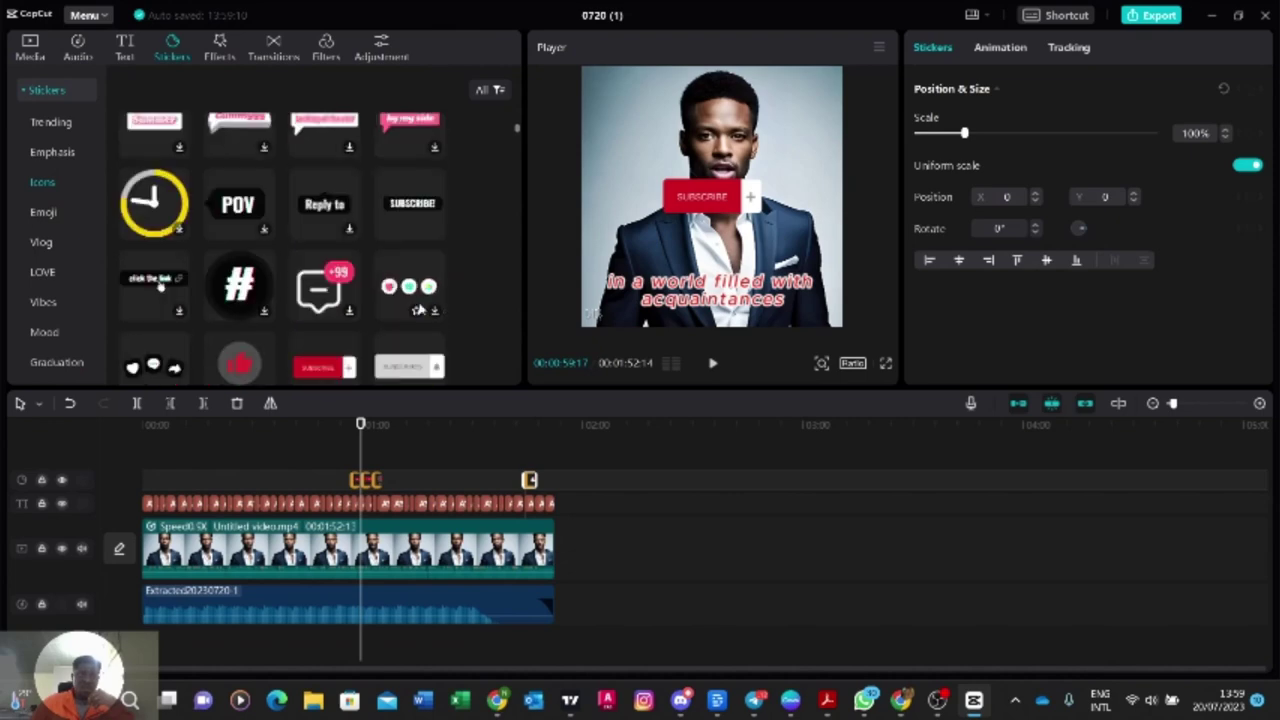
{"action": "scroll", "coordinate": [380, 350], "scroll_direction": "up", "scroll_amount": 10}
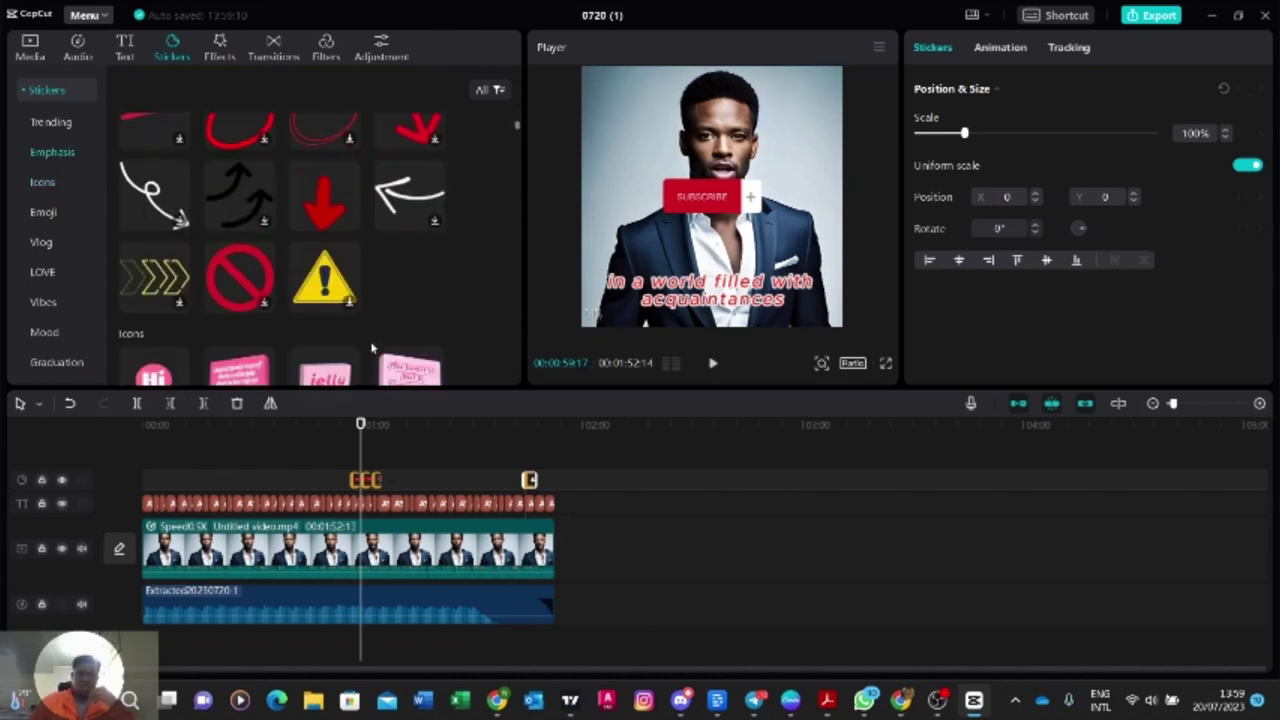
{"action": "scroll", "coordinate": [380, 343], "scroll_direction": "up", "scroll_amount": 3}
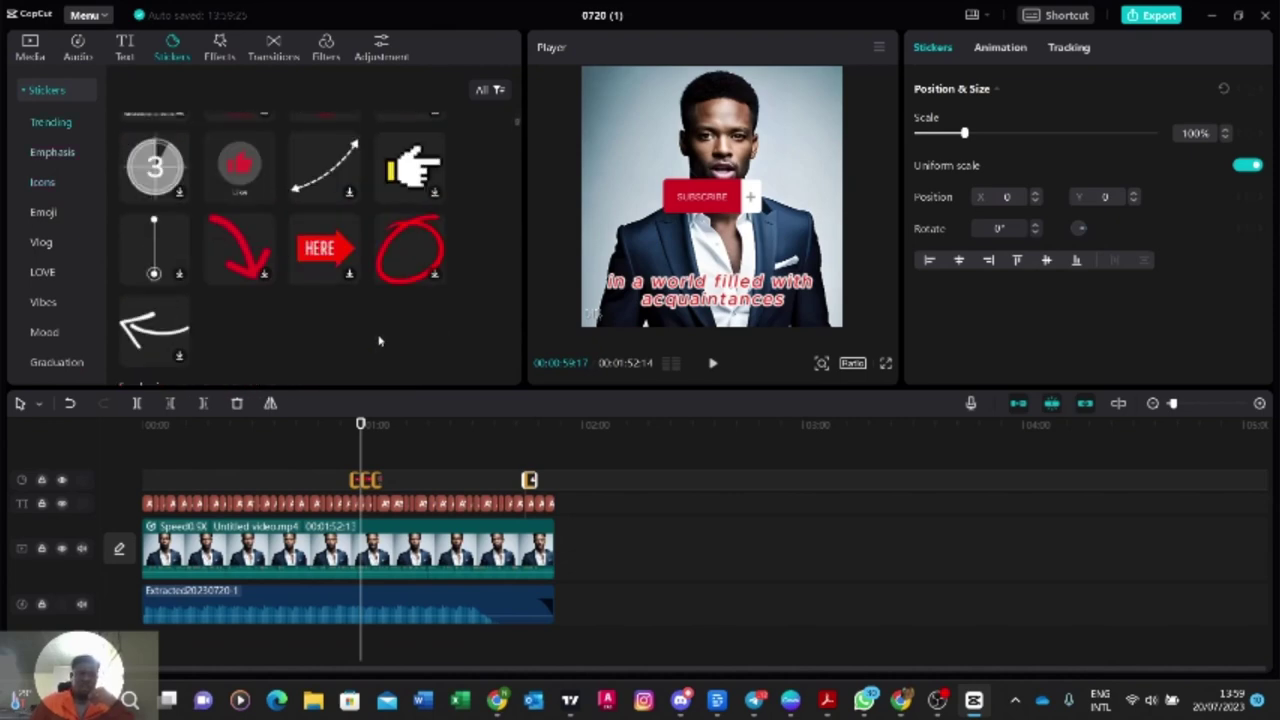
{"action": "scroll", "coordinate": [385, 337], "scroll_direction": "up", "scroll_amount": 4}
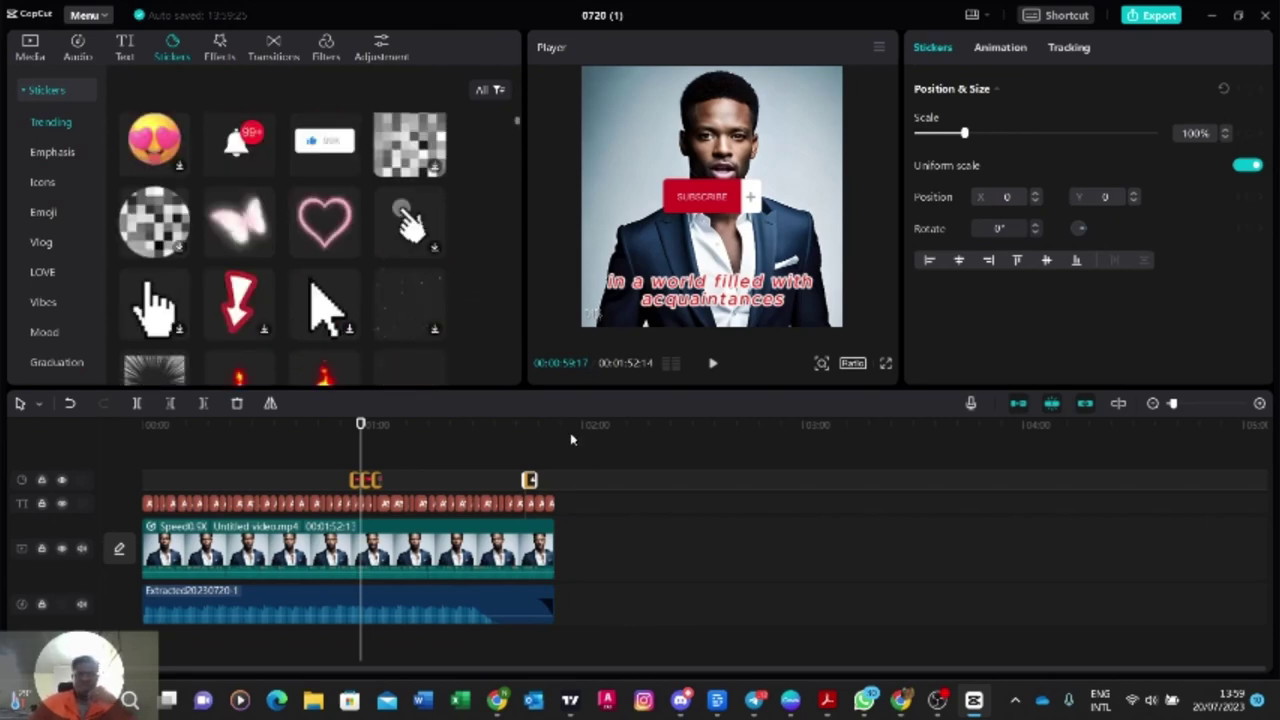
Step: Move the Like sticker to the upper-left corner of the frame, at about X -1434, Y 1247, and play the video onward
{"action": "left_click", "coordinate": [711, 363]}
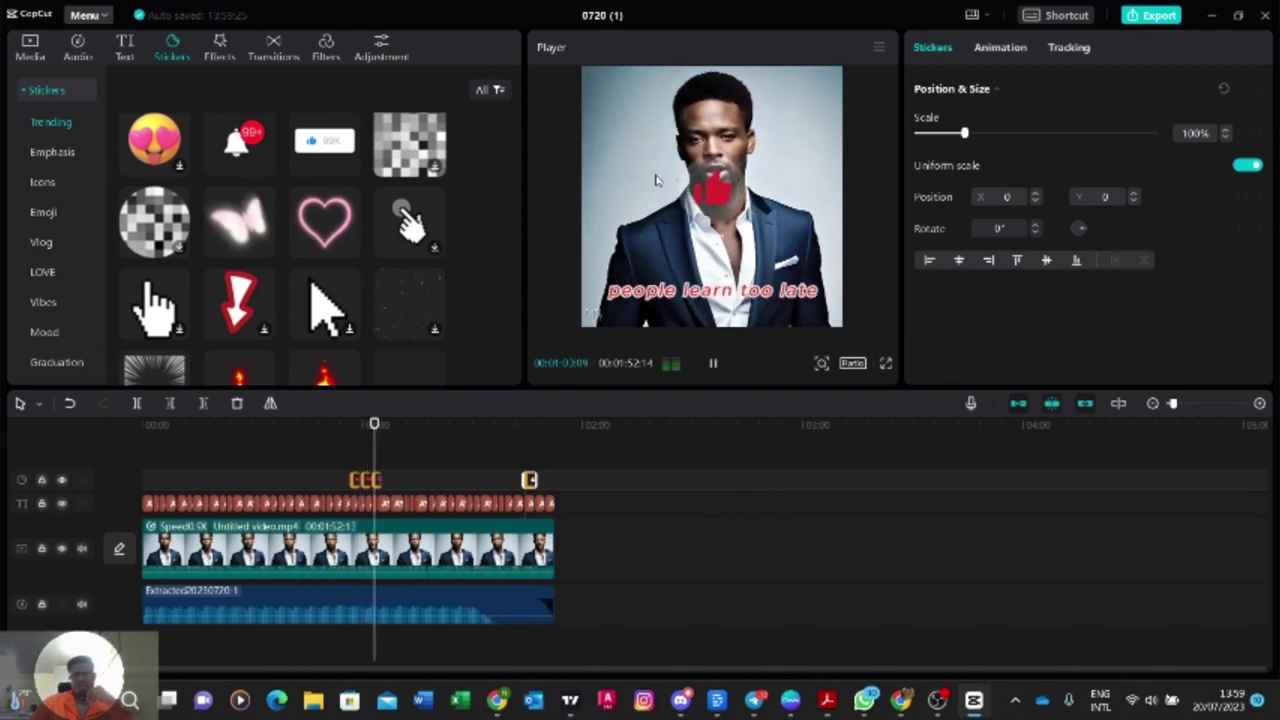
{"action": "left_click", "coordinate": [708, 186]}
{"action": "left_click_drag", "start_coordinate": [708, 186], "coordinate": [623, 100]}
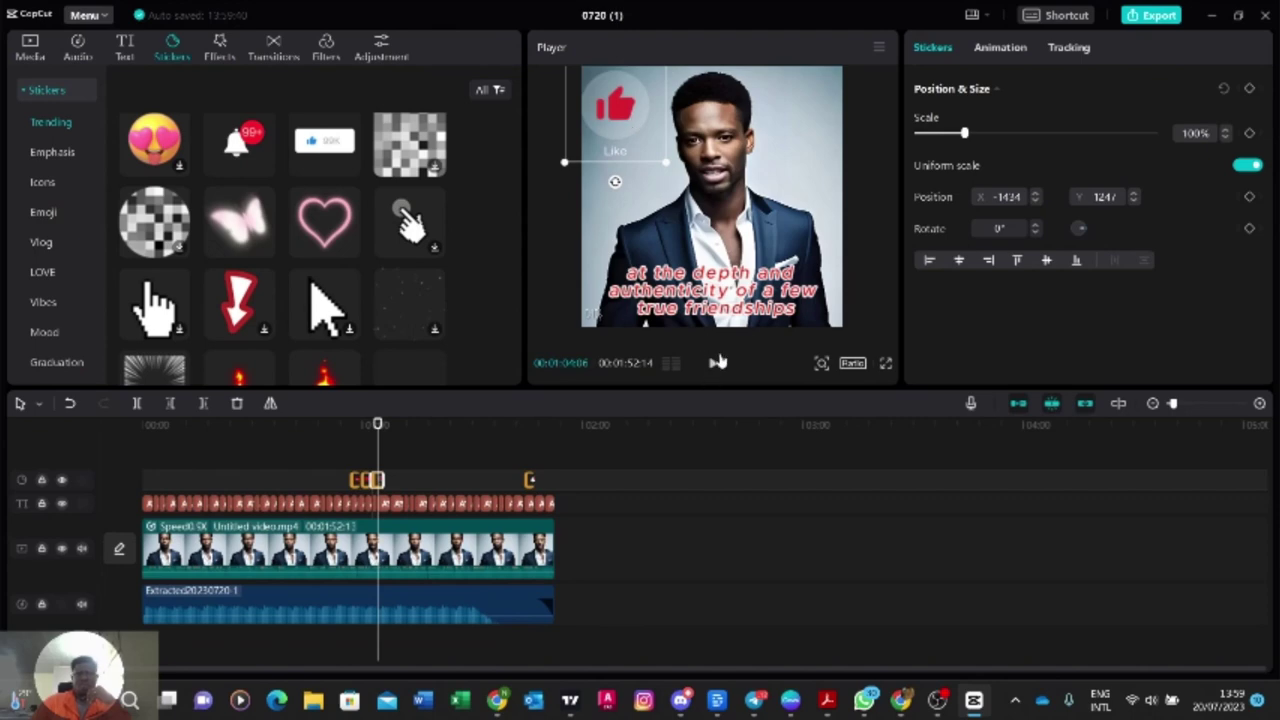
{"action": "left_click", "coordinate": [752, 218]}
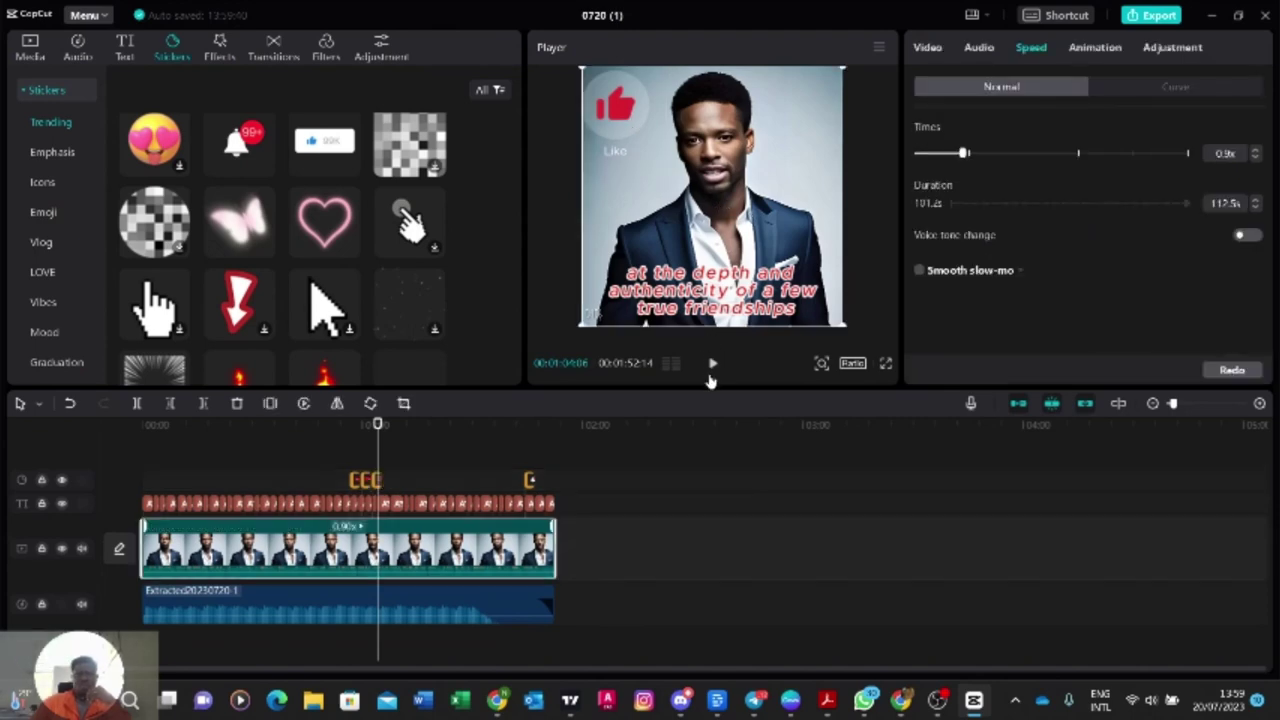
{"action": "left_click", "coordinate": [710, 366]}
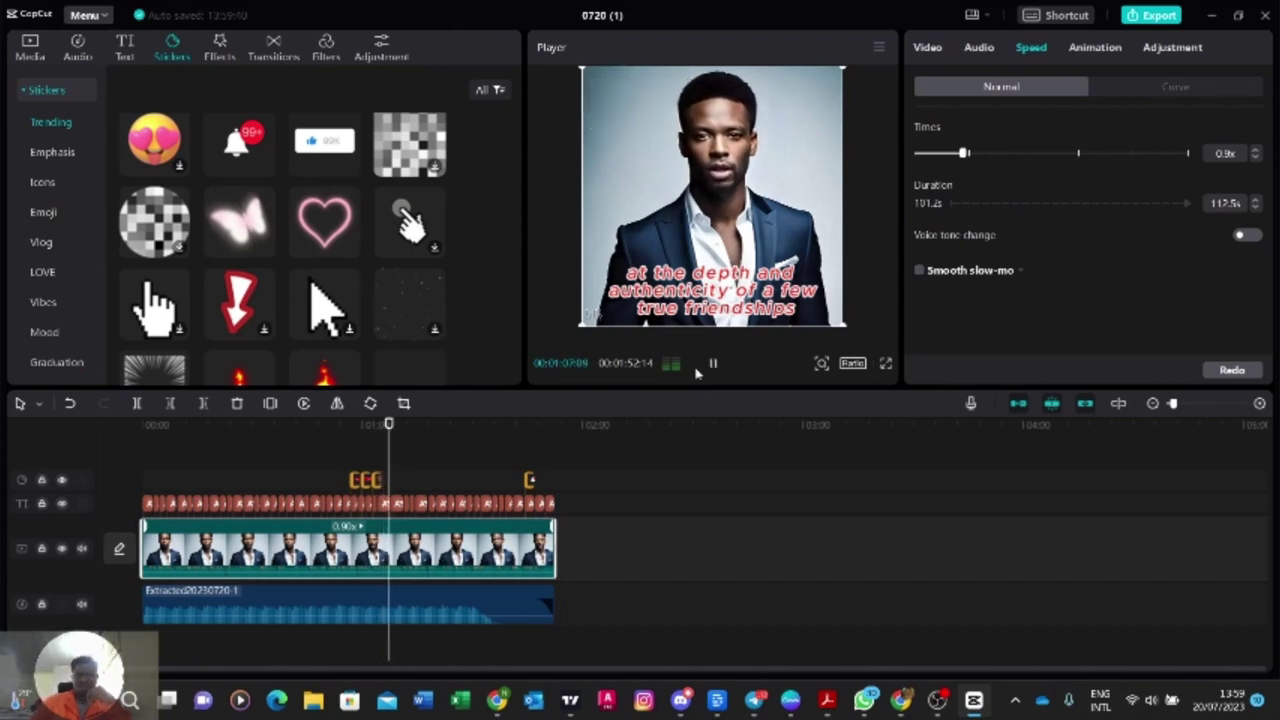
Step: Play from about 00:54 to the FOLLOW sticker and move it to the frame's upper-right corner, at about X 1375, Y 1571
{"action": "left_click", "coordinate": [344, 462]}
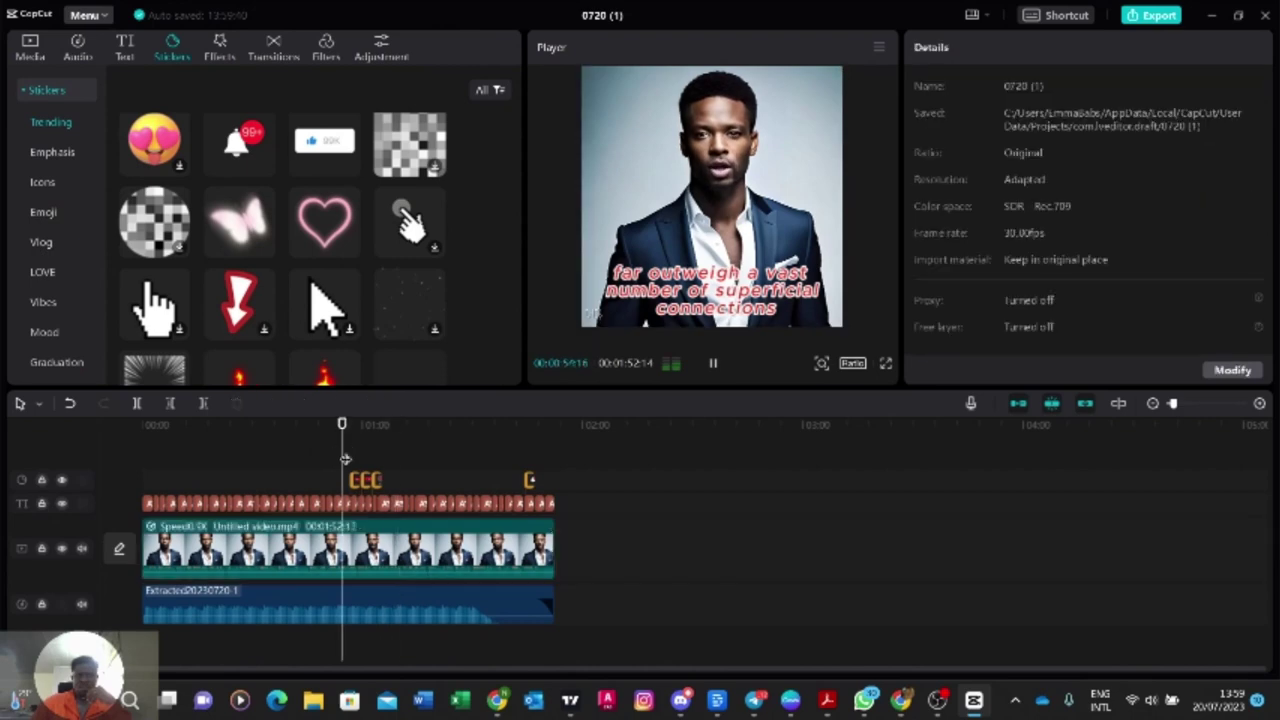
{"action": "left_click", "coordinate": [712, 365]}
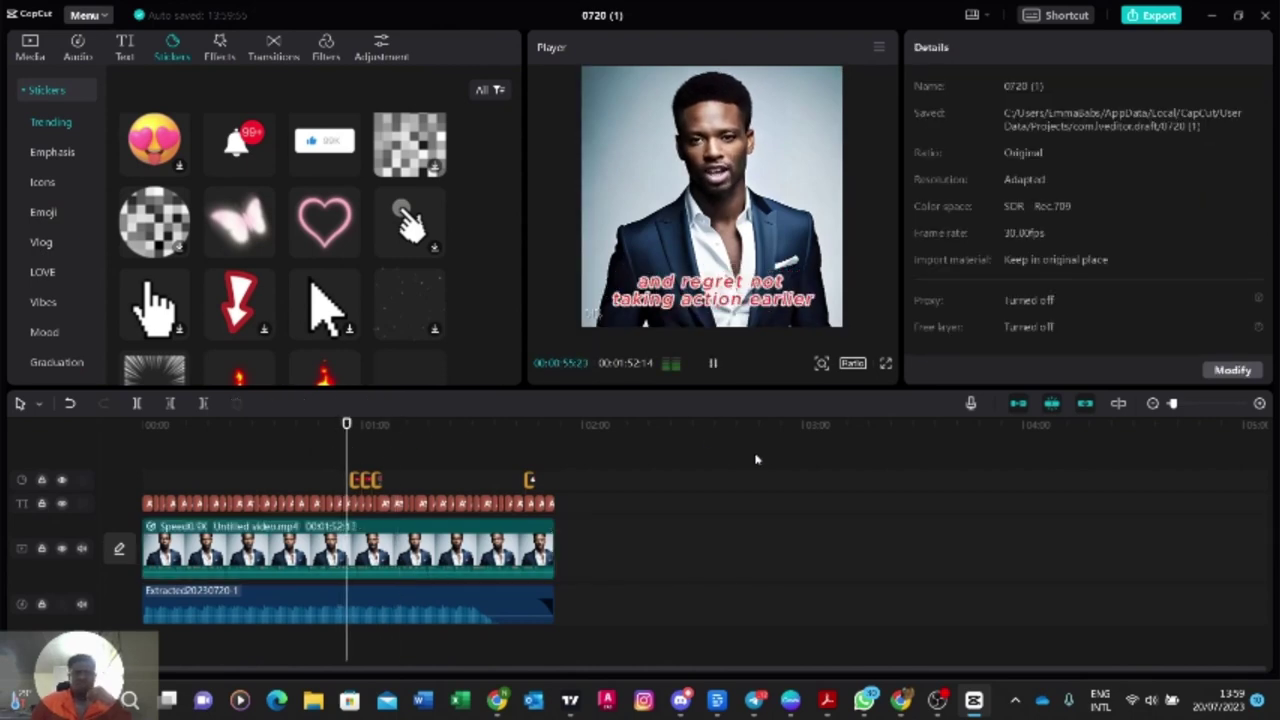
{"action": "left_click", "coordinate": [714, 366]}
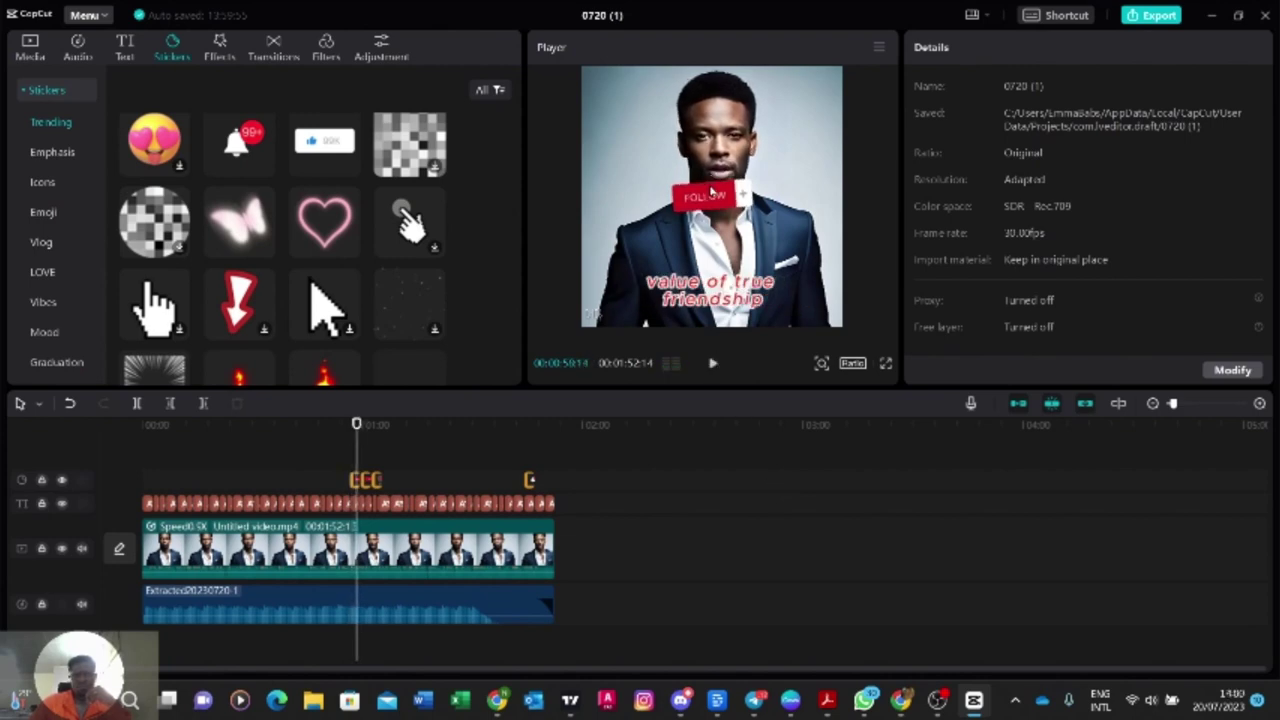
{"action": "left_click_drag", "start_coordinate": [710, 194], "coordinate": [800, 92]}
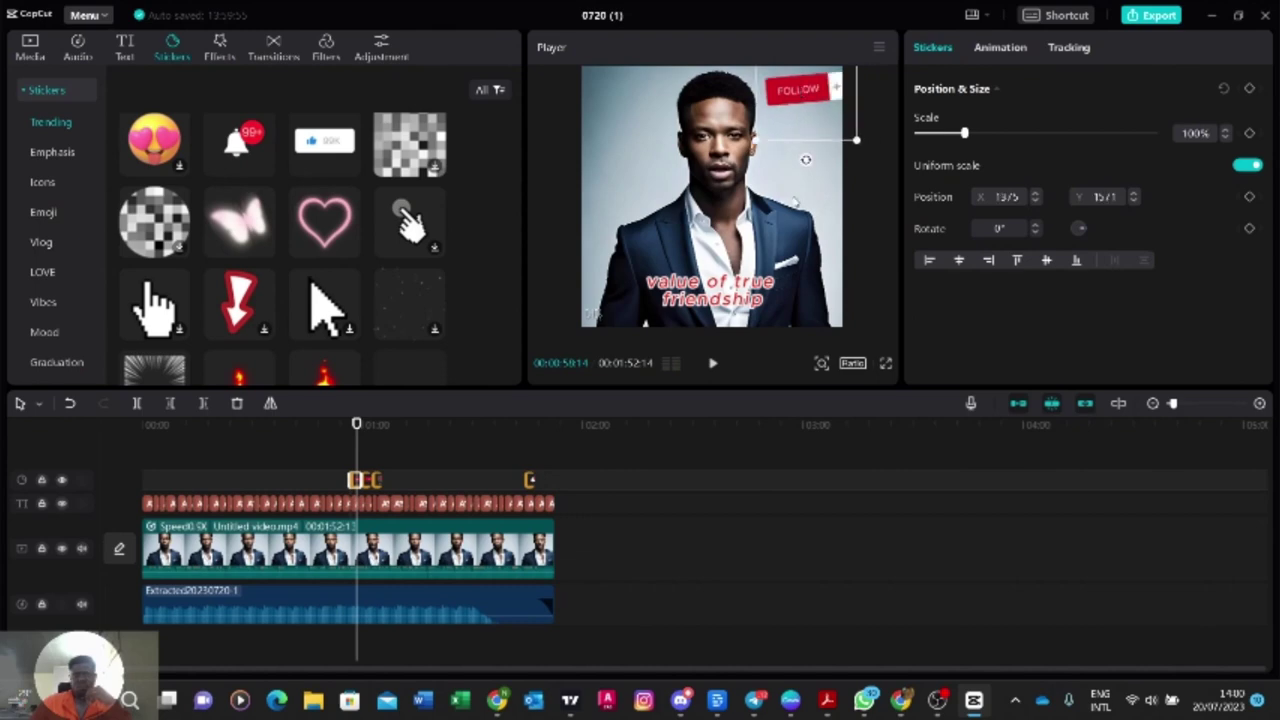
Step: Move the SUBSCRIBE sticker to the frame's upper-left corner, at about X -1173, Y 1473, and play the video to check the stickers
{"action": "left_click", "coordinate": [713, 365]}
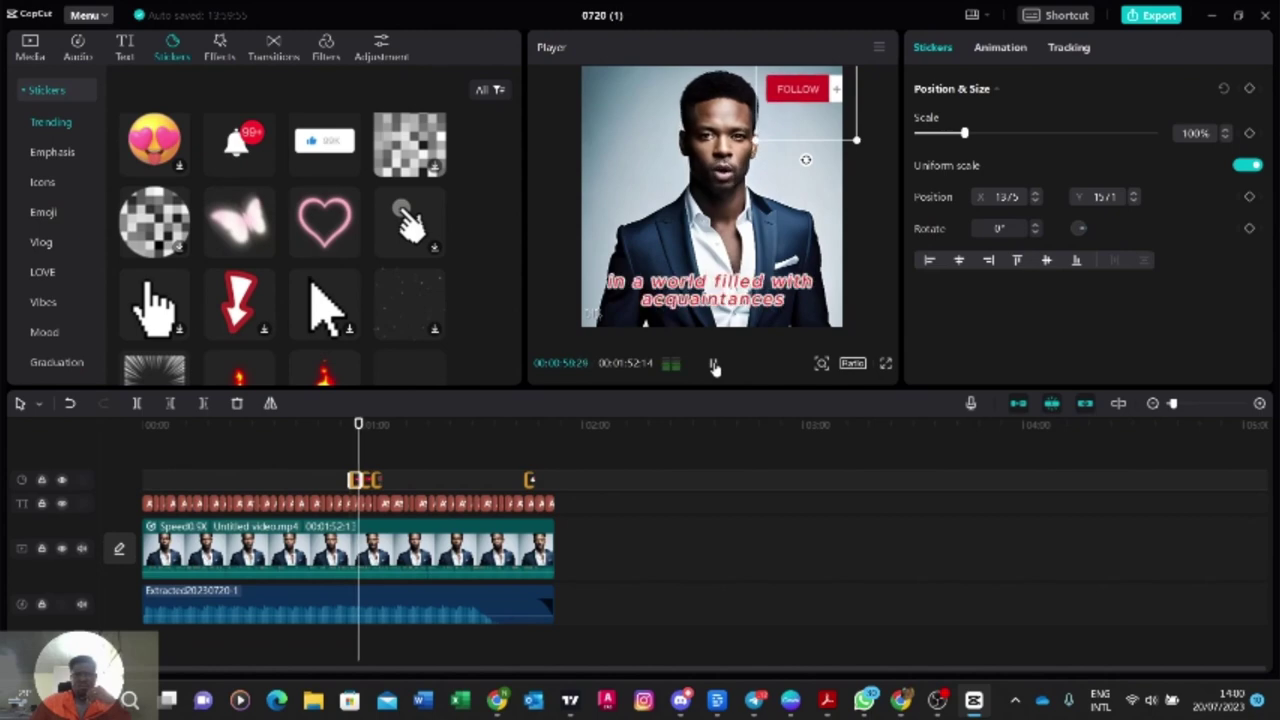
{"action": "left_click", "coordinate": [713, 365]}
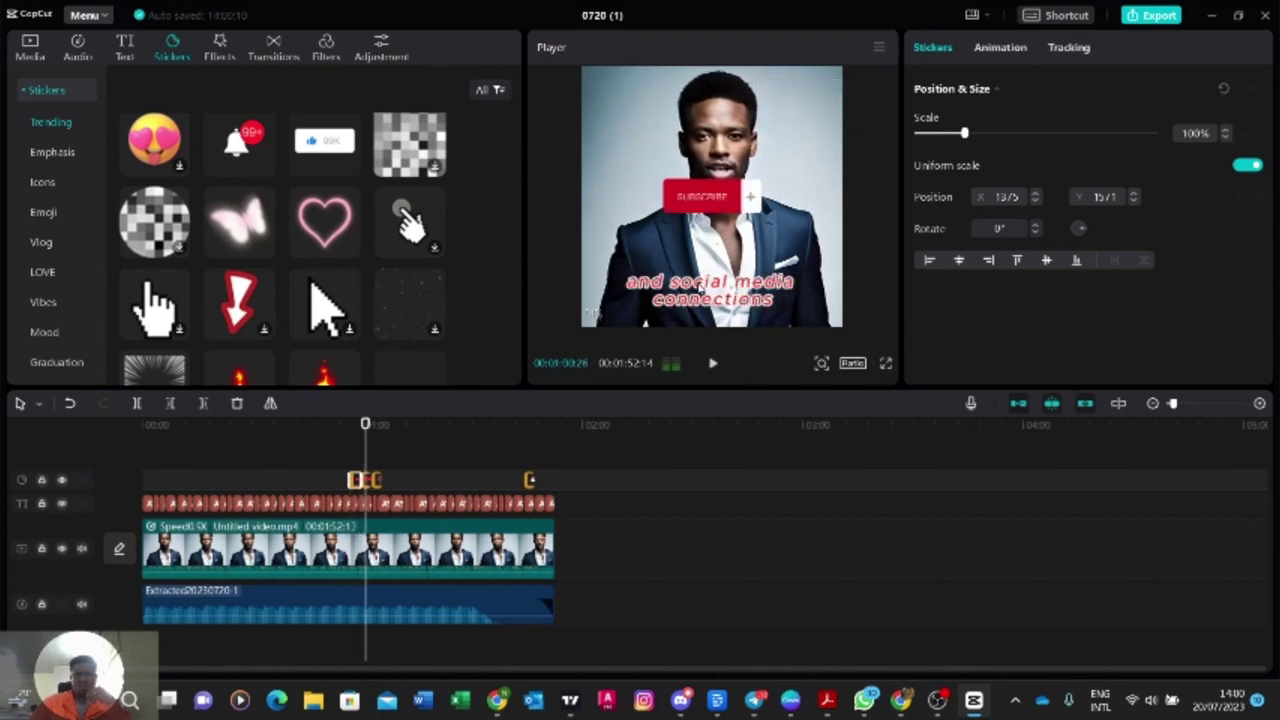
{"action": "left_click_drag", "start_coordinate": [717, 194], "coordinate": [641, 95]}
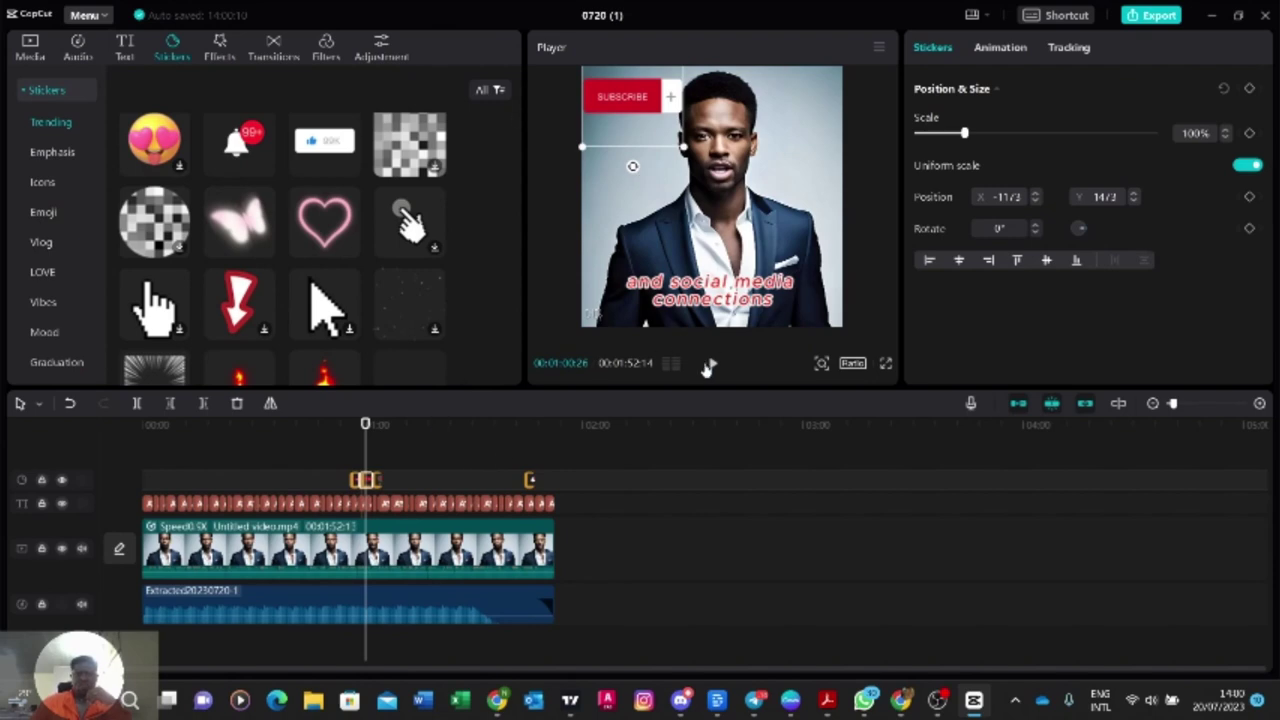
{"action": "left_click", "coordinate": [664, 277]}
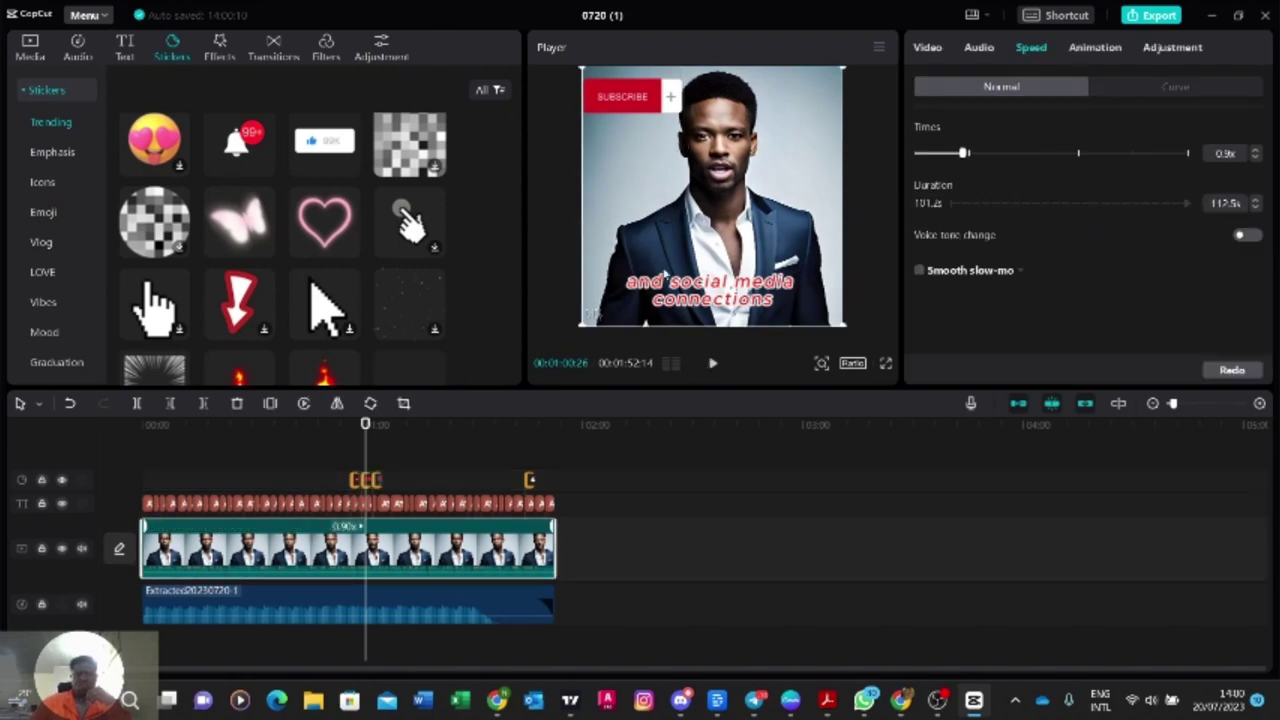
{"action": "left_click", "coordinate": [712, 366]}
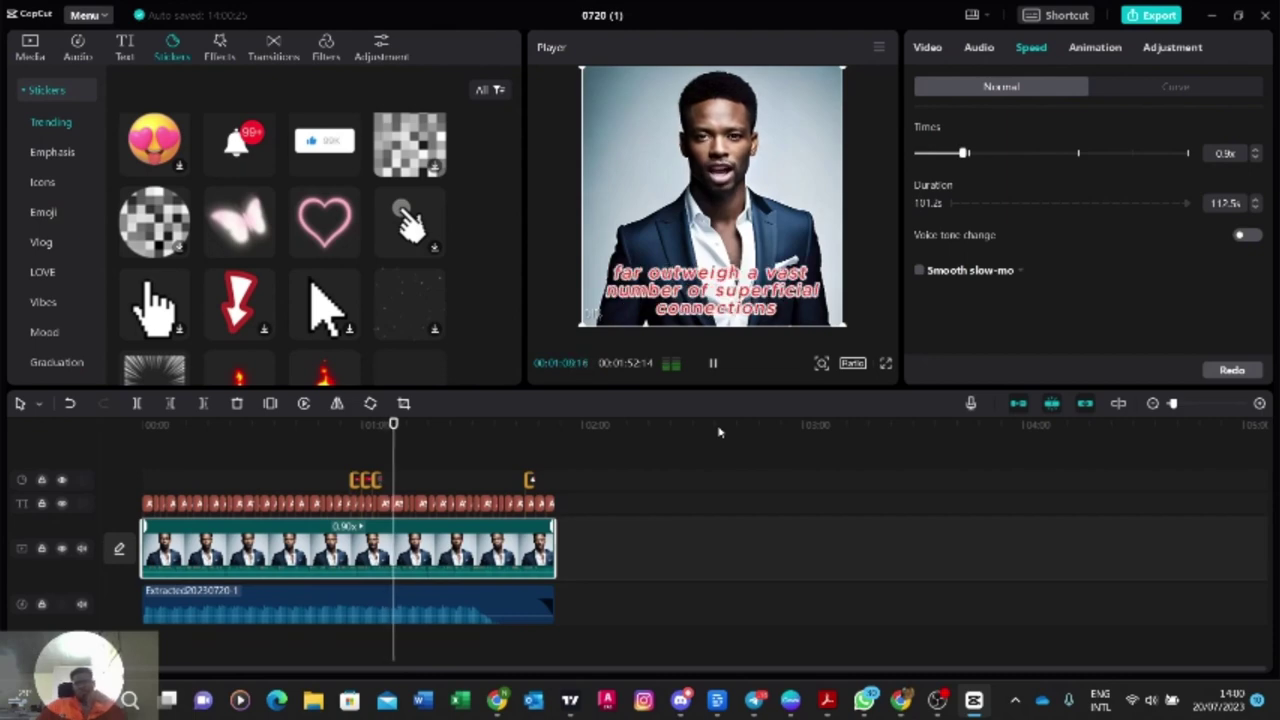
Step: Go to the bell sticker at about 01:44 and move it beside the presenter's head, toward the frame's upper-right corner
{"action": "left_click", "coordinate": [515, 467]}
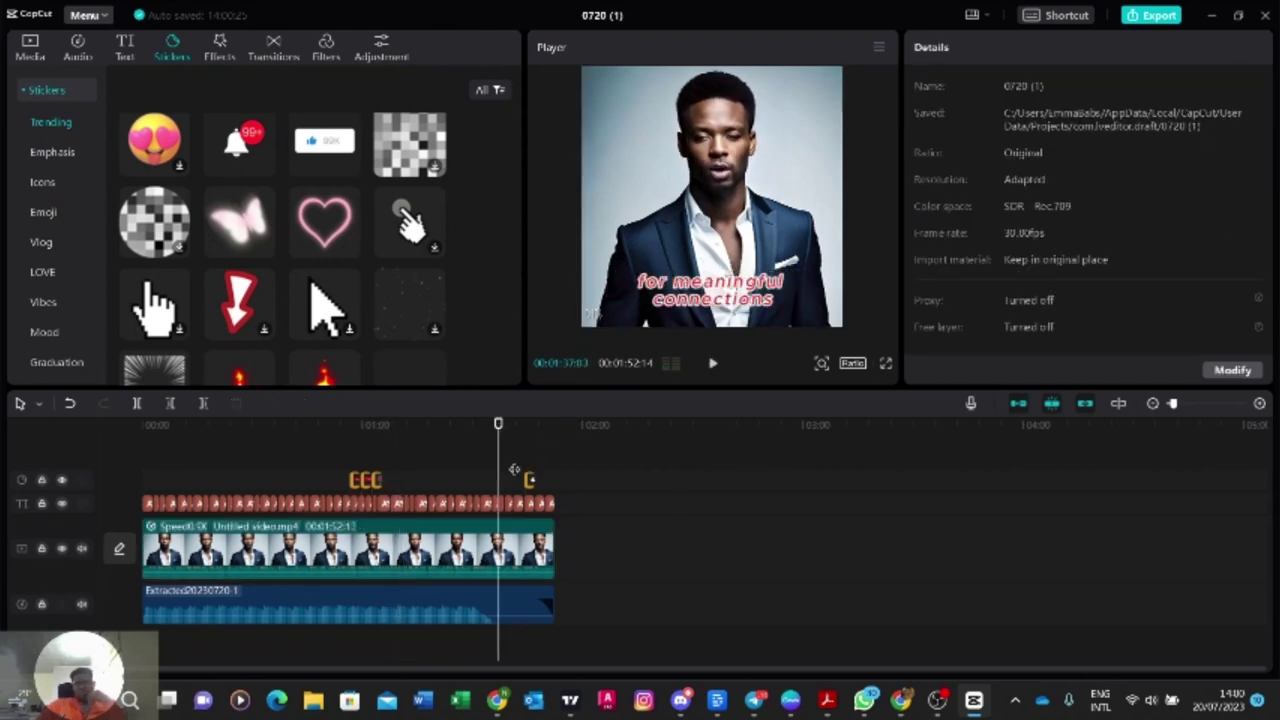
{"action": "left_click", "coordinate": [514, 466]}
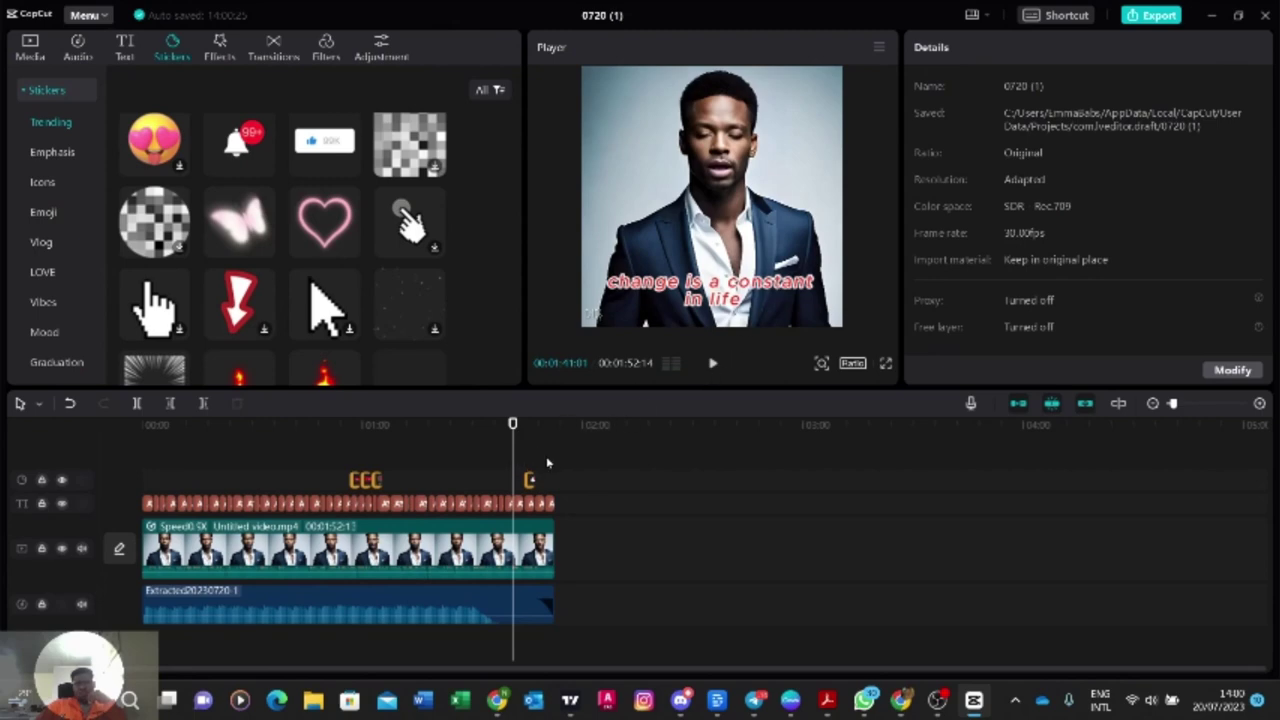
{"action": "left_click", "coordinate": [520, 457]}
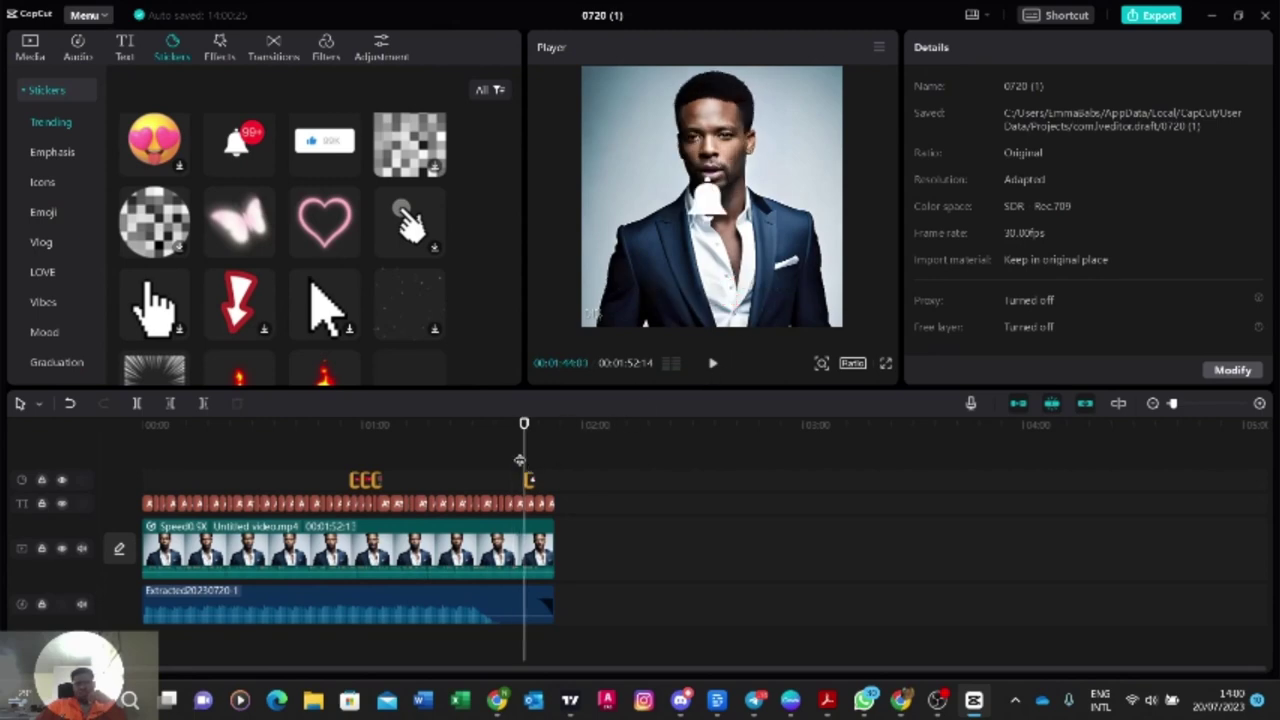
{"action": "left_click", "coordinate": [714, 368]}
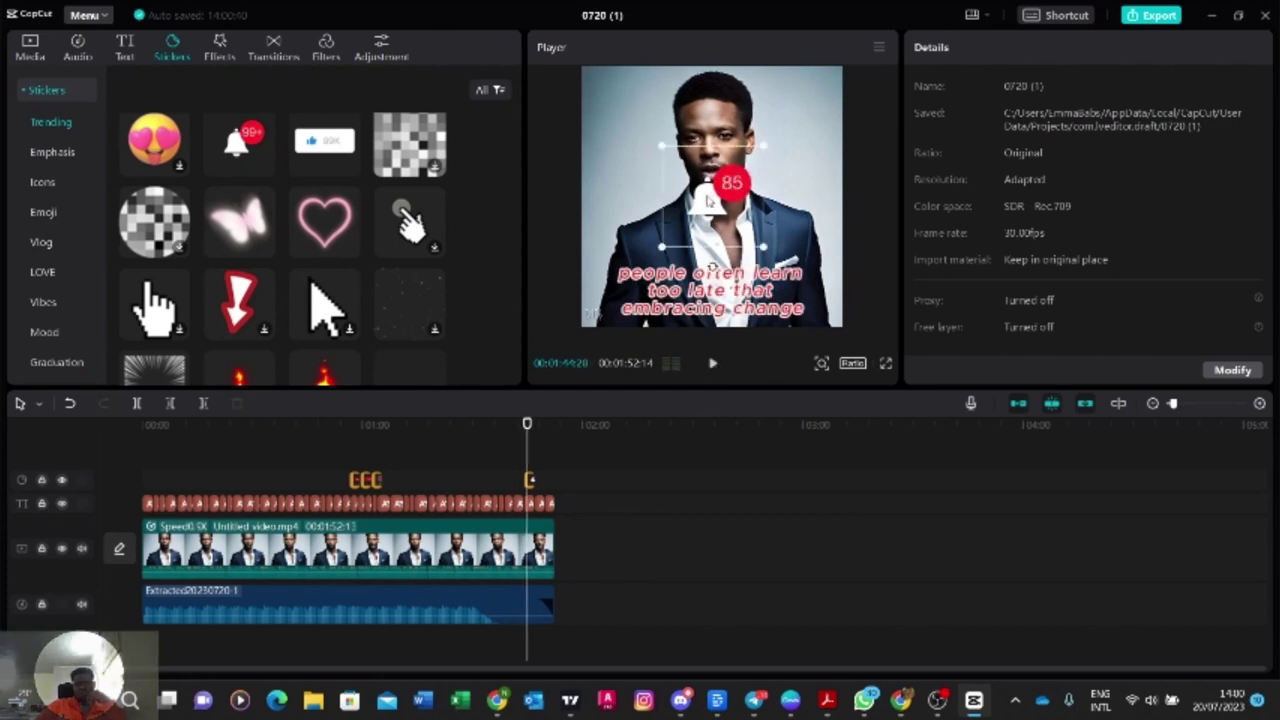
{"action": "left_click", "coordinate": [783, 111]}
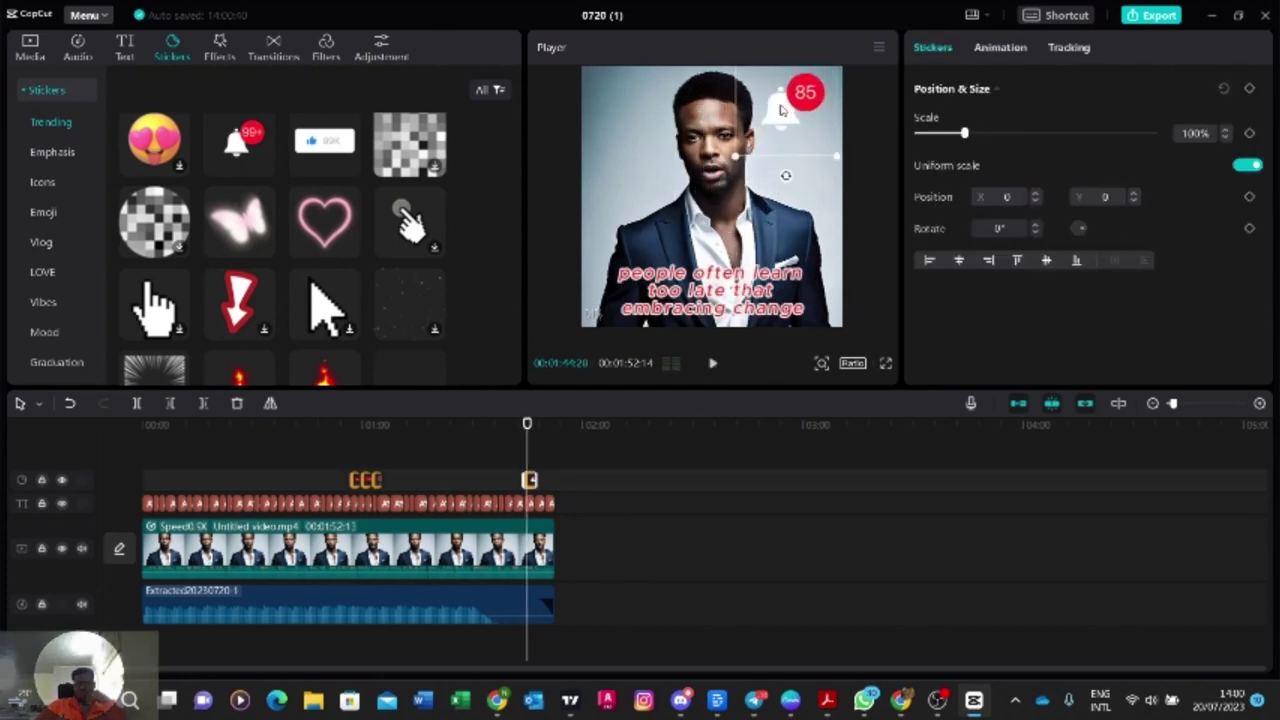
Step: Deselect the bell sticker and play the video from about 01:44 to the end to check the sticker placement
{"action": "left_click", "coordinate": [787, 245]}
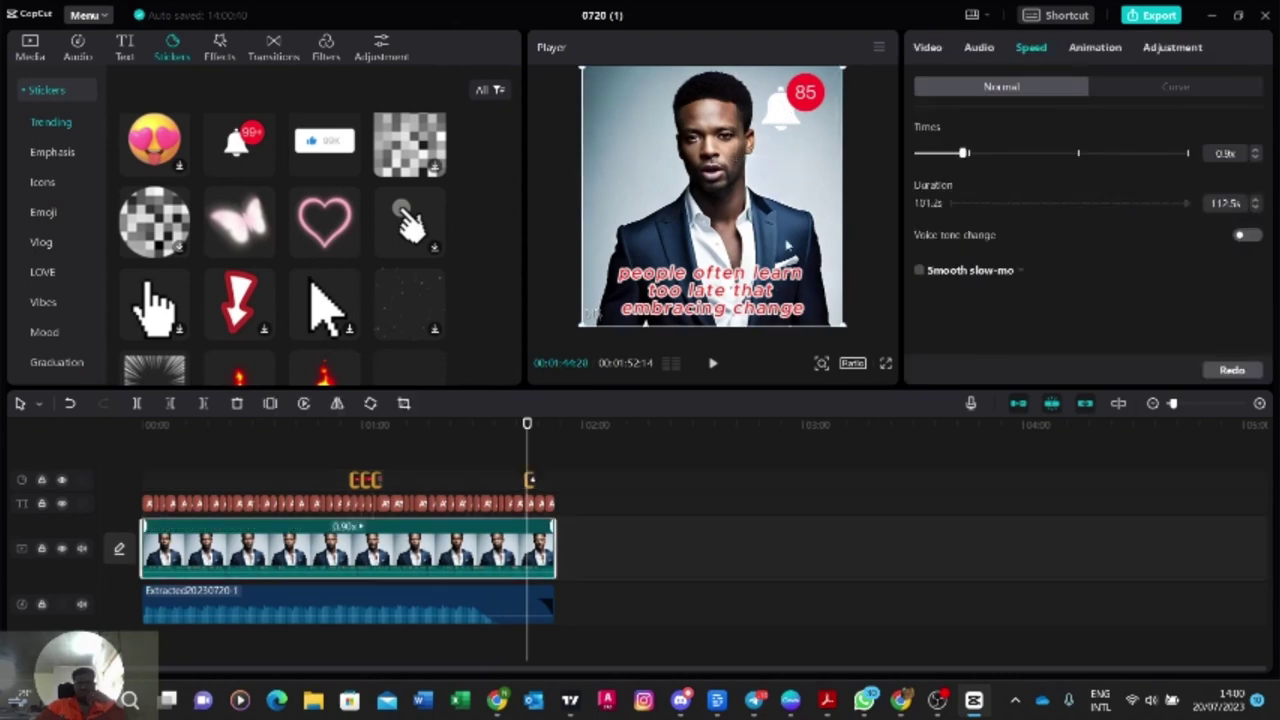
{"action": "left_click", "coordinate": [710, 368]}
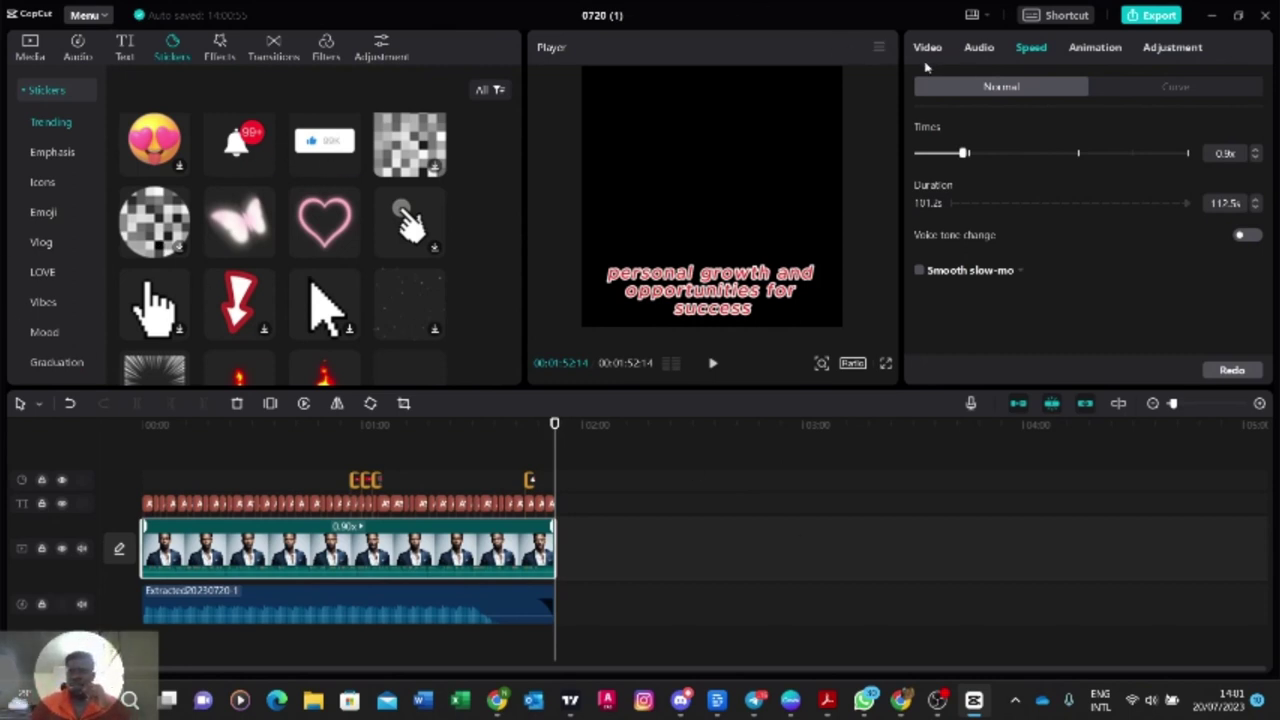
Step: Open the export settings and replace the video's title with "Experience"
{"action": "left_click", "coordinate": [1150, 15]}
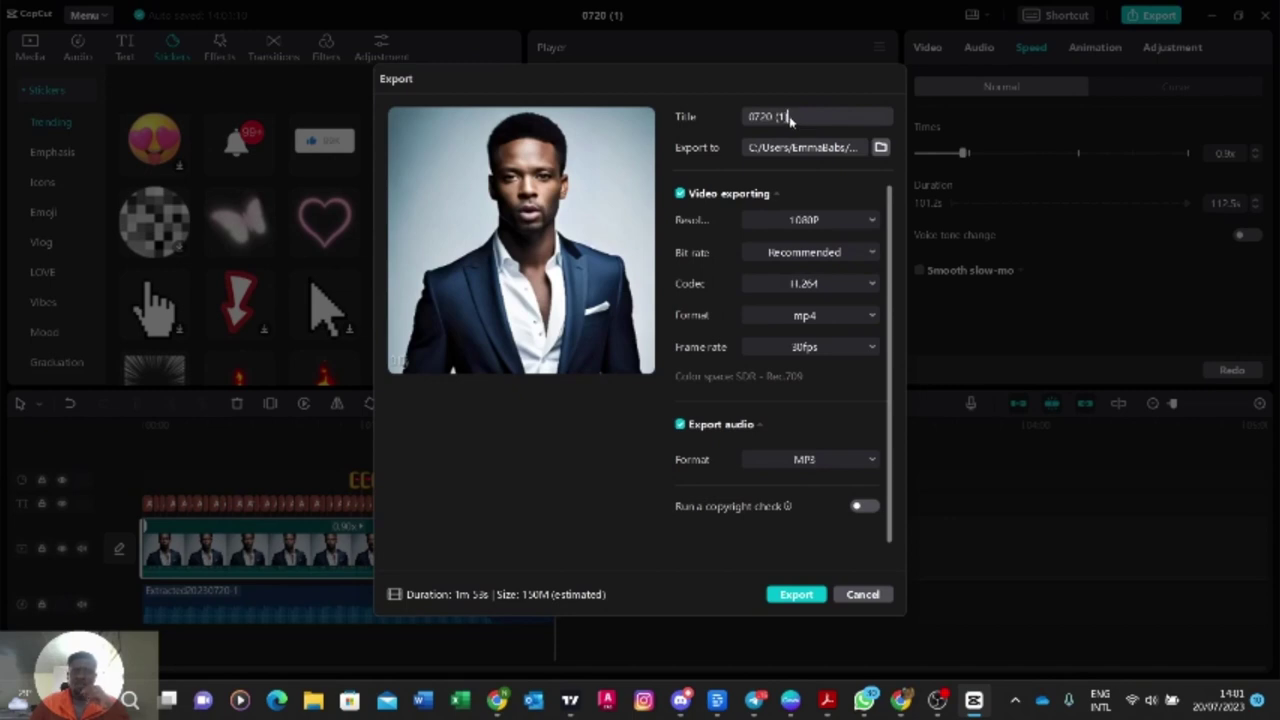
{"action": "key", "text": "BackSpace"}
{"action": "key", "text": "BackSpace"}
{"action": "key", "text": "BackSpace"}
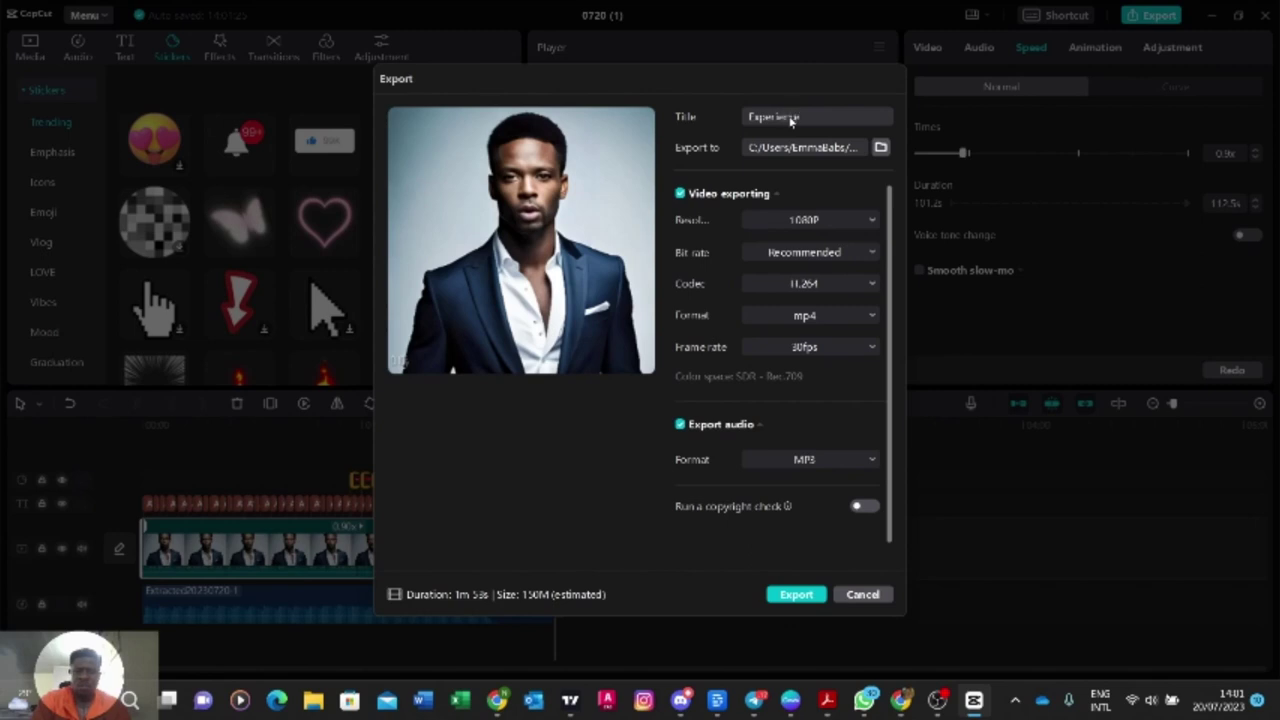
Step: Export the video at 1080P with the copyright check turned on, and dismiss the publishing options without posting
{"action": "left_click", "coordinate": [873, 221]}
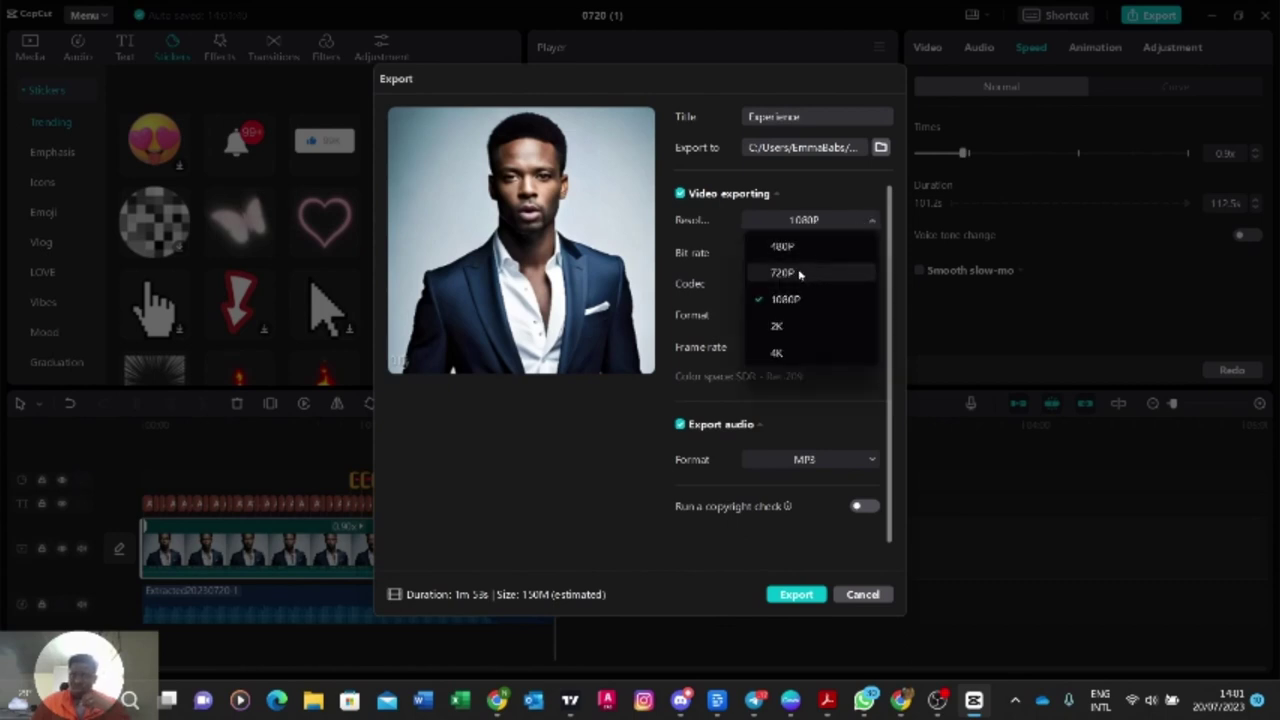
{"action": "left_click", "coordinate": [859, 225]}
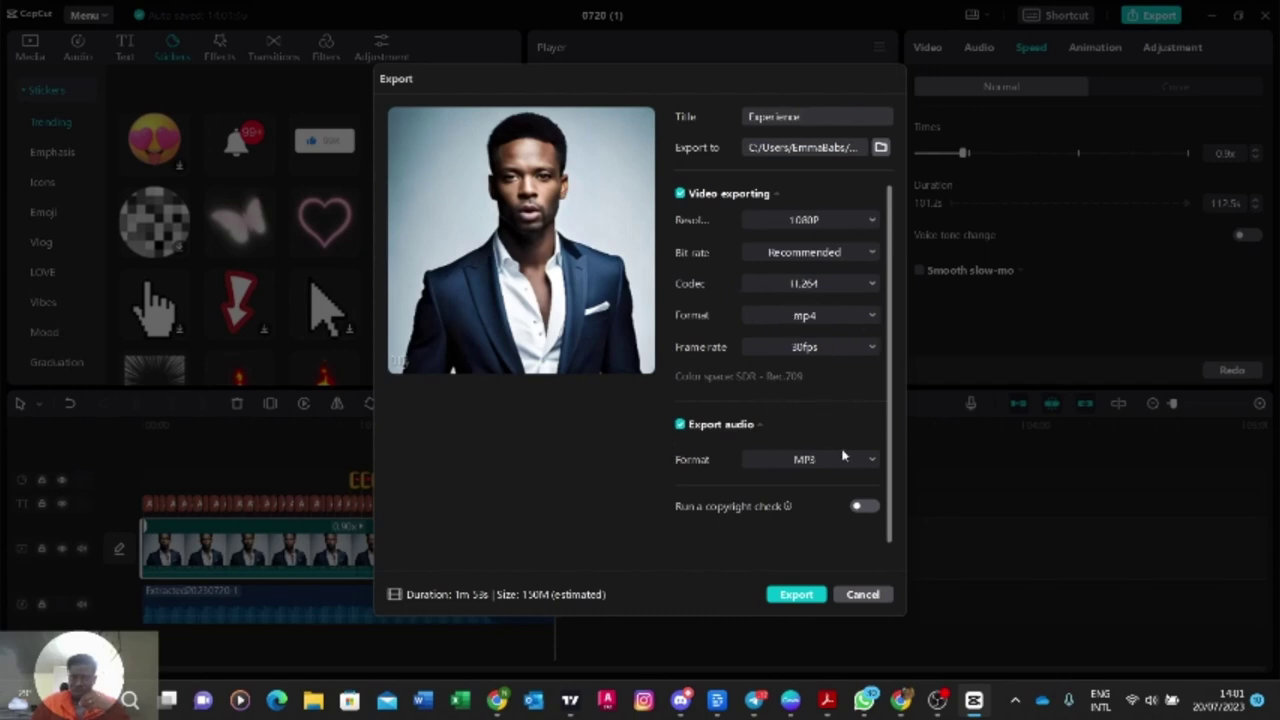
{"action": "left_click", "coordinate": [872, 508]}
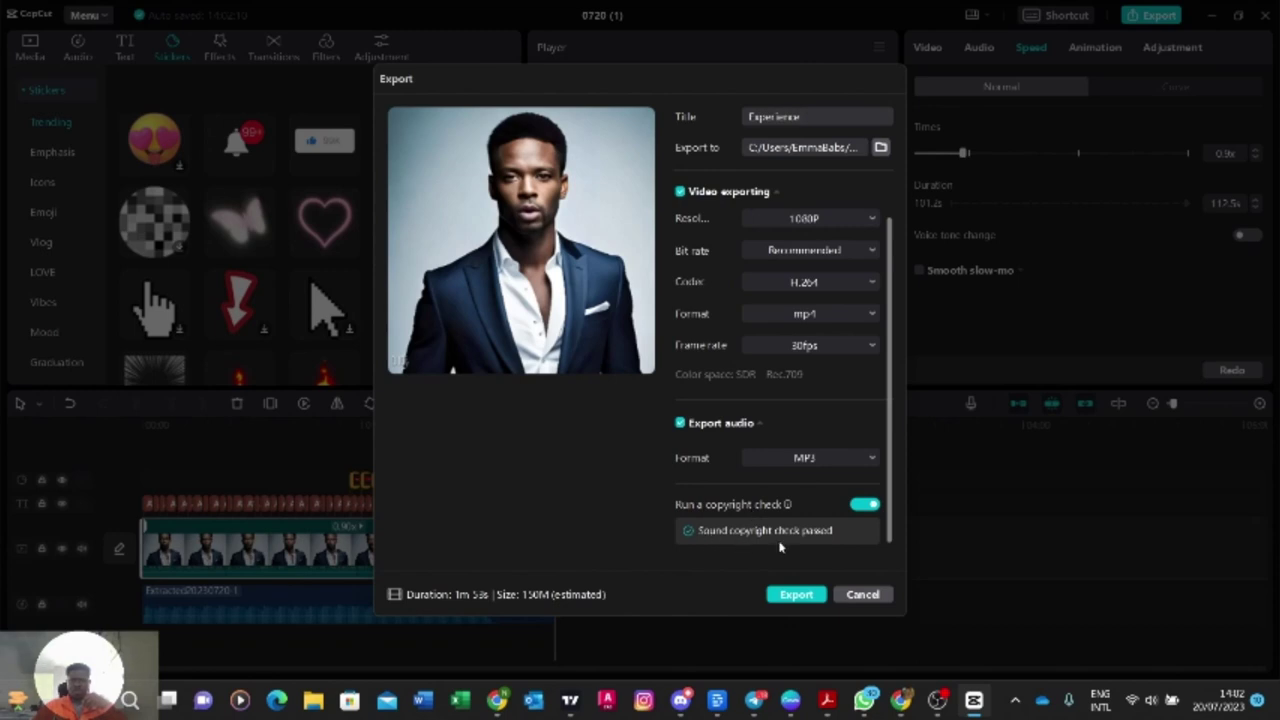
{"action": "left_click", "coordinate": [795, 595]}
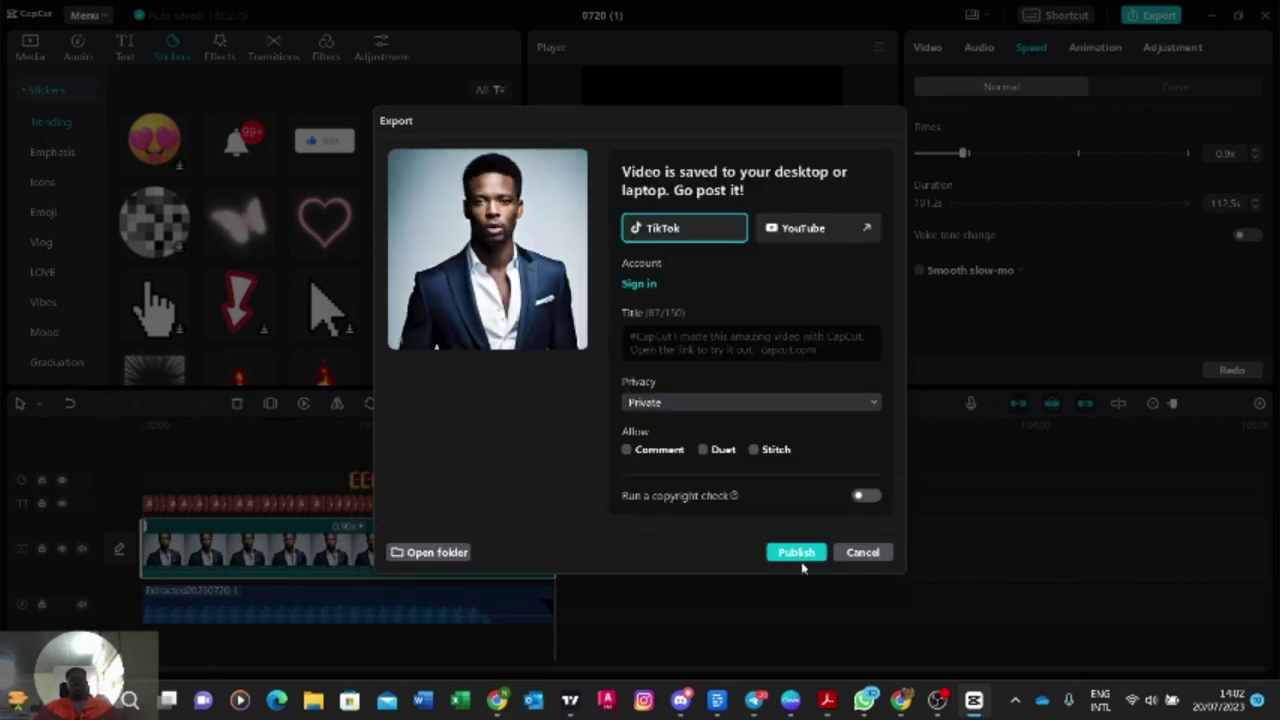
{"action": "left_click", "coordinate": [861, 553]}
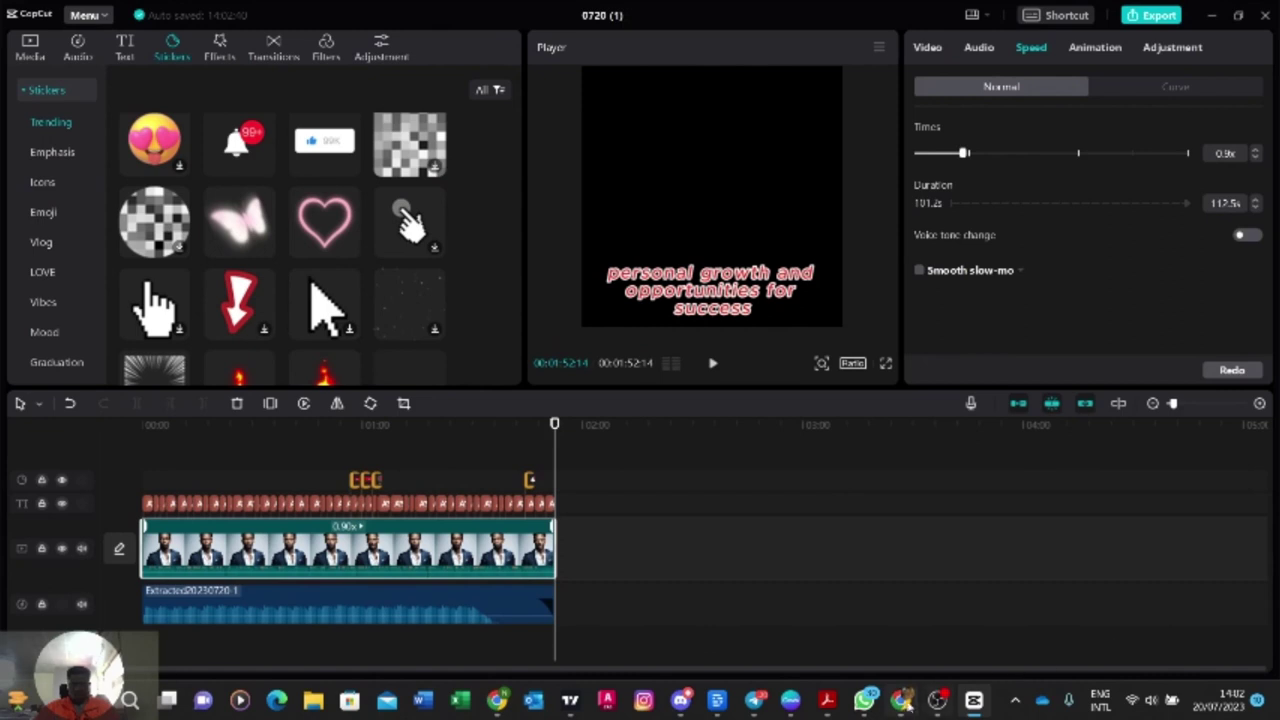
Step: Switch to the presentation PDF in Adobe Acrobat, view its last page, and return to the Table of Contents on page 2
{"action": "mouse_move", "coordinate": [936, 702]}
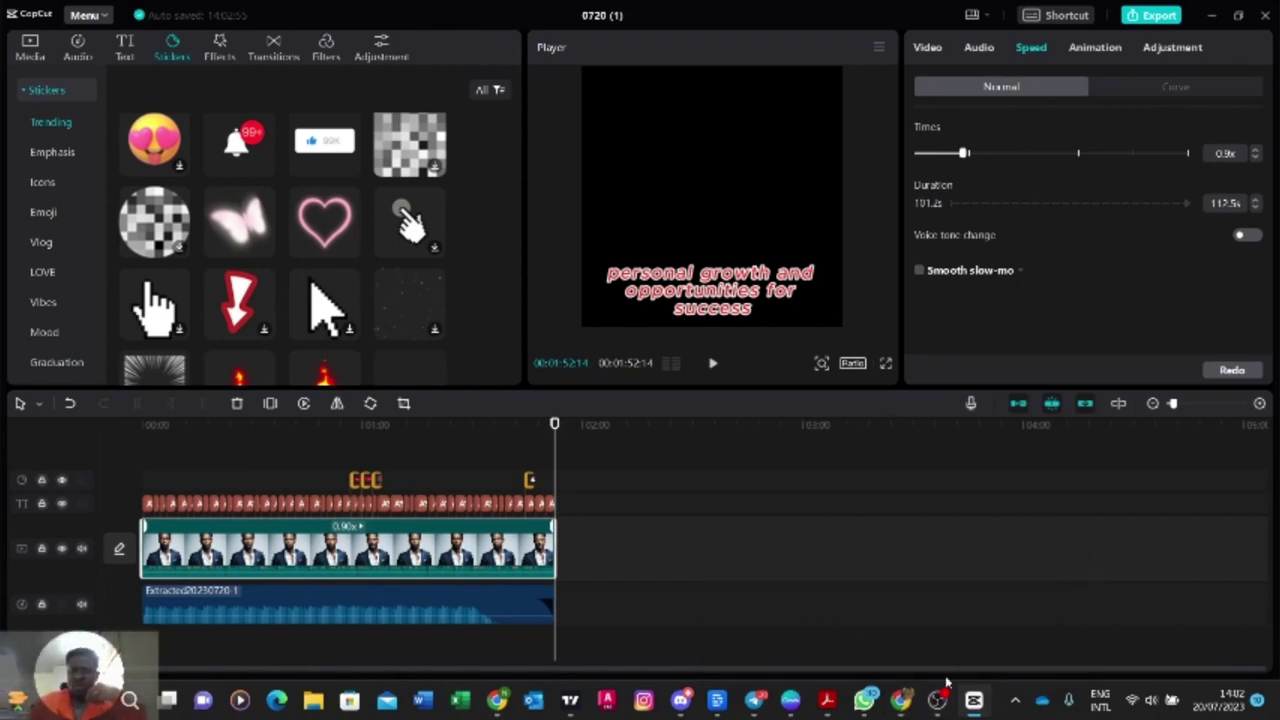
{"action": "mouse_move", "coordinate": [827, 700]}
{"action": "left_click", "coordinate": [780, 560]}
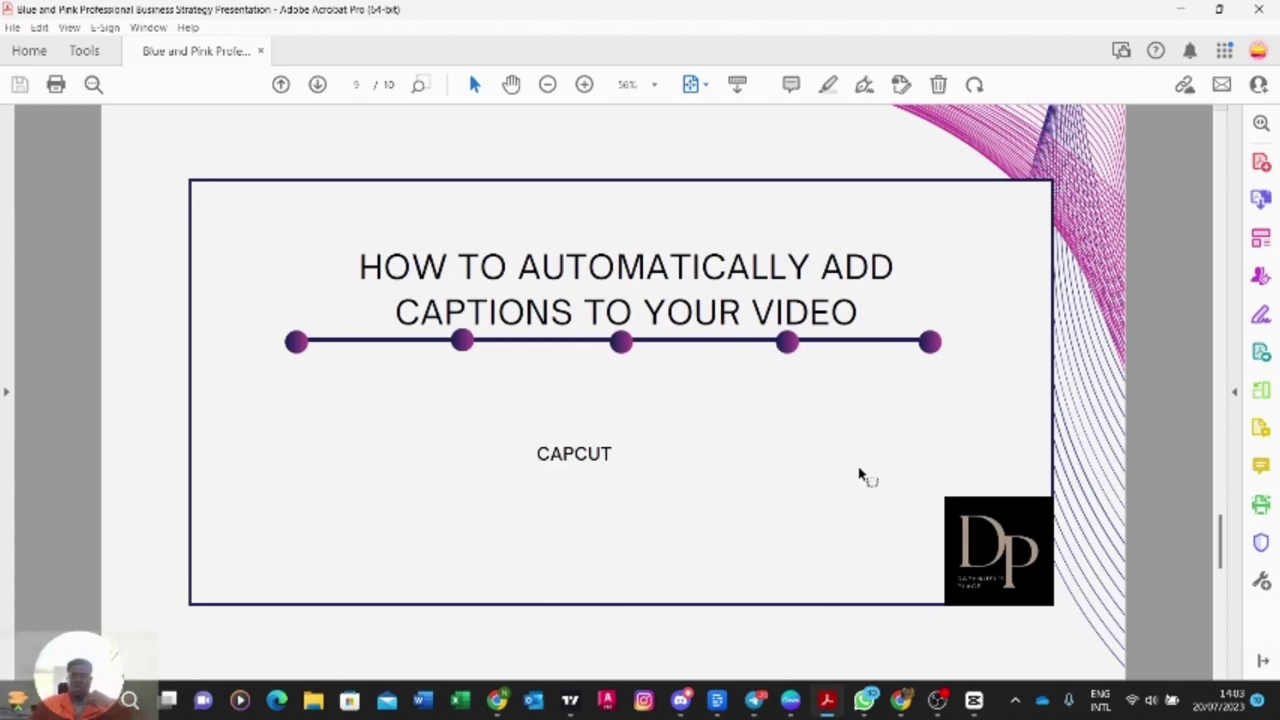
{"action": "left_click_drag", "start_coordinate": [1222, 548], "coordinate": [1216, 641]}
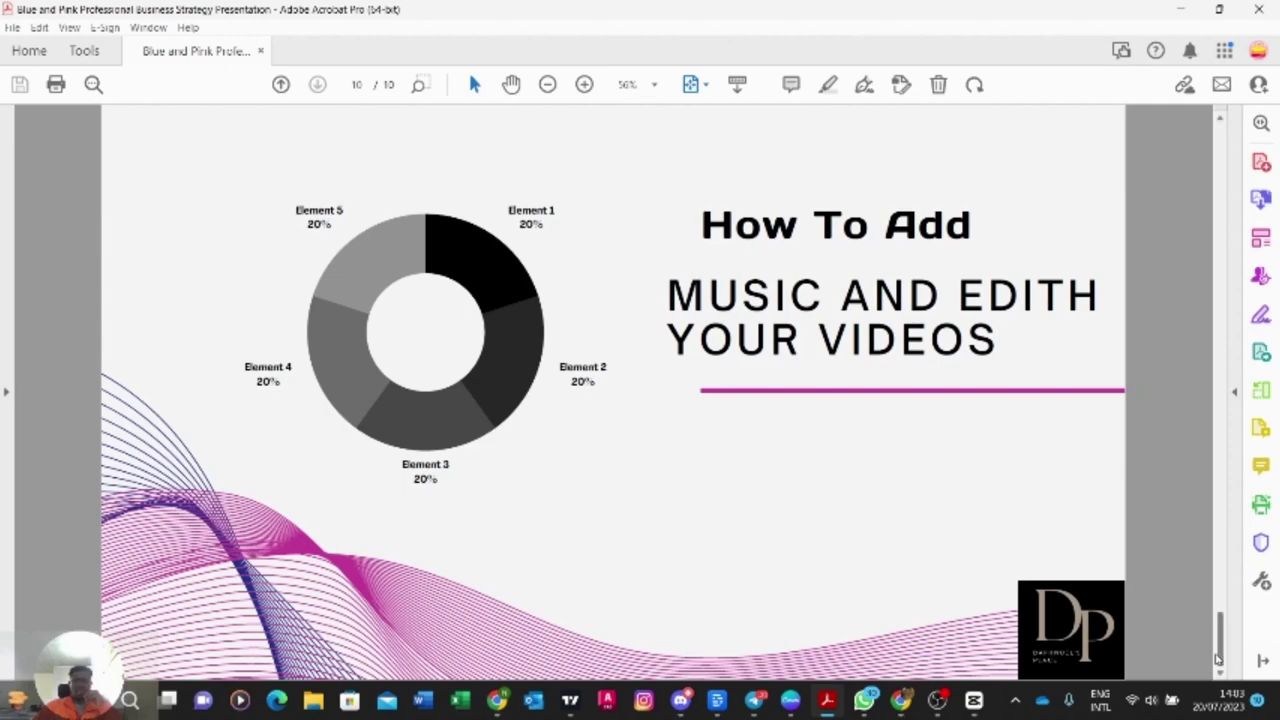
{"action": "left_click_drag", "start_coordinate": [1221, 657], "coordinate": [1178, 234]}
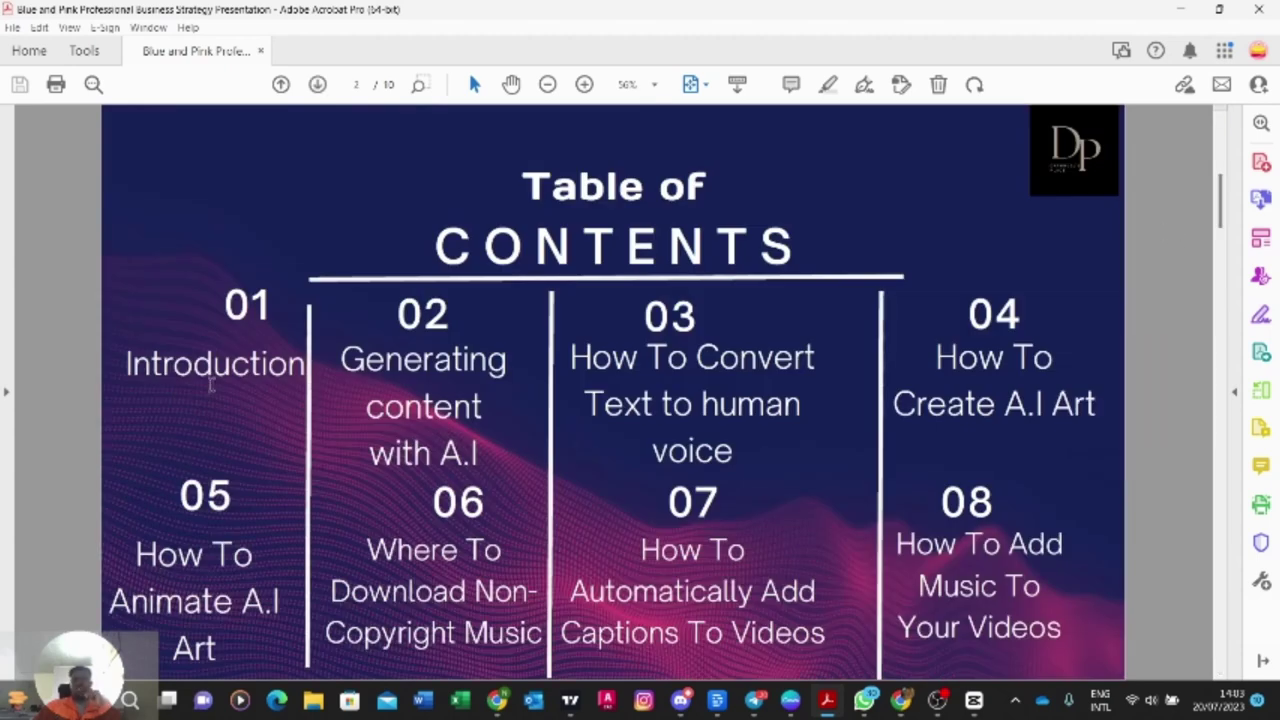